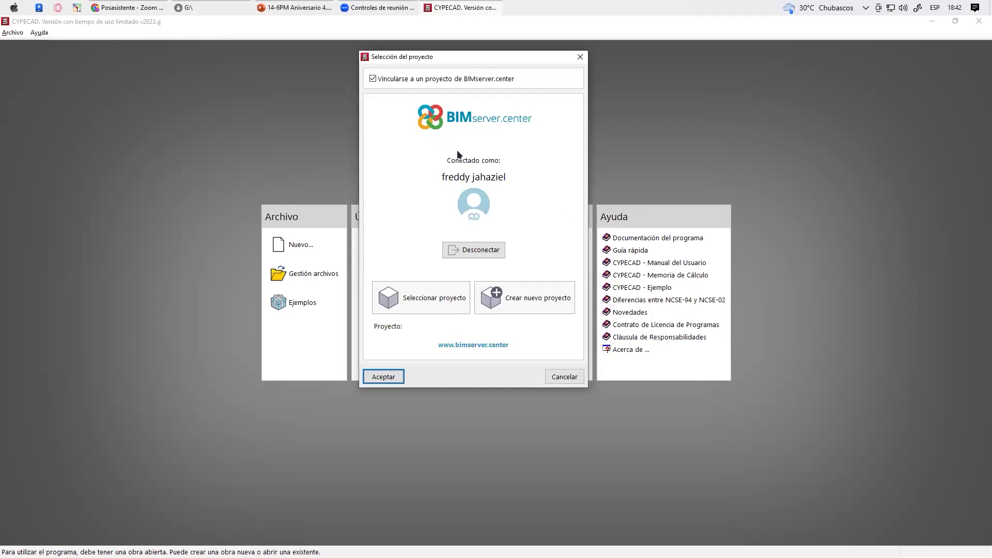
Create an empty job (Obra vacía) without linking it to a BIMserver.center project
click(372, 79)
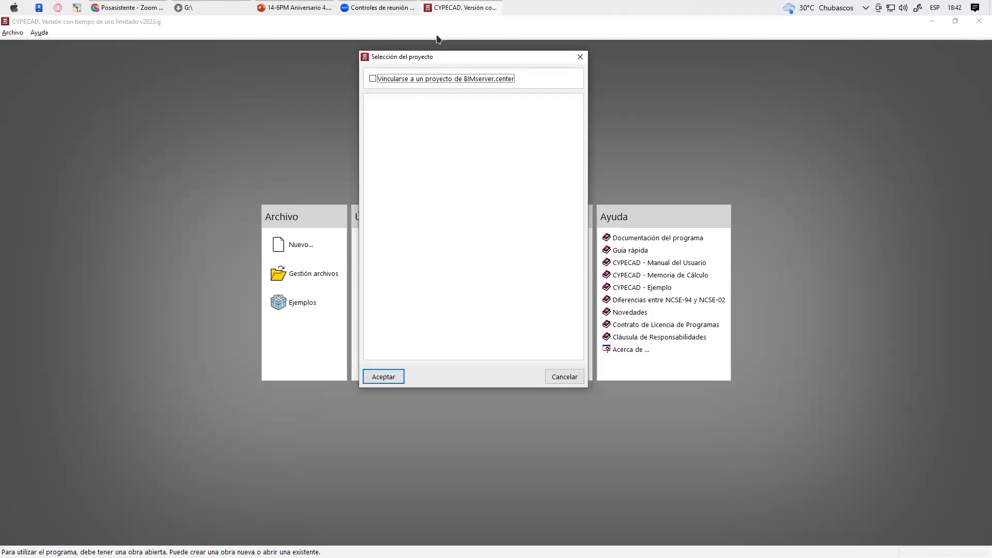
click(399, 378)
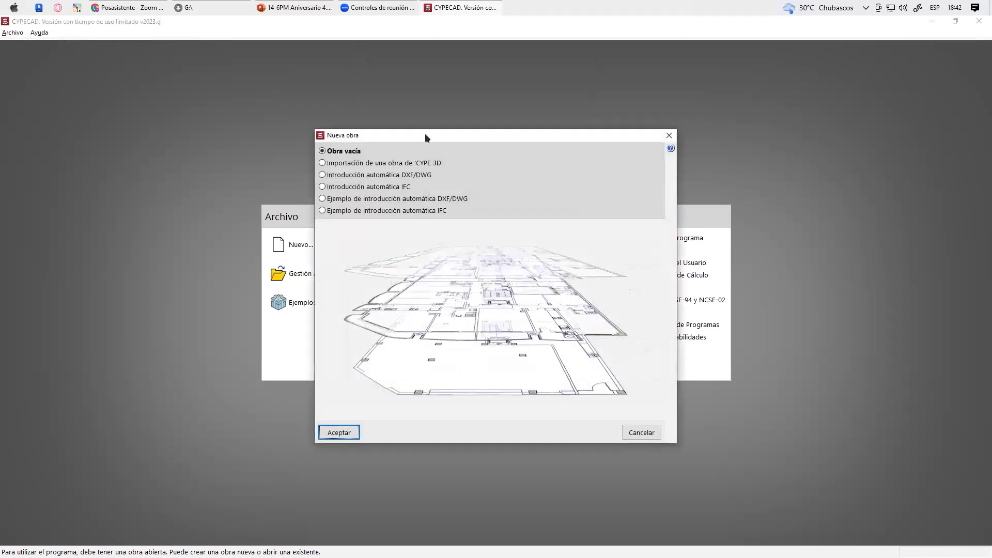
drag(419, 137, 428, 61)
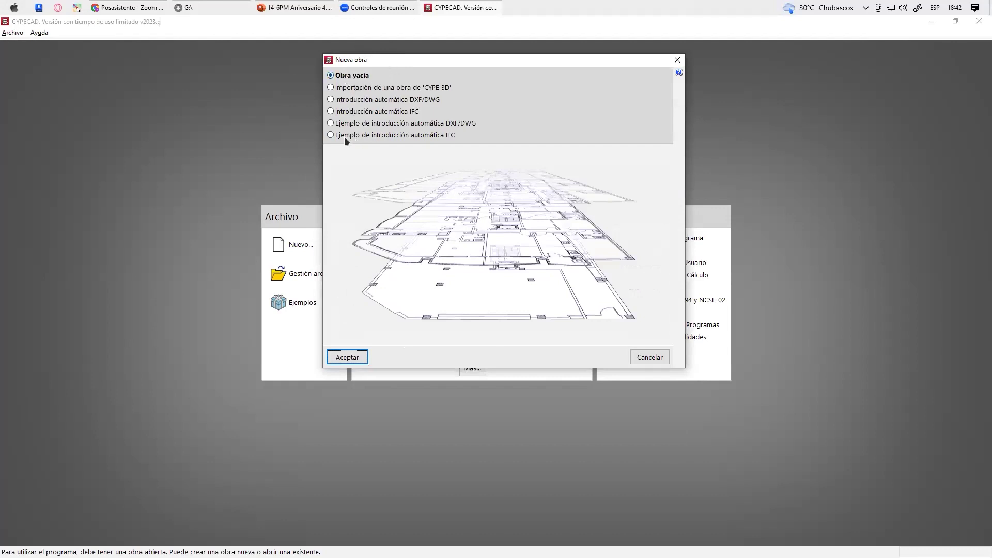
mouse_move(359, 139)
mouse_move(345, 79)
click(358, 79)
click(357, 360)
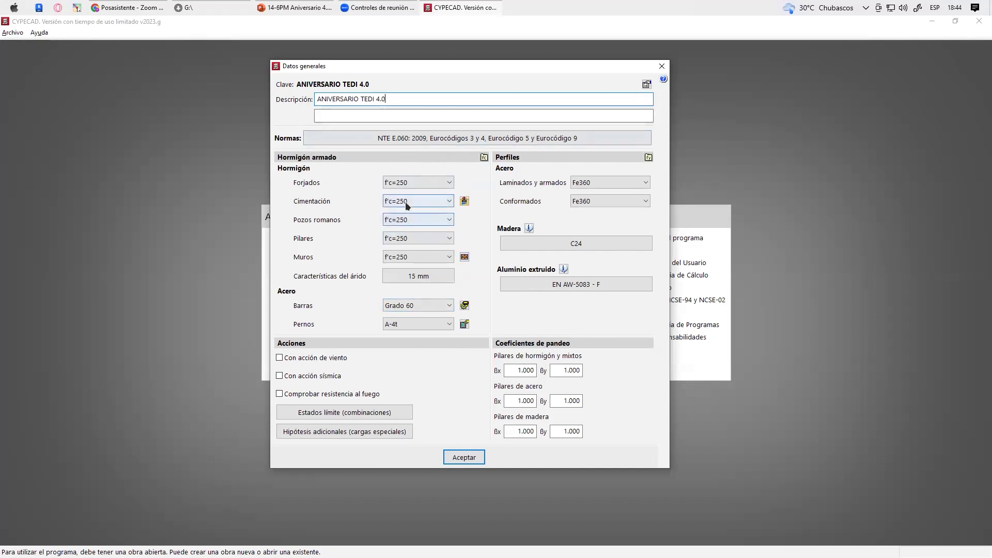
Set the concrete of slabs, foundations, caissons, columns and walls to f'c=210, and the reinforcing bars to Grado 60
click(412, 184)
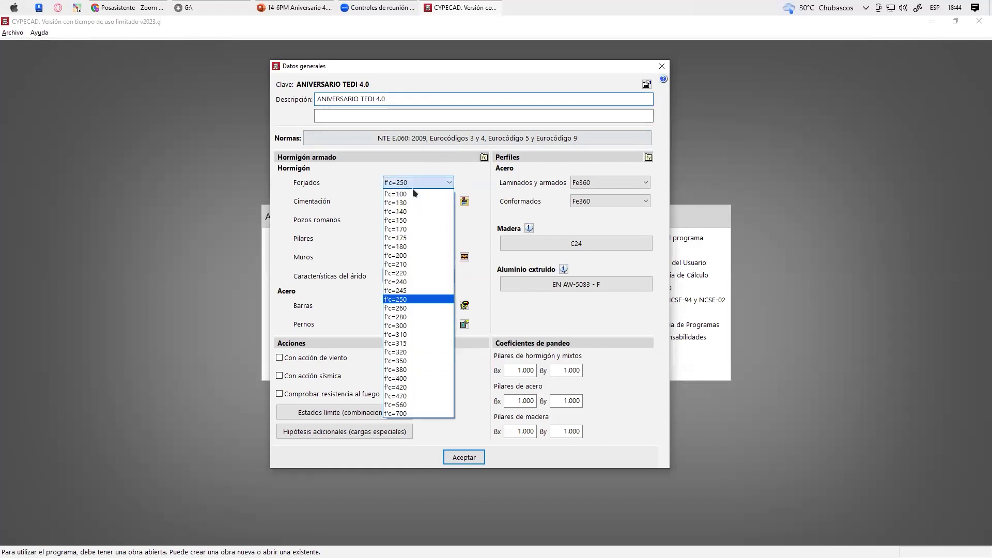
click(407, 264)
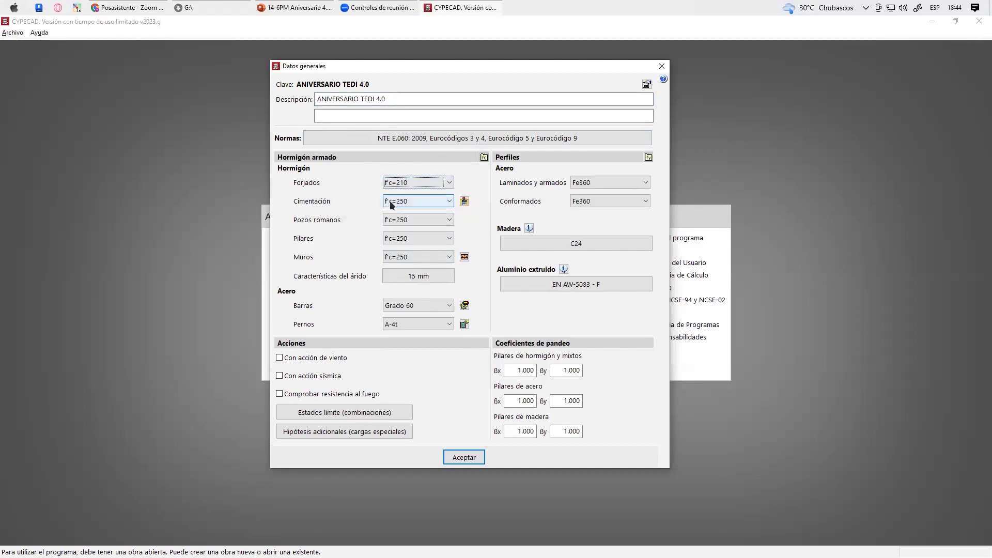
click(407, 201)
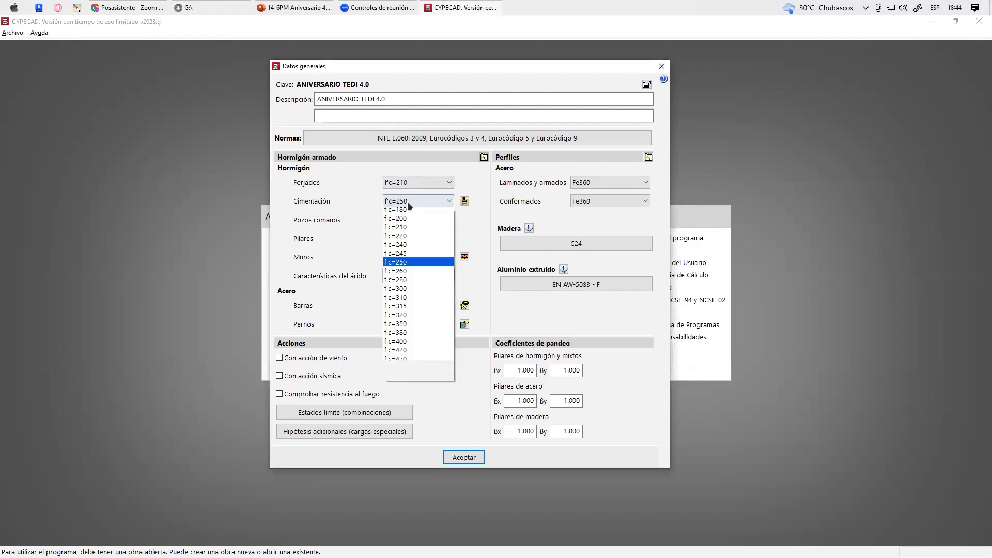
click(403, 283)
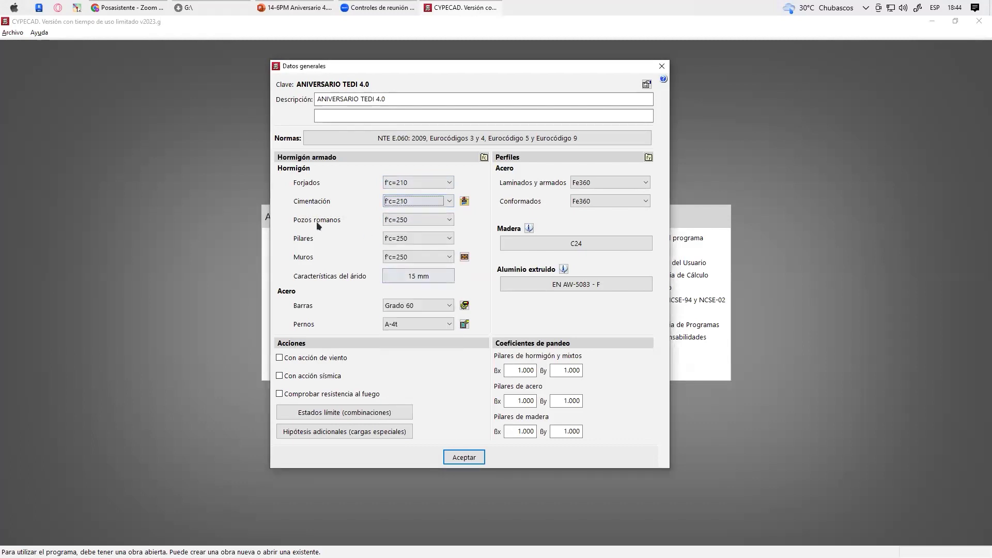
click(401, 219)
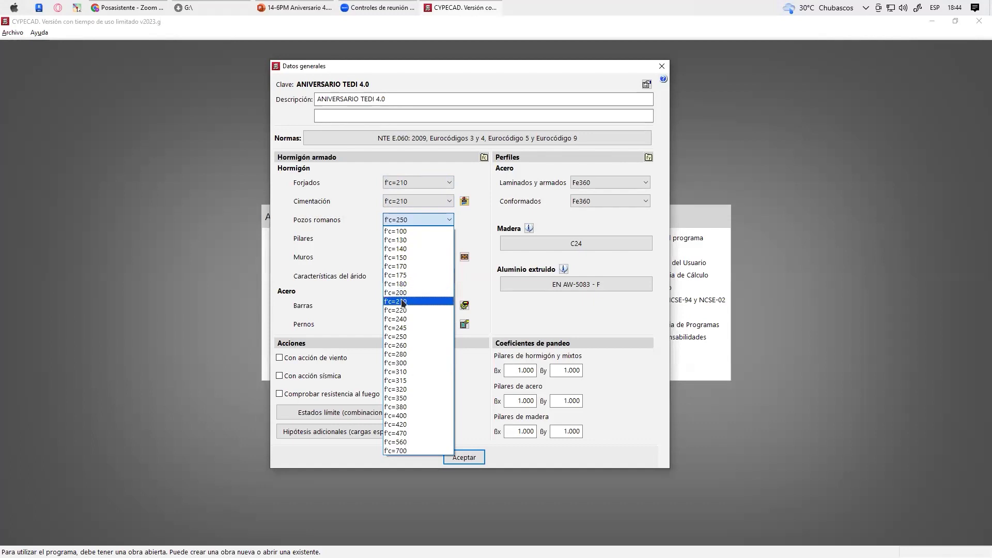
click(404, 299)
click(415, 239)
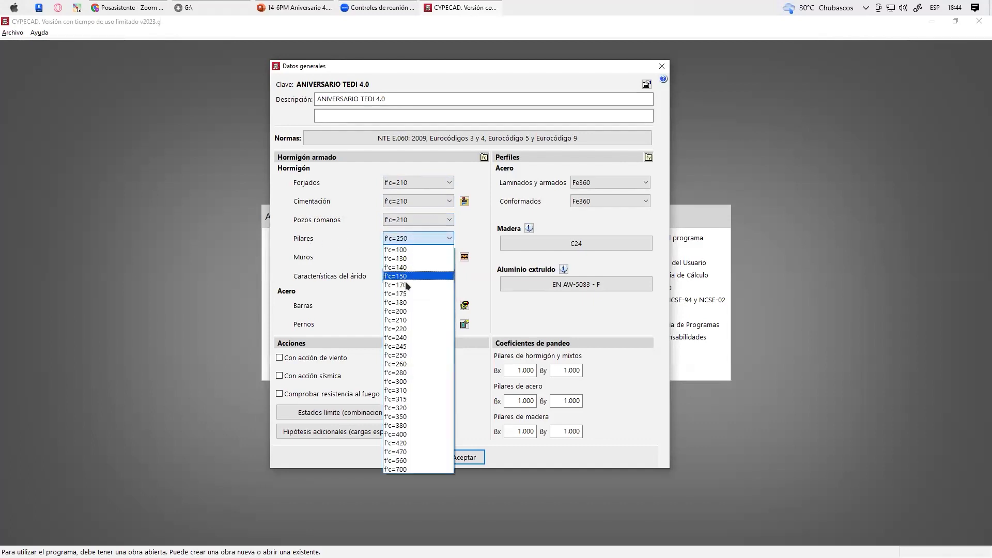
click(402, 320)
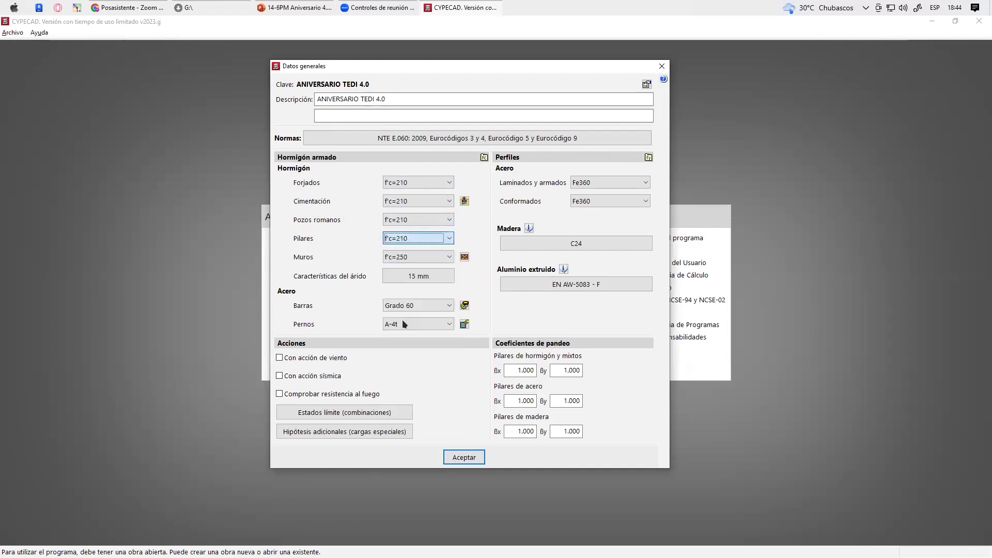
click(410, 258)
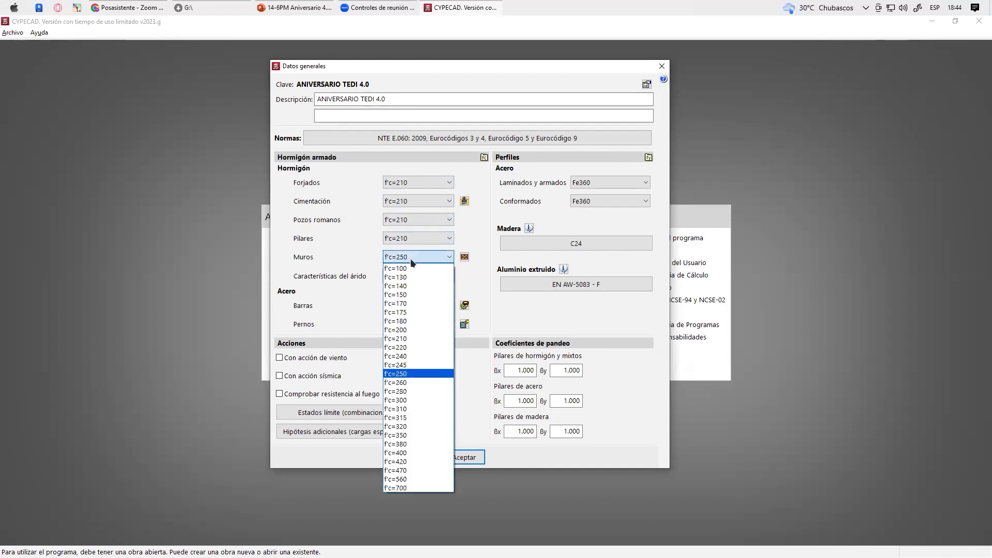
click(407, 339)
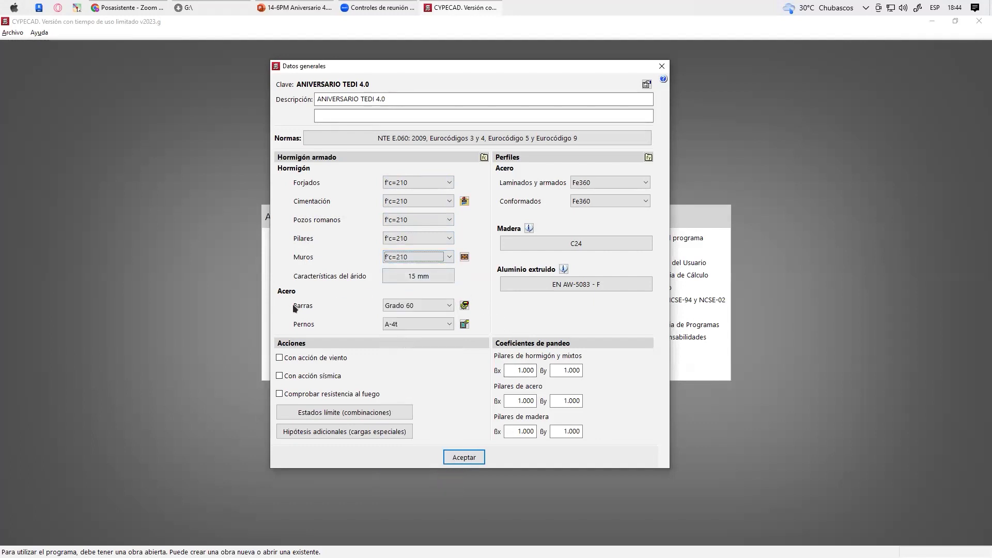
click(408, 309)
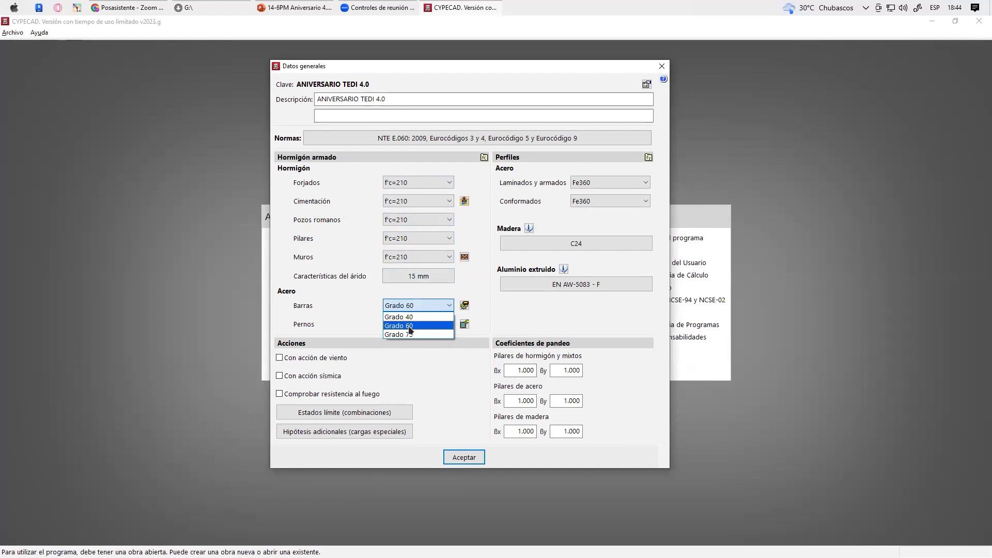
click(400, 325)
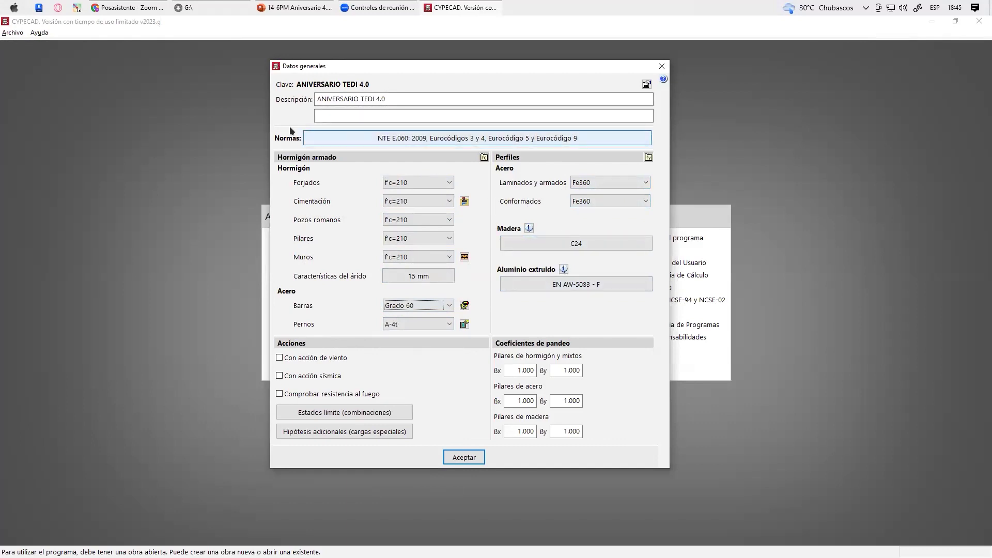
Review the available concrete design codes and keep NTE E.060: 2009 (Perú) as the selected standard
click(386, 143)
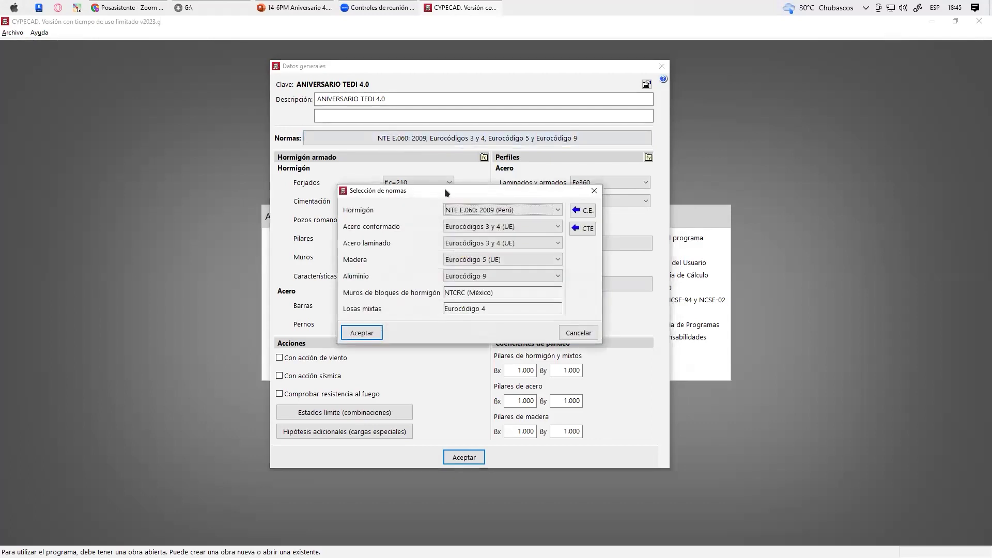
drag(446, 192, 436, 117)
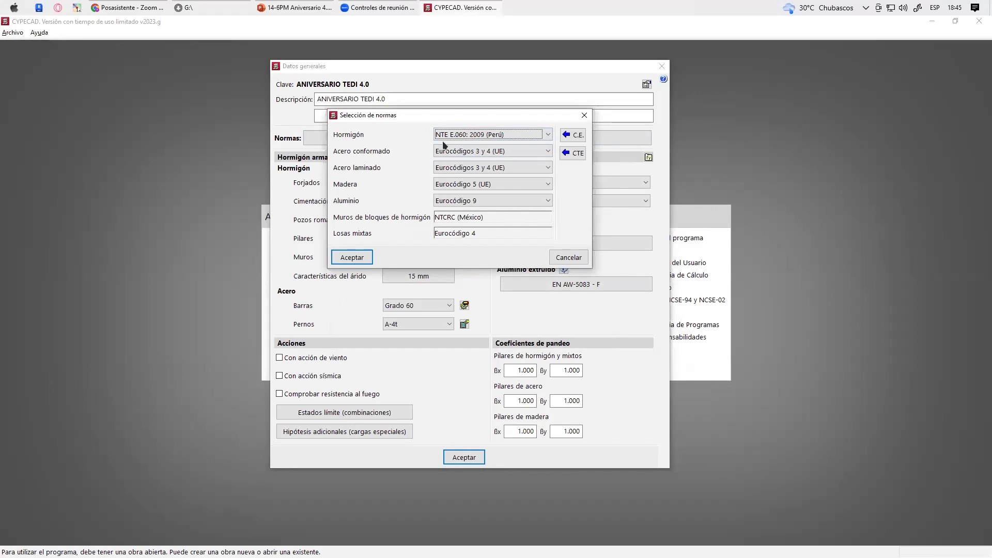
click(474, 136)
scroll(493, 268, up, 3)
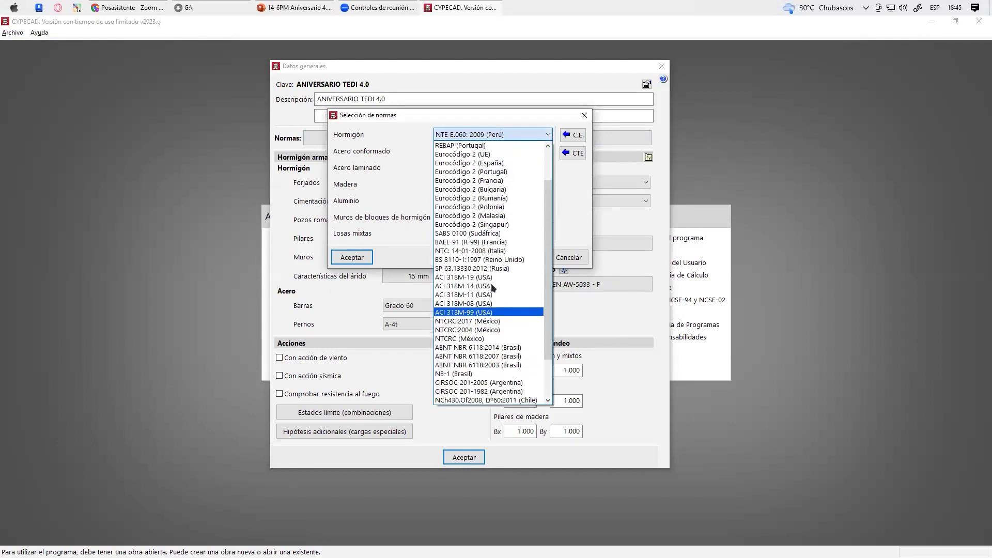
scroll(489, 207, down, 4)
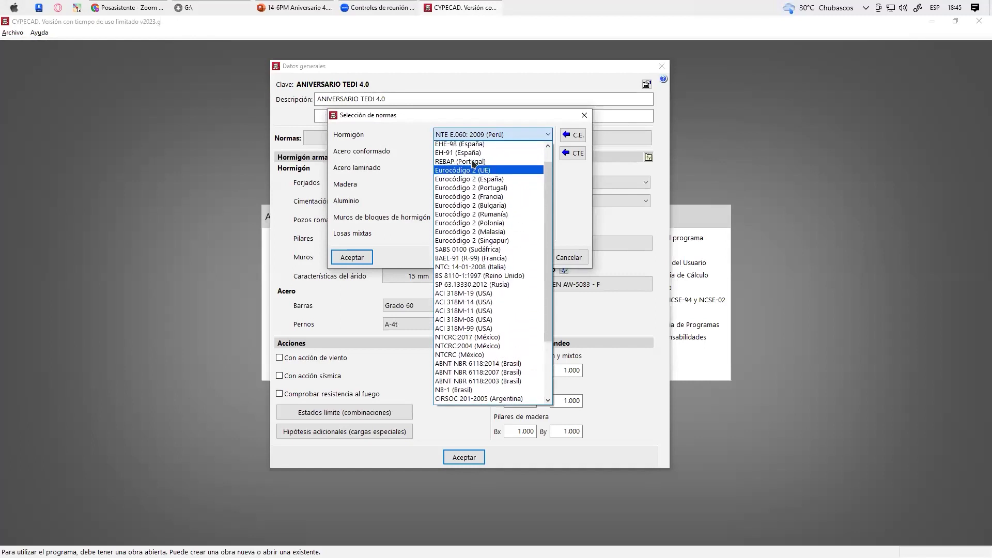
click(452, 135)
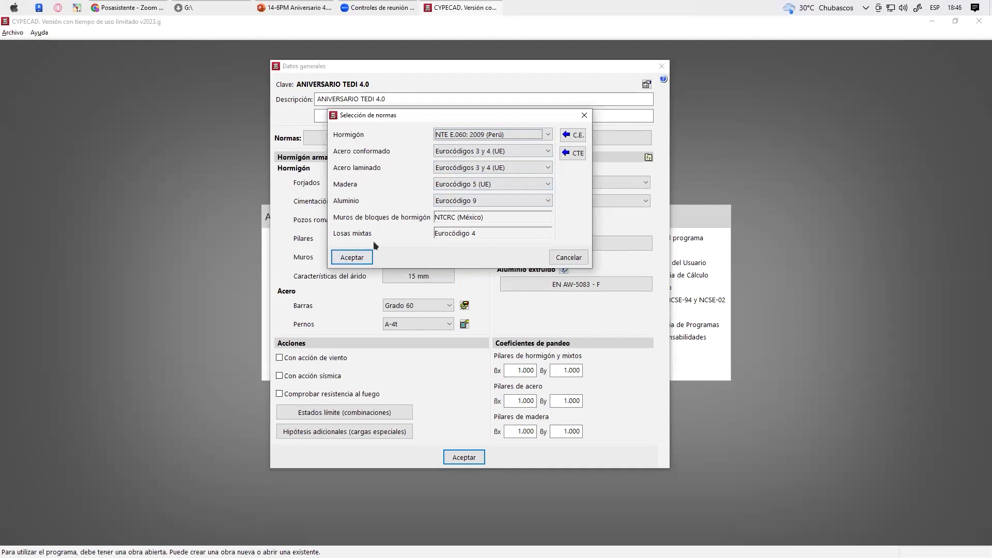
click(353, 258)
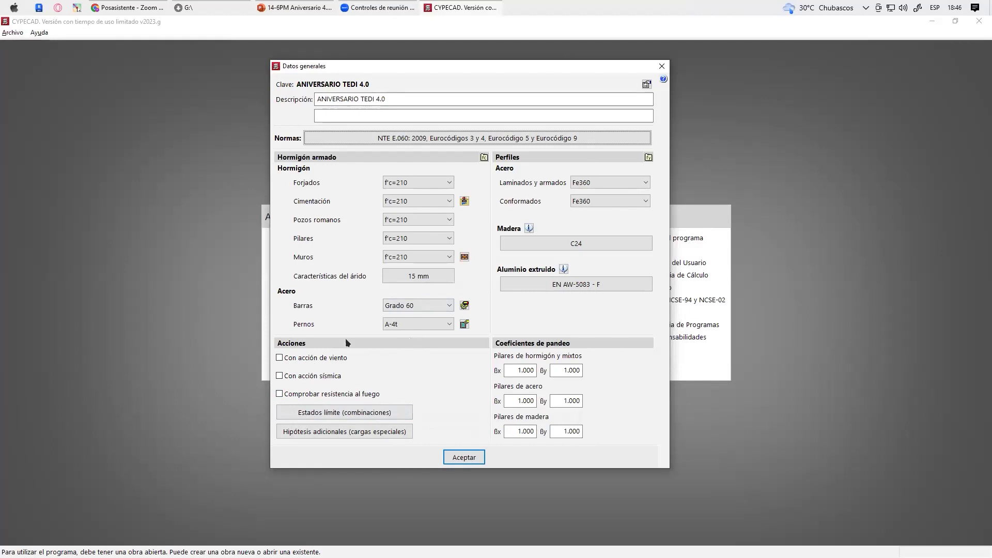
Enable seismic action for the job and choose Perú as the country of the seismic code
click(279, 376)
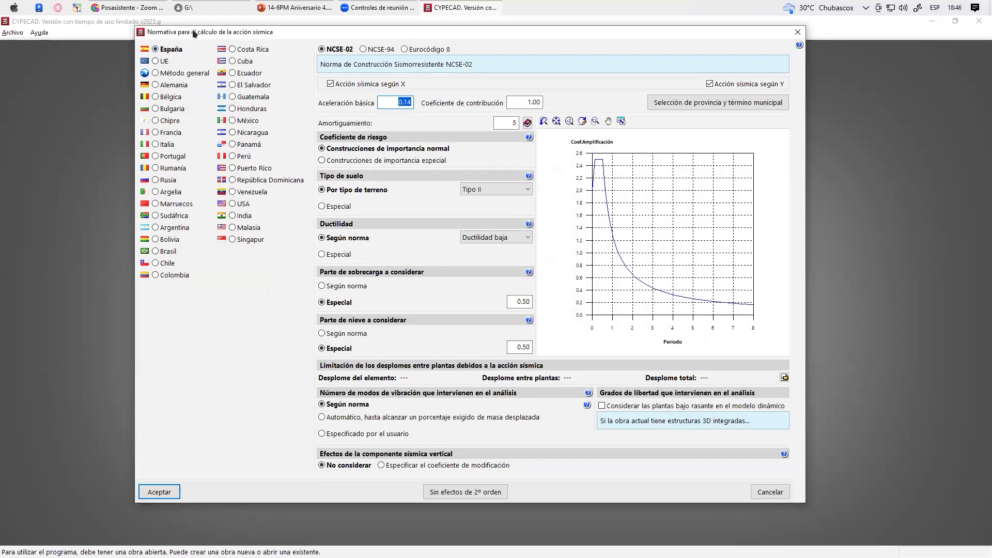
drag(194, 33, 208, 57)
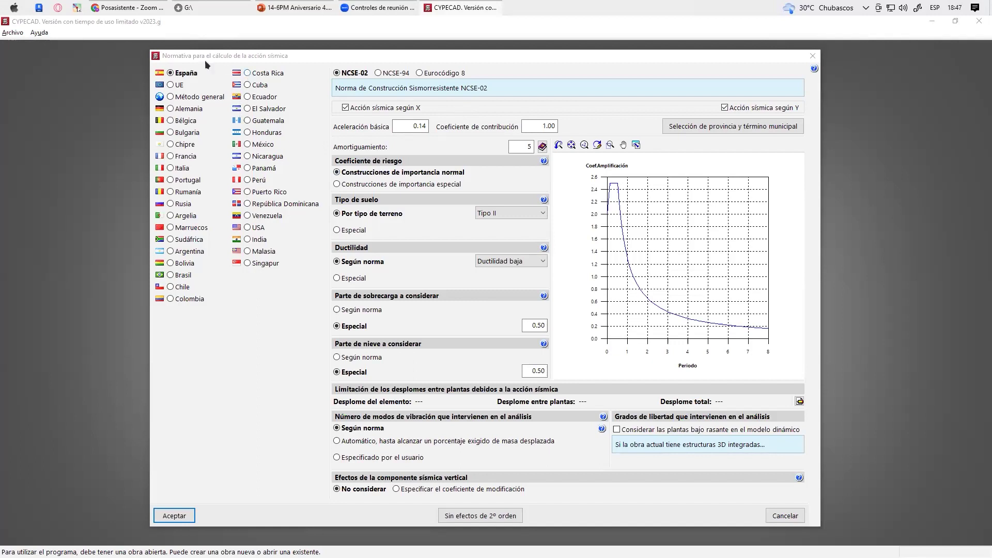
click(249, 180)
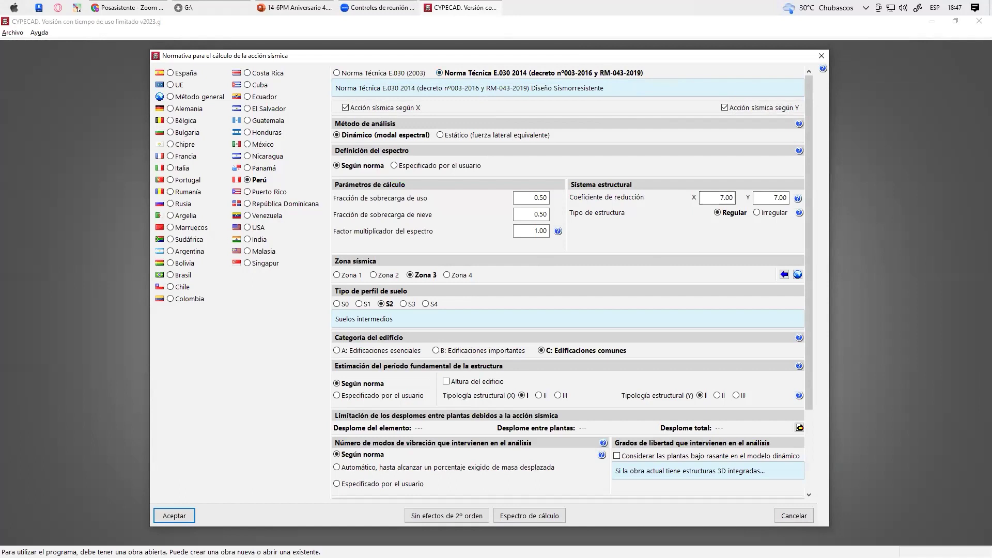
Try switching the seismic action along X and Y off, and restore both directions
click(345, 108)
click(345, 108)
click(725, 108)
click(726, 108)
click(725, 108)
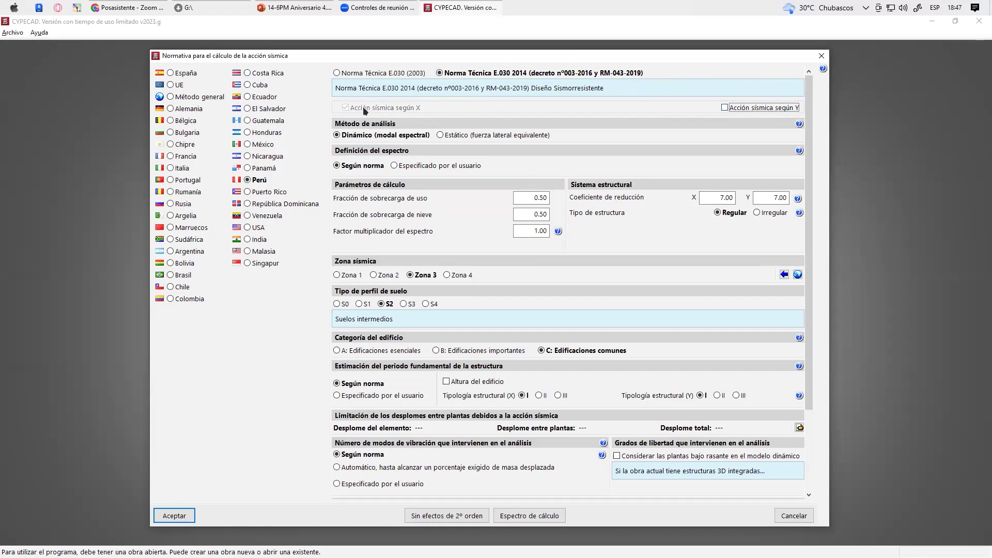
click(732, 110)
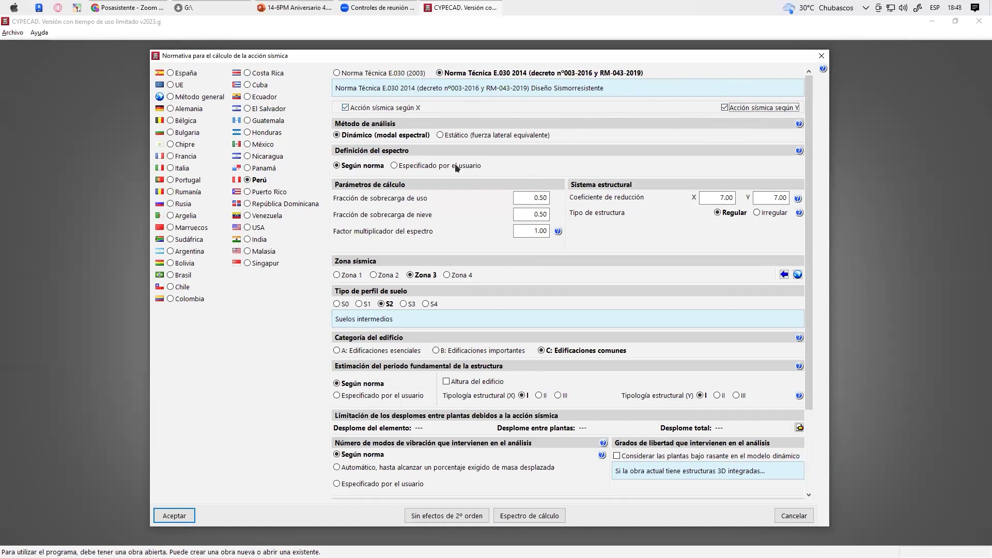
Try the Estático (fuerza lateral equivalente) analysis method and return to Dinámico (modal espectral)
click(362, 138)
click(448, 138)
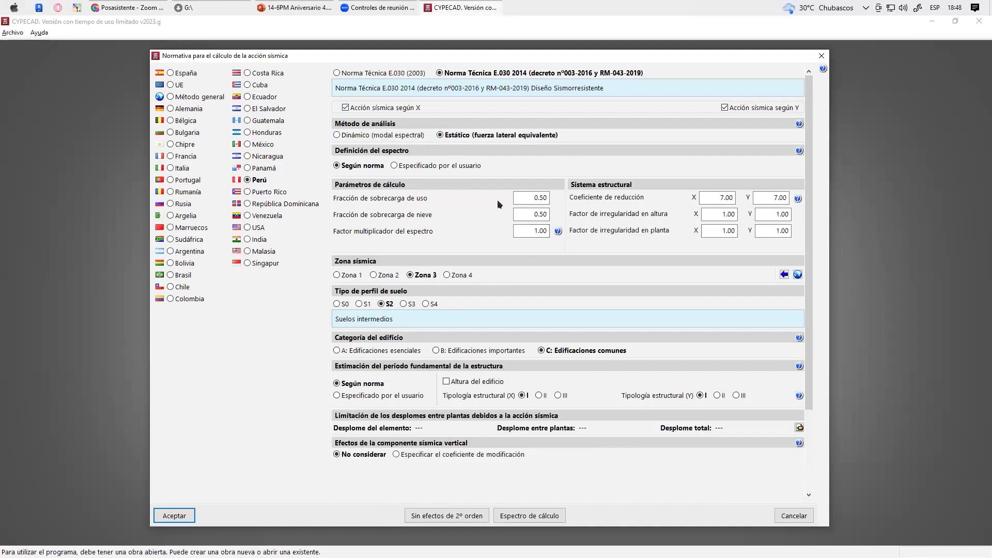
click(355, 137)
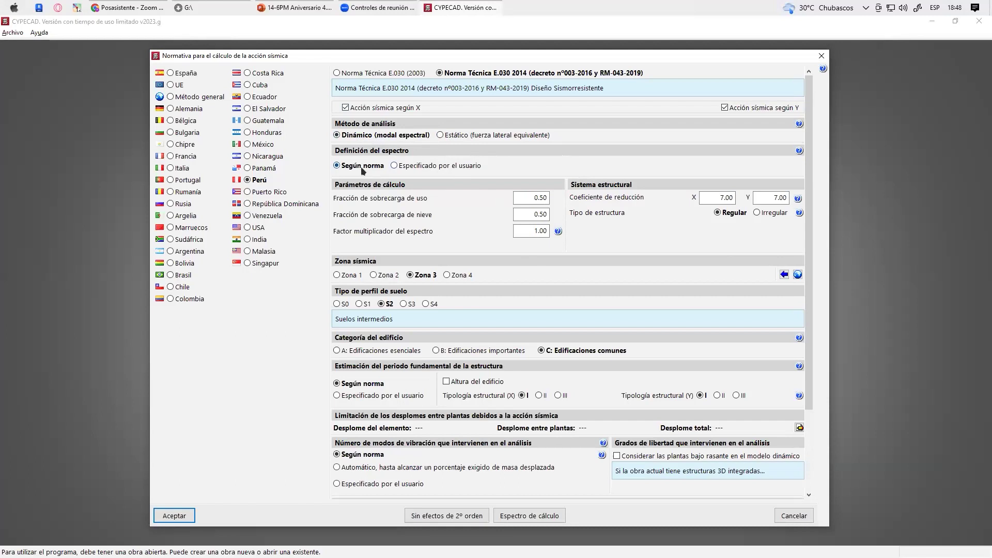
Inspect the user-specified spectrum definition, close it without changes and return the spectrum to Según norma
click(394, 166)
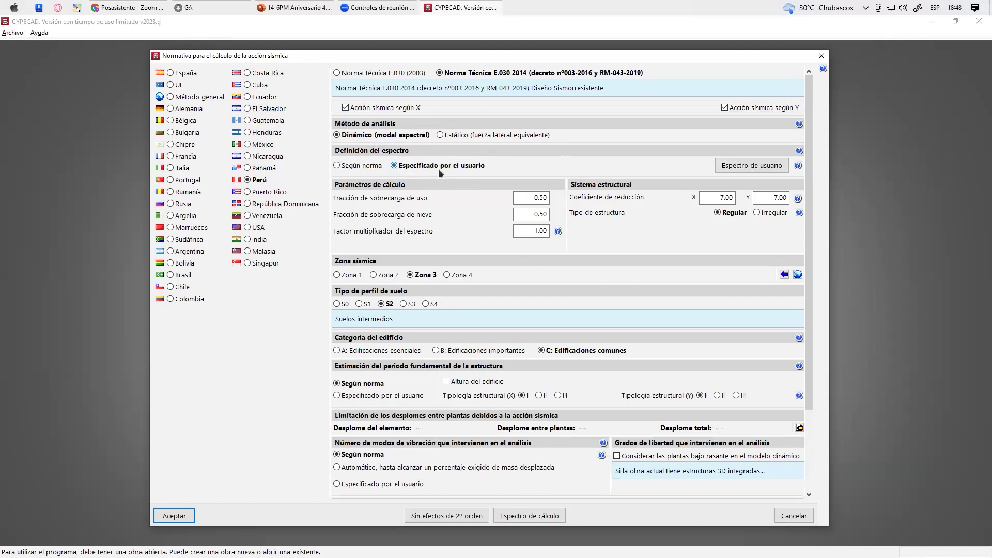
click(723, 166)
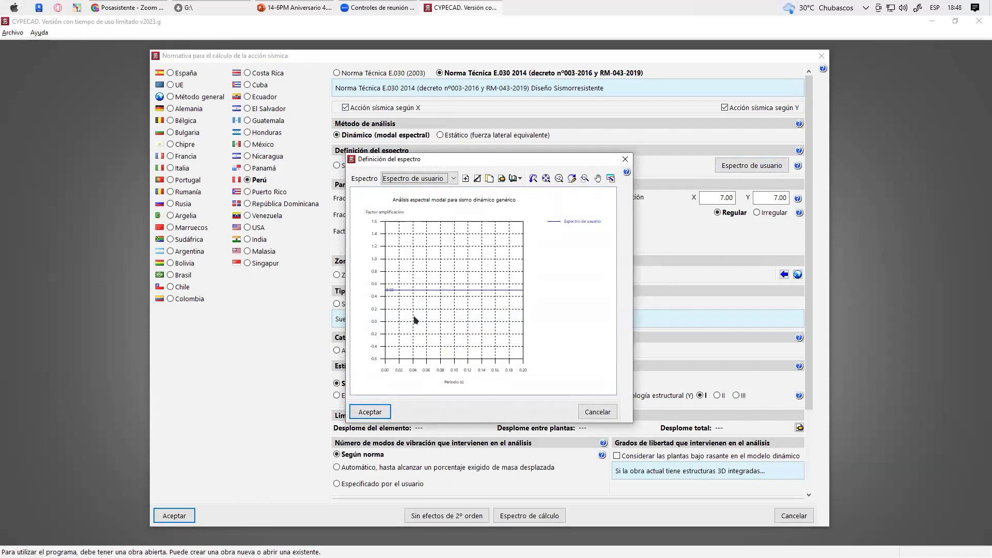
click(622, 161)
click(346, 168)
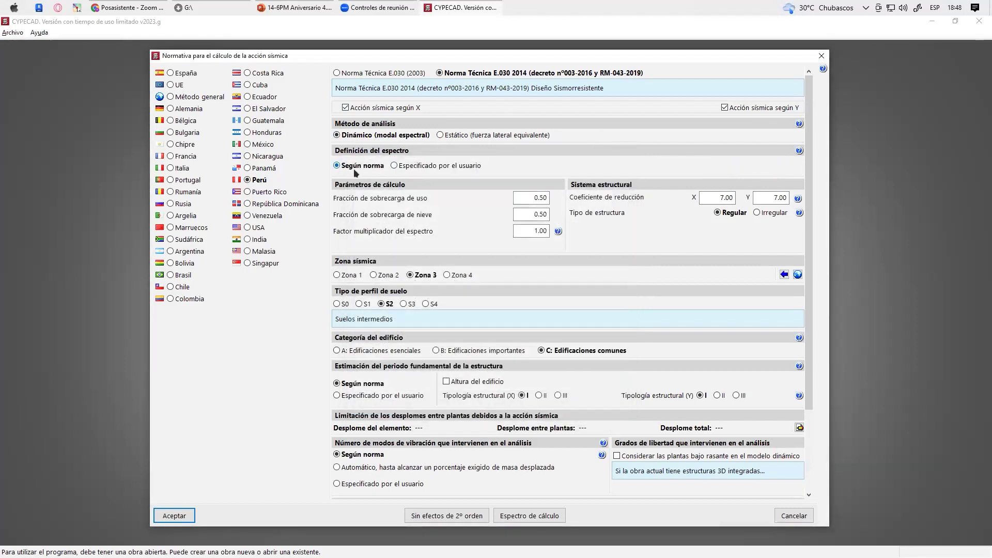
Set the fraction of use live load (Fracción de sobrecarga de uso) to 0.25
click(350, 199)
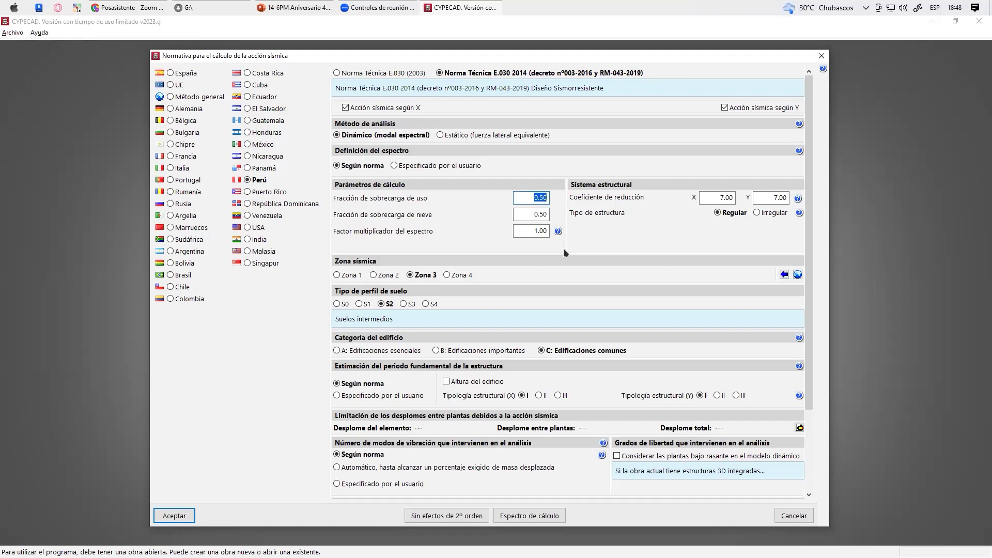
mouse_move(367, 197)
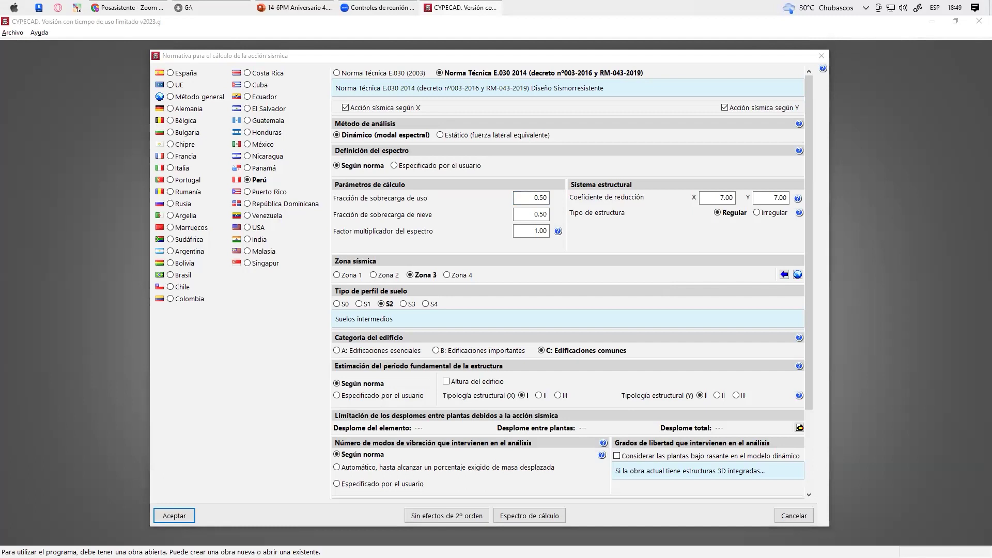
click(691, 247)
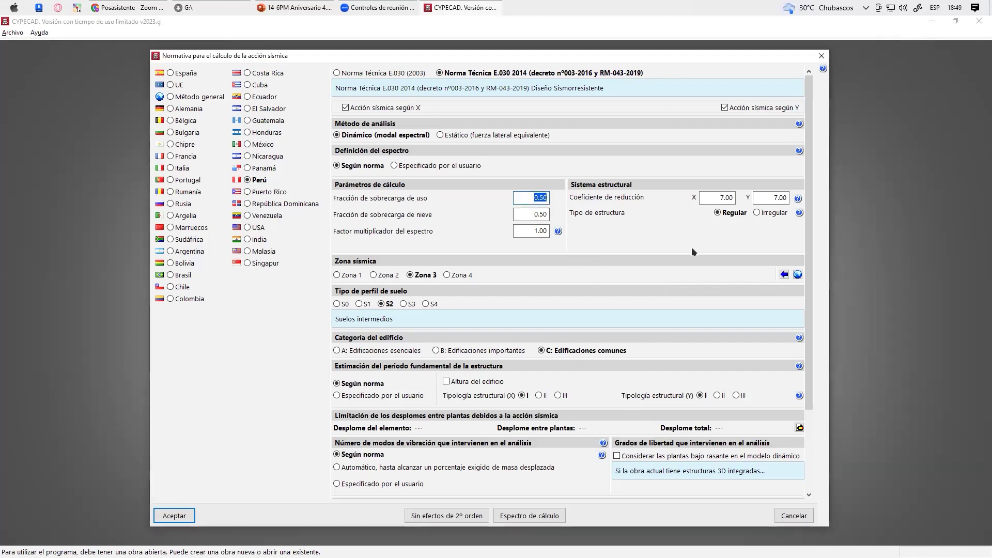
text(0.25)
key(Tab)
key(shift+Tab)
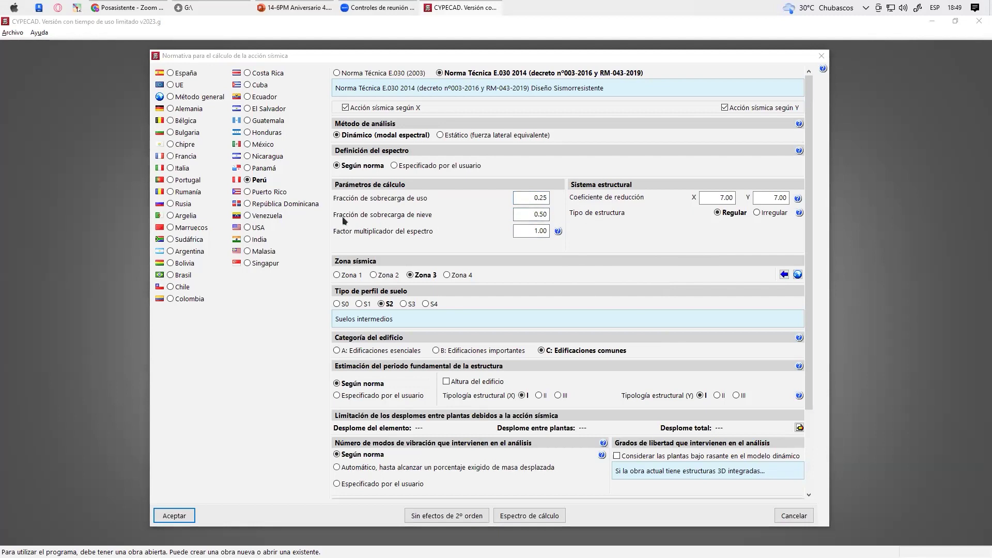
Consult the explanations of the snow load fraction (Fracción de sobrecarga de nieve) and the spectrum multiplier factor (Factor multiplicador del espectro)
mouse_move(364, 217)
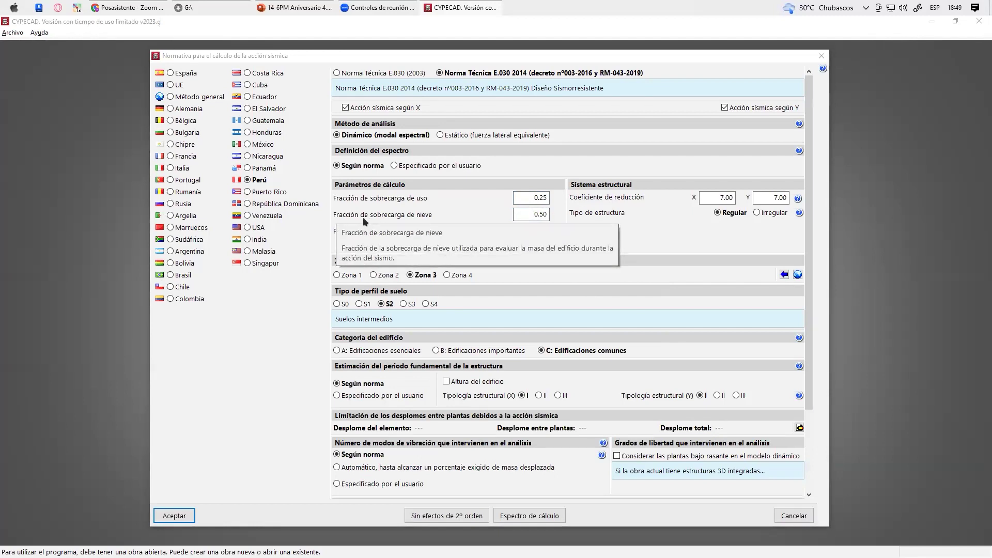
click(516, 215)
click(517, 231)
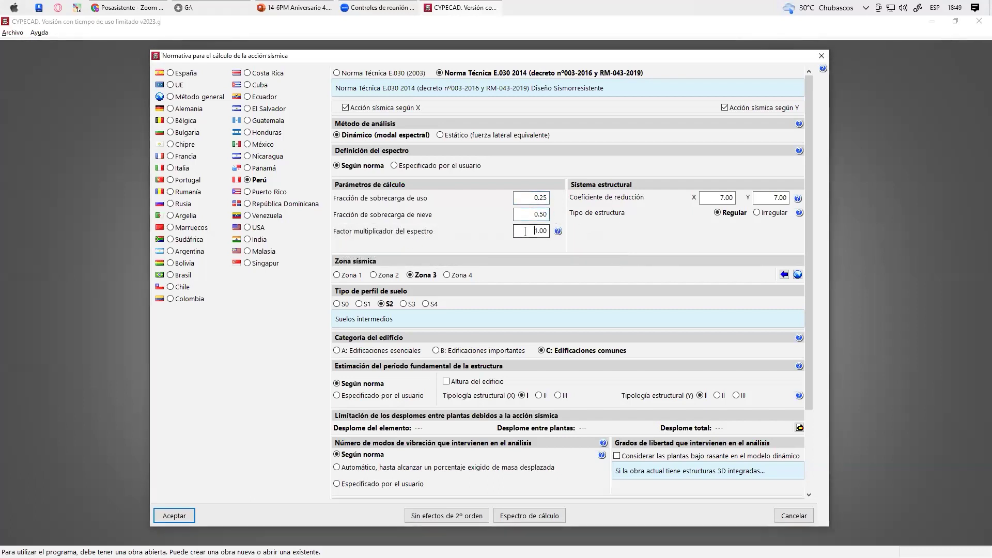
click(558, 232)
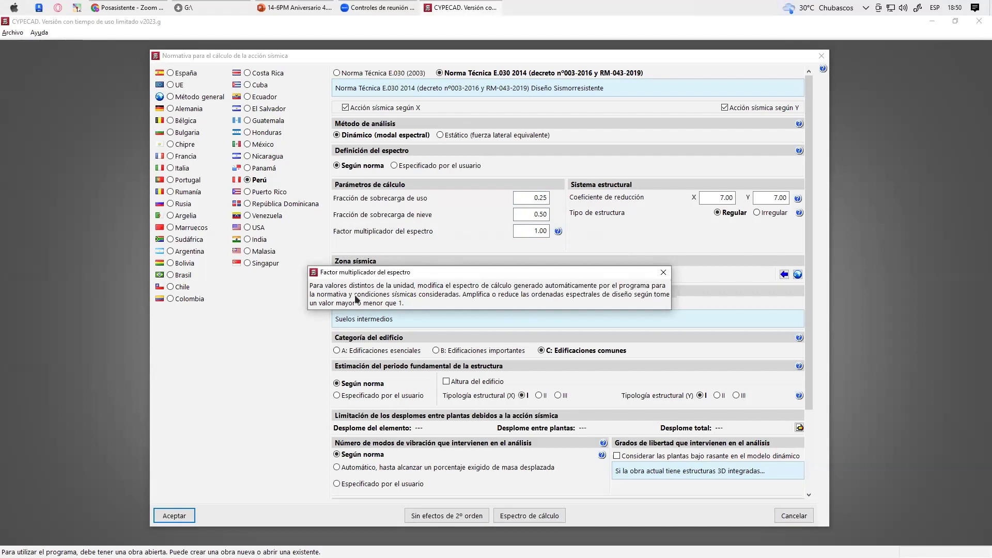
click(663, 272)
Consult the table of basic reduction coefficients by structural system, and set the reduction coefficient to 8.00 in both X and Y
click(724, 197)
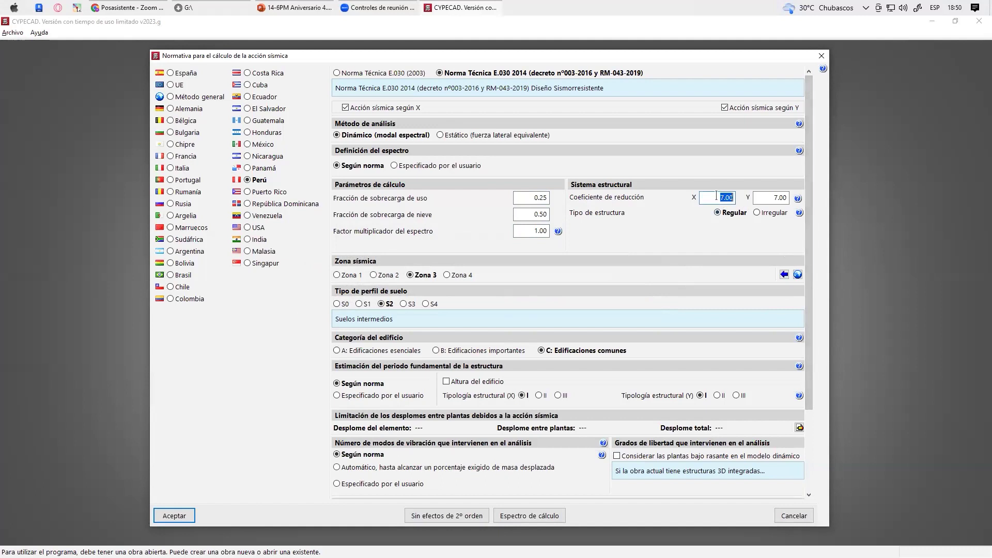
click(796, 199)
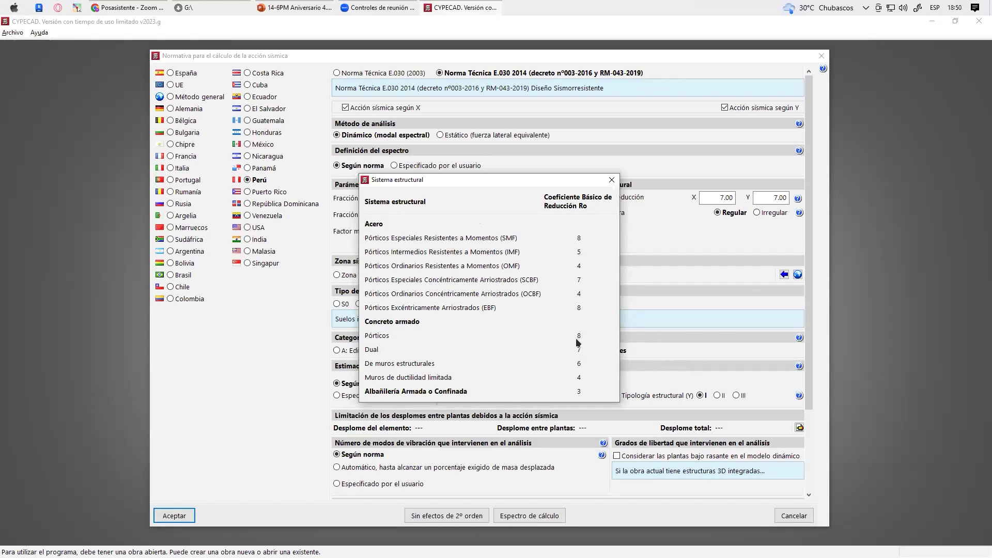
click(611, 180)
double_click(723, 198)
text(8)
key(Tab)
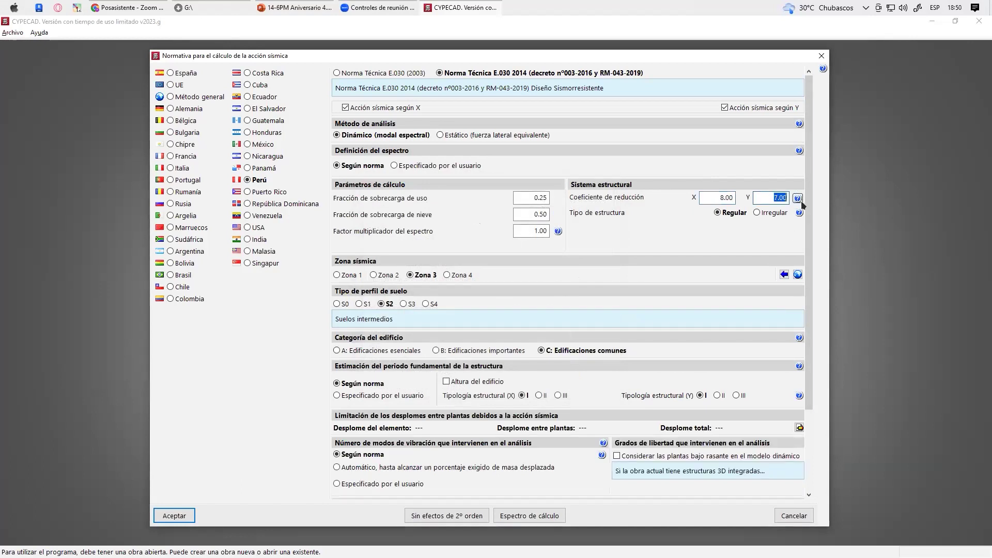
text(8.00)
Try the Irregular structure type, read the help on structural regularity, and return the type to Regular
click(768, 213)
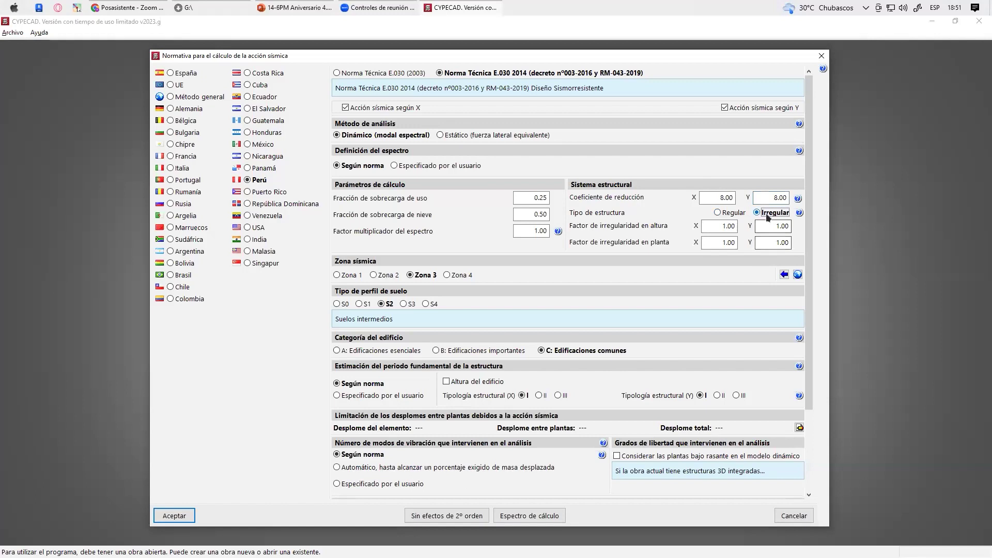
key(Tab)
click(799, 213)
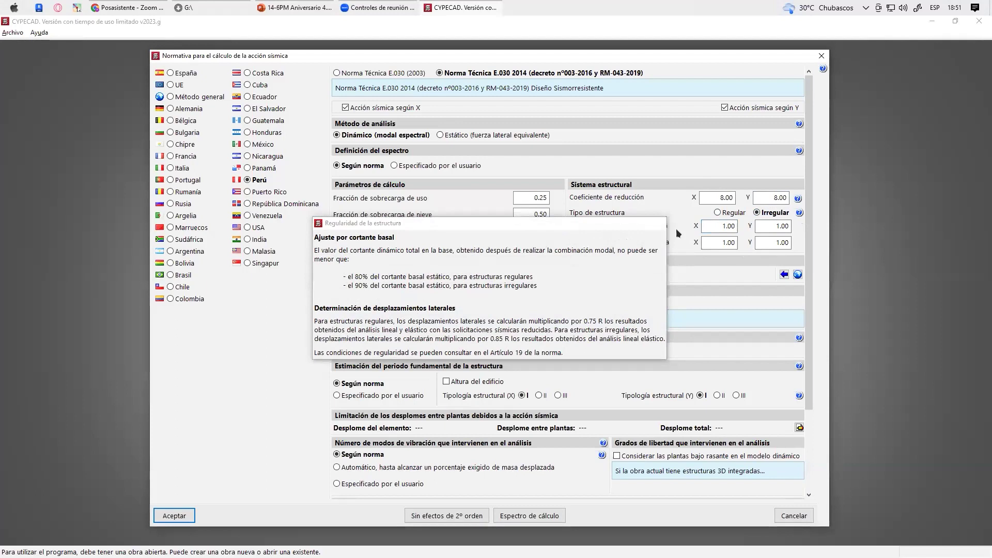
click(658, 223)
click(708, 228)
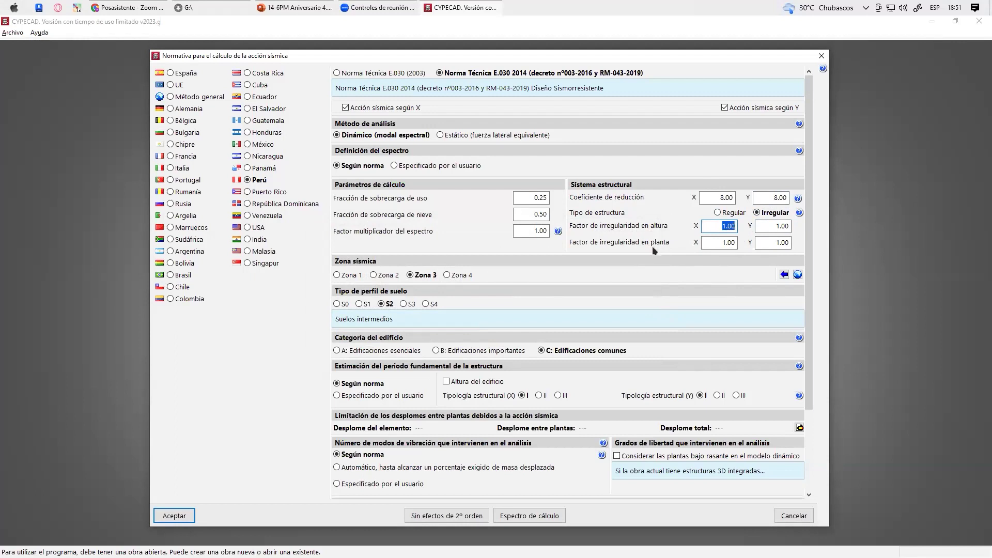
click(726, 212)
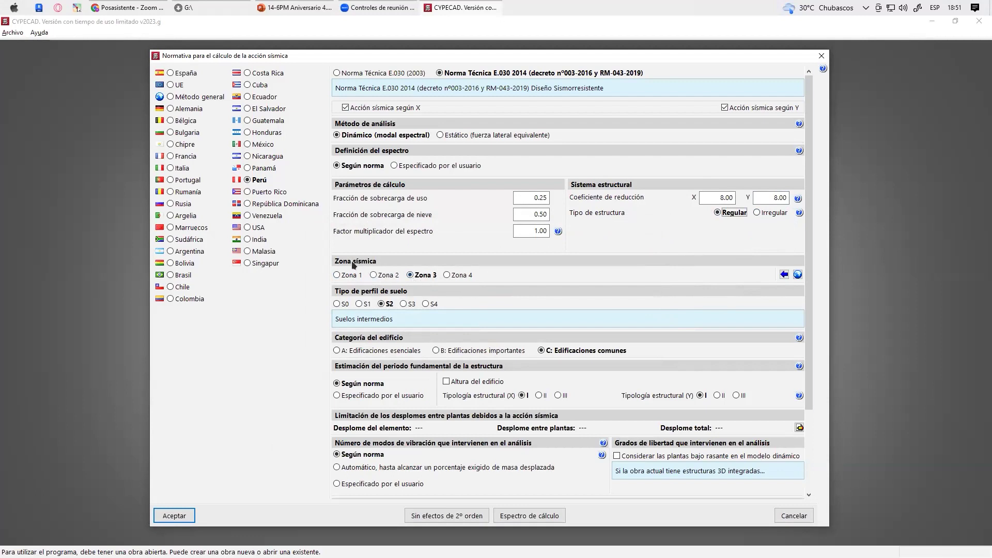
Set the seismic zone to Zona 4 and the soil profile to S3, trying S4 in between
click(449, 274)
click(406, 305)
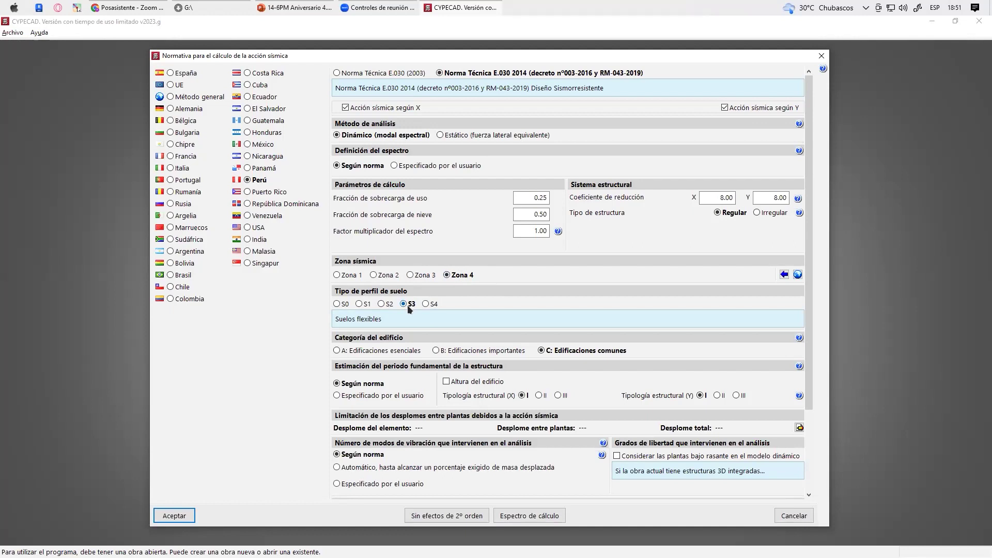
click(426, 304)
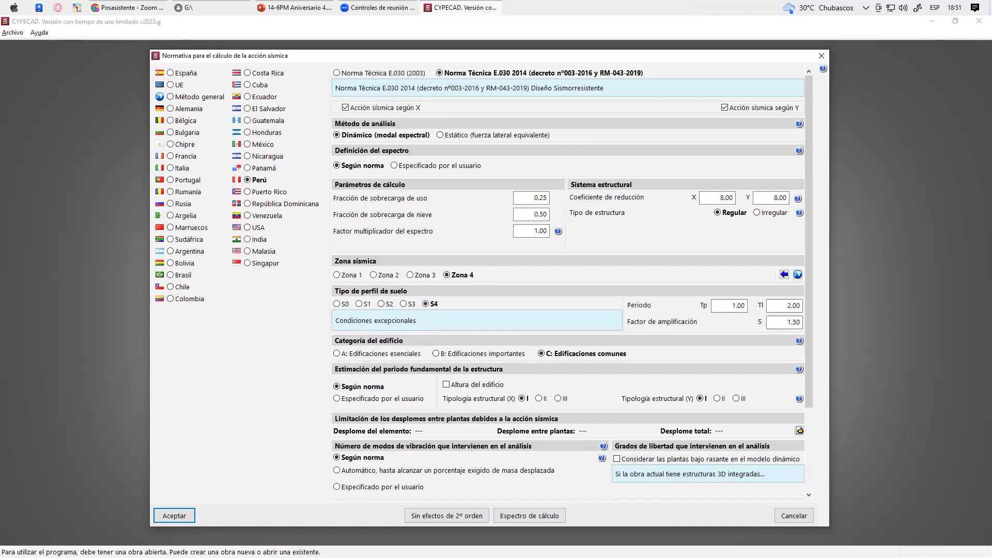
click(404, 304)
click(404, 304)
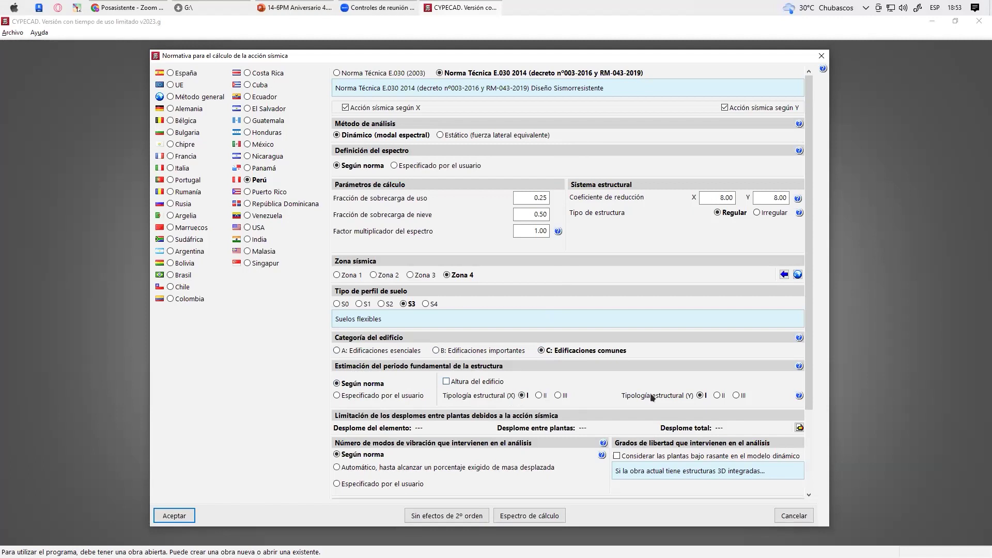
Review the structural typologies for the fundamental period and the calculation spectrum, and accept the seismic code settings
click(799, 396)
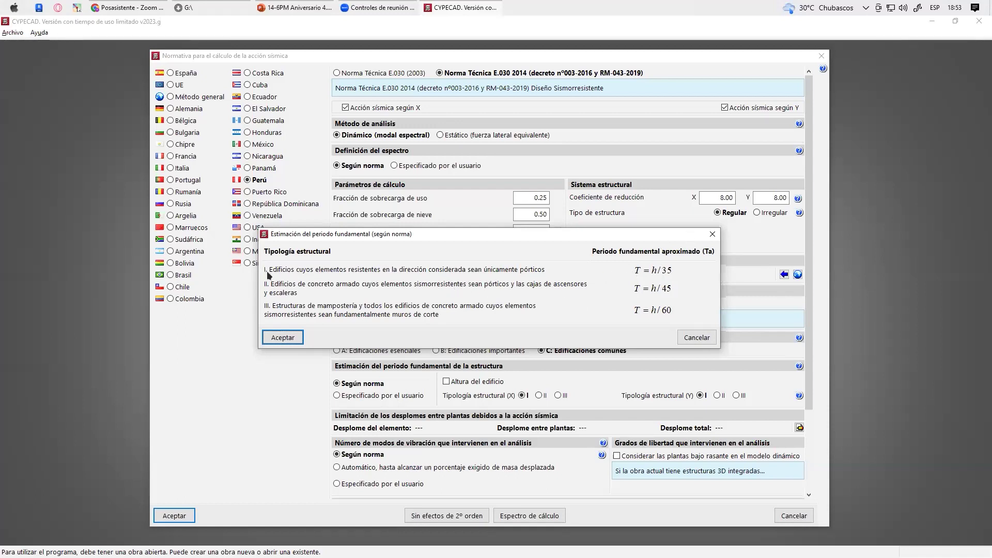
click(713, 234)
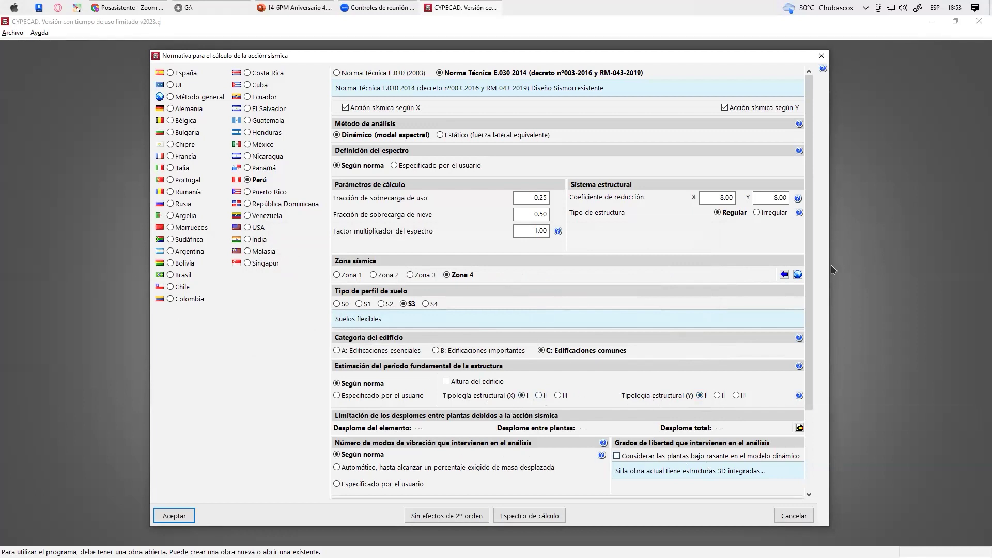
scroll(809, 271, down, 3)
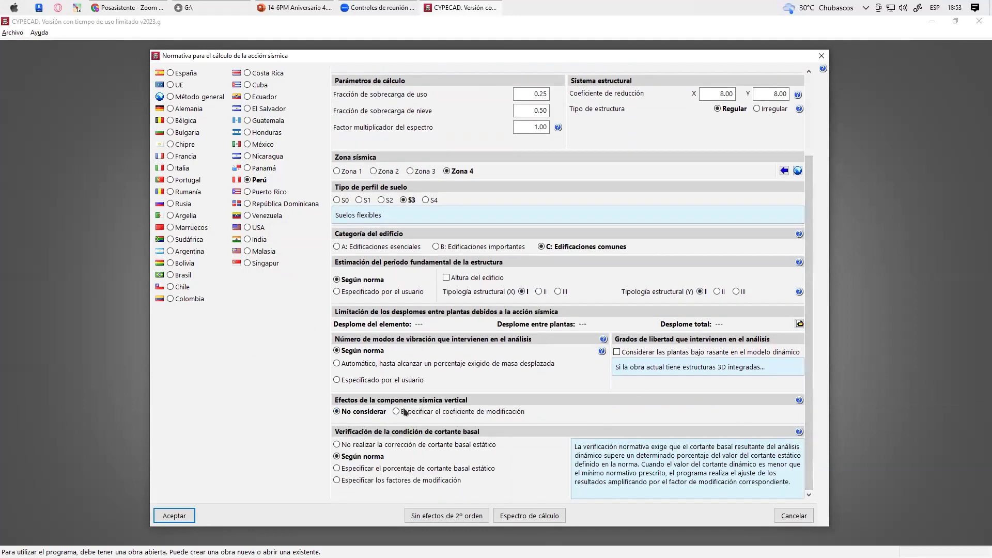
mouse_move(408, 417)
click(529, 516)
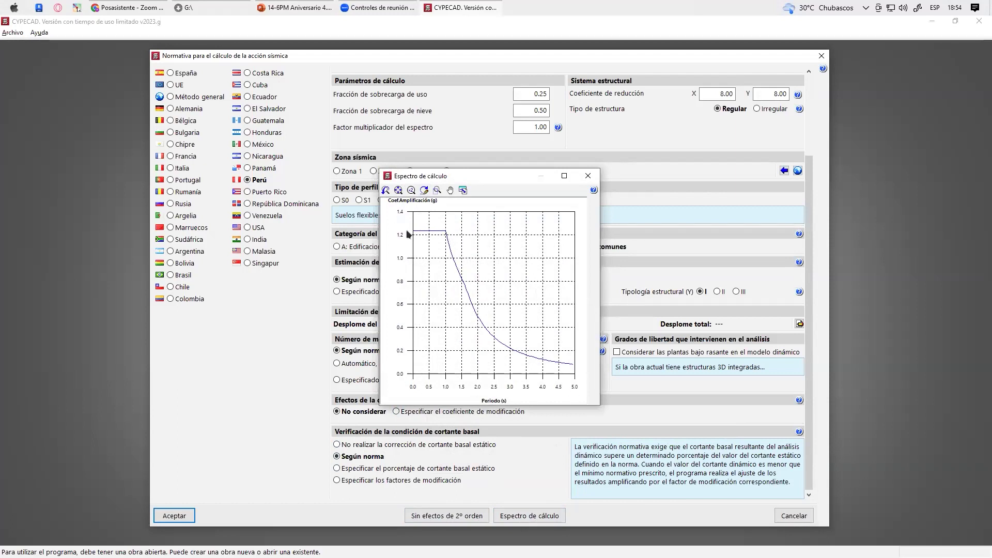
click(588, 176)
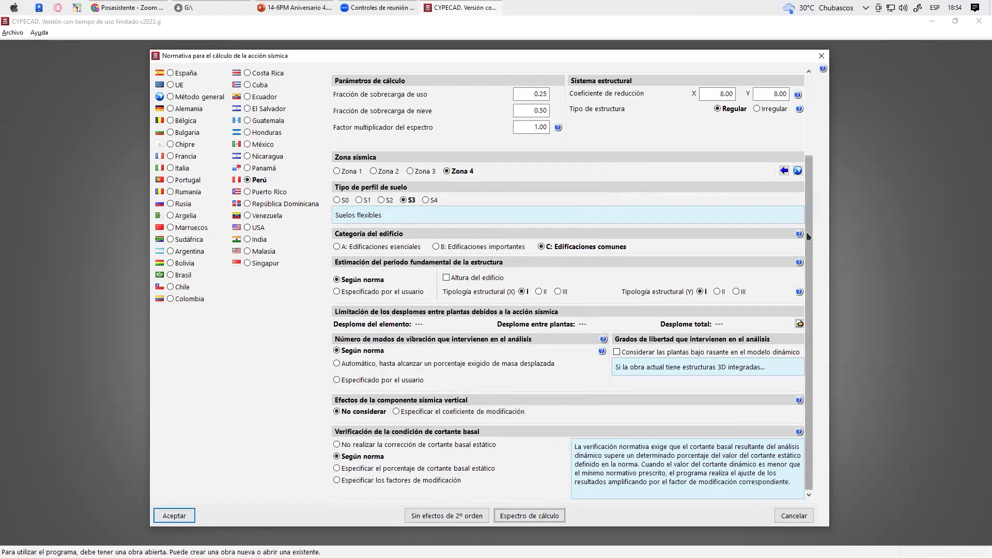
scroll(809, 236, up, 3)
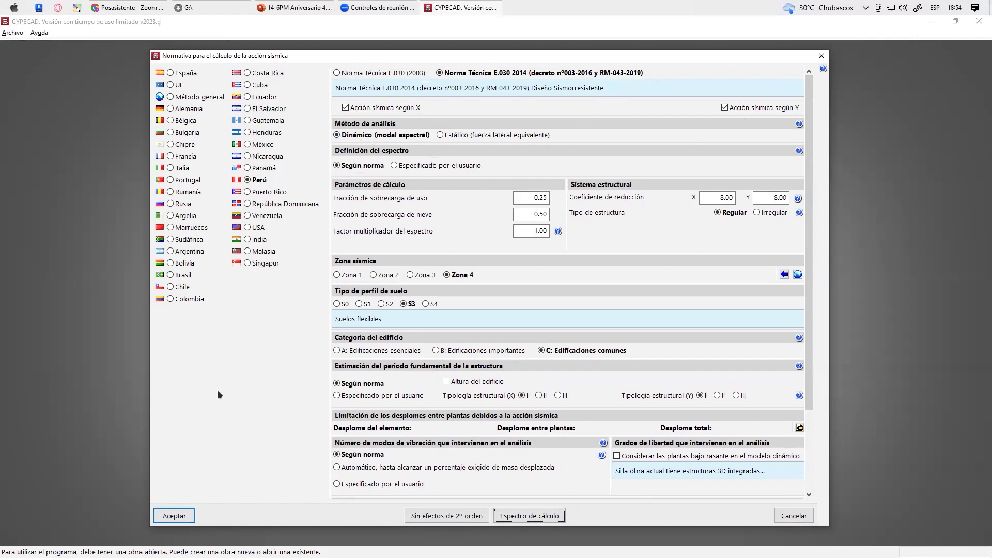
click(174, 516)
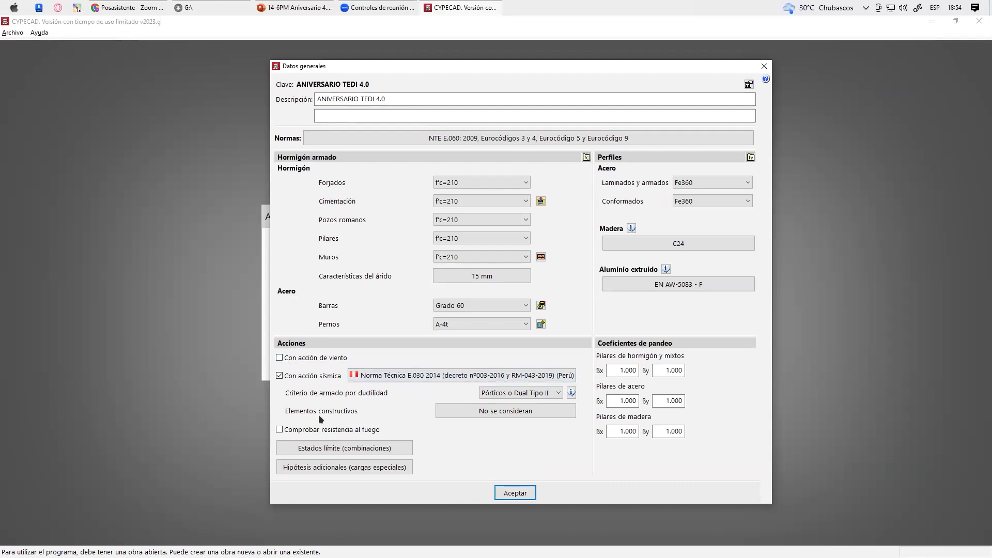
Choose Pórticos o Dual Tipo II as the ductility reinforcement criterion, and accept the general data and the default limit states
click(517, 394)
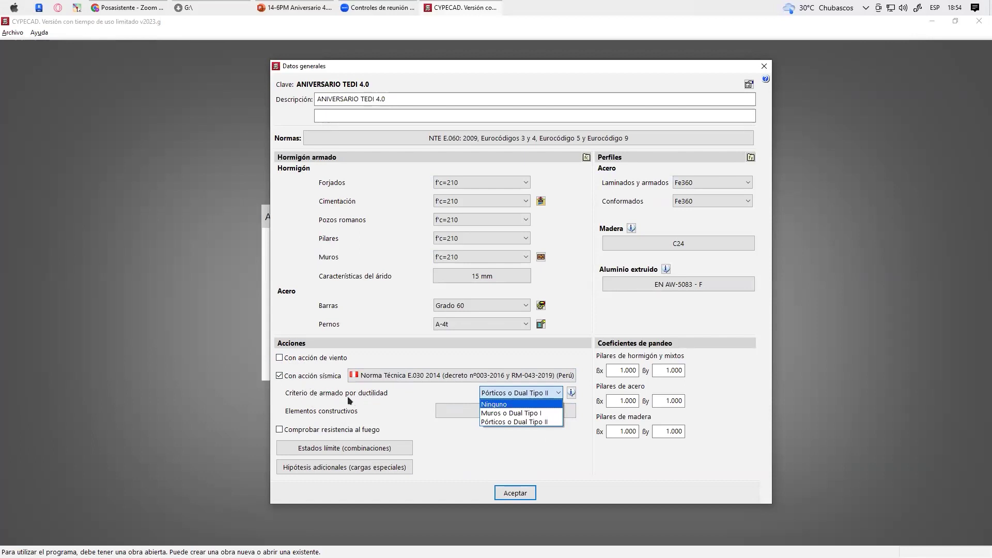
click(518, 421)
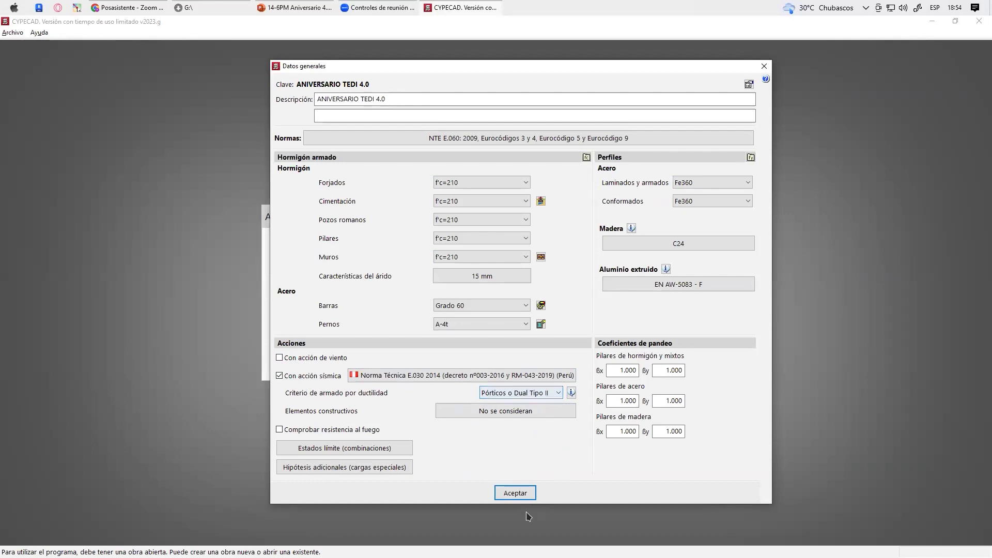
click(524, 495)
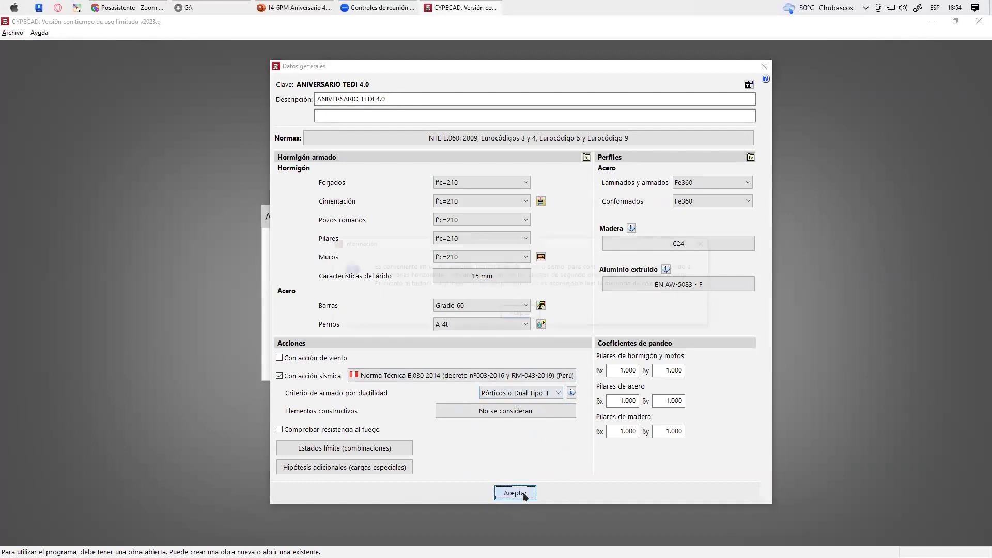
click(522, 313)
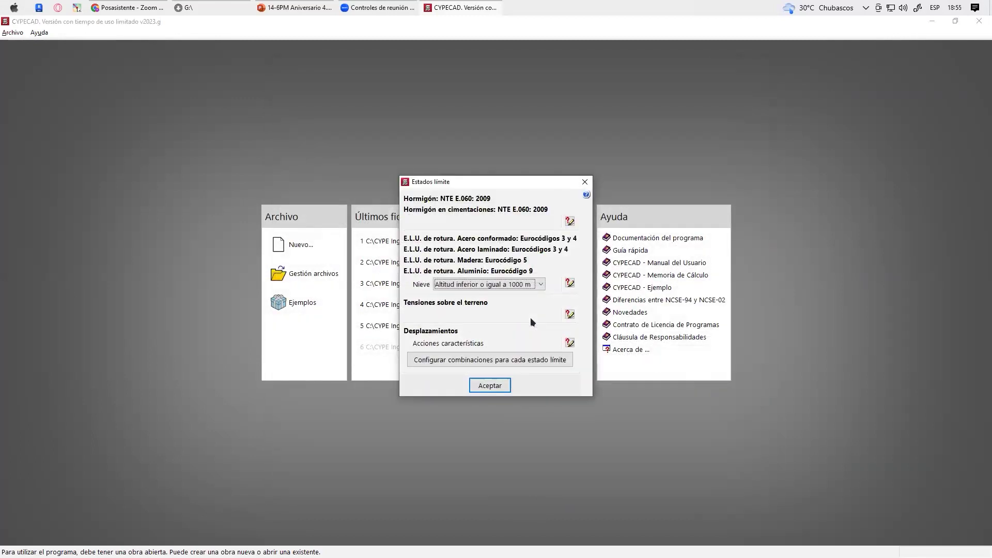
click(496, 384)
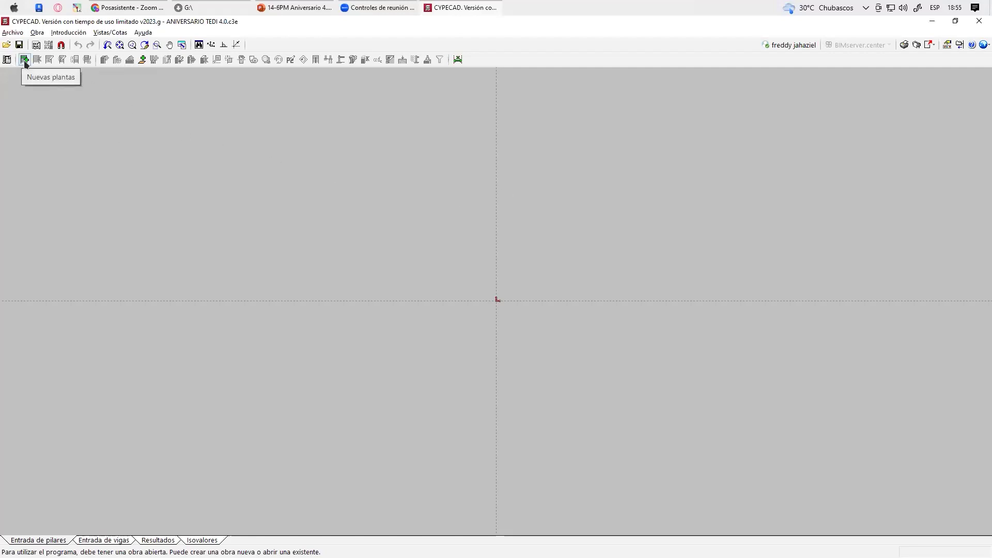
Start inserting new floors as Sueltas and set the number of floors to insert to 3
click(24, 60)
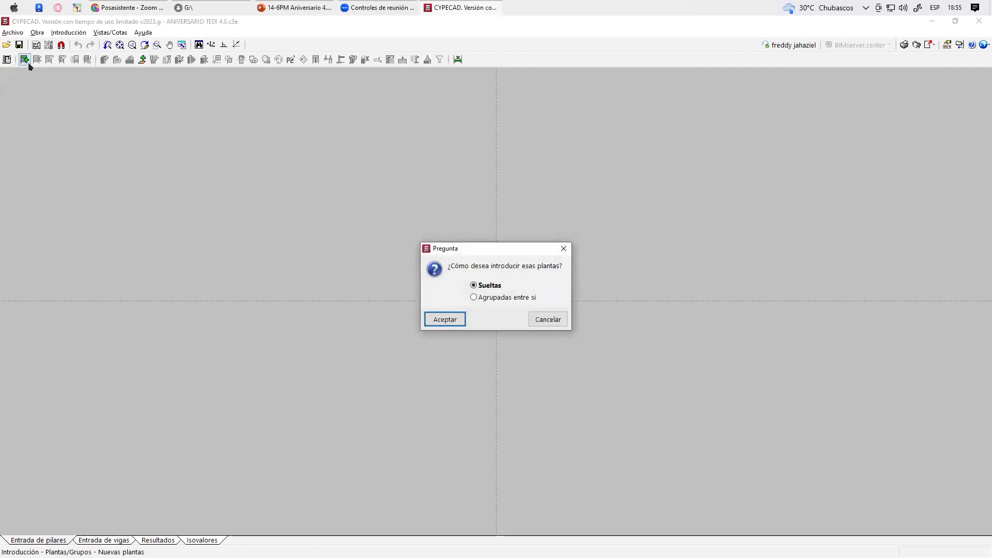
drag(506, 250, 465, 118)
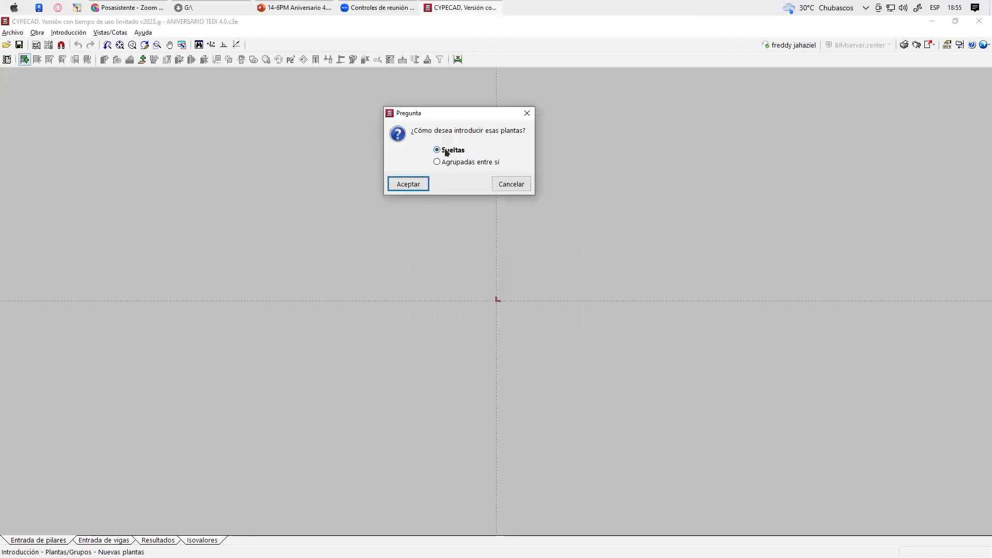
click(417, 187)
drag(465, 186, 441, 132)
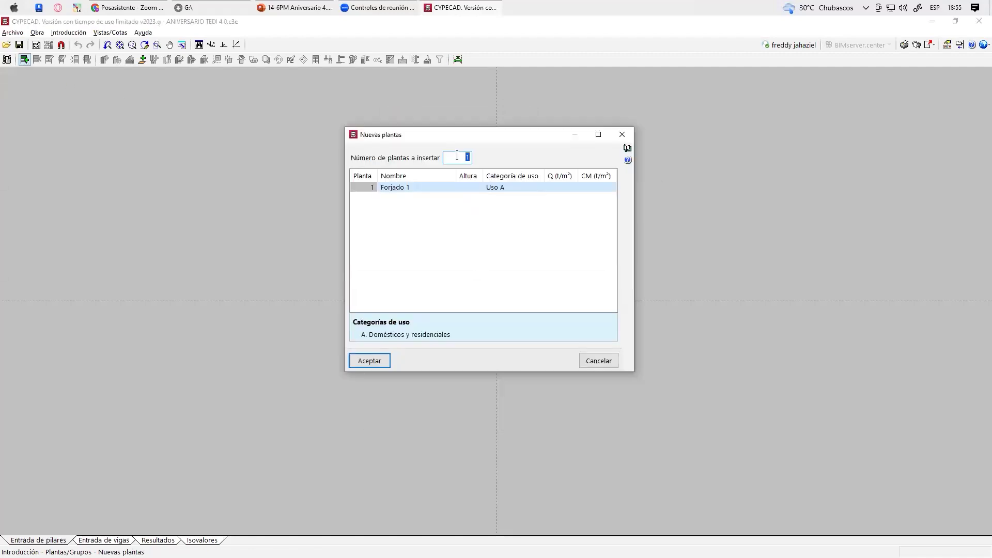
text(3)
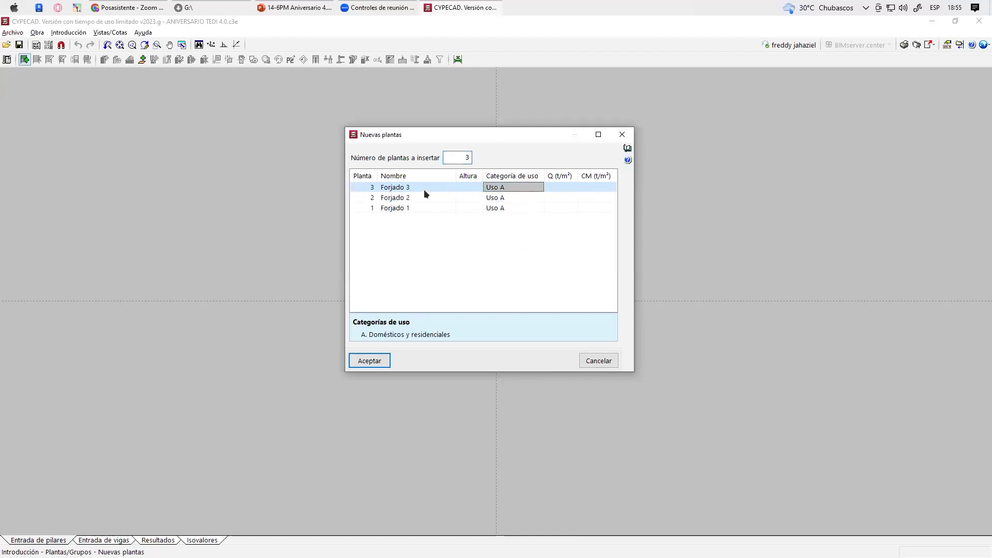
click(467, 208)
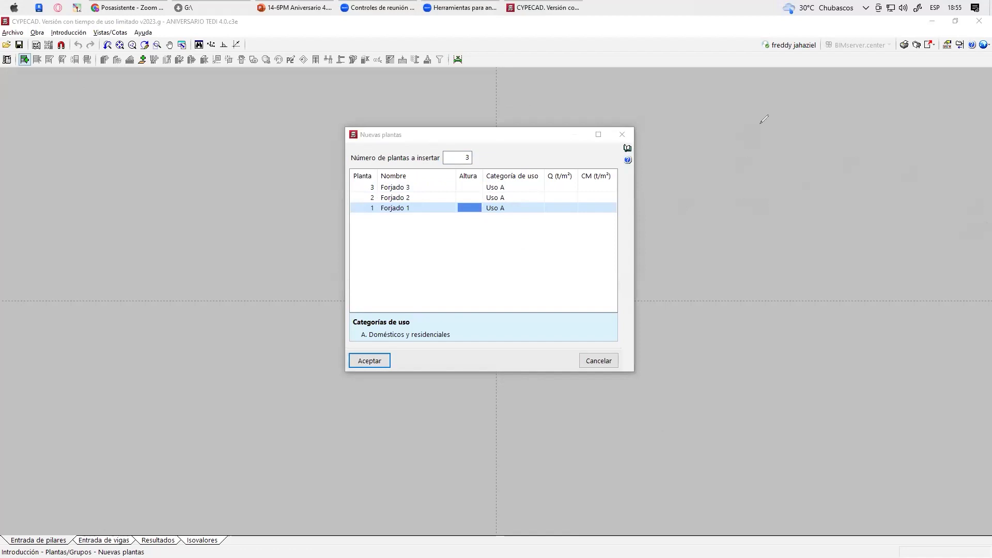
Annotate the screen with a column and footing sketch showing reference levels and storey heights, and clear the annotations
mouse_move(773, 92)
mouse_down()
mouse_move(777, 280)
mouse_move(783, 120)
mouse_move(791, 300)
mouse_move(752, 300)
mouse_move(825, 297)
mouse_up()
mouse_move(749, 300)
mouse_down()
mouse_move(753, 329)
mouse_move(785, 330)
mouse_move(828, 328)
mouse_move(829, 297)
mouse_move(823, 331)
mouse_up()
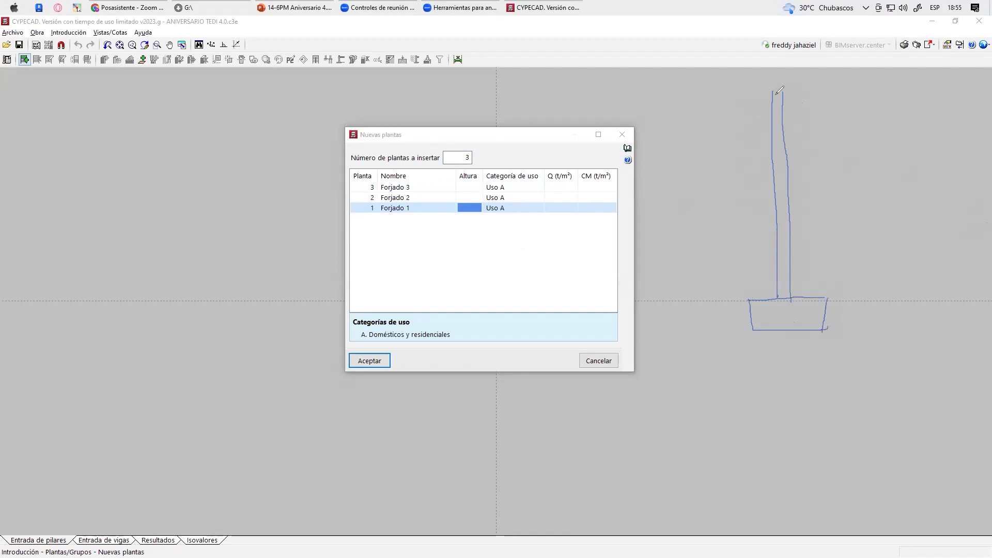
mouse_move(773, 88)
mouse_down()
mouse_move(828, 86)
mouse_move(771, 99)
mouse_move(851, 98)
mouse_up()
mouse_move(775, 239)
mouse_down()
mouse_move(705, 239)
mouse_move(714, 224)
mouse_move(752, 228)
mouse_up()
mouse_move(714, 205)
mouse_down()
mouse_move(750, 191)
mouse_move(774, 205)
mouse_up()
mouse_move(775, 298)
mouse_down()
mouse_move(732, 300)
mouse_move(726, 287)
mouse_move(771, 283)
mouse_up()
click(730, 291)
drag(761, 278, 759, 295)
mouse_move(756, 333)
mouse_down()
mouse_move(707, 324)
mouse_move(708, 339)
mouse_move(718, 318)
mouse_up()
drag(717, 324, 725, 330)
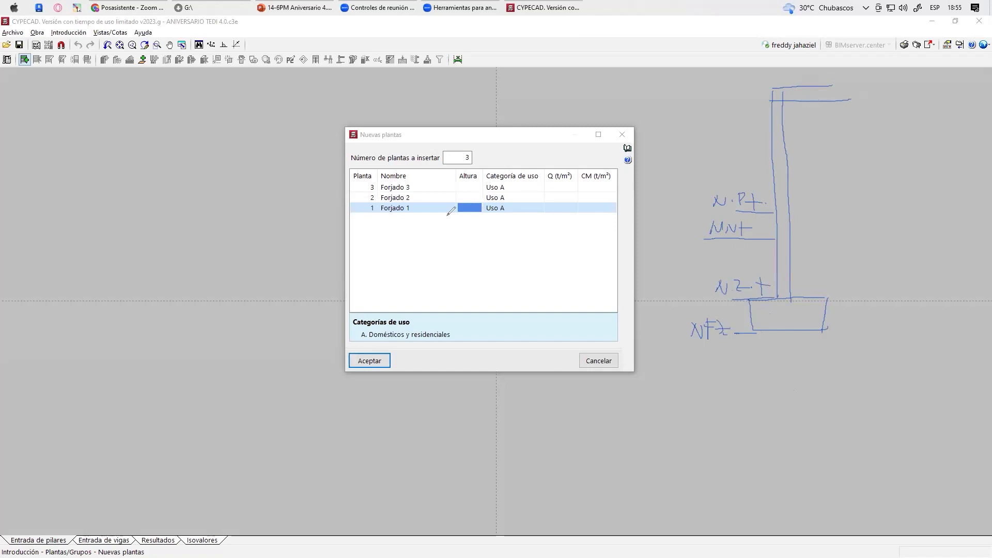
drag(471, 205, 464, 203)
mouse_move(783, 299)
mouse_down()
mouse_move(798, 297)
mouse_move(778, 297)
mouse_up()
drag(798, 298, 789, 298)
mouse_move(773, 86)
mouse_down()
mouse_move(658, 83)
mouse_move(667, 84)
mouse_move(700, 302)
mouse_up()
drag(650, 154, 650, 180)
drag(658, 154, 657, 180)
drag(651, 167, 657, 166)
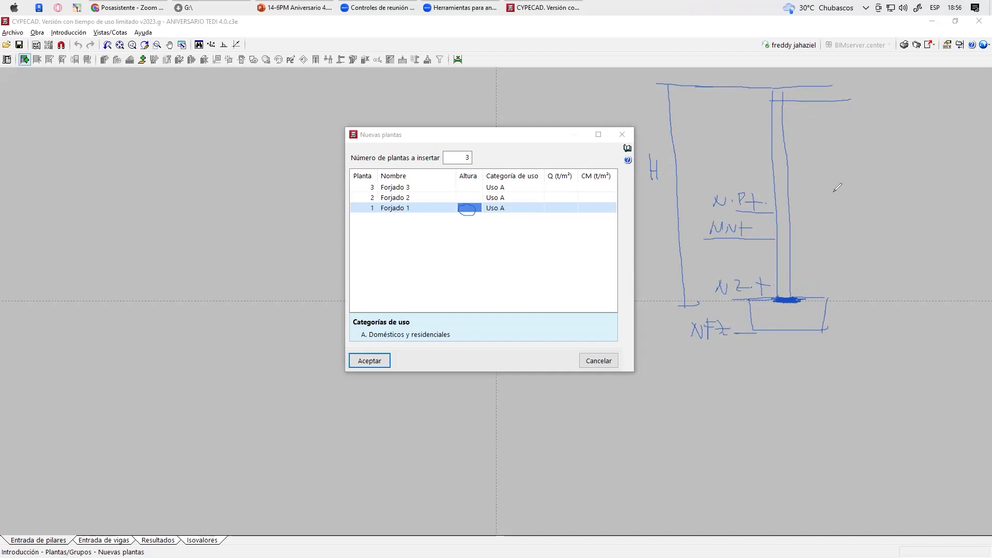
mouse_move(768, 88)
mouse_down()
mouse_move(767, 38)
mouse_move(781, 56)
mouse_move(749, 87)
mouse_up()
mouse_move(764, 33)
mouse_down()
mouse_move(805, 33)
mouse_move(776, 51)
mouse_move(662, 31)
mouse_move(680, 88)
mouse_move(665, 65)
mouse_move(675, 70)
mouse_up()
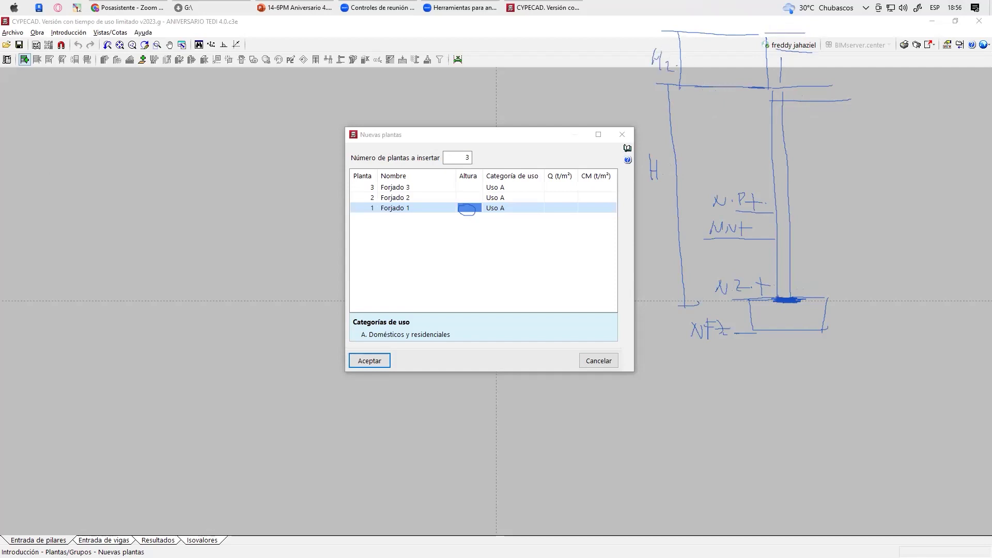
key(Escape)
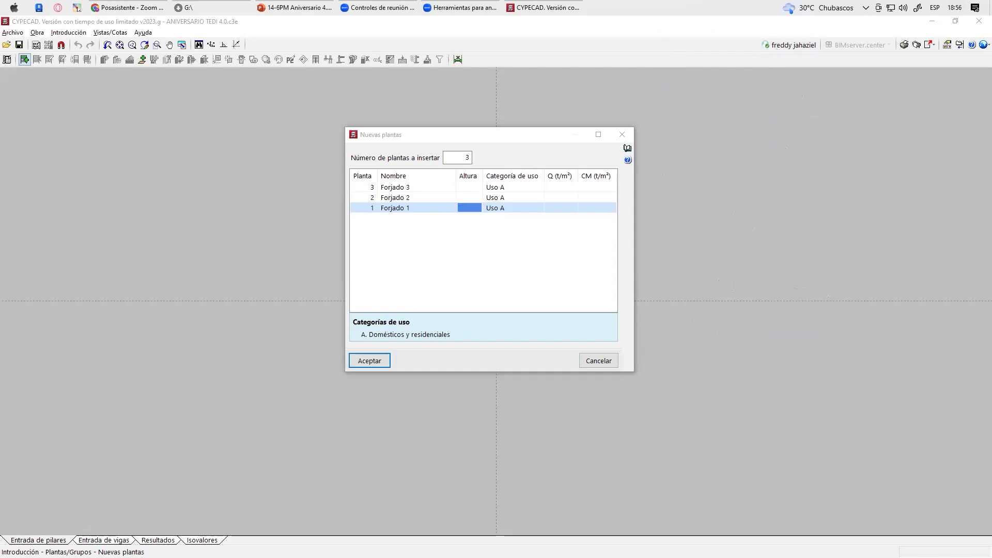
Set the storey heights to 4.60 for Forjado 1 and 3.00 for Forjado 2 and Forjado 3
click(469, 211)
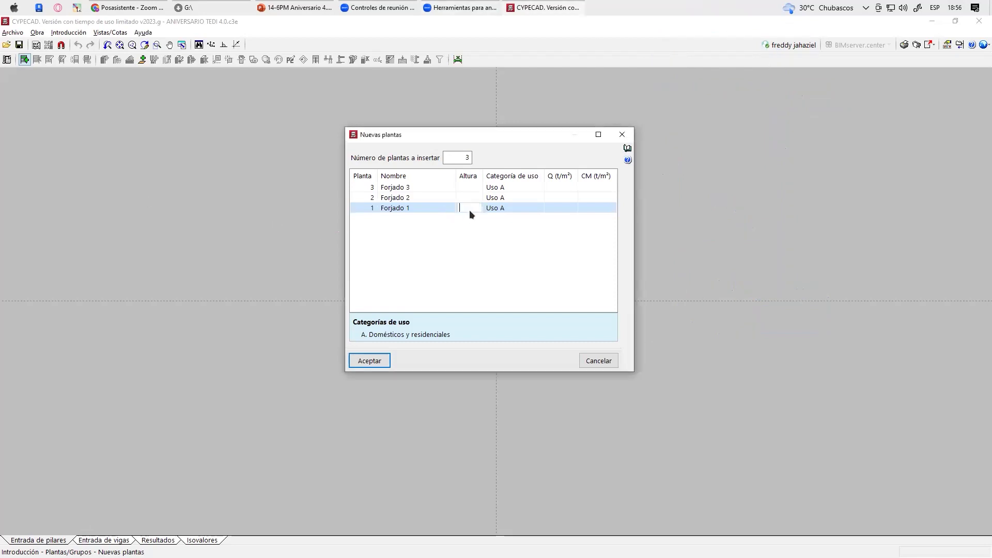
text(4.60)
click(472, 200)
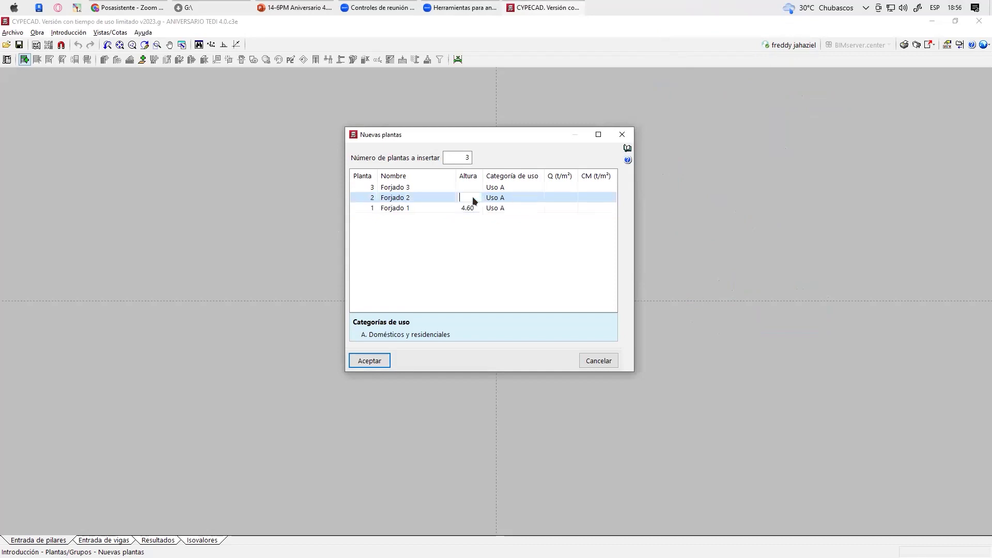
text(3)
key(Return)
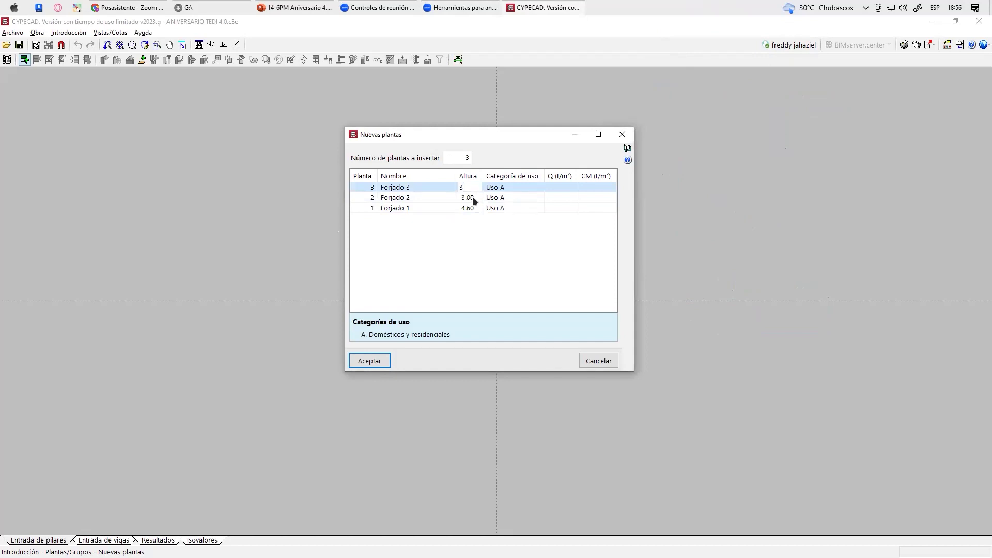
text(3)
click(473, 198)
Enter a live load Q of 0.20 t/m² for Forjado 3, Forjado 2 and Forjado 1
click(561, 187)
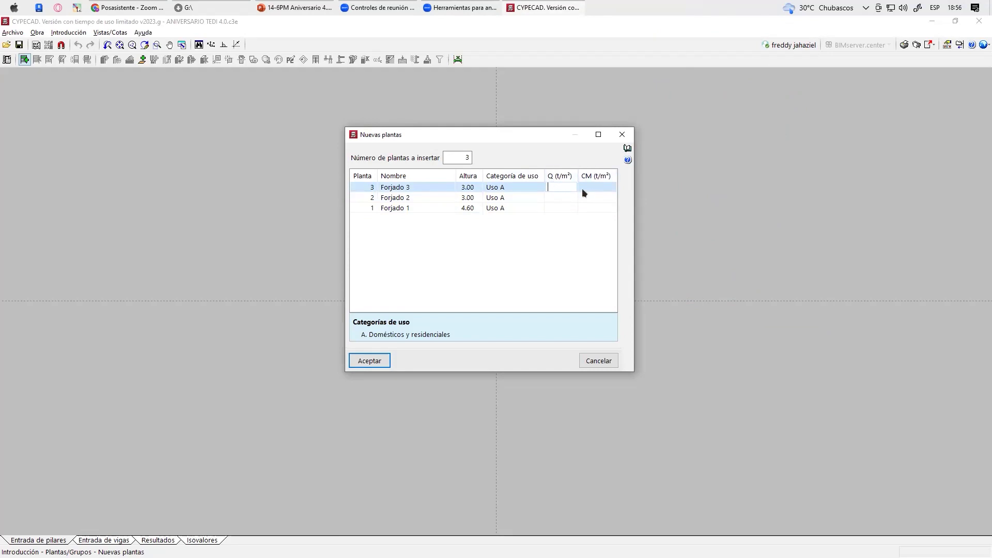
text(0.20)
key(Return)
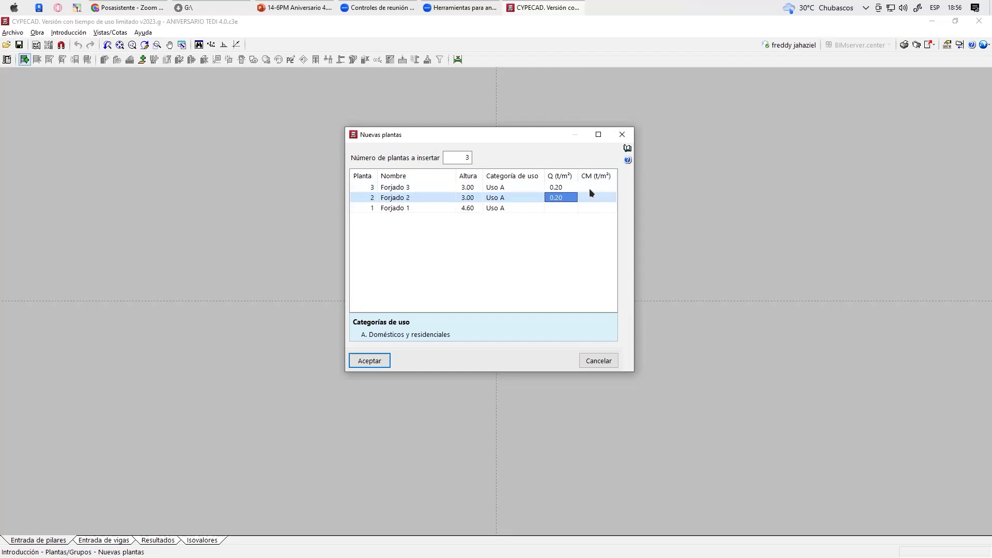
click(561, 207)
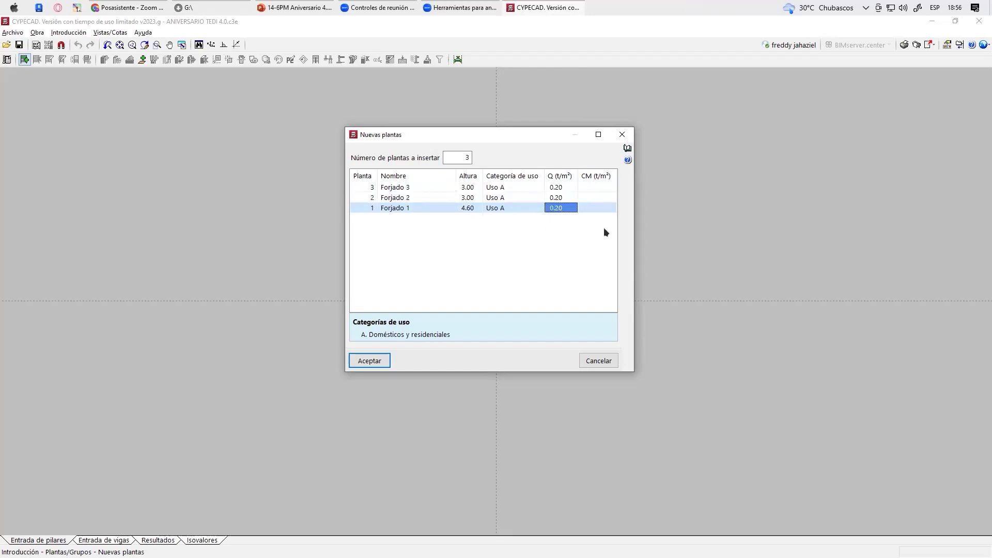
click(597, 187)
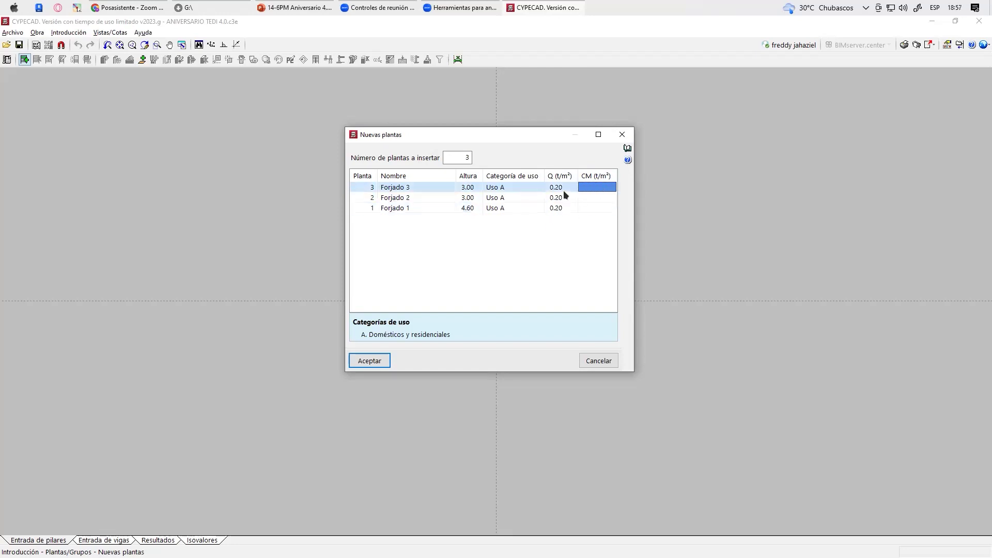
click(563, 189)
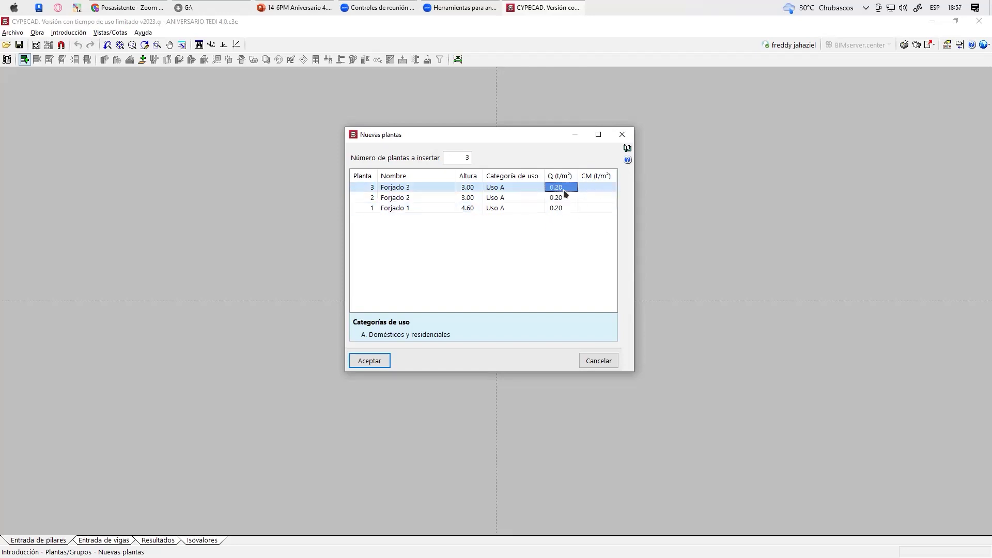
Enter a dead load CM of 0.20 t/m² for all three floors
click(596, 189)
text(0.2)
key(Return)
text(.2)
key(Return)
text(.)
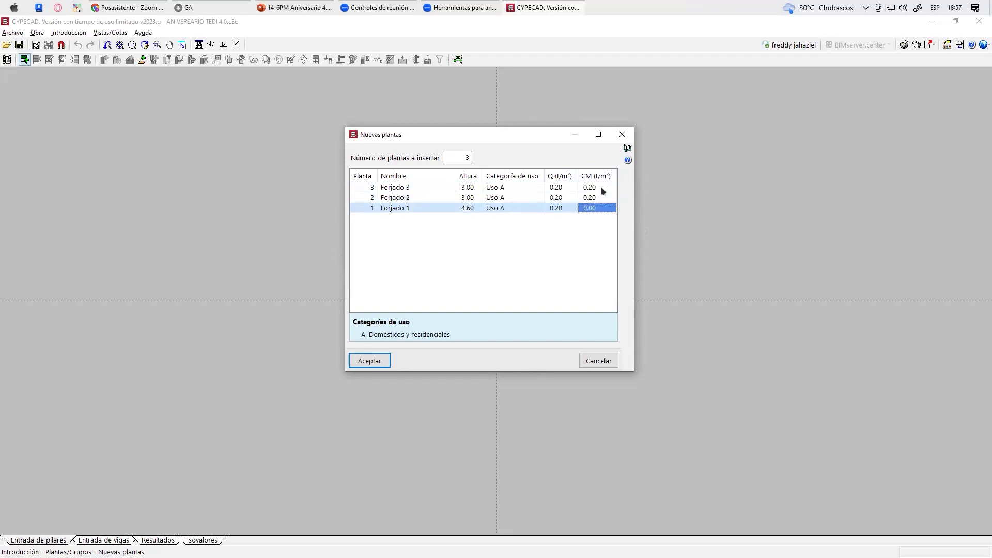
text(.2)
key(Return)
Reduce the live load Q of Forjado 3 to 0.10 t/m² and accept the new floors
click(555, 200)
key(Return)
click(560, 188)
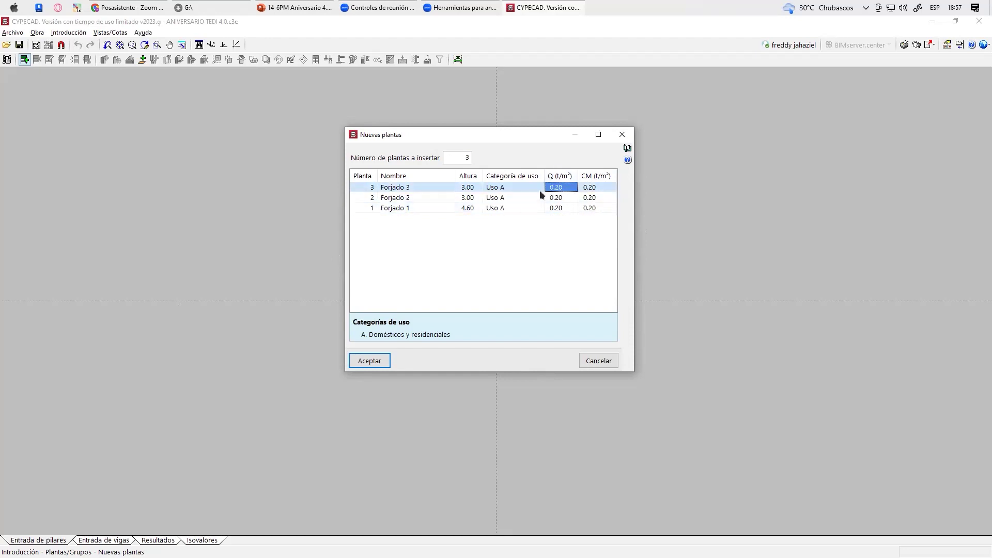
text(.10)
key(Return)
click(568, 188)
click(450, 159)
drag(405, 133, 395, 114)
click(377, 344)
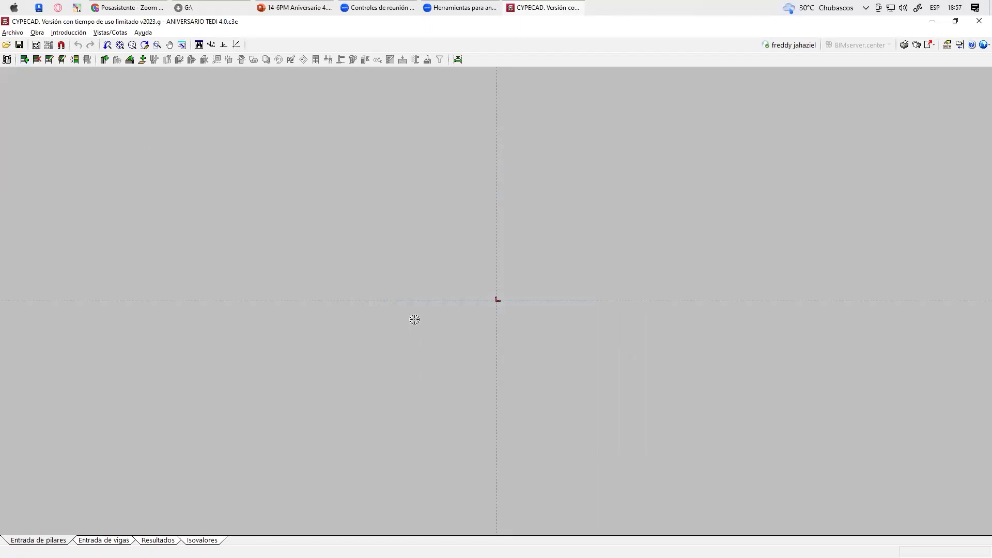
Open the floor editor and set the foundation plane level to -1.00 m
click(50, 61)
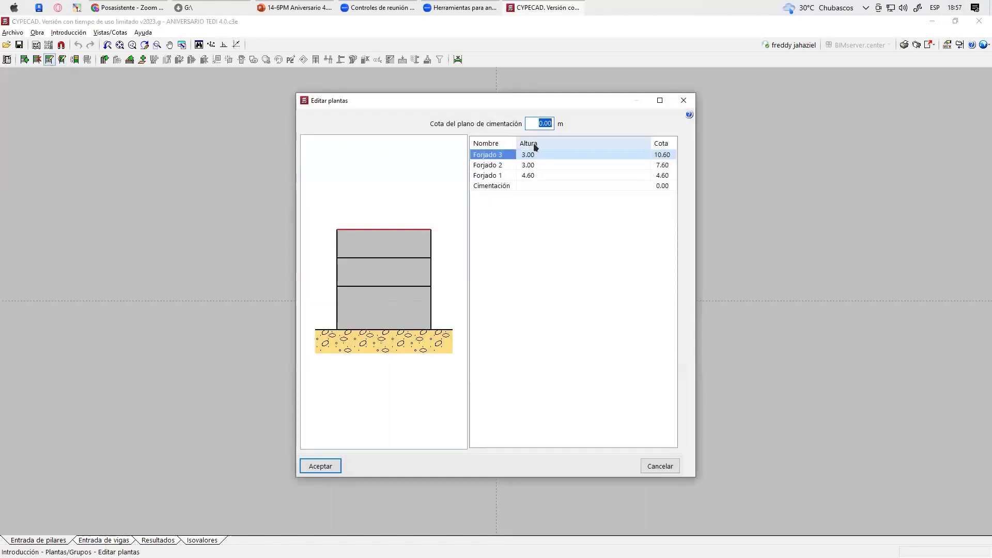
click(522, 185)
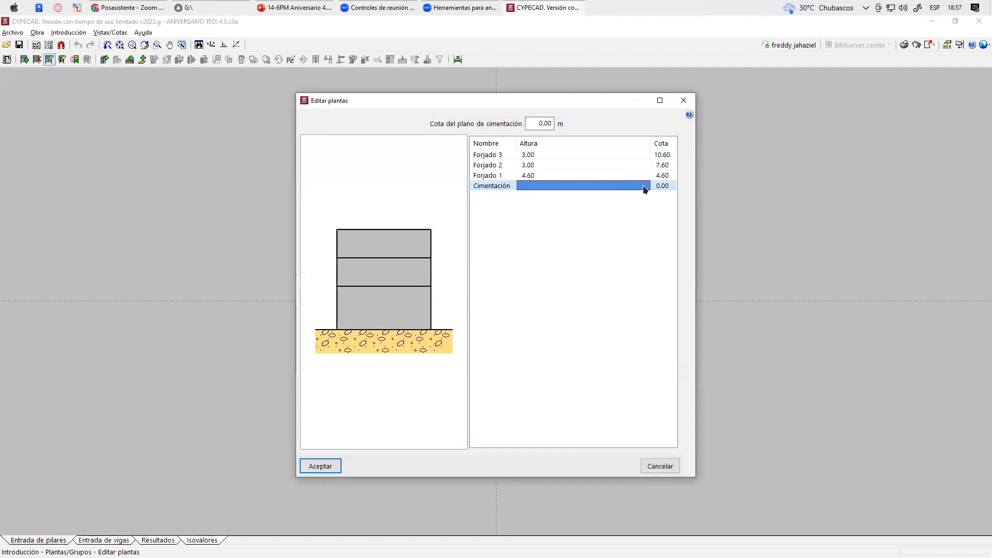
key(Tab)
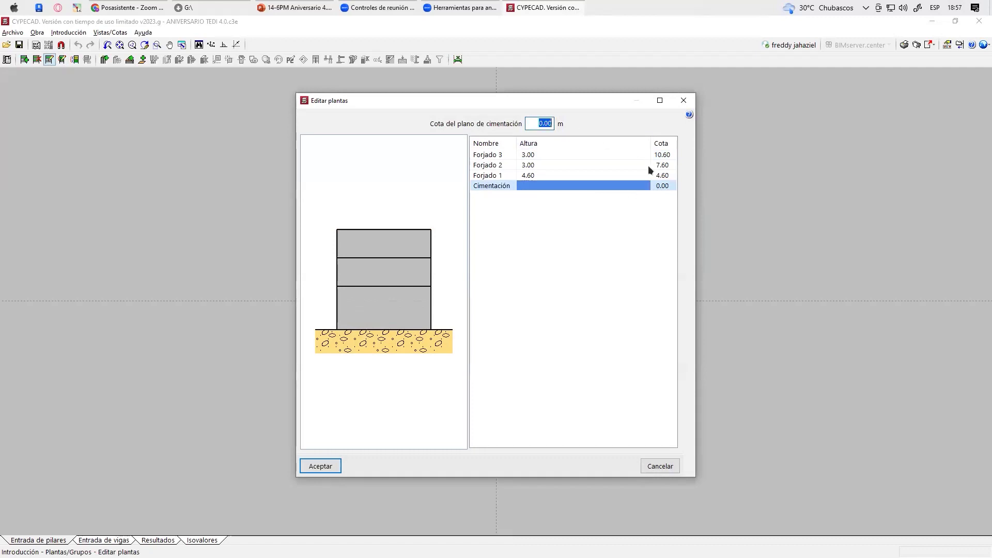
text(-10)
key(Tab)
click(545, 123)
text(-1)
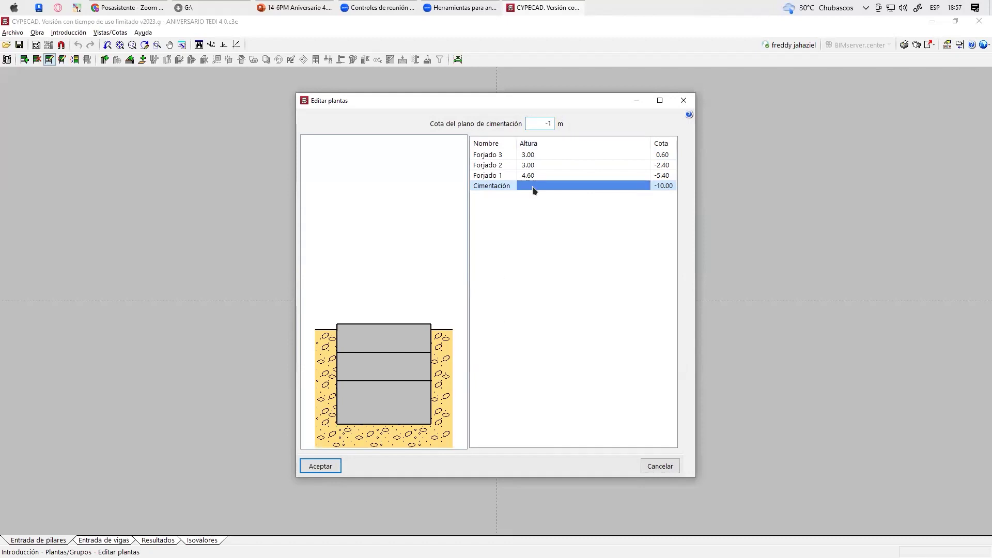
click(532, 186)
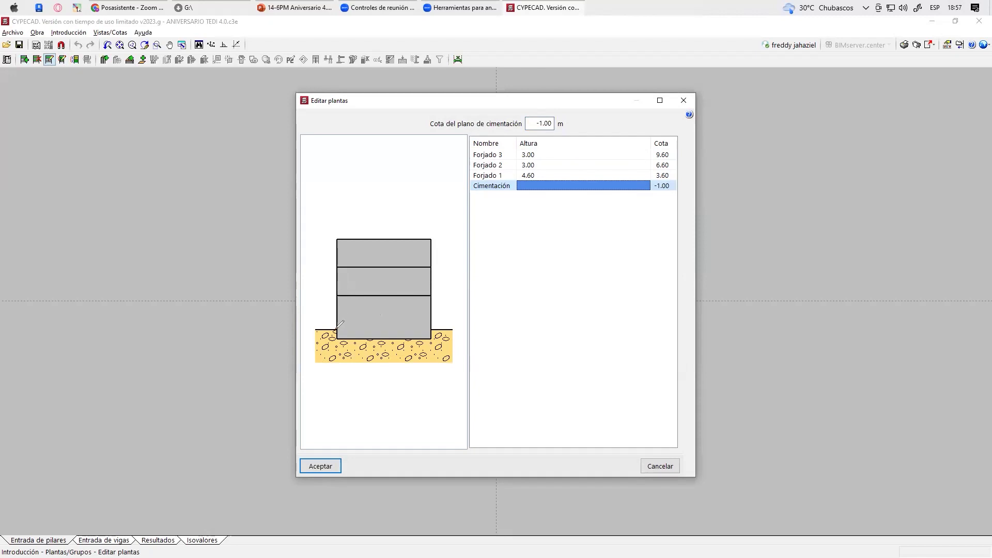
Sketch the ground level and column base over the building elevation, clear the marks, check the floor levels and accept the floor edits
drag(336, 329, 344, 329)
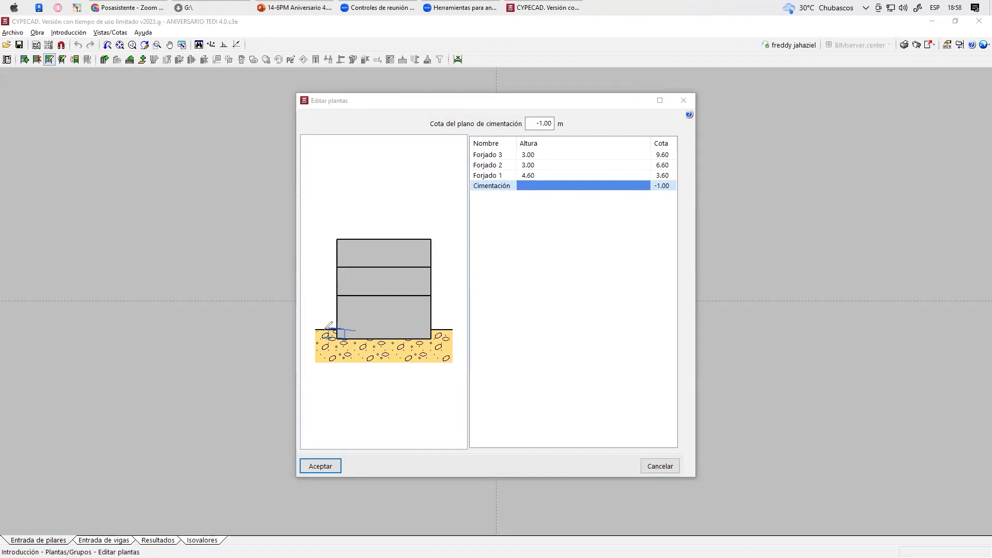
drag(321, 321, 324, 325)
drag(345, 330, 355, 331)
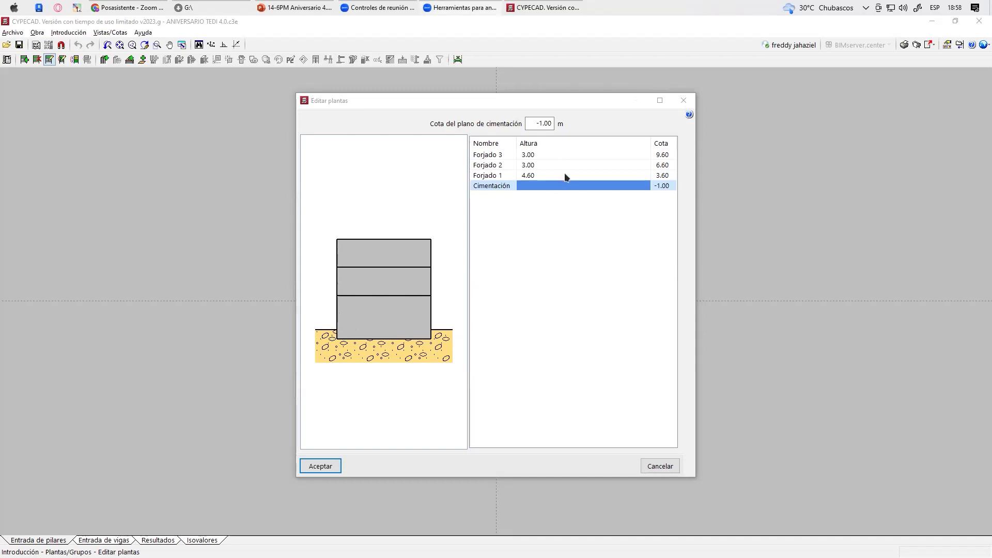
click(662, 176)
click(660, 187)
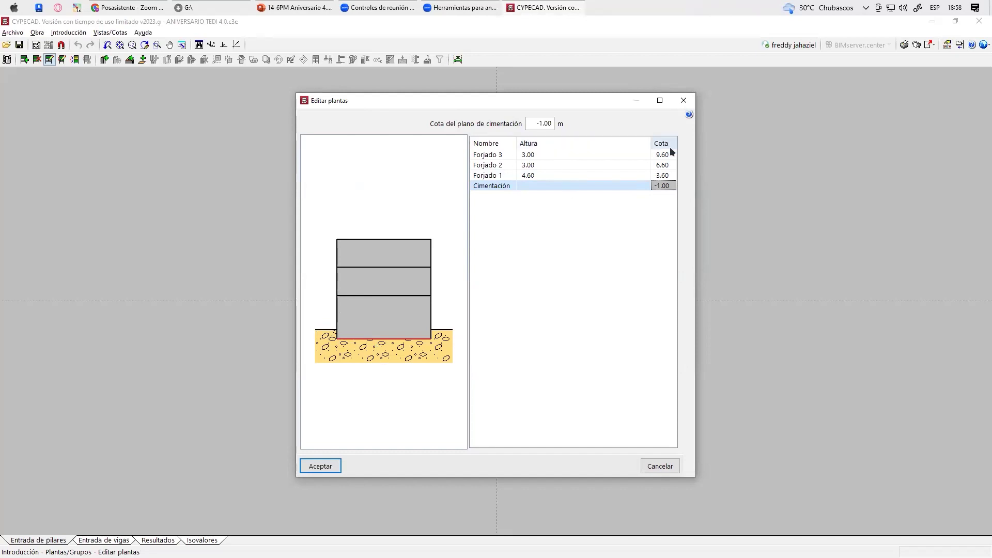
click(324, 466)
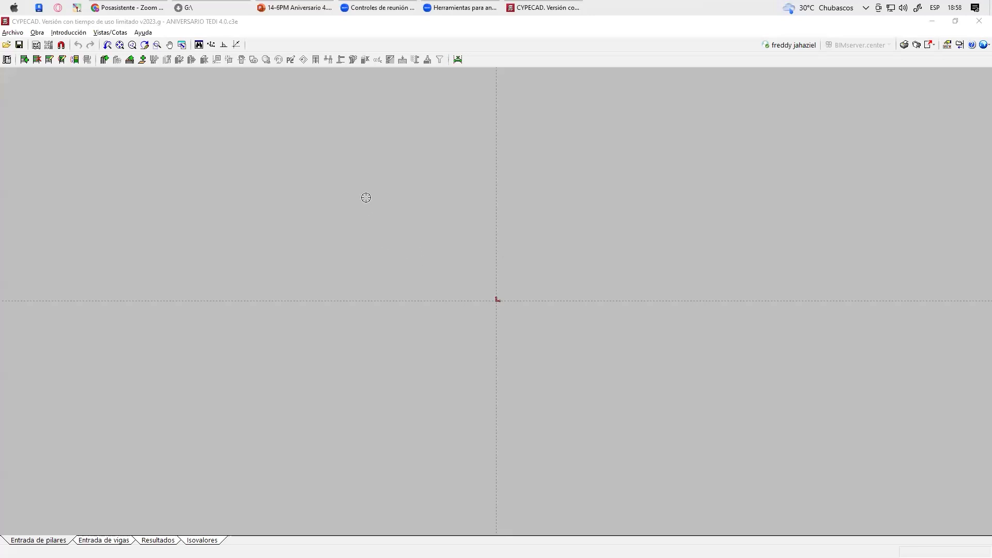
Minimize CYPECAD and open the desktop drawing plantilla tipica.dwg in AutoCAD
click(932, 21)
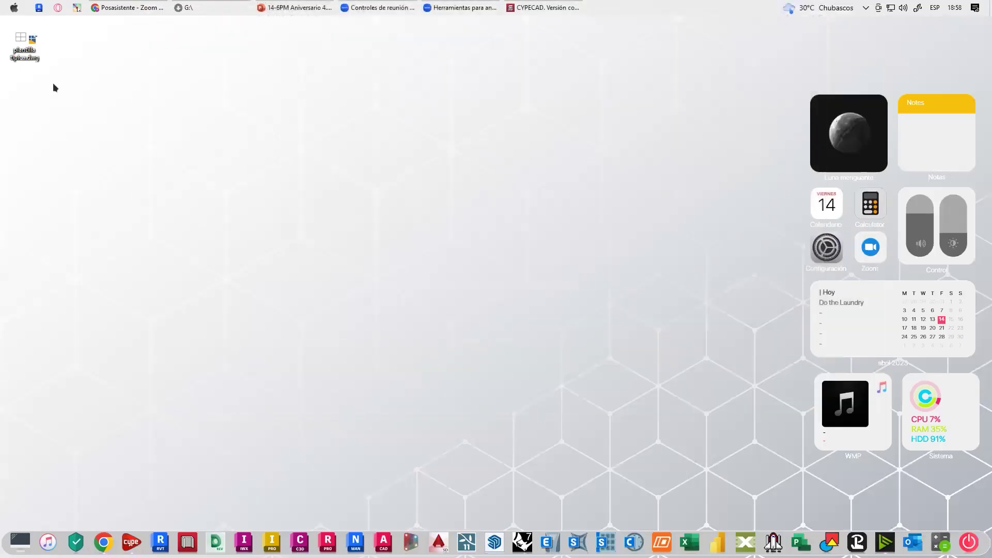
drag(25, 44, 281, 109)
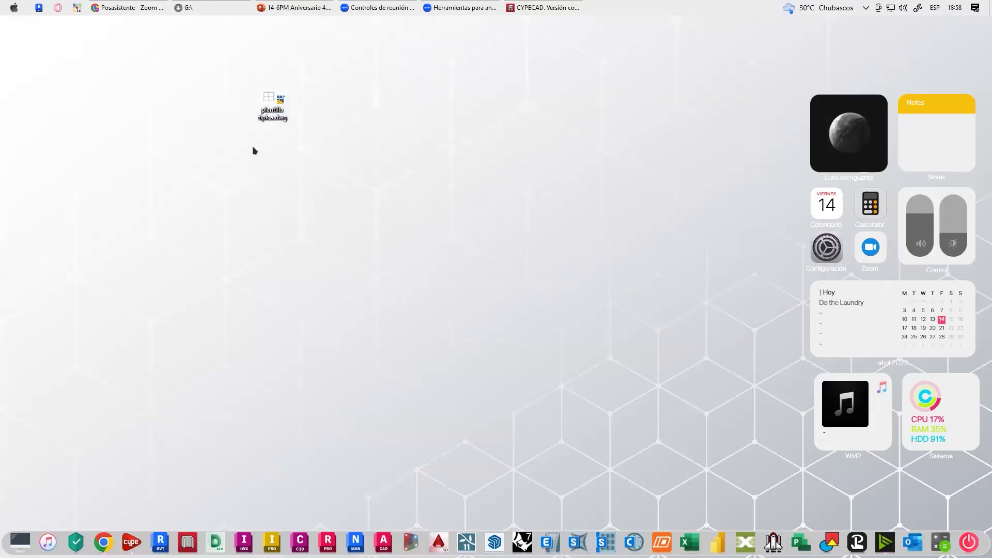
click(271, 106)
double_click(270, 106)
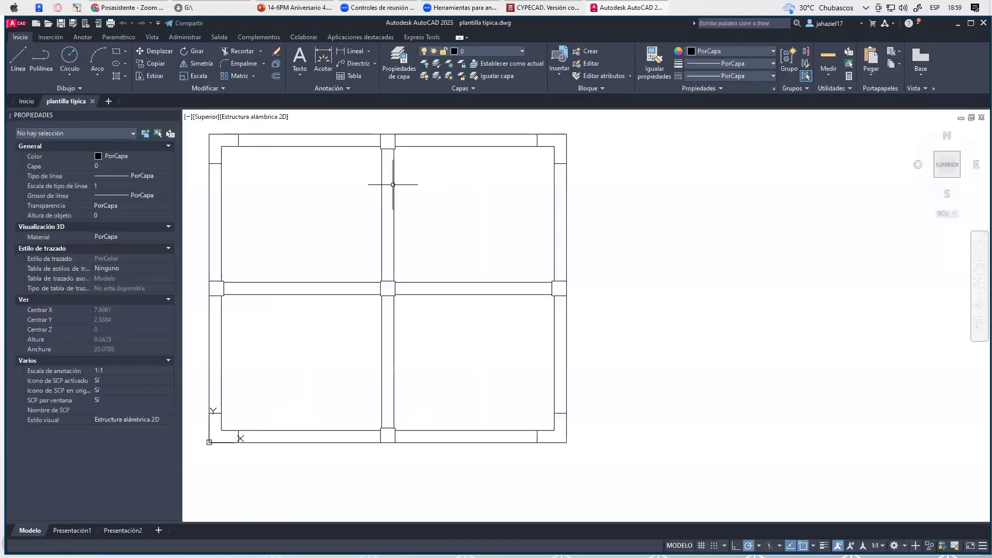
Examine the plan's column and beam layout, selecting the upper-middle square column and the upper-left L-shaped column outlines, and clear the selection
middle_drag(388, 195, 412, 221)
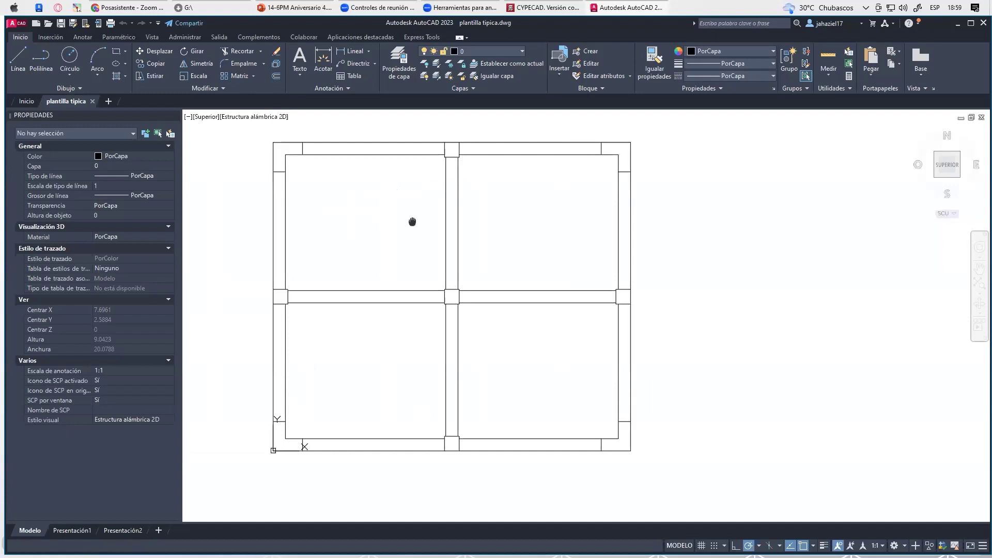
mouse_move(412, 221)
middle_down()
mouse_move(476, 197)
mouse_move(461, 211)
middle_up()
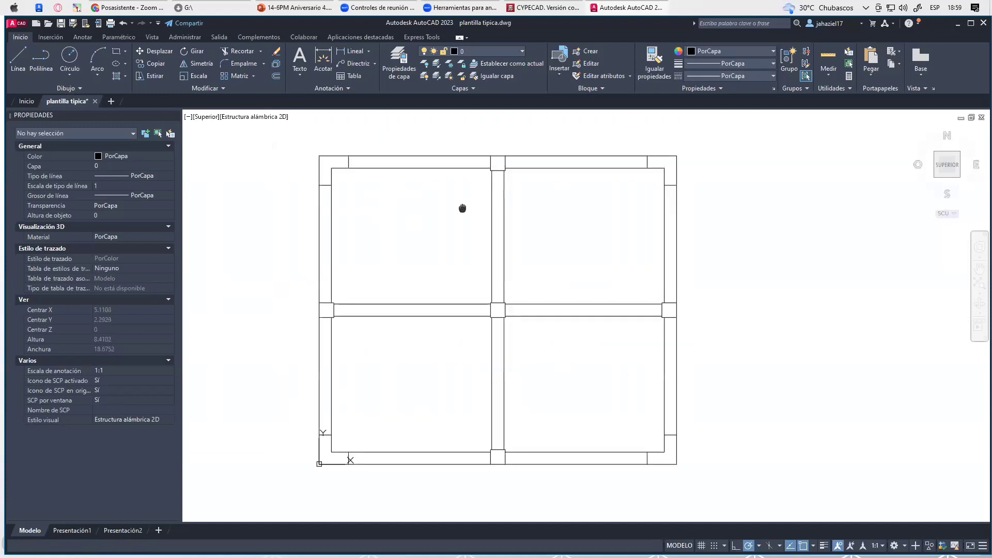
scroll(425, 181, down, 2)
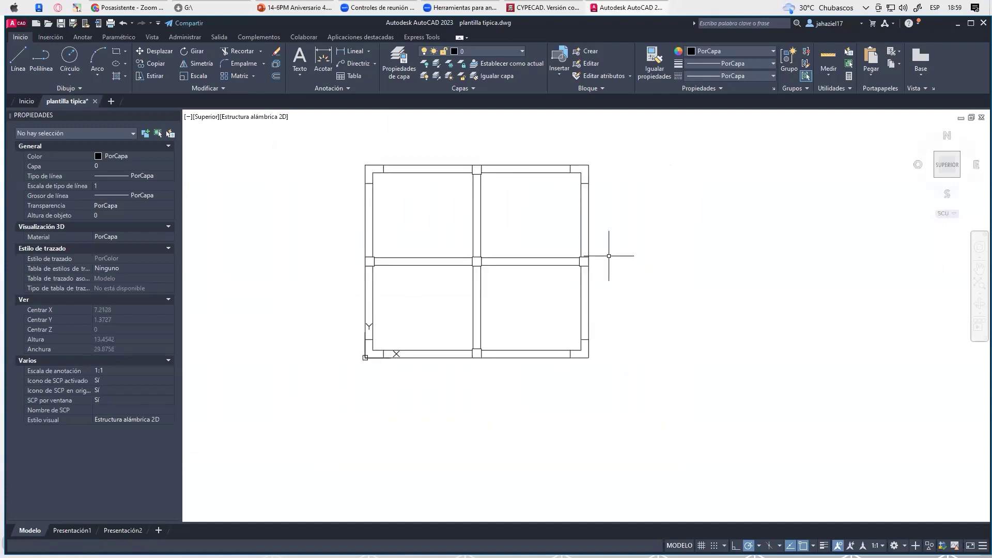
scroll(461, 207, up, 2)
middle_drag(461, 208, 490, 225)
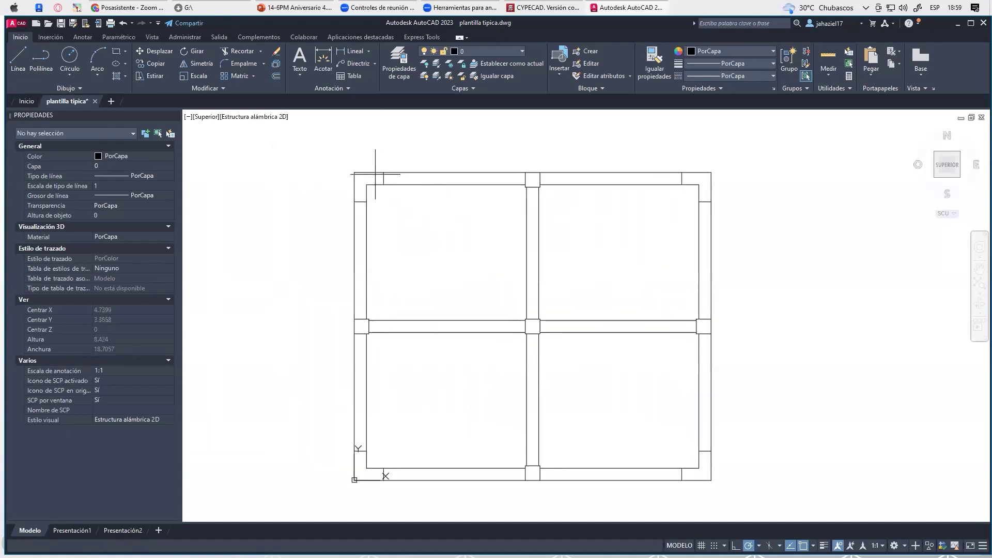
click(383, 178)
middle_drag(528, 180, 458, 175)
key(Escape)
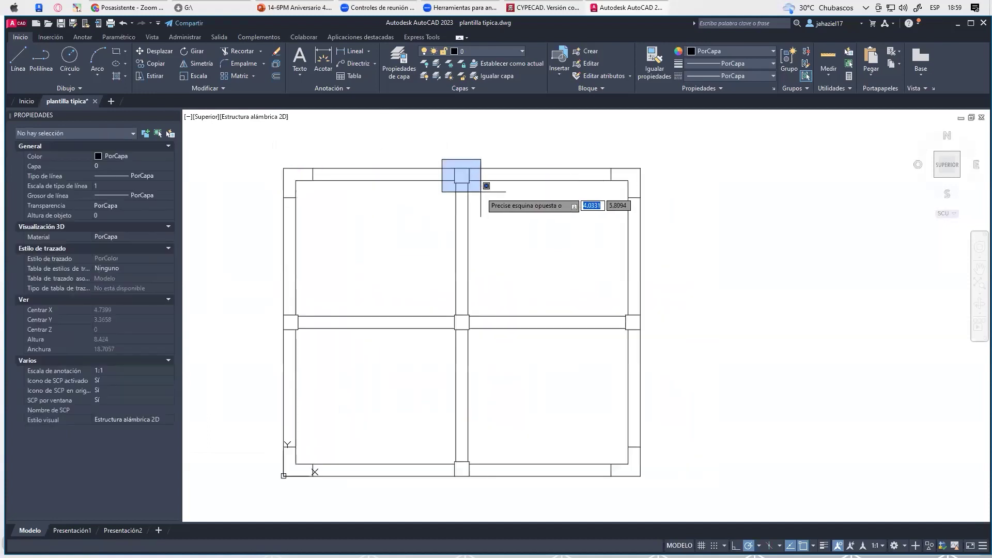
click(462, 174)
middle_drag(465, 251, 480, 242)
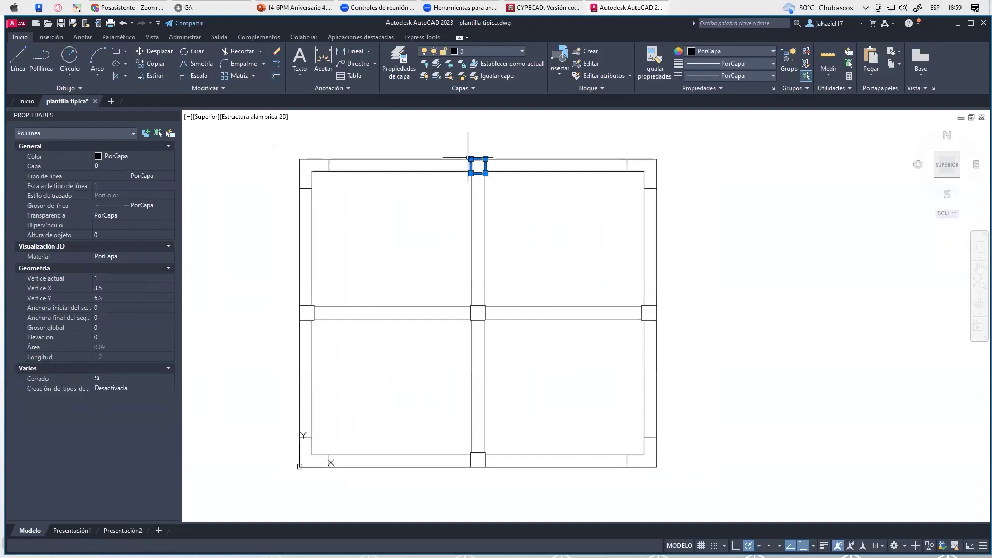
middle_drag(402, 193, 442, 207)
click(351, 178)
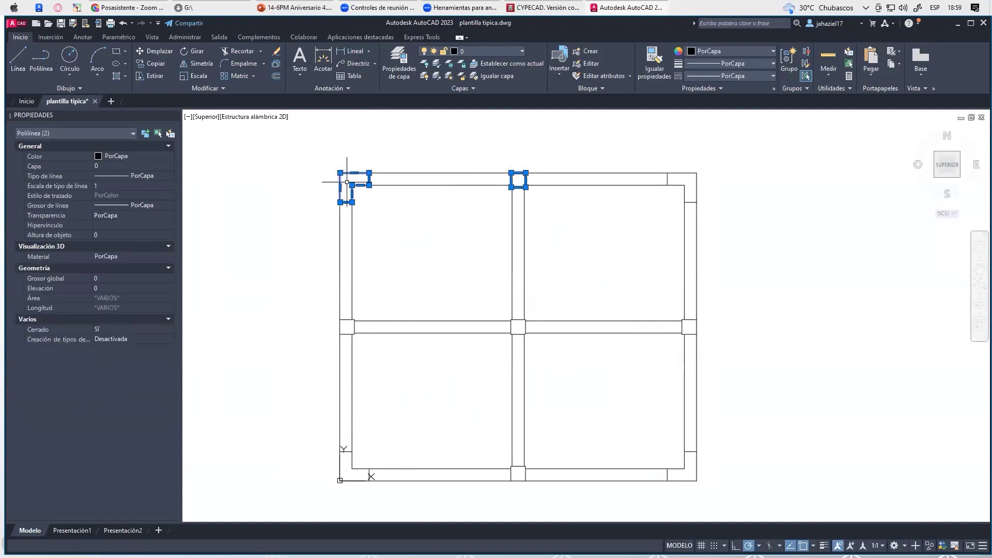
key(Escape)
Look over the whole plan drawing and close AutoCAD to return to CYPECAD
scroll(348, 186, down, 2)
scroll(356, 201, up, 2)
scroll(372, 207, down, 1)
scroll(395, 213, up, 1)
scroll(305, 161, down, 1)
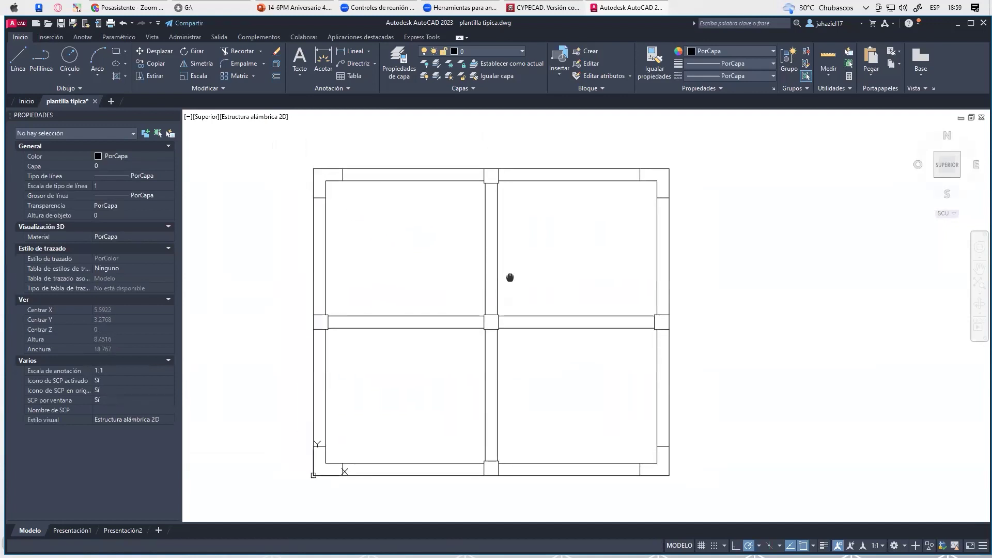
scroll(510, 277, up, 1)
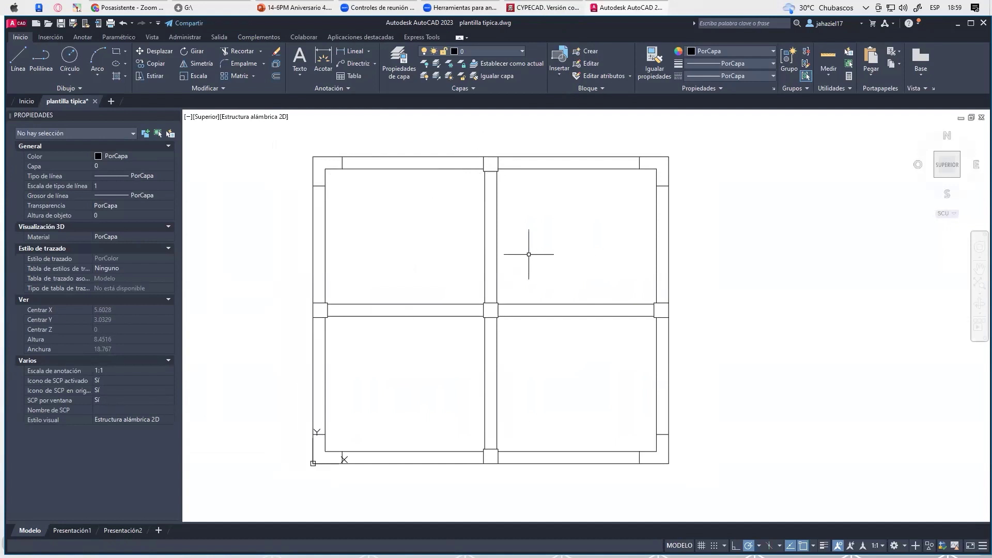
click(983, 22)
click(509, 315)
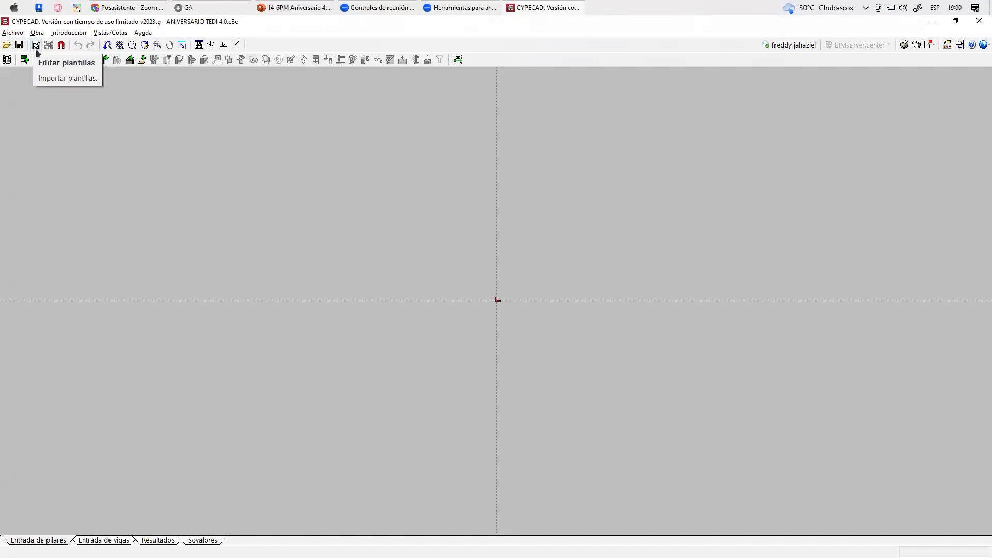
Add plantilla tipica.dwg from the desktop as a template file and accept it into the template views
click(36, 45)
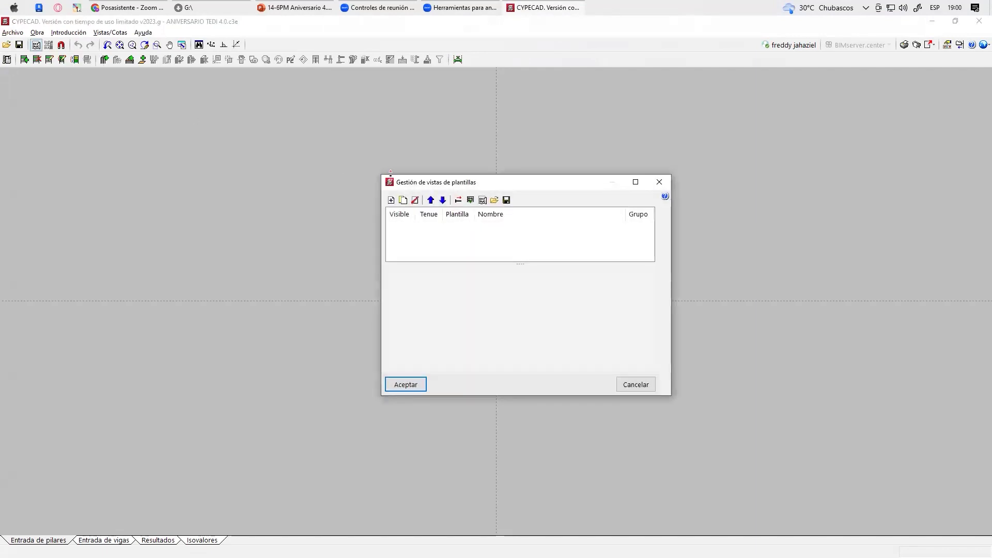
drag(395, 180, 332, 111)
click(326, 132)
click(322, 170)
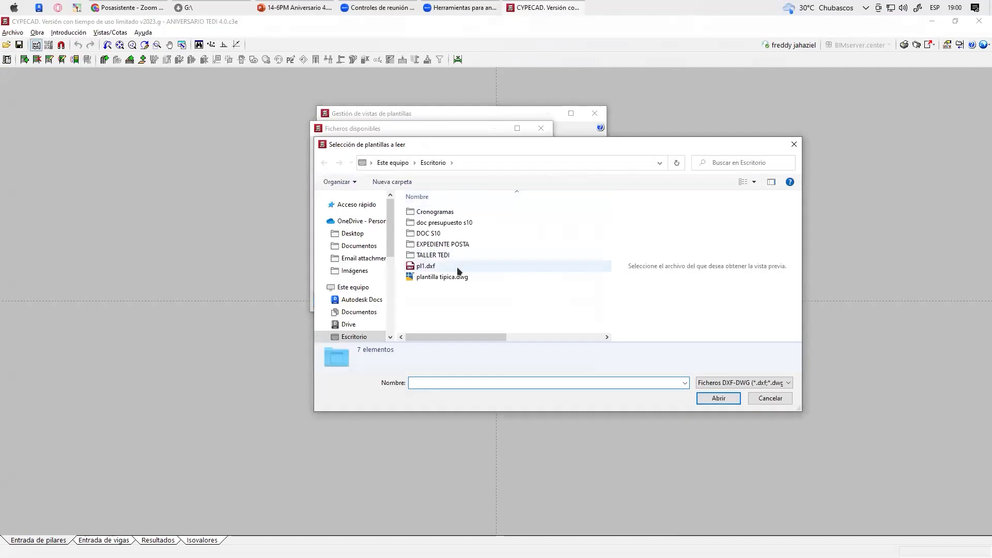
click(427, 279)
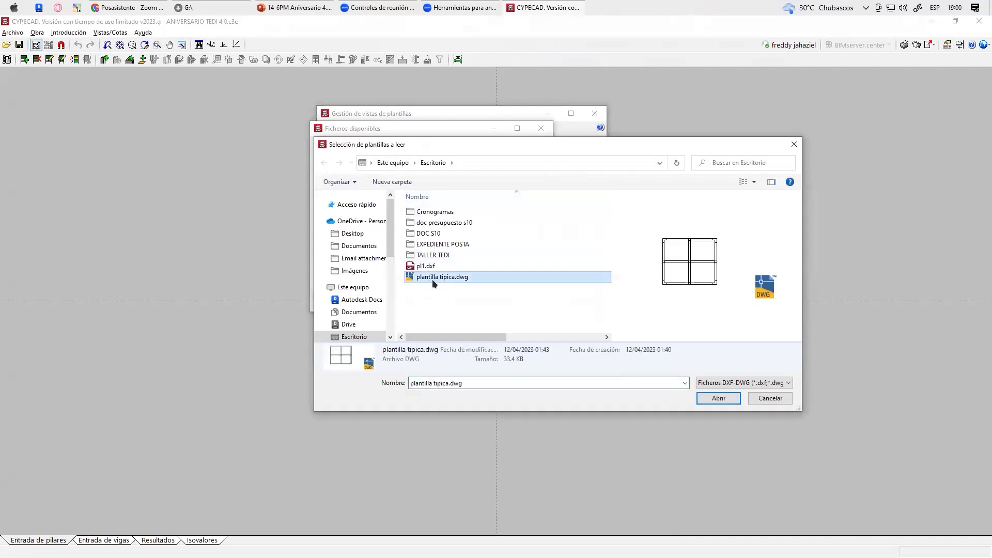
click(718, 399)
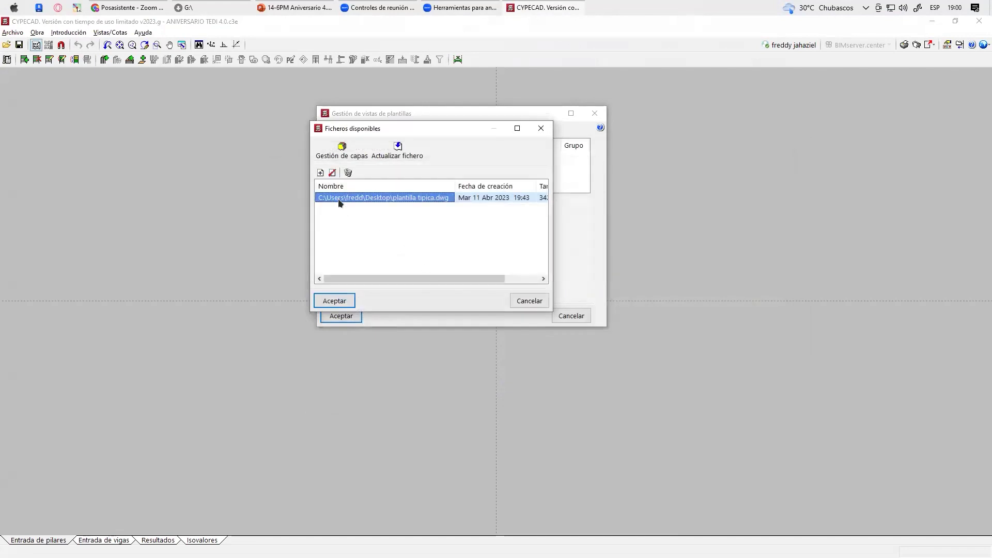
click(334, 302)
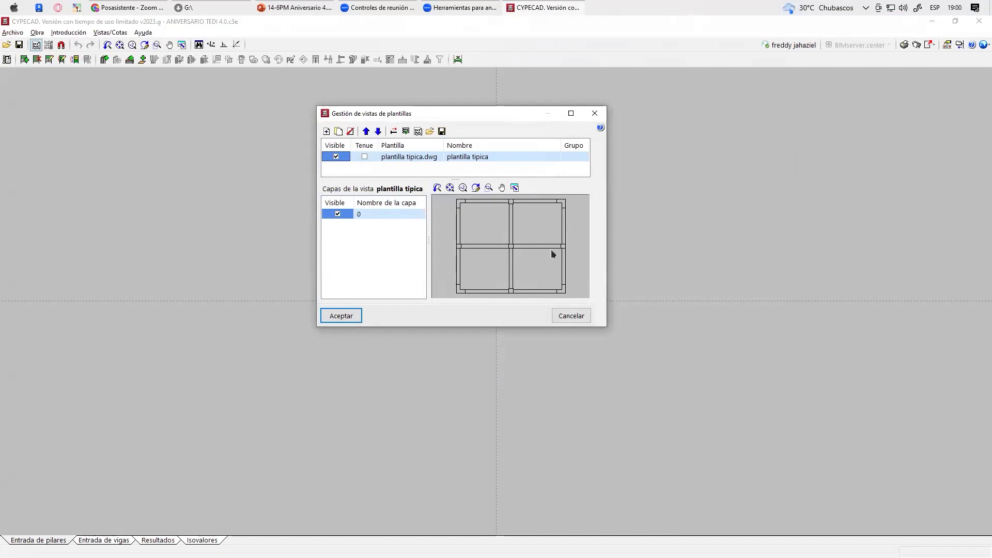
Accept the plantilla tipica view, assign it to all floor groups and bring the whole plan into view
click(347, 317)
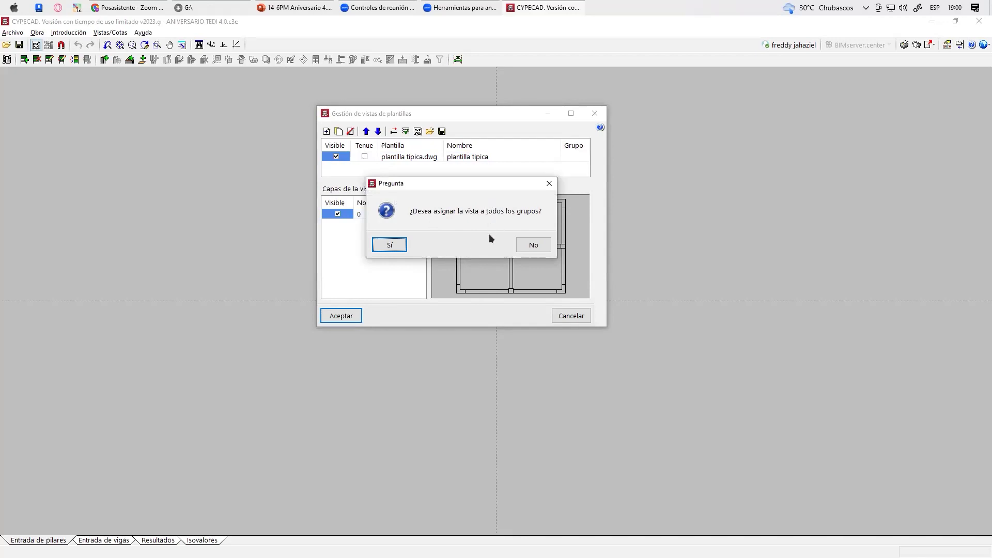
click(398, 247)
scroll(626, 194, up, 2)
scroll(626, 194, up, 3)
middle_drag(599, 239, 531, 248)
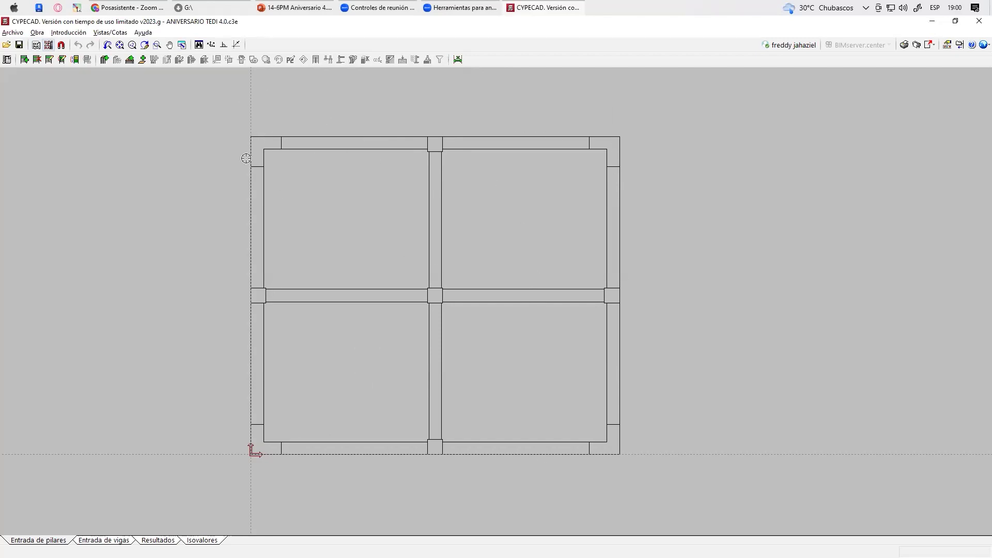
middle_drag(546, 336, 555, 340)
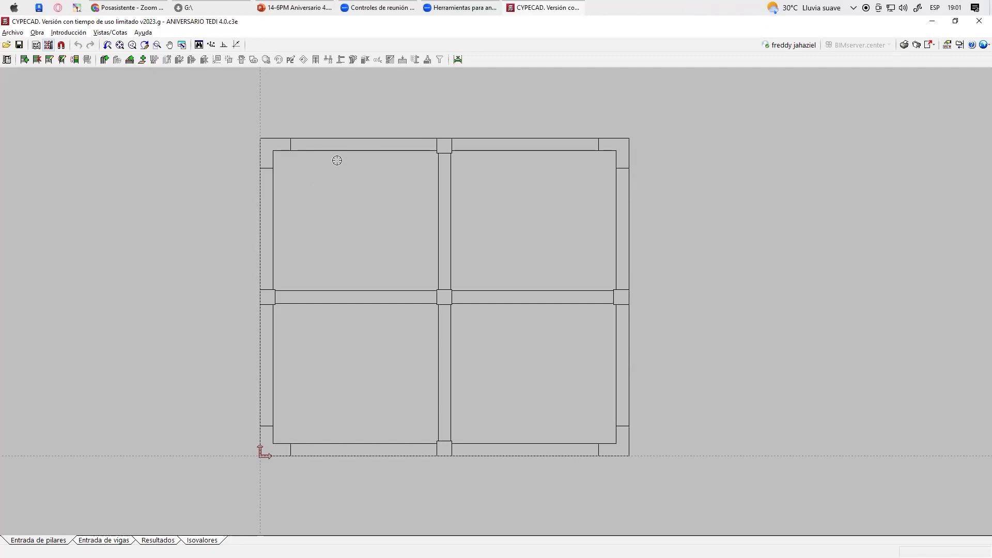
Start a new column, open the section type for Forjado 3 and compare the rectangular and circular concrete sections
click(103, 60)
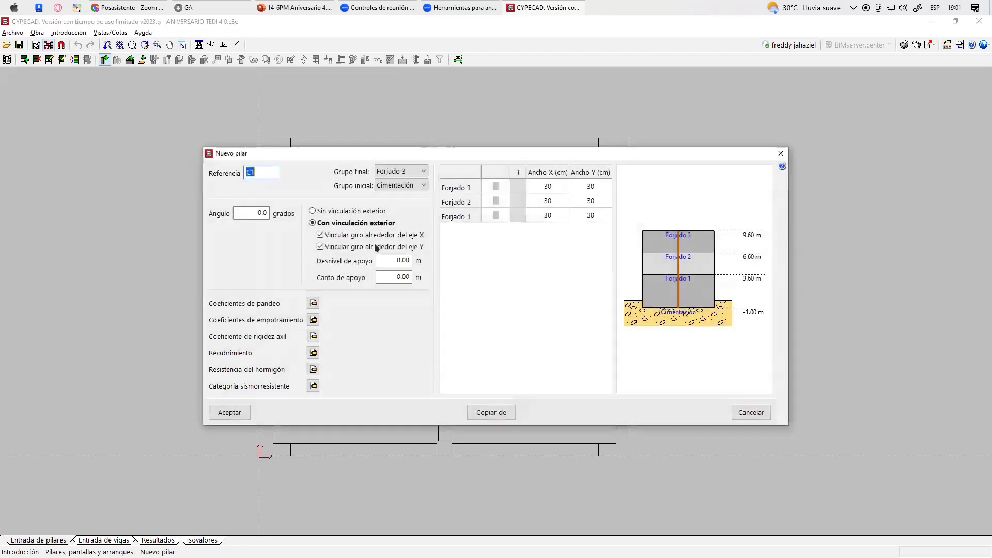
double_click(499, 192)
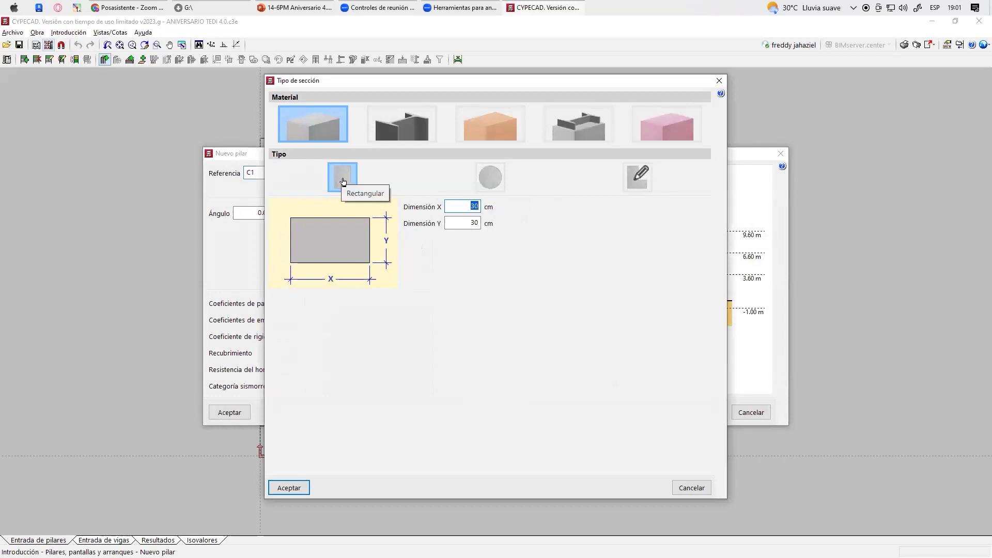
click(488, 181)
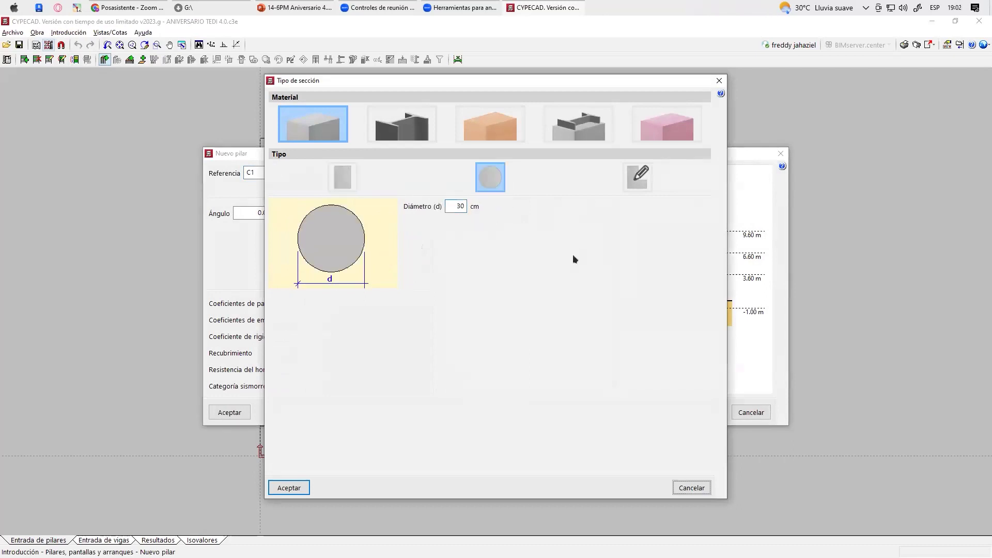
click(342, 177)
click(490, 177)
click(343, 177)
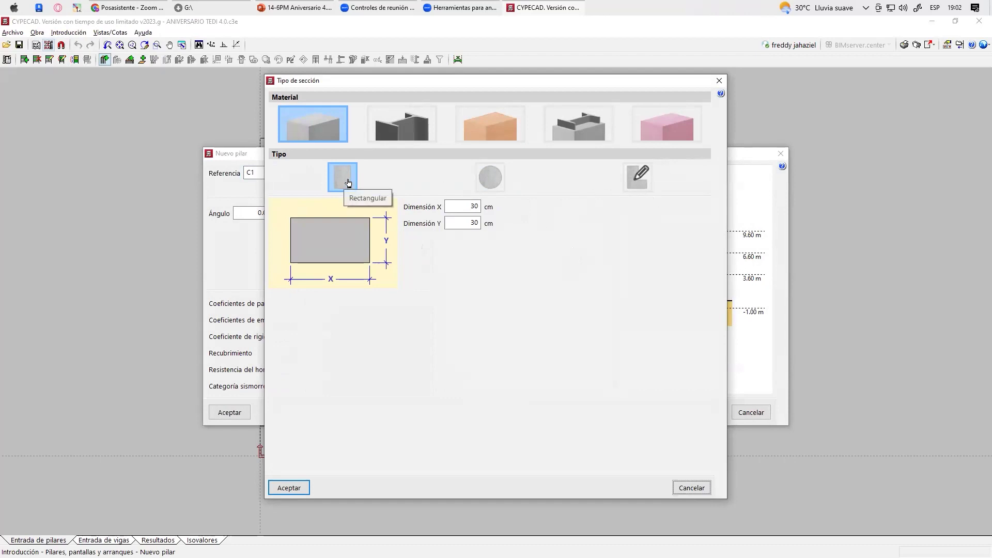
click(489, 184)
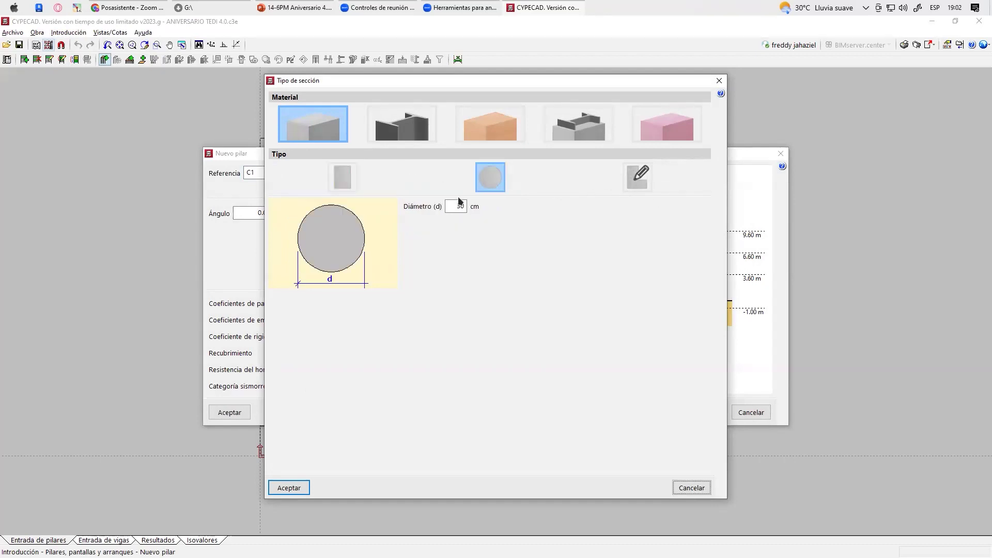
Examine the steel profile families and series, and the timber, composite and generic section options for the column
click(402, 126)
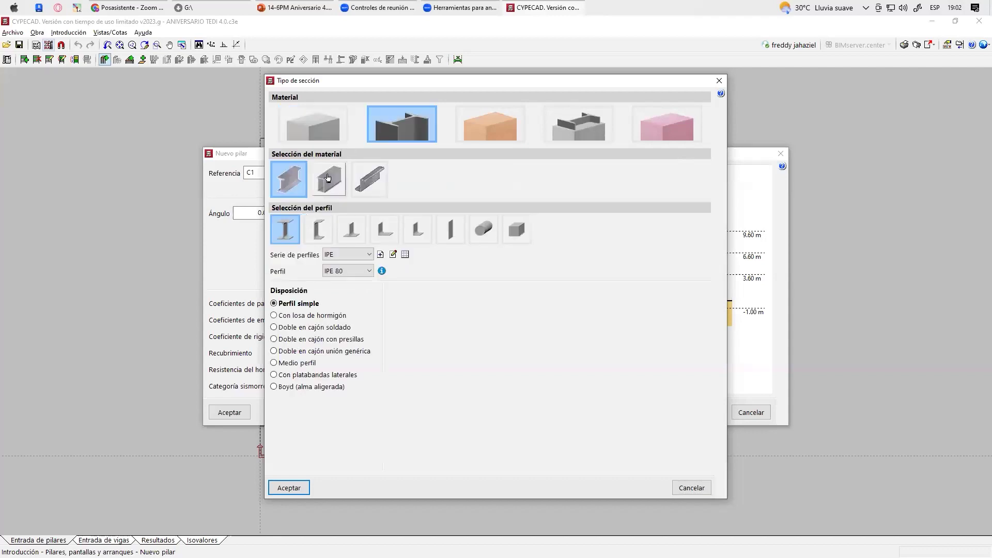
click(340, 254)
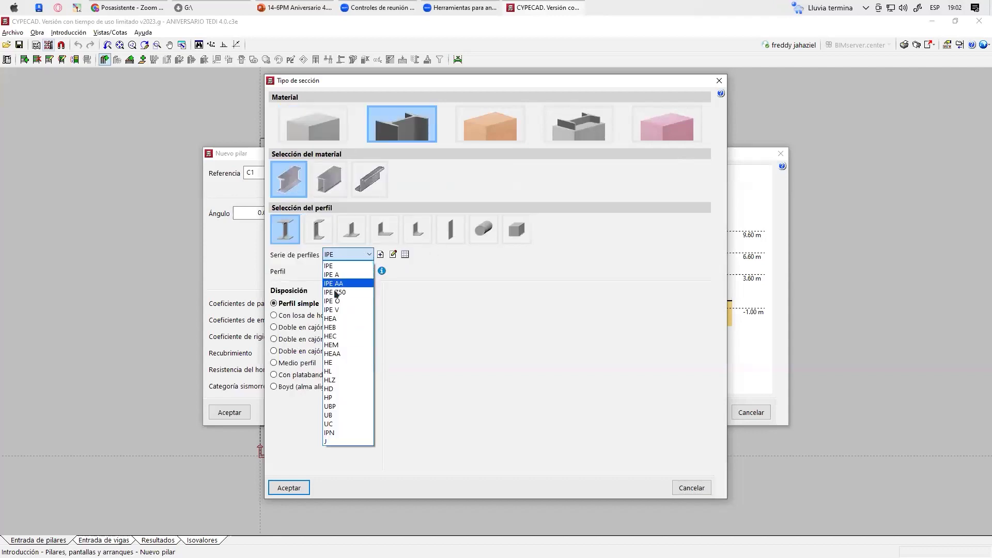
click(488, 315)
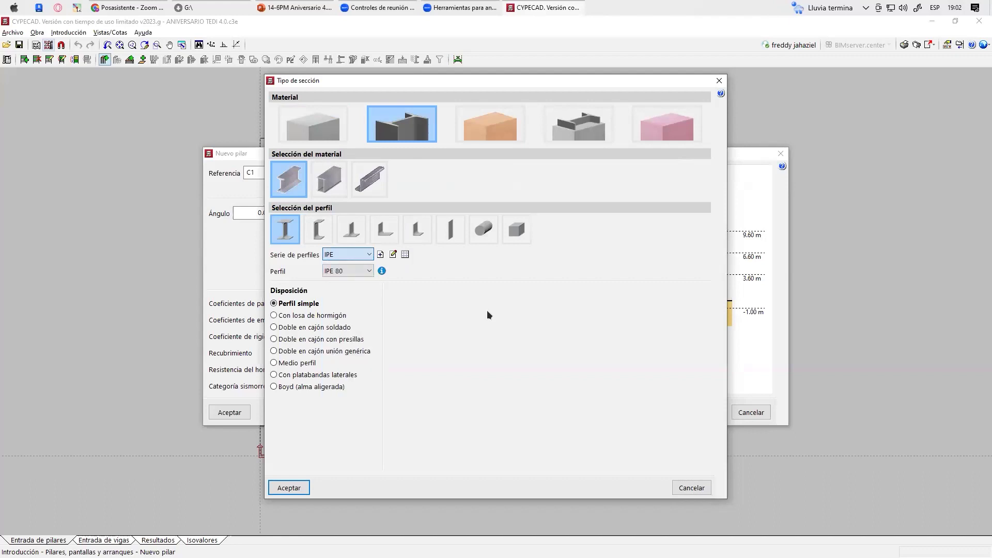
click(362, 234)
click(384, 237)
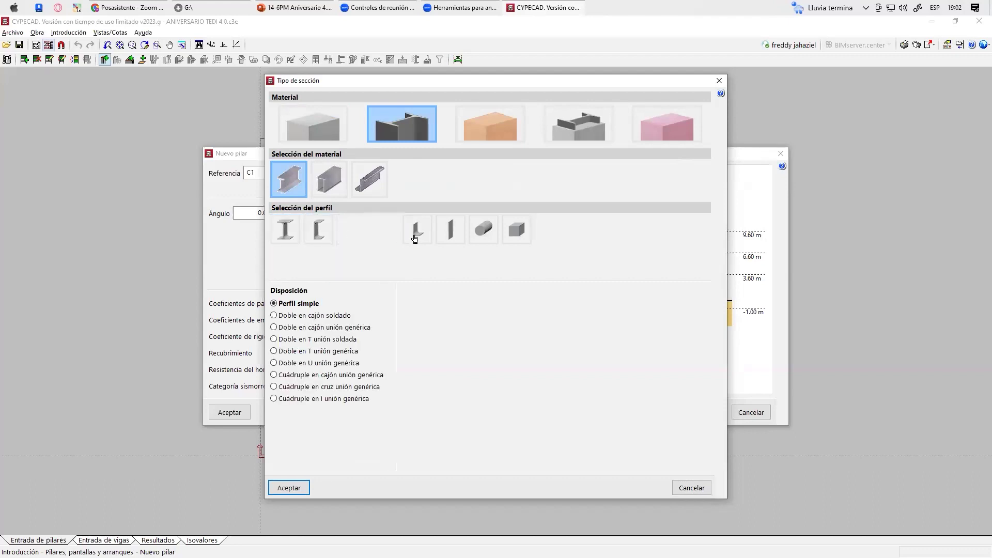
click(351, 229)
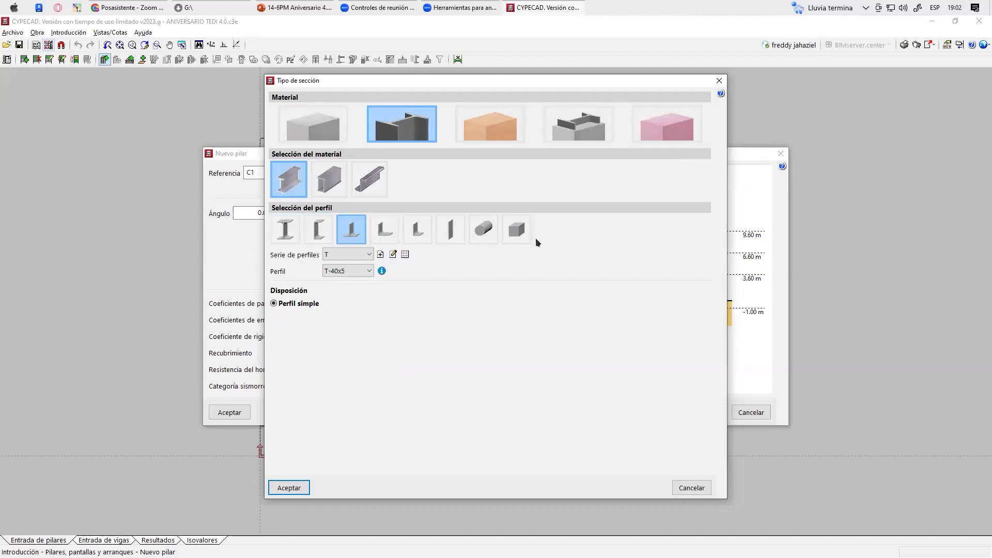
click(495, 135)
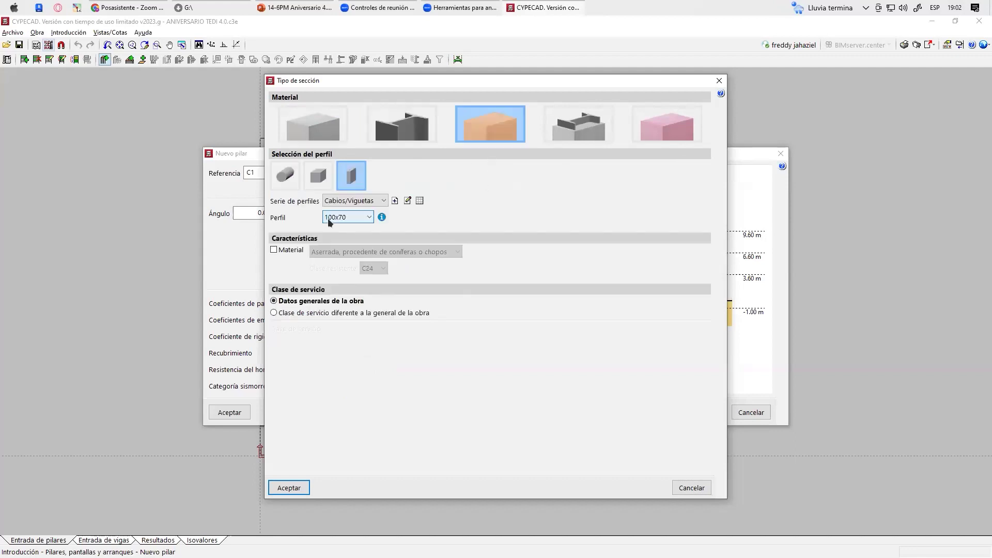
click(566, 124)
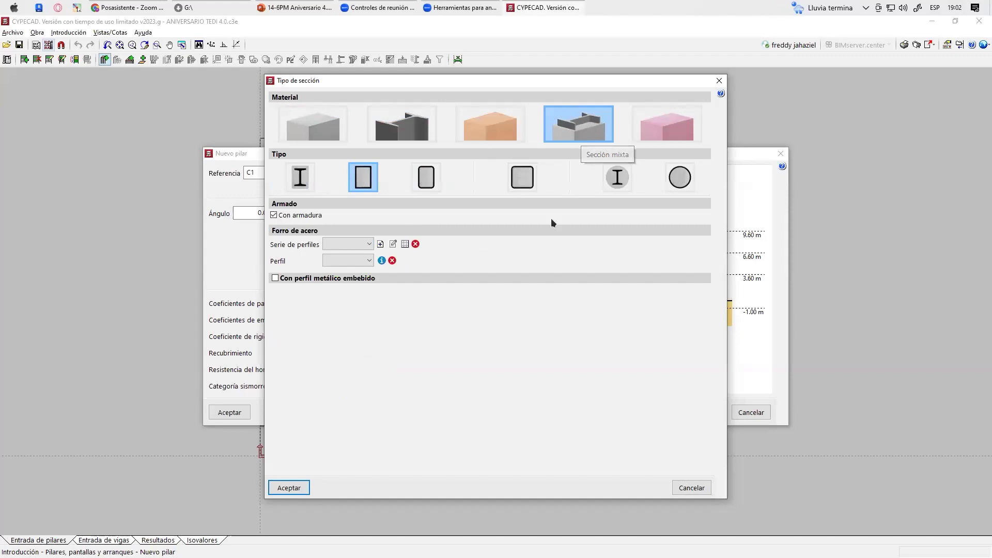
click(634, 130)
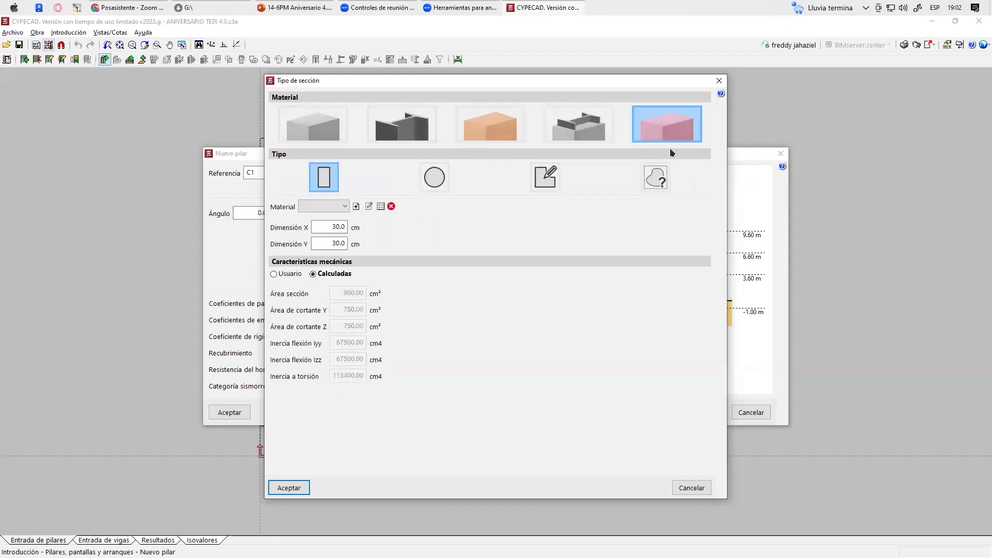
Set the column section back to concrete with the rectangular type
click(327, 127)
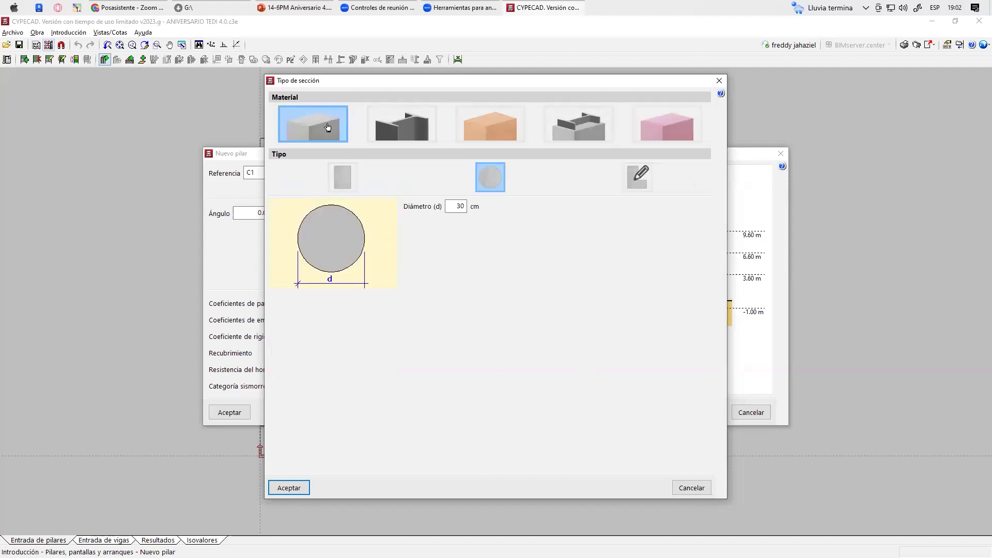
click(340, 185)
key(Tab)
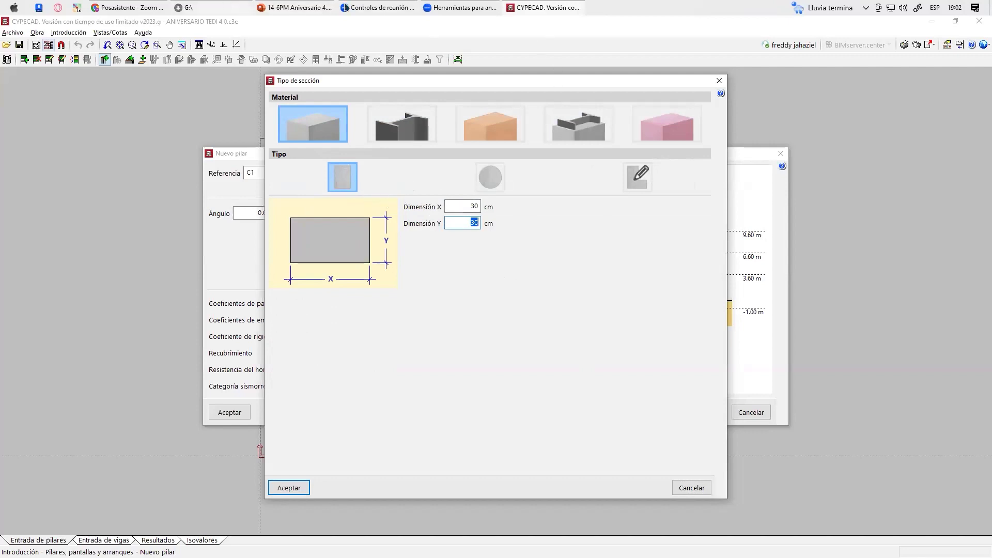
Switch to AutoCAD with plantilla tipica.dwg open and dimension the width of the upper-middle square column
click(21, 7)
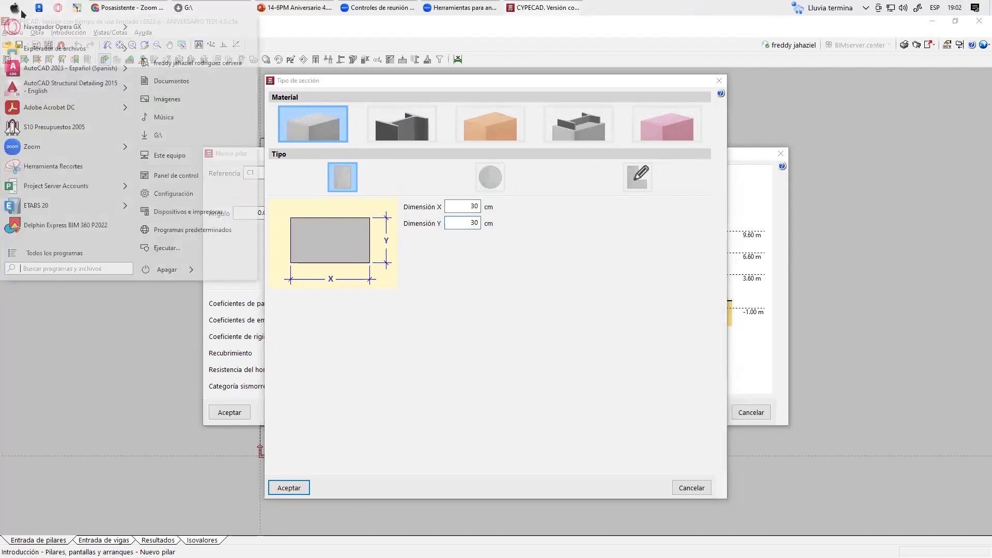
click(44, 42)
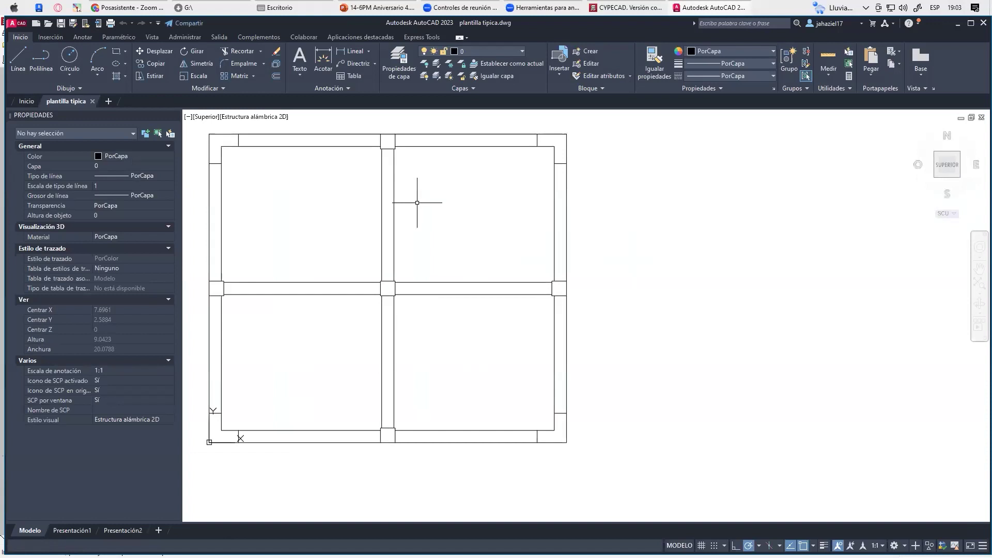
scroll(392, 155, up, 5)
click(353, 51)
click(409, 207)
click(469, 207)
scroll(443, 181, down, 8)
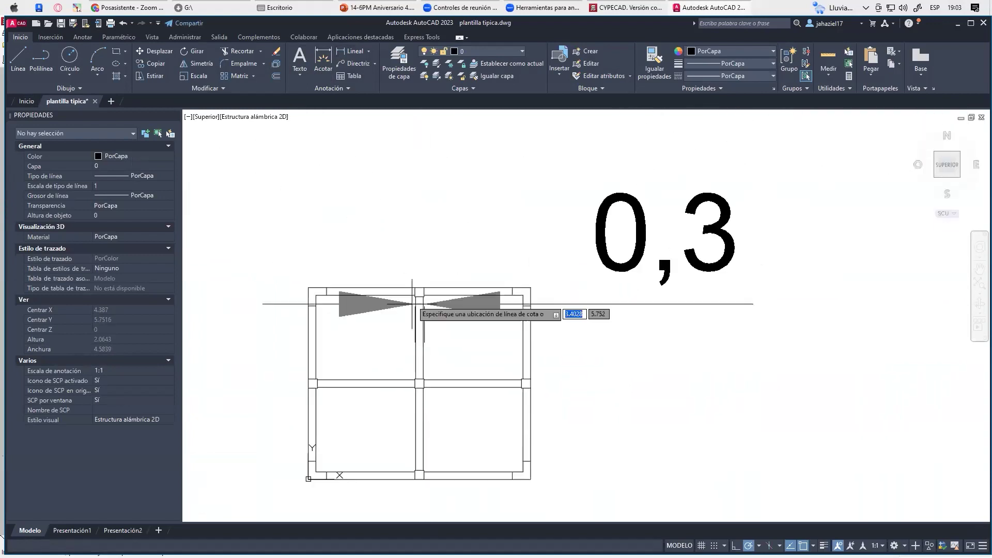
click(412, 304)
Dimension the other side of the upper-middle column and delete both dimensions from the drawing
key(Return)
scroll(421, 288, up, 5)
click(421, 285)
click(420, 315)
scroll(424, 299, down, 5)
click(373, 279)
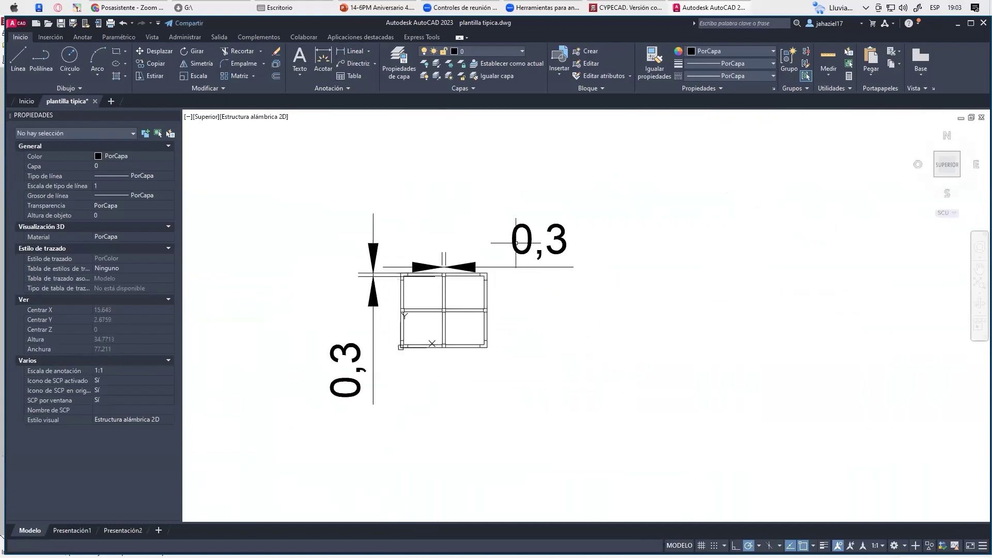
drag(397, 249, 357, 271)
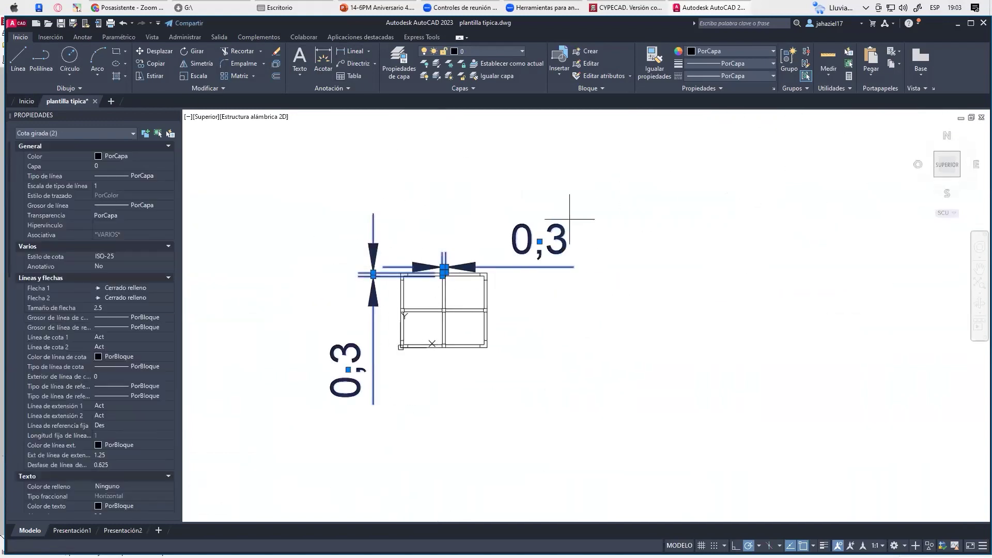
key(Delete)
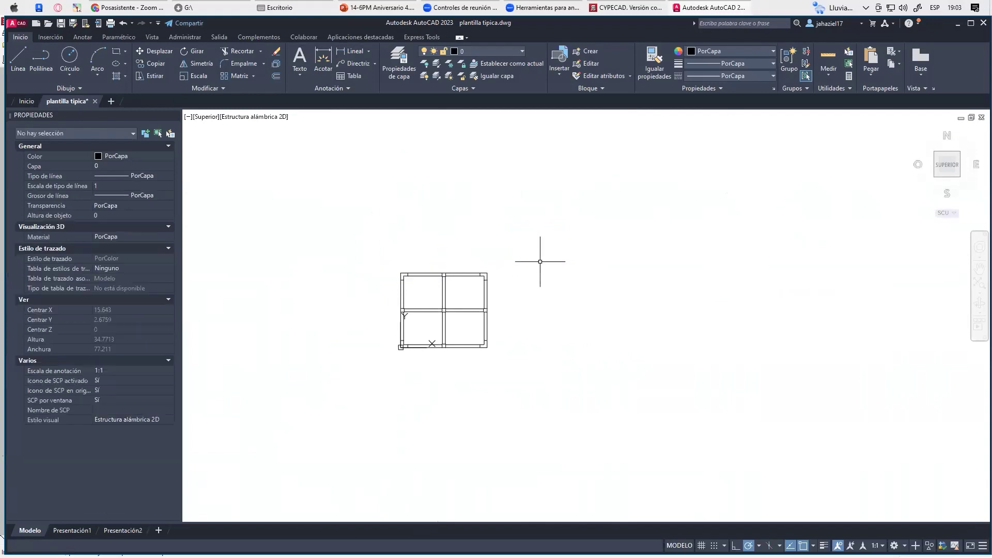
Return to CYPECAD and accept the rectangular 30 x 30 cm section and the new column from Cimentación to Forjado 3
click(630, 8)
click(466, 211)
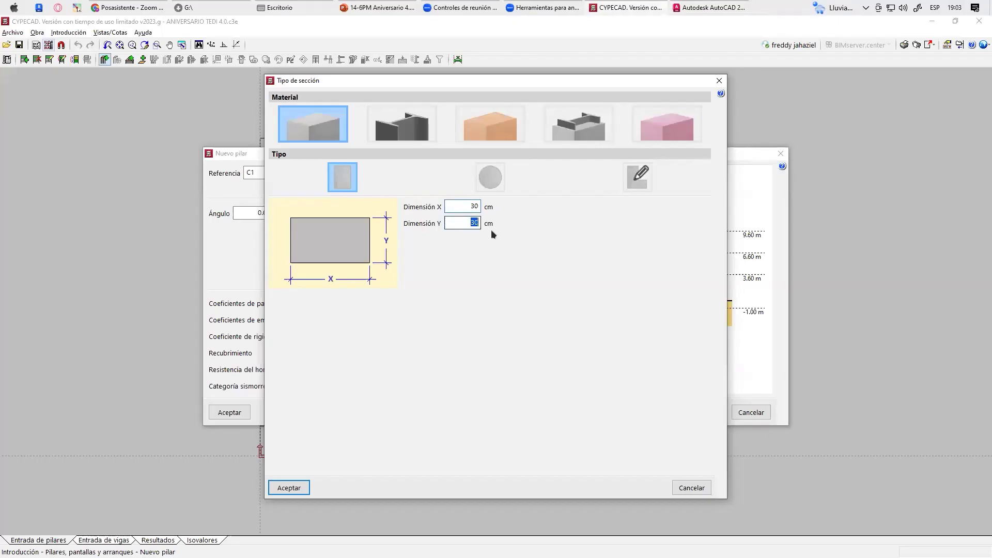
click(288, 487)
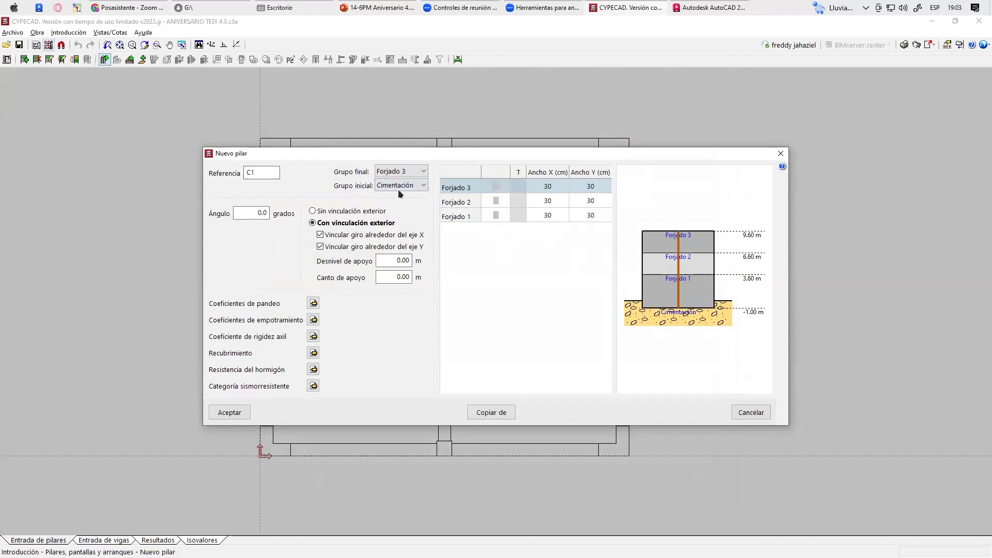
click(244, 411)
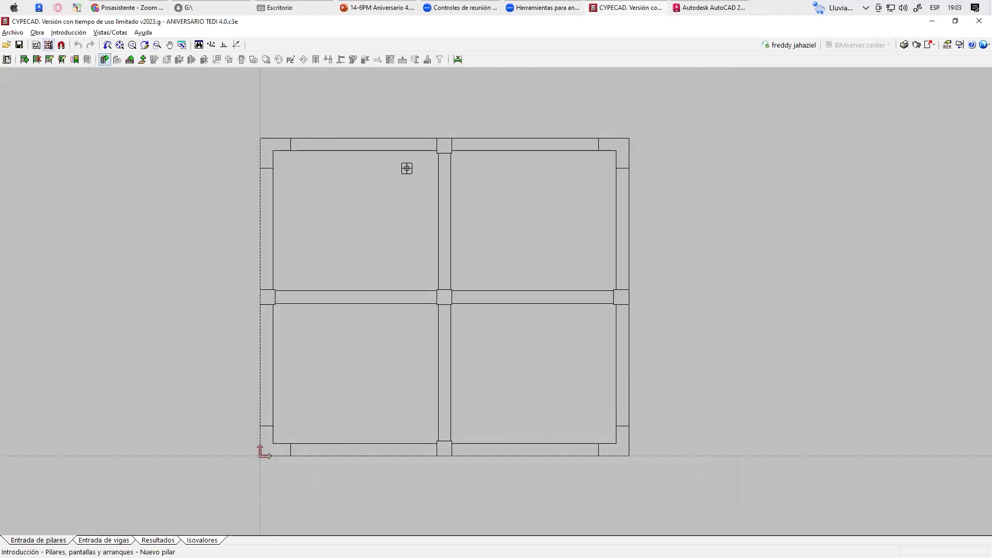
Turn on snapping to the imported plan template and accept the snap settings
click(61, 45)
click(403, 245)
click(419, 339)
Place a column at the plan's upper-middle column outline and a second one below it near the middle vertical axis
scroll(437, 153, up, 3)
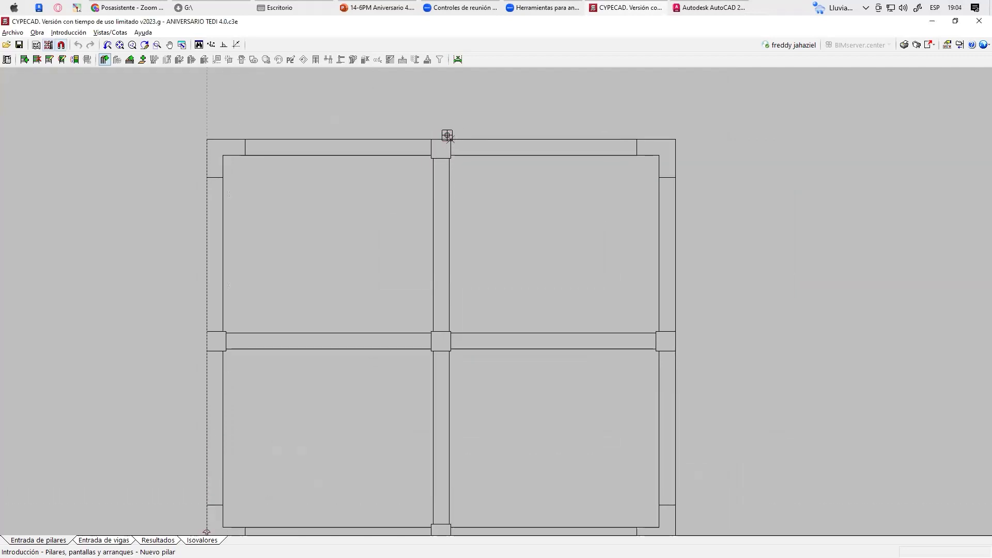
middle_drag(454, 321, 436, 193)
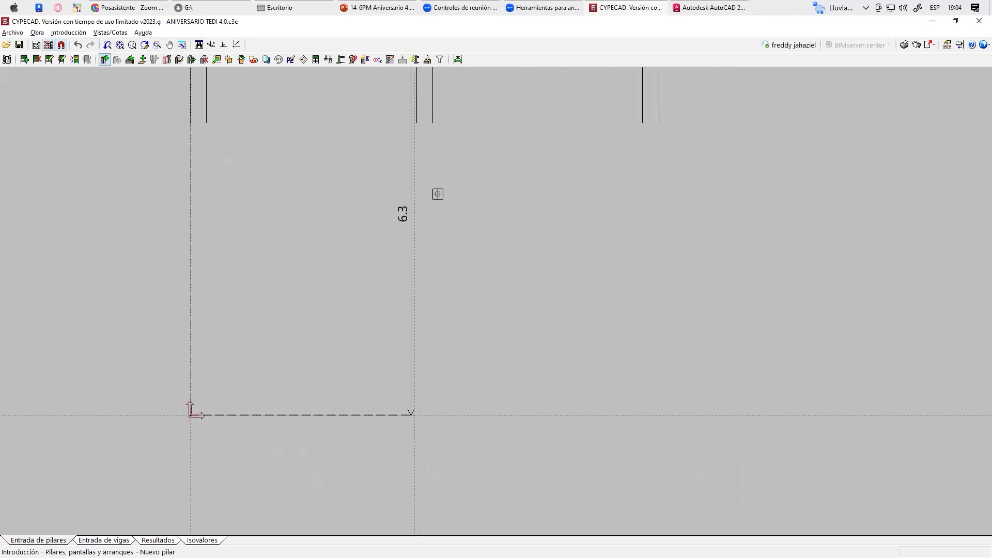
scroll(418, 205, up, 1)
click(416, 204)
scroll(439, 233, down, 3)
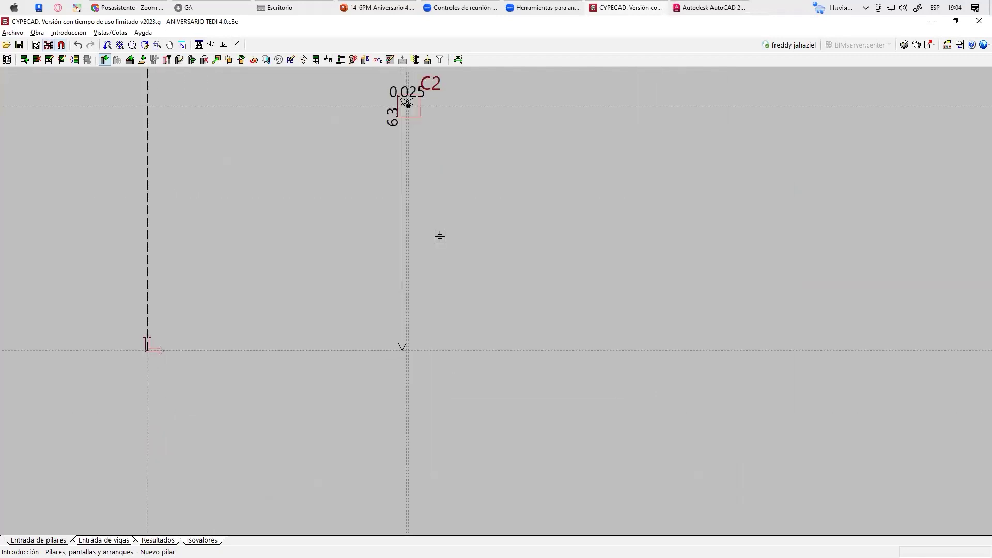
Place columns at the plan's lower-middle, left-middle and right-middle column outlines
click(403, 298)
scroll(381, 423, up, 3)
scroll(282, 276, up, 1)
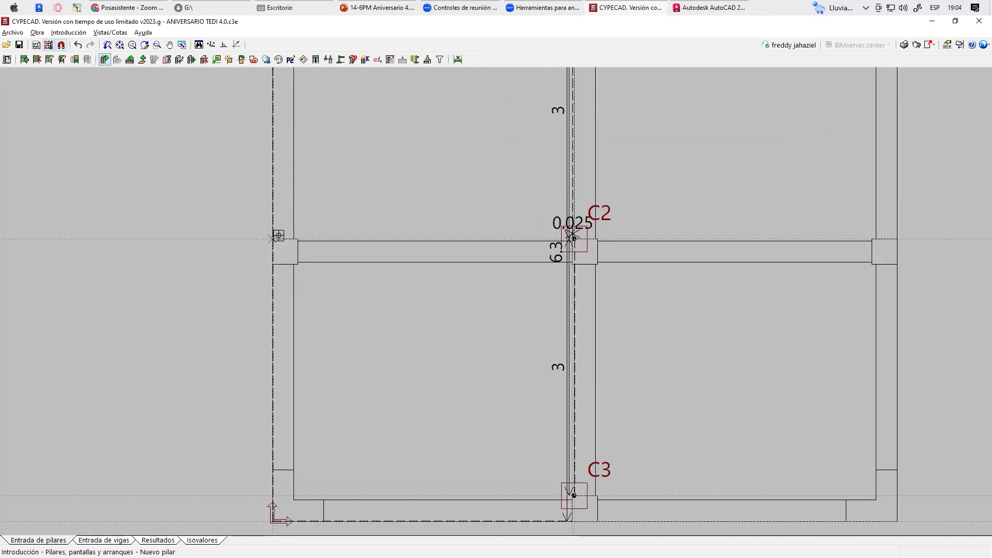
click(272, 242)
scroll(410, 266, right, 7)
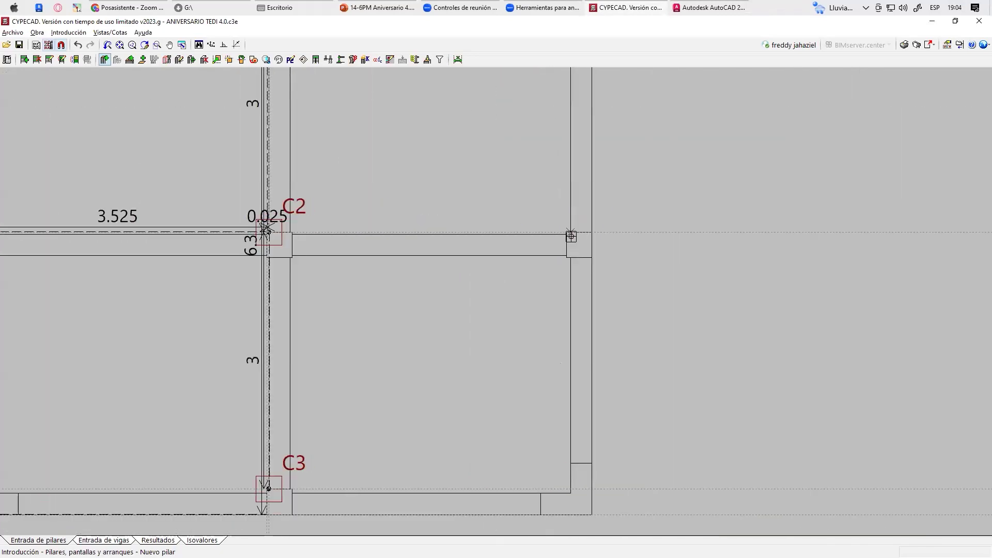
scroll(569, 234, up, 1)
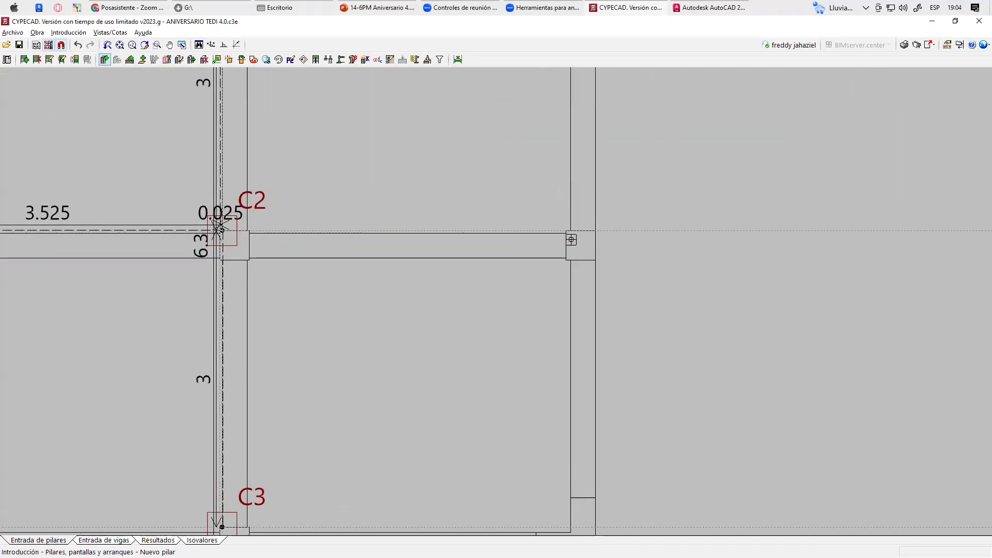
click(598, 231)
Set the fixed point of column C1 to its upper-left corner so it fits the plan outline
scroll(597, 231, down, 2)
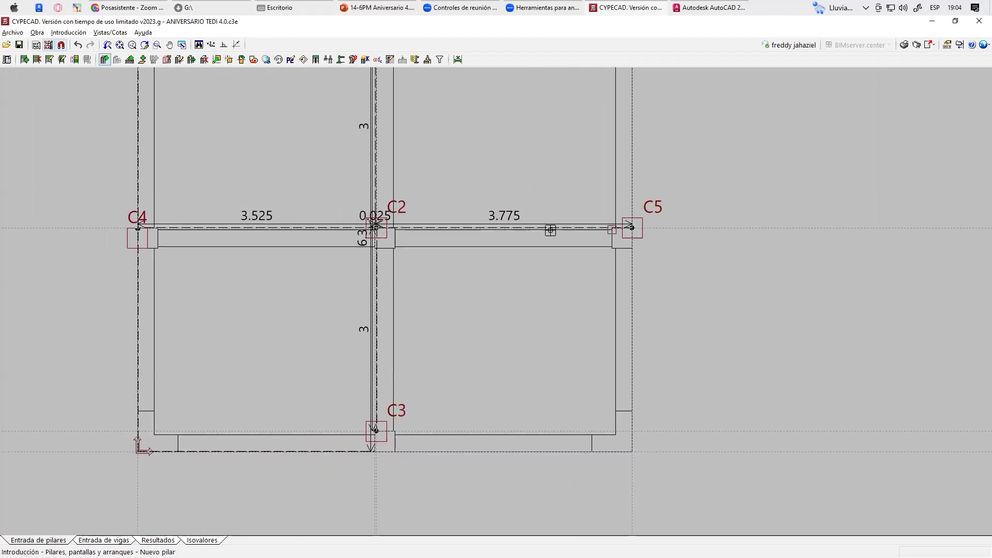
scroll(527, 328, down, 2)
middle_drag(485, 240, 484, 163)
scroll(460, 162, up, 2)
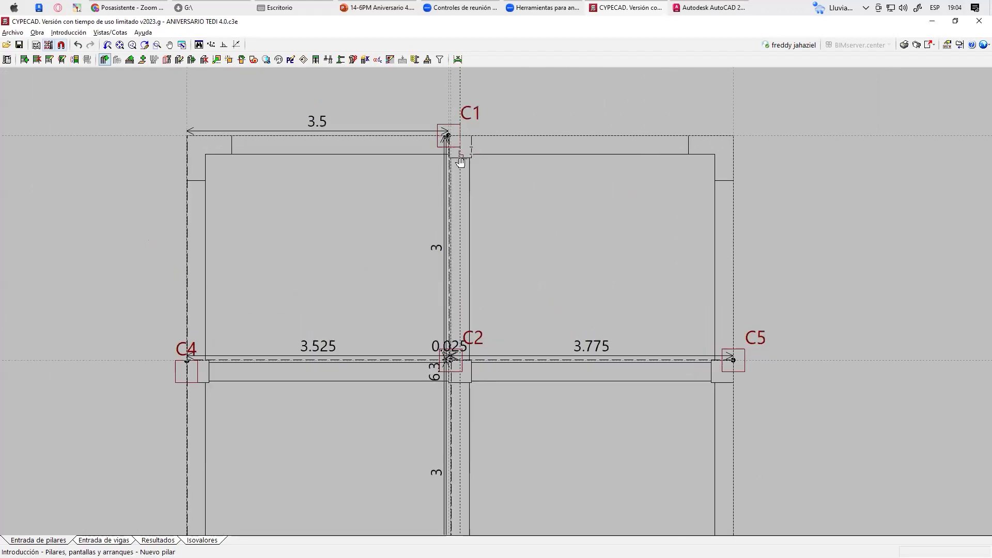
scroll(455, 158, down, 1)
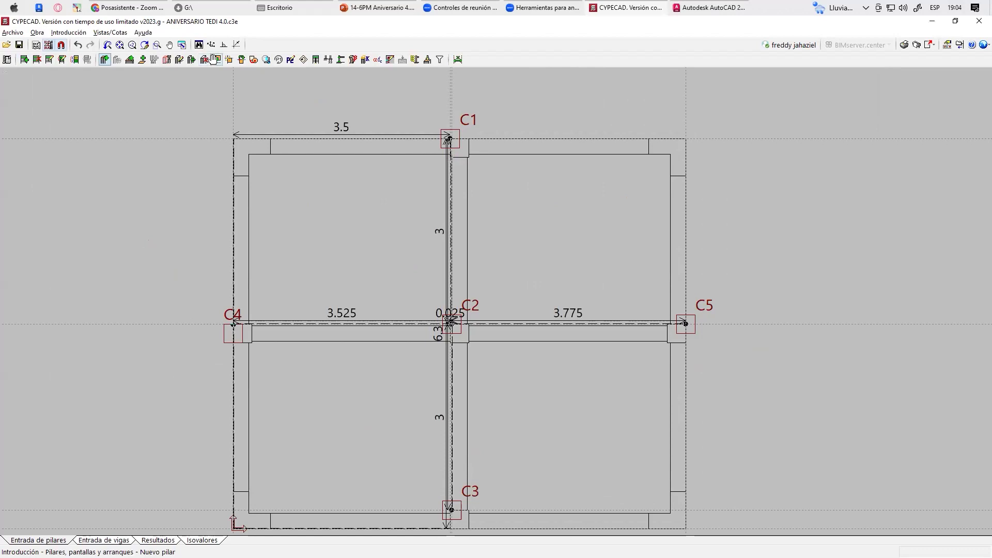
click(179, 60)
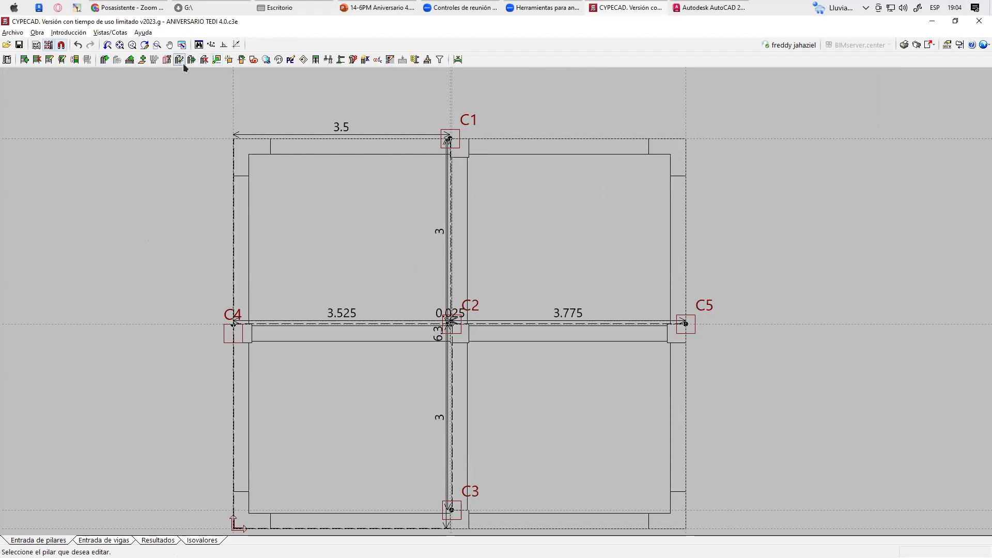
click(453, 143)
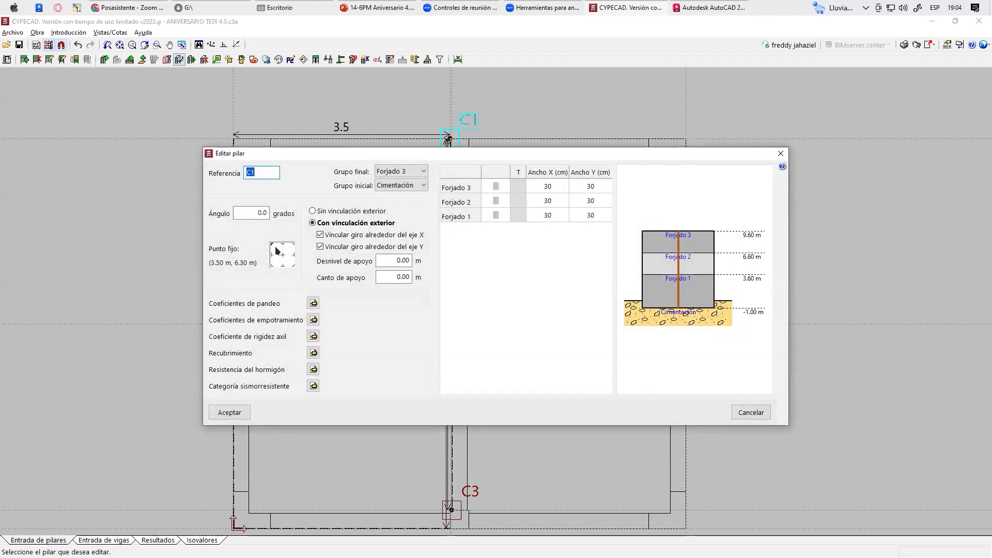
click(231, 413)
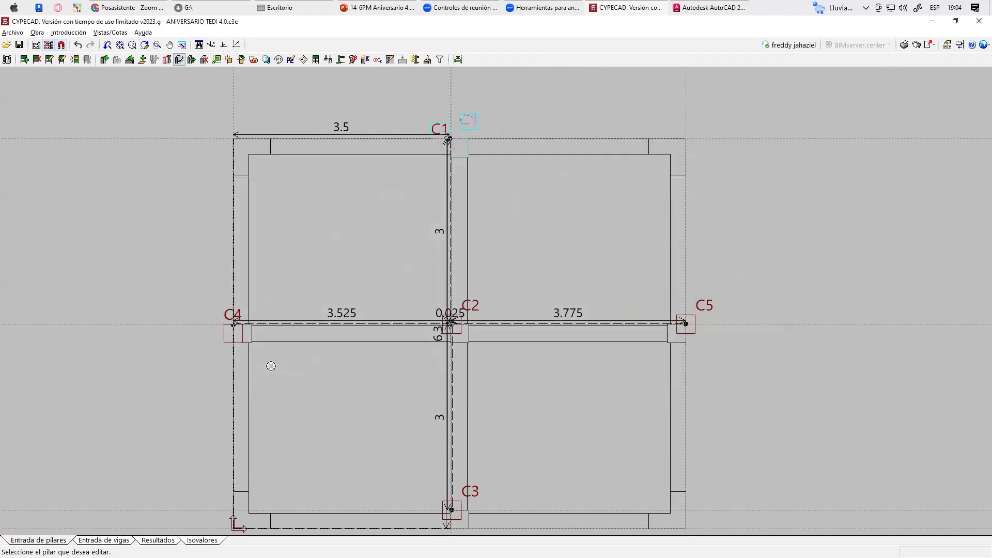
Set the fixed points of columns C4 and C2 to their upper-left corners
scroll(471, 172, up, 3)
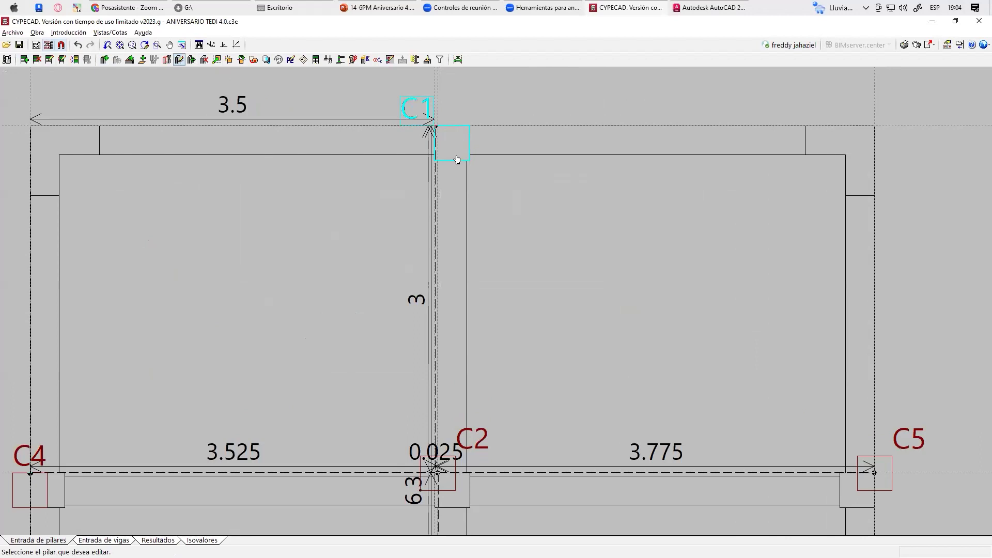
scroll(457, 159, down, 4)
click(265, 217)
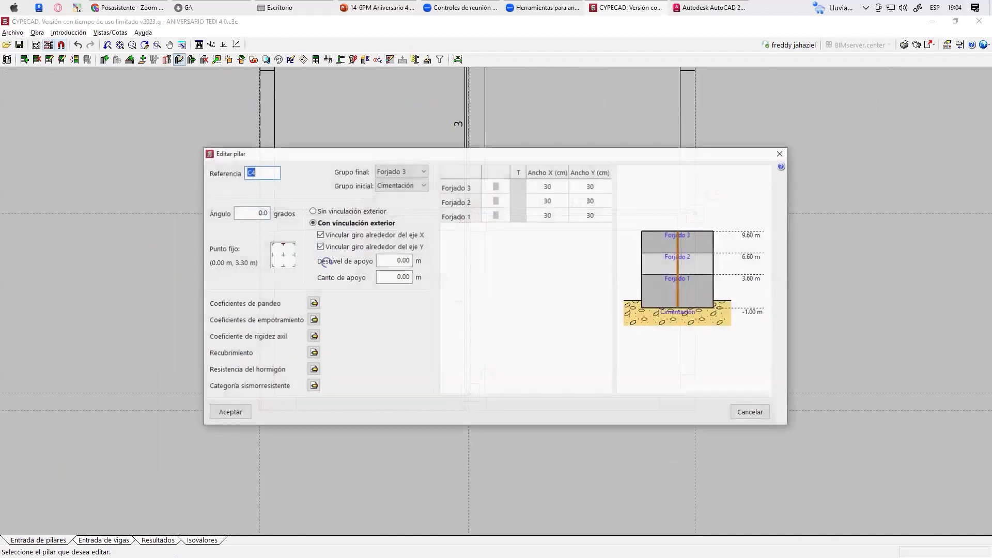
click(248, 411)
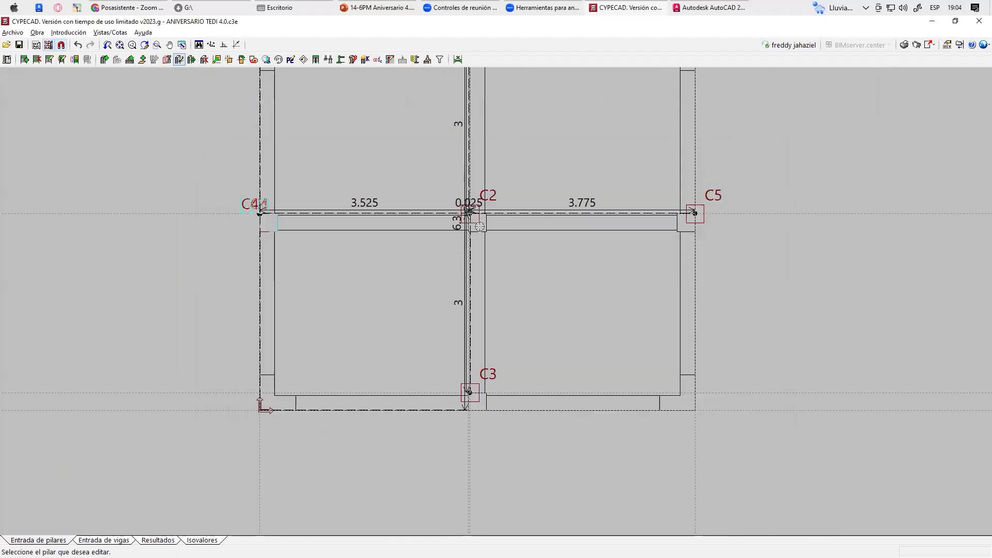
click(481, 220)
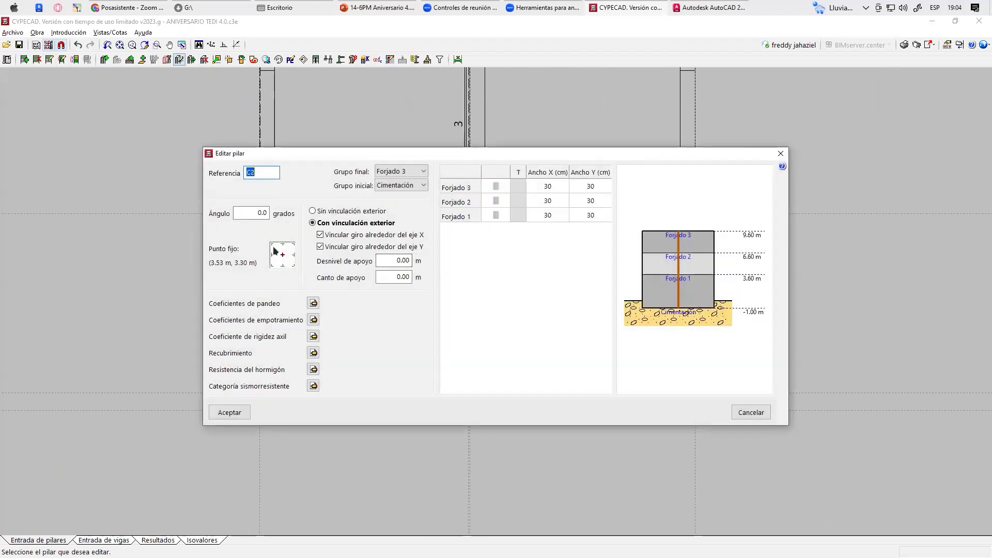
click(240, 411)
Set the fixed point of column C5 to its upper-right corner
scroll(485, 214, up, 5)
scroll(484, 214, up, 2)
scroll(450, 203, down, 1)
scroll(594, 217, down, 1)
click(591, 216)
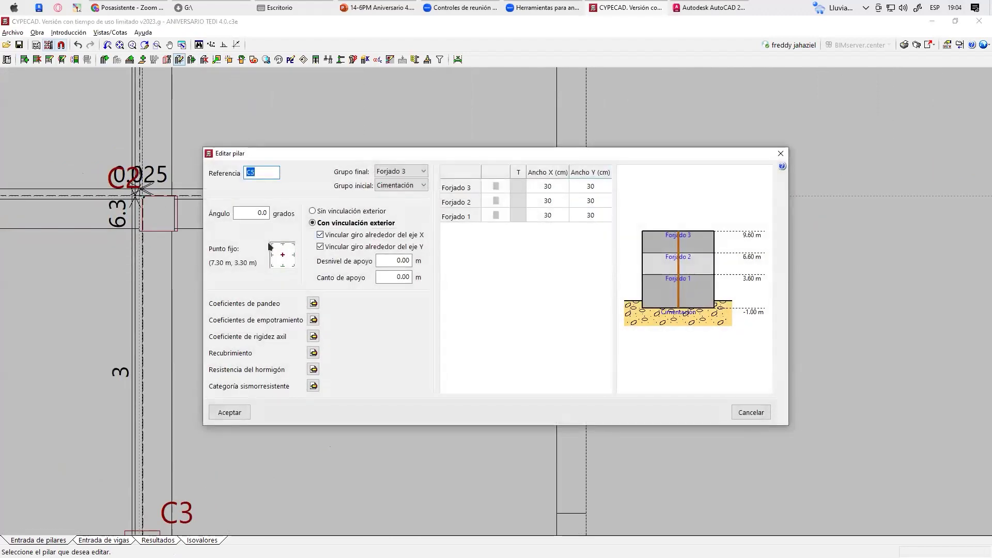
click(243, 412)
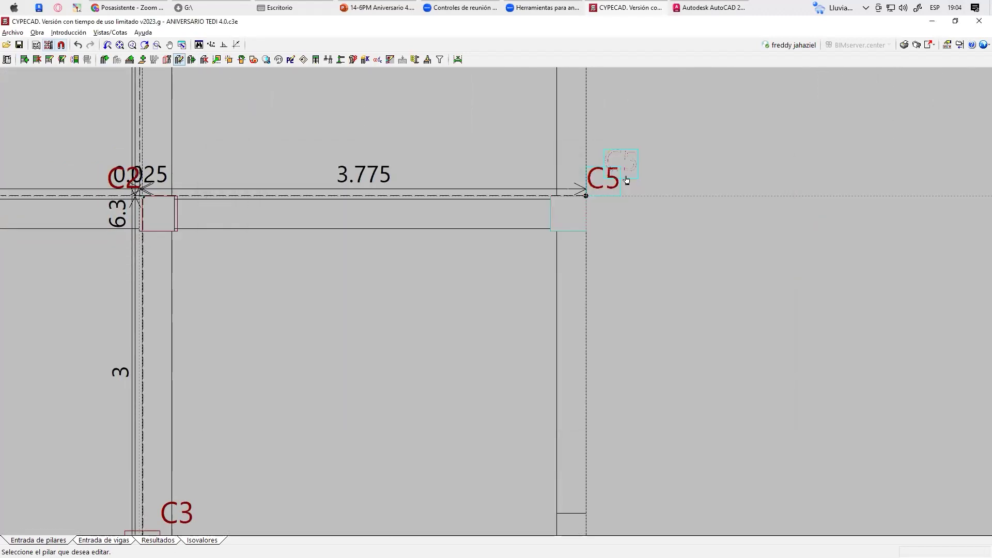
Set the fixed point of column C3 to its upper-left corner
scroll(534, 285, up, 1)
scroll(568, 238, down, 2)
scroll(584, 217, down, 1)
scroll(418, 299, up, 2)
click(392, 342)
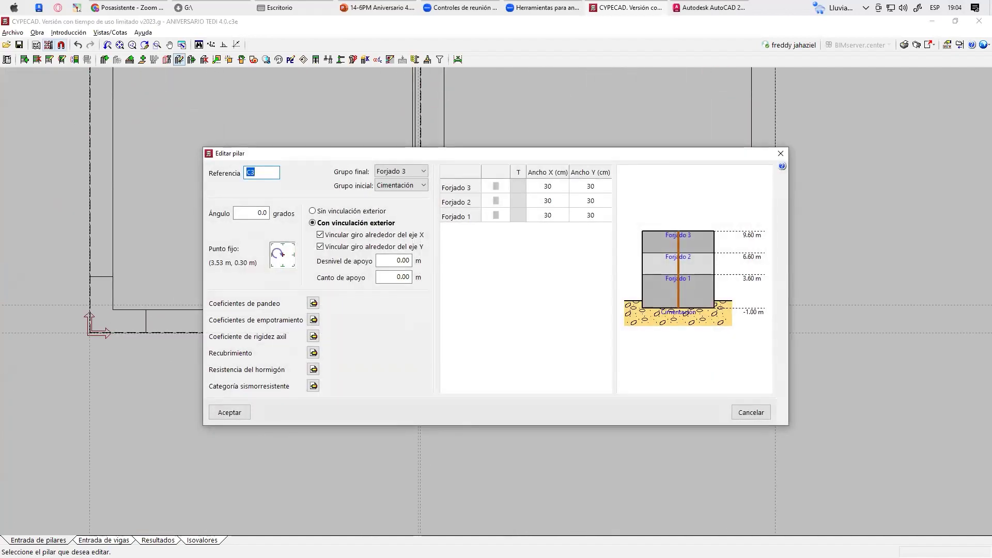
click(231, 412)
Delete the misplaced columns C3 and C2 on the middle vertical axis
scroll(447, 310, up, 3)
scroll(424, 310, up, 1)
middle_drag(430, 302, 463, 256)
scroll(395, 214, up, 4)
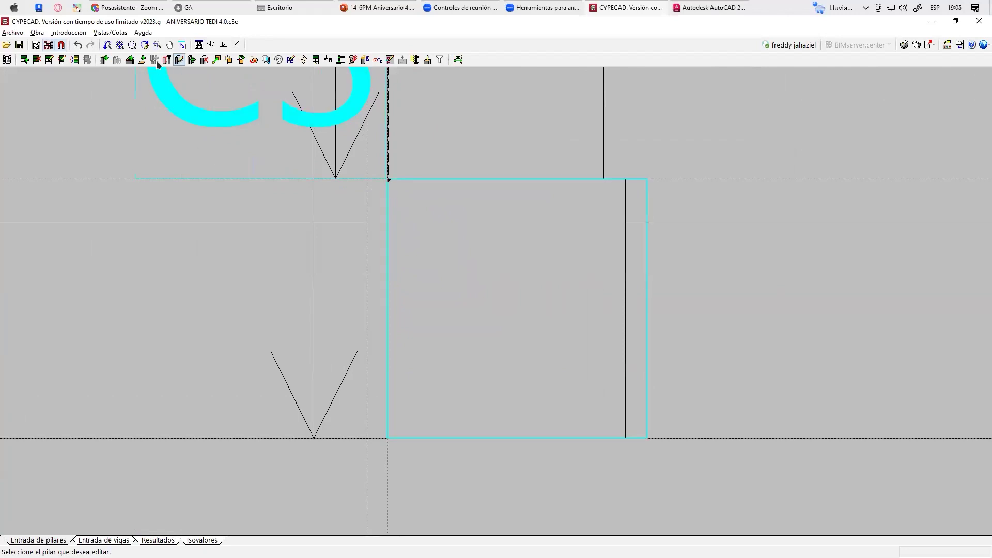
click(204, 59)
click(454, 181)
scroll(411, 369, down, 3)
scroll(417, 386, down, 3)
scroll(427, 223, up, 3)
scroll(414, 221, up, 5)
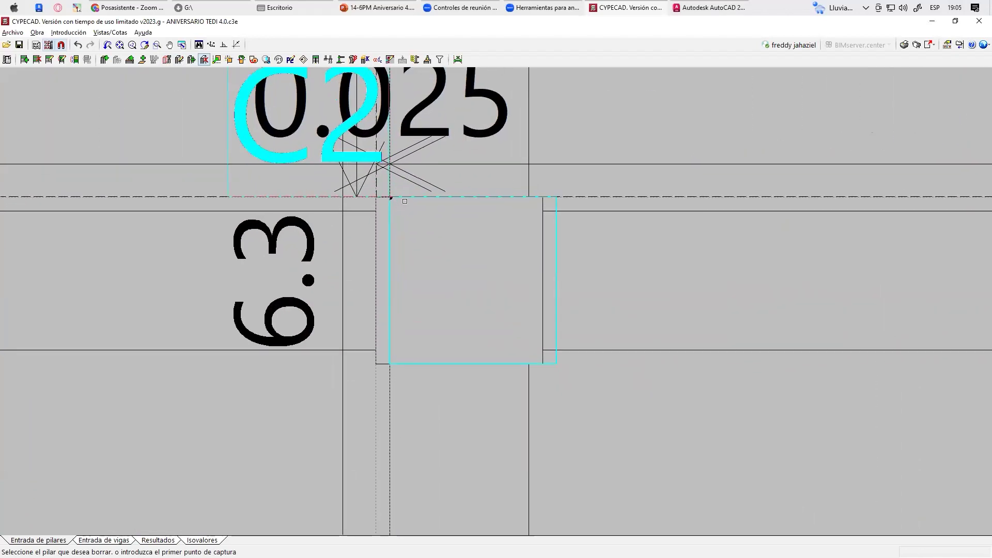
Place new 30 x 30 cm columns at the upper-left corners of the central and lower-middle column outlines
click(105, 60)
click(237, 408)
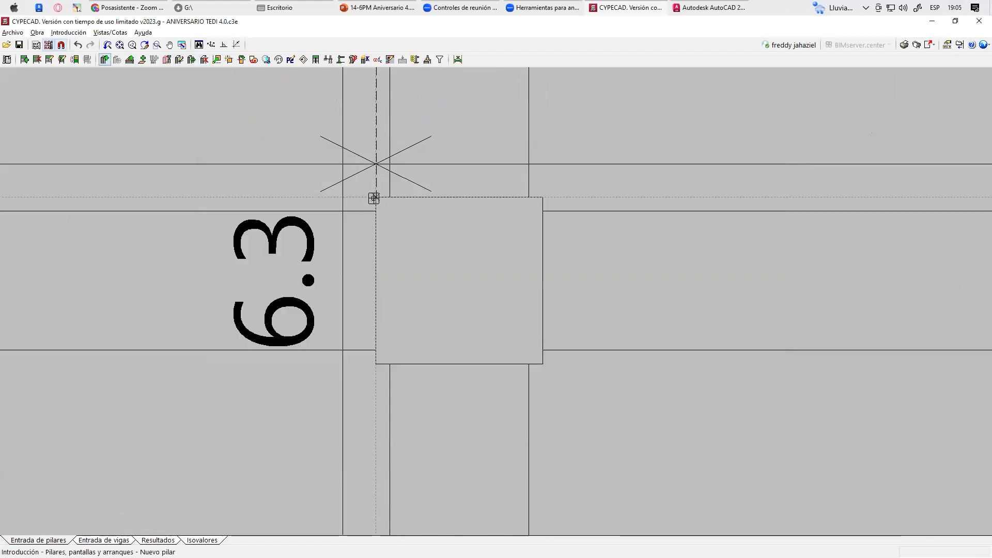
click(375, 198)
scroll(401, 146, down, 3)
scroll(410, 164, up, 5)
scroll(443, 155, up, 6)
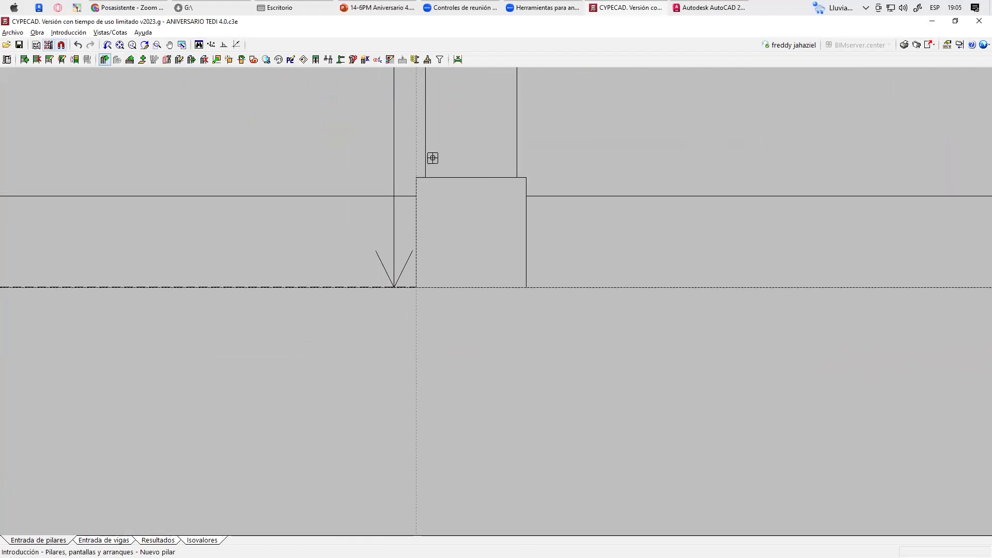
click(409, 185)
Set the fixed points of columns C7 and C6 to their upper-left corners
scroll(421, 361, down, 3)
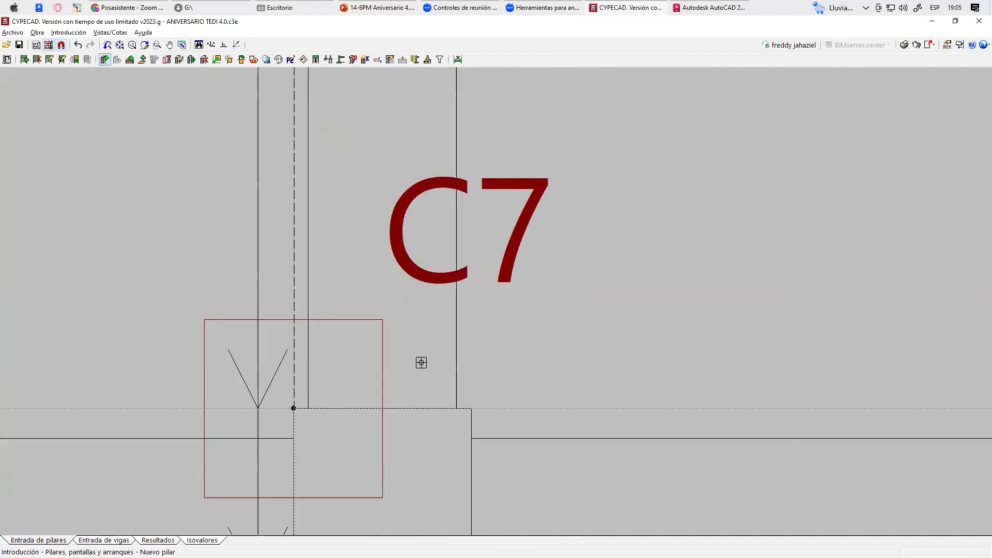
click(178, 59)
click(423, 337)
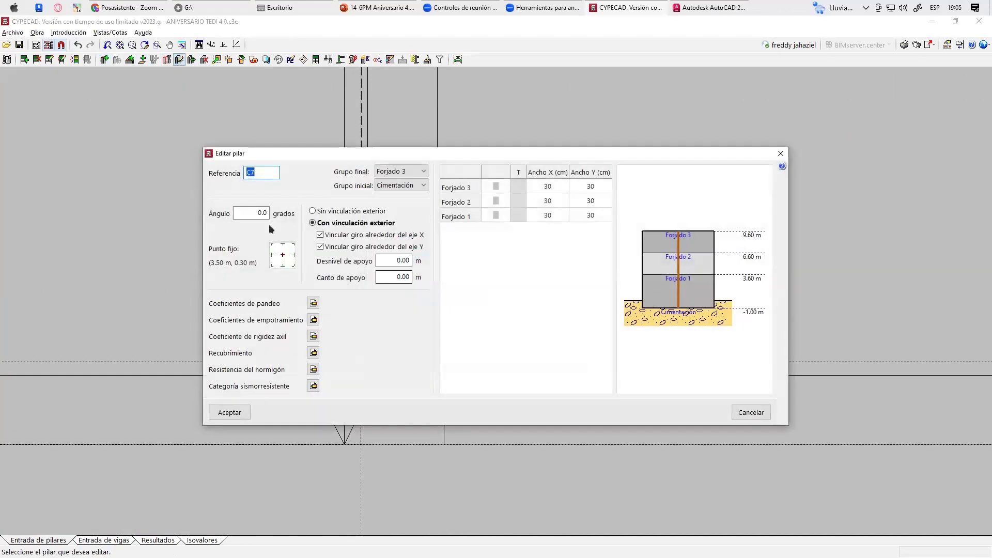
click(230, 413)
scroll(394, 368, up, 3)
scroll(421, 248, down, 4)
click(423, 242)
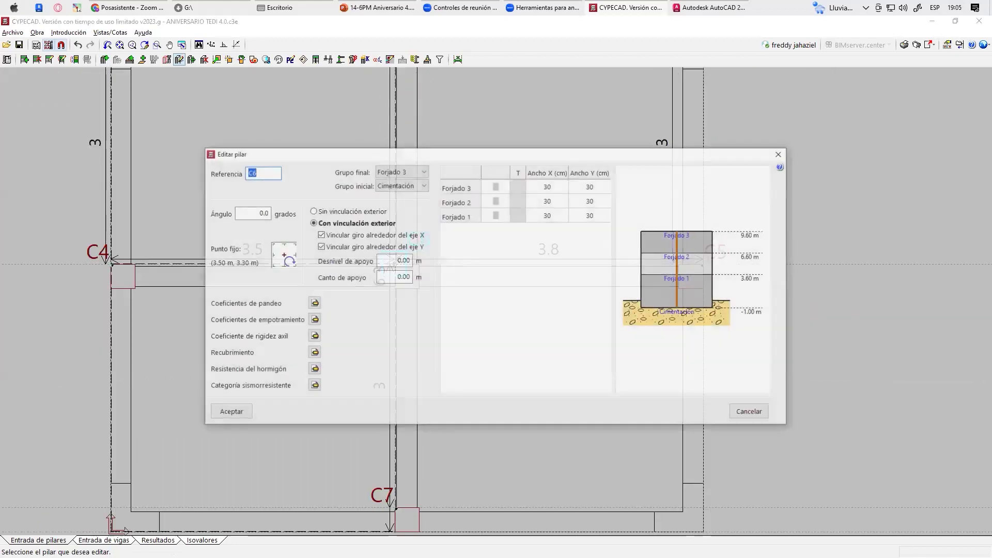
click(230, 412)
Start a new column for the plan's lower-left corner and choose a generic concrete section (Sección genérica) for Forjado 3
scroll(421, 381, down, 3)
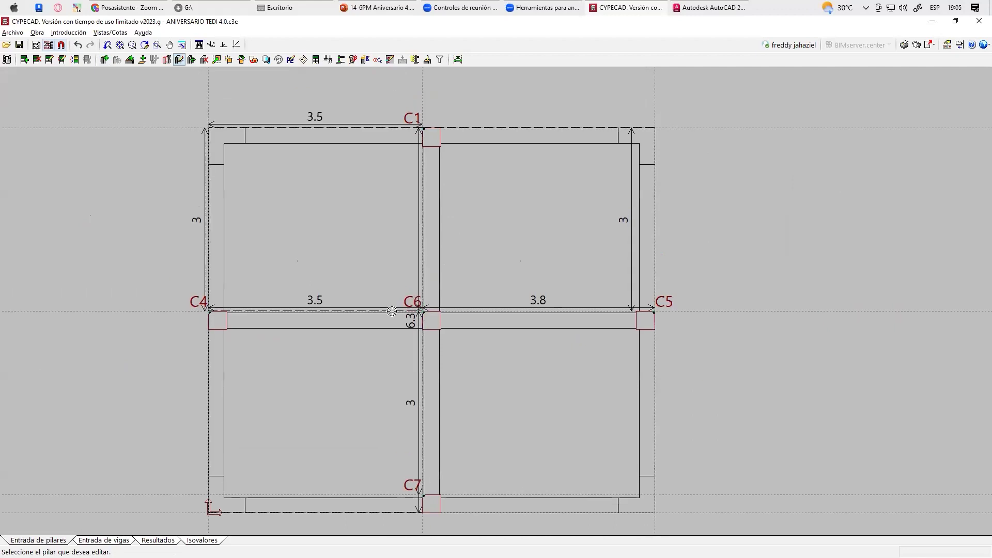
mouse_move(449, 366)
middle_down()
mouse_move(452, 272)
mouse_move(450, 345)
middle_up()
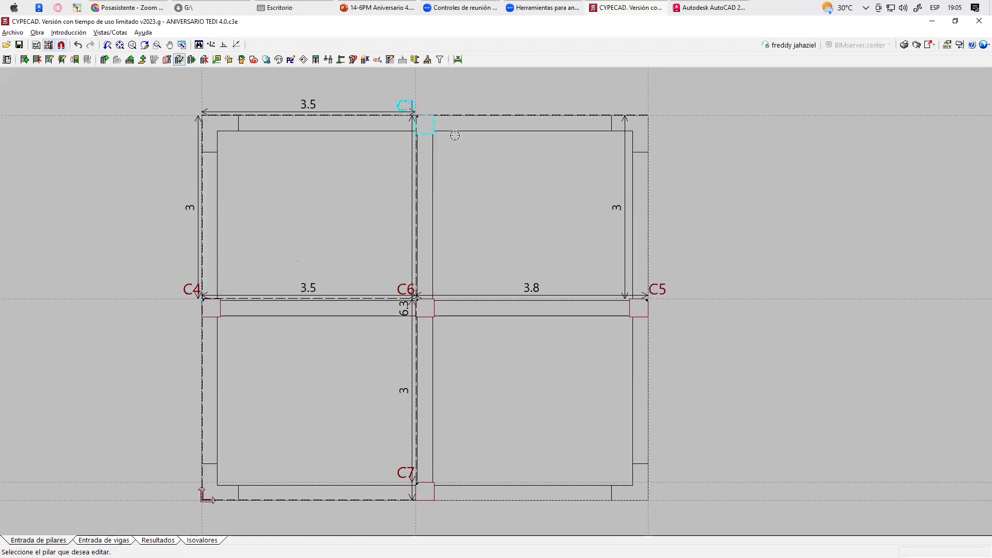
middle_drag(332, 272, 378, 226)
scroll(313, 258, up, 5)
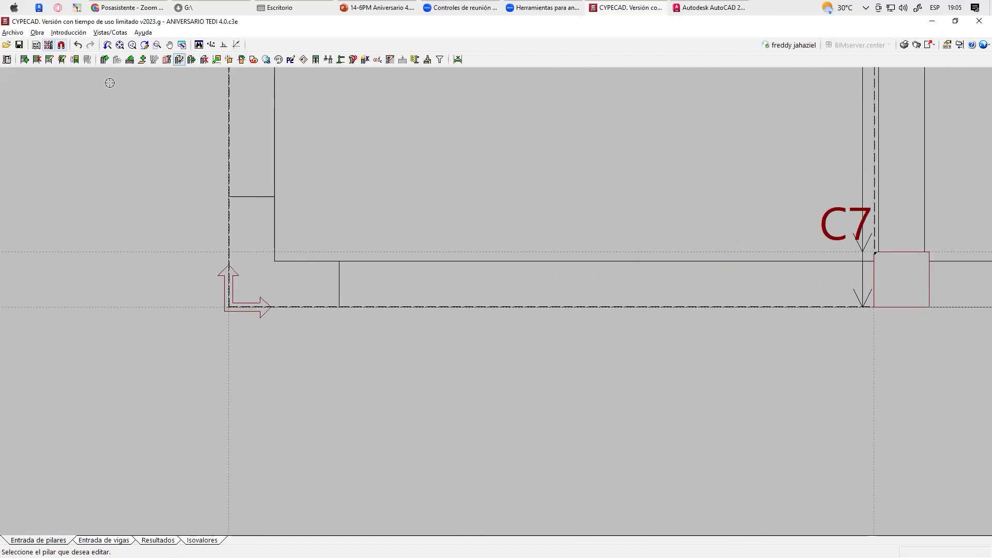
click(104, 59)
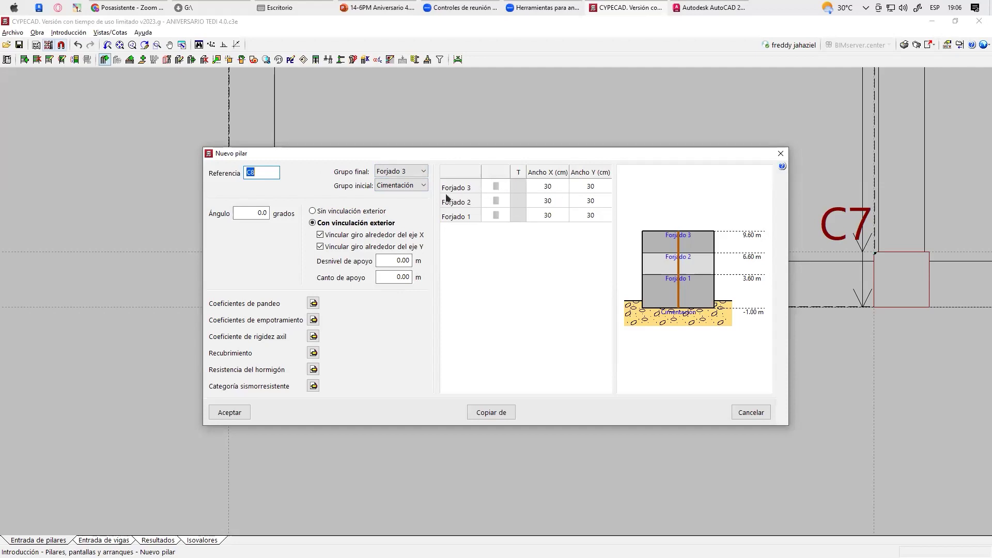
drag(316, 152, 216, 139)
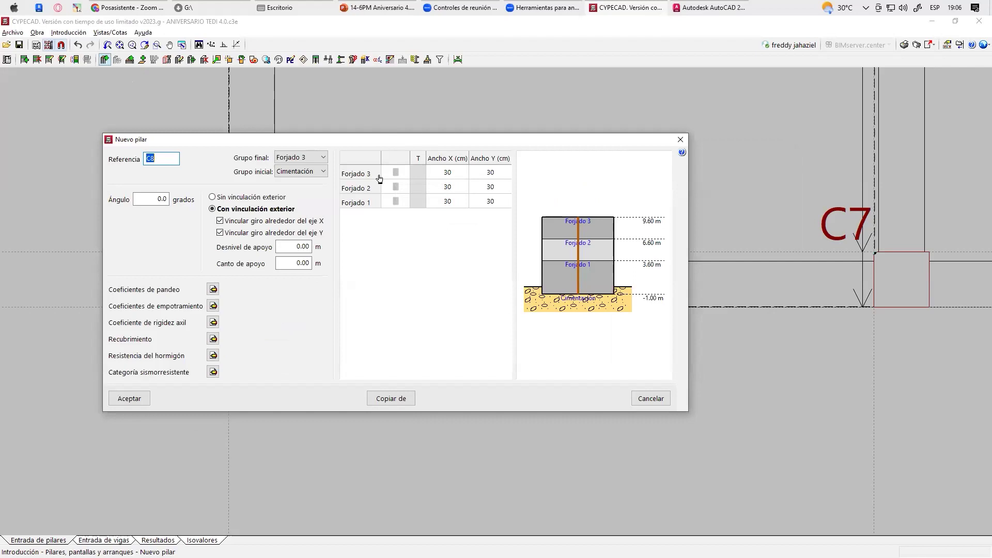
click(395, 174)
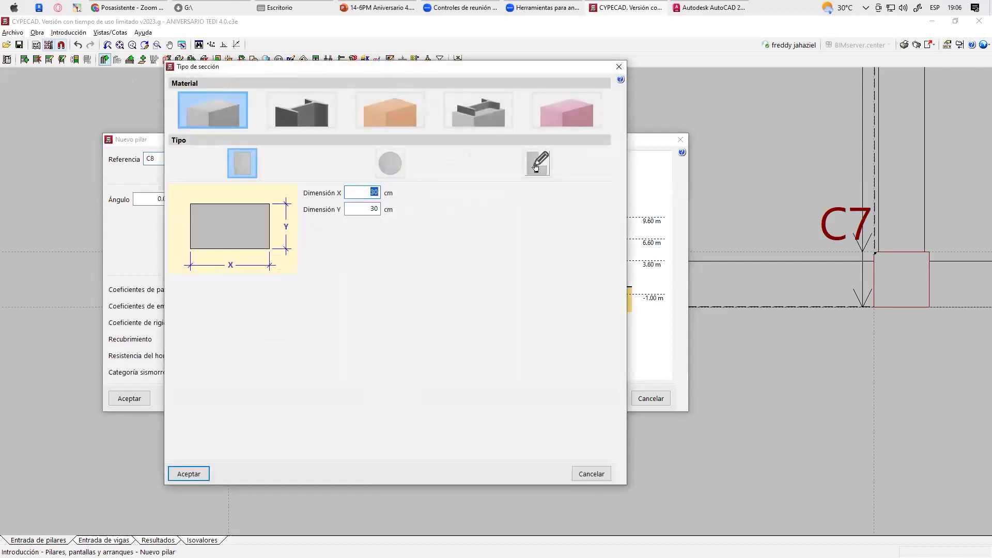
click(536, 167)
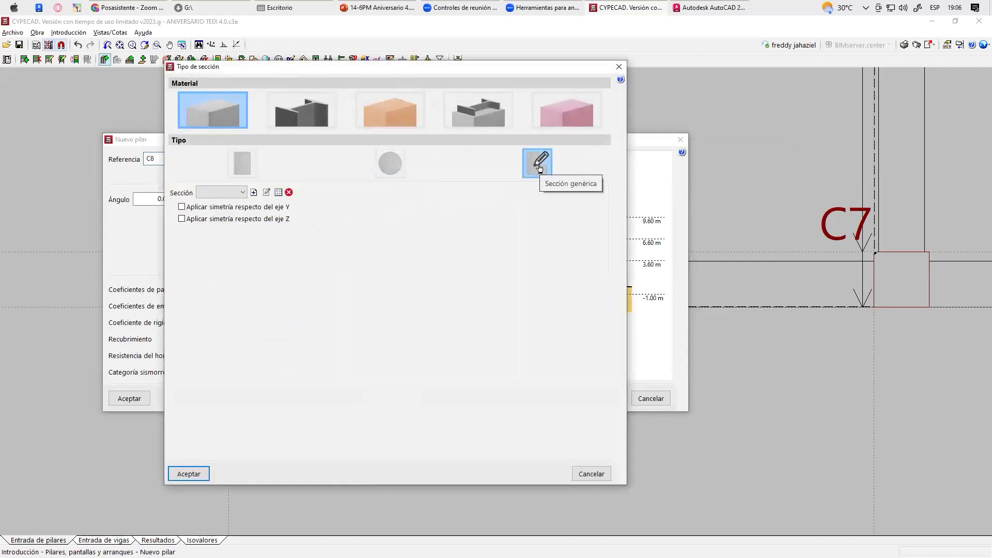
Add a new section to the section library with the reference CL
click(254, 193)
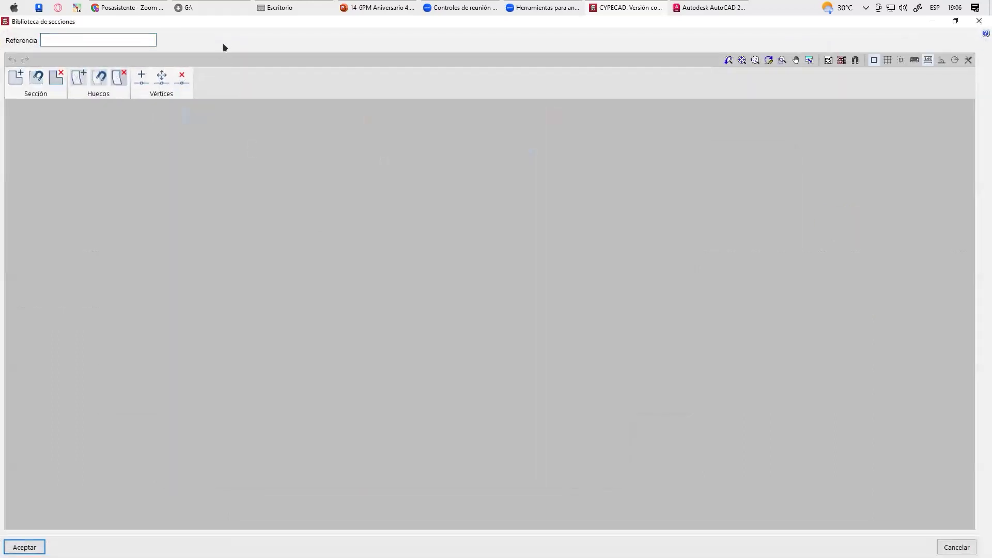
click(63, 40)
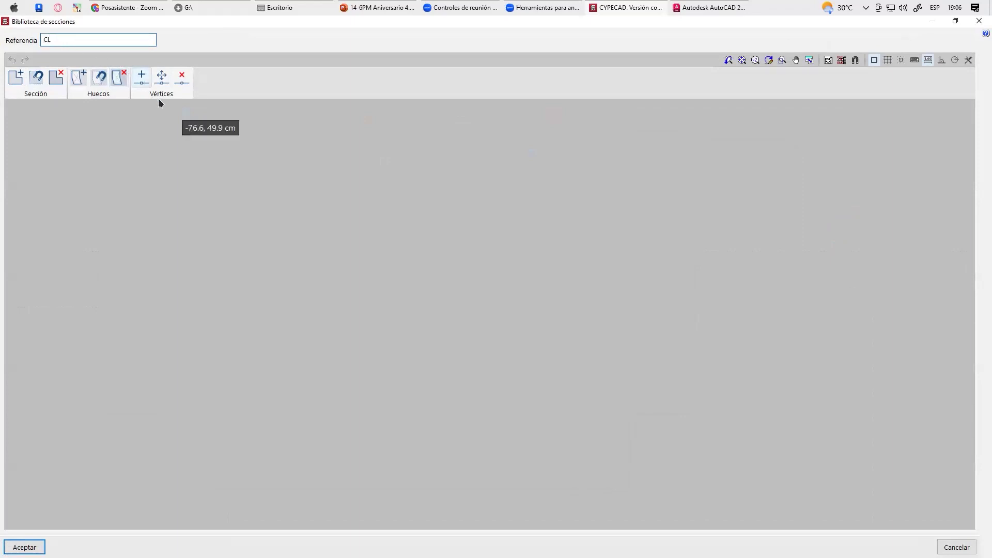
click(75, 80)
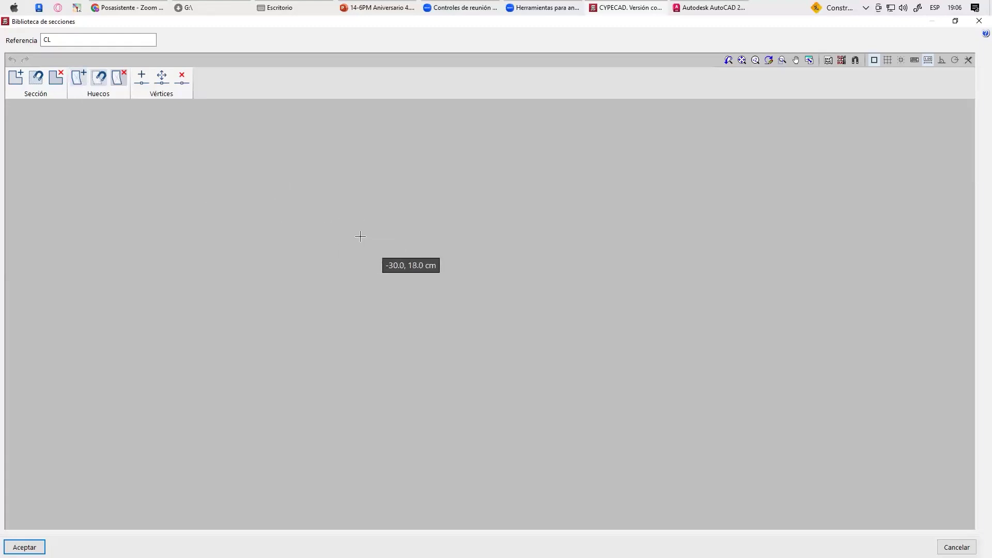
Load the drawing plantilla tipica.dwg as a template background in the section editor
click(829, 61)
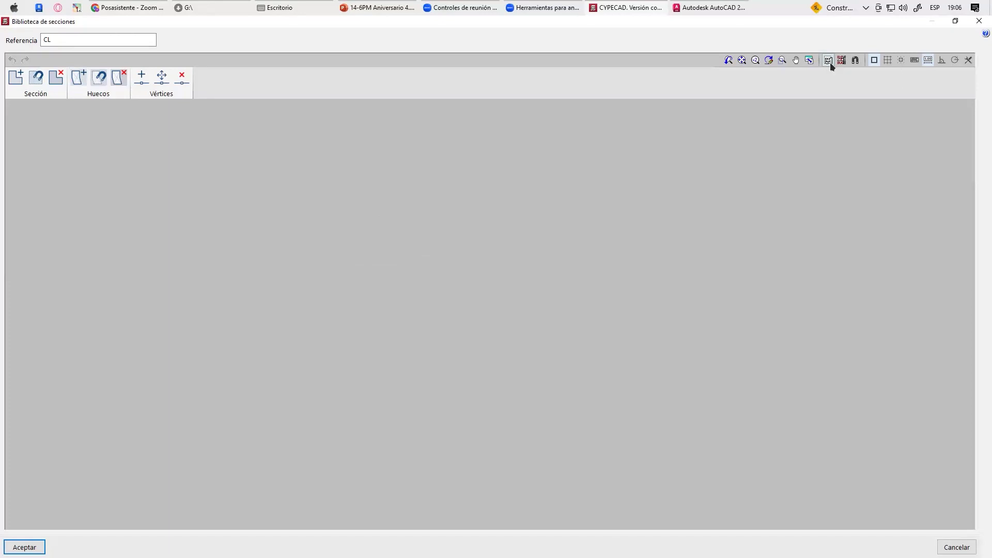
click(327, 130)
click(339, 178)
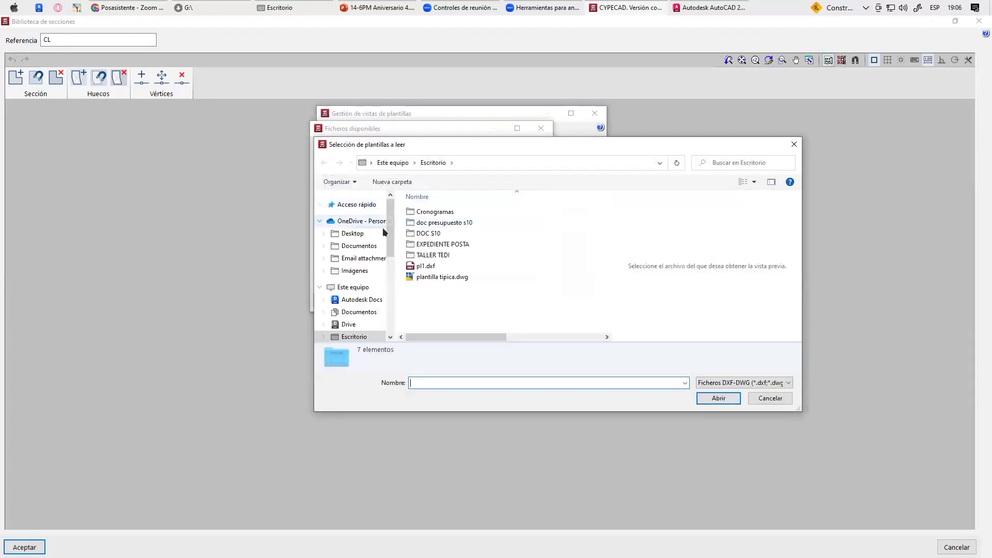
click(429, 277)
click(719, 398)
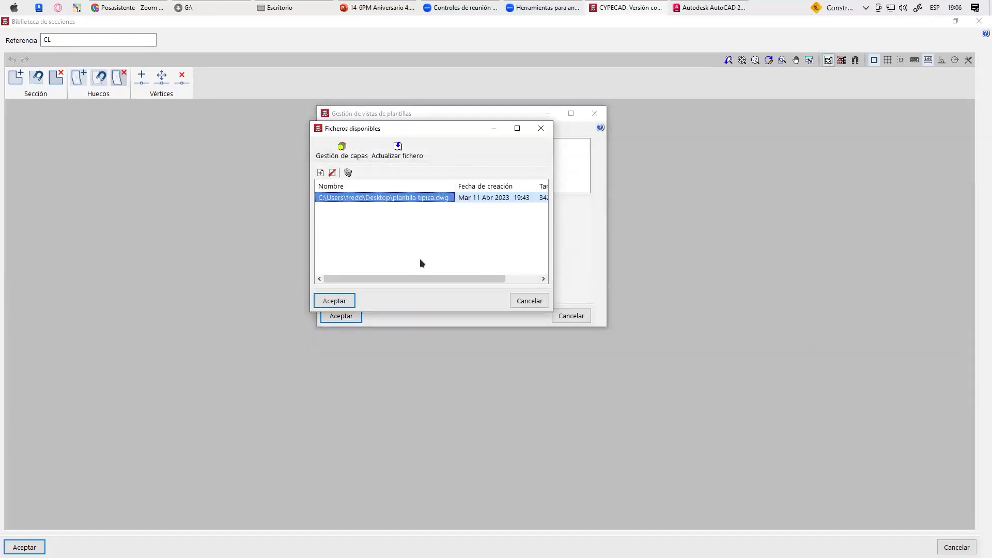
click(333, 299)
click(341, 316)
Capture the L-shaped outline at the plan's lower-left corner from the template as the CL section
mouse_move(640, 229)
middle_down()
mouse_move(427, 306)
mouse_move(358, 266)
mouse_move(367, 281)
mouse_move(293, 199)
middle_up()
scroll(420, 253, down, 3)
scroll(420, 231, down, 2)
scroll(288, 209, up, 1)
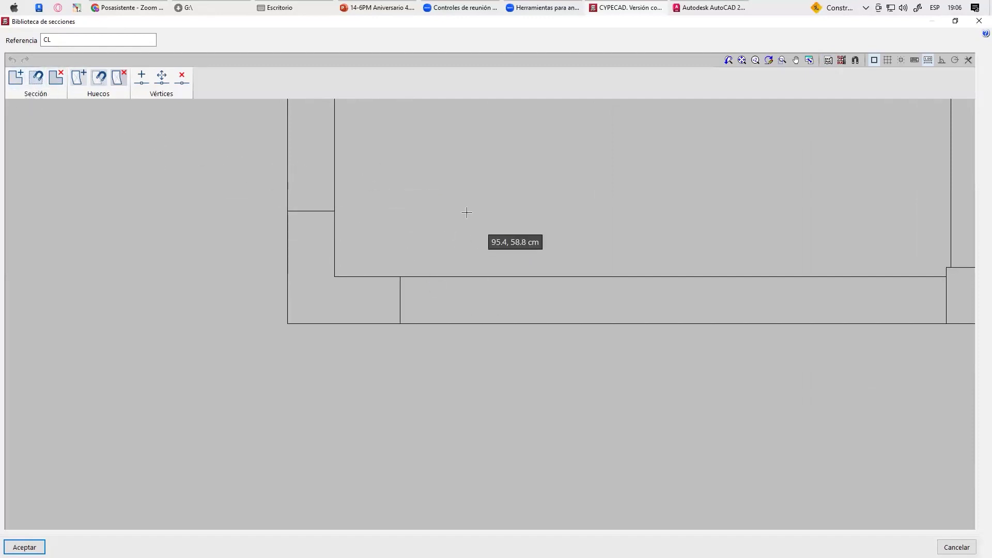
middle_drag(364, 244, 365, 243)
scroll(318, 230, up, 1)
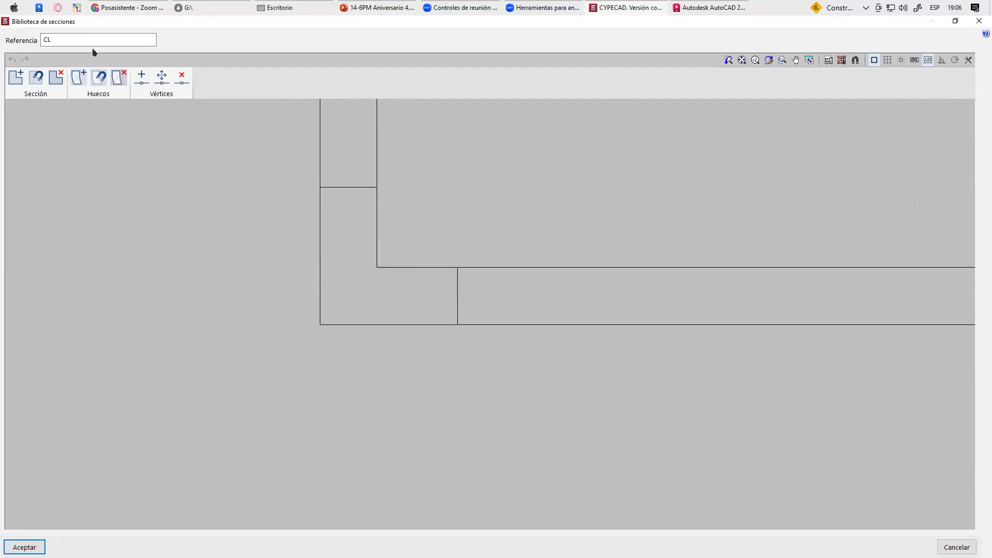
click(36, 85)
click(379, 238)
scroll(310, 279, up, 4)
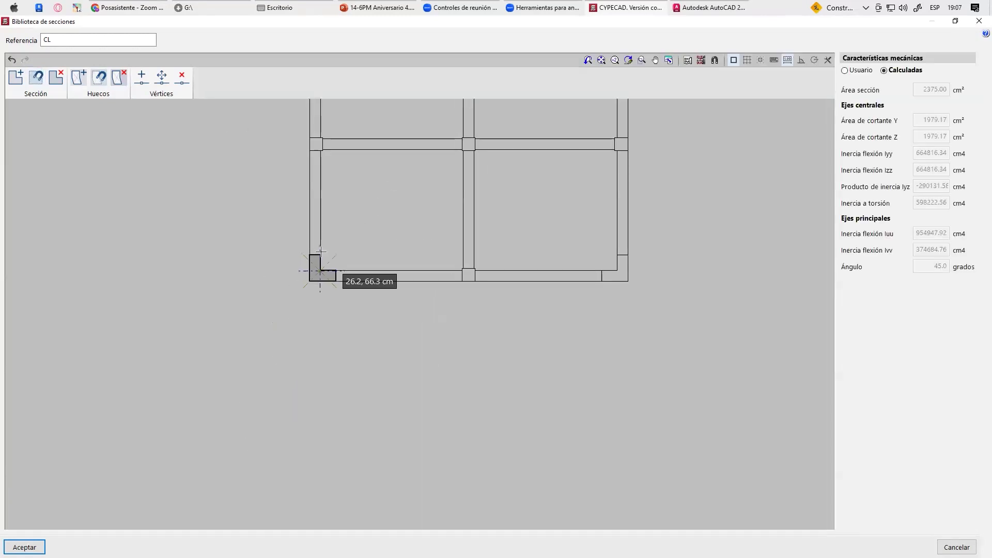
scroll(305, 282, up, 4)
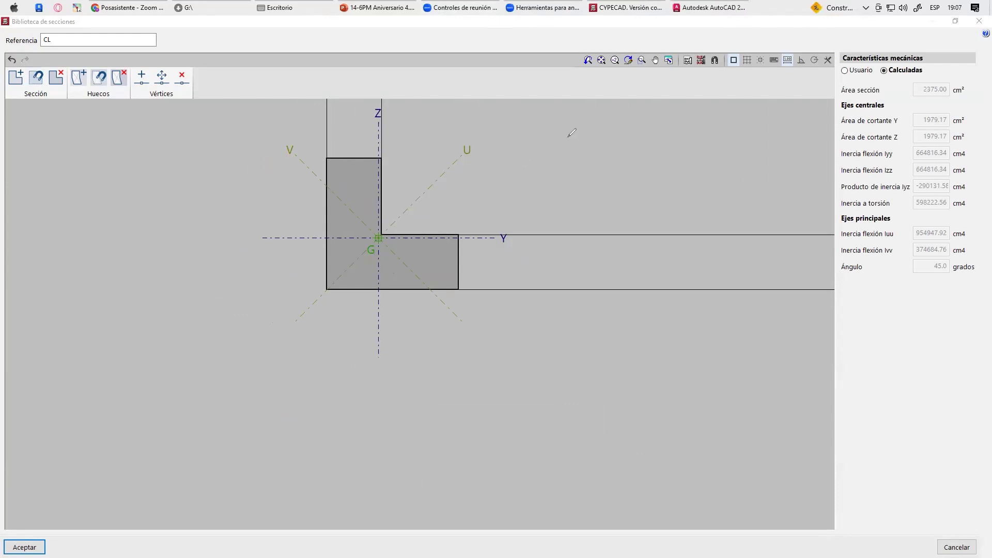
mouse_move(674, 118)
mouse_down()
mouse_move(569, 136)
mouse_move(578, 246)
mouse_move(641, 247)
mouse_move(683, 118)
mouse_move(679, 142)
mouse_up()
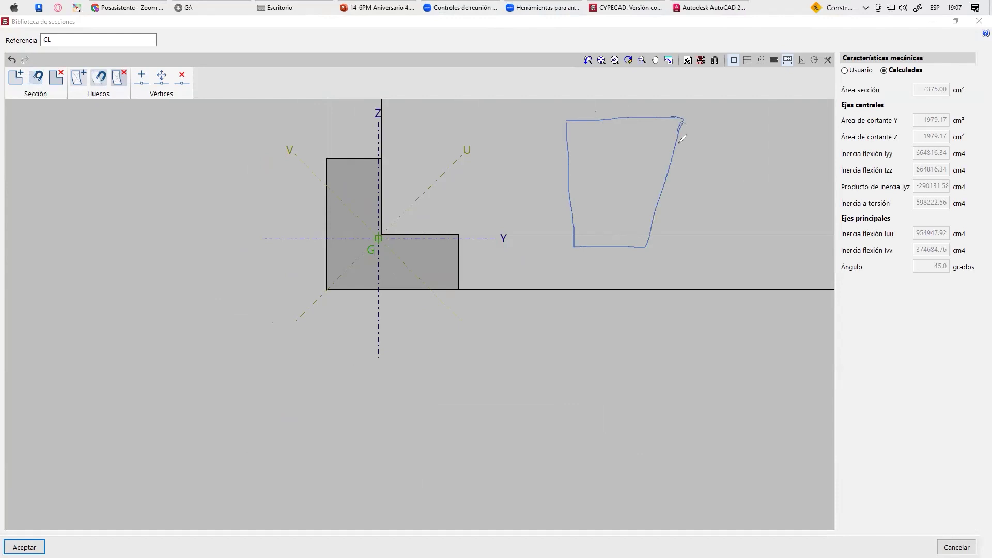
mouse_move(709, 250)
mouse_down()
mouse_move(605, 353)
mouse_move(601, 381)
mouse_move(644, 394)
mouse_move(698, 314)
mouse_move(741, 292)
mouse_move(705, 241)
mouse_move(726, 262)
mouse_move(736, 296)
mouse_up()
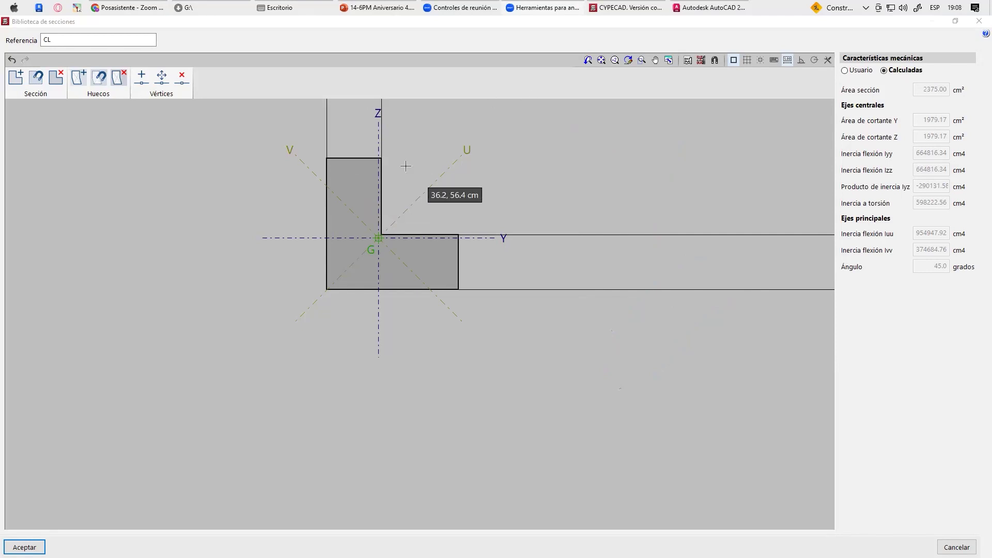
middle_drag(360, 186, 354, 223)
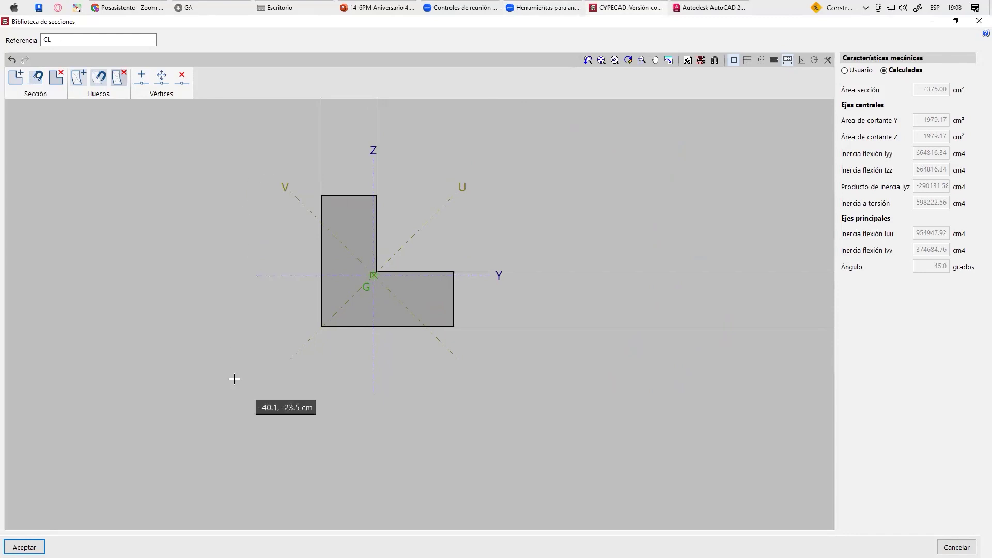
Accept the CL section, enable its reinforcement (Armado) and start a longitudinal bar arrangement with the reference ACERO LONG CL
click(25, 546)
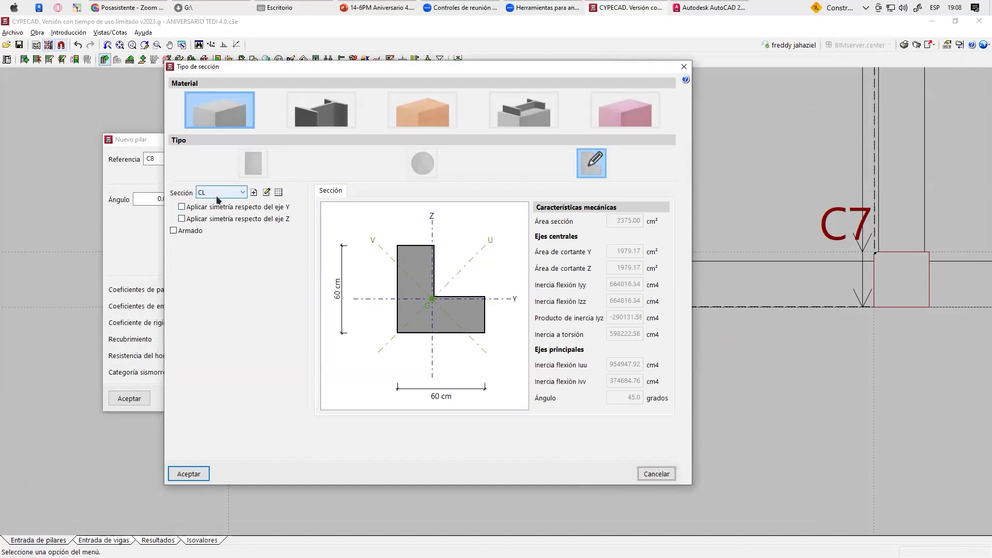
click(174, 231)
click(249, 248)
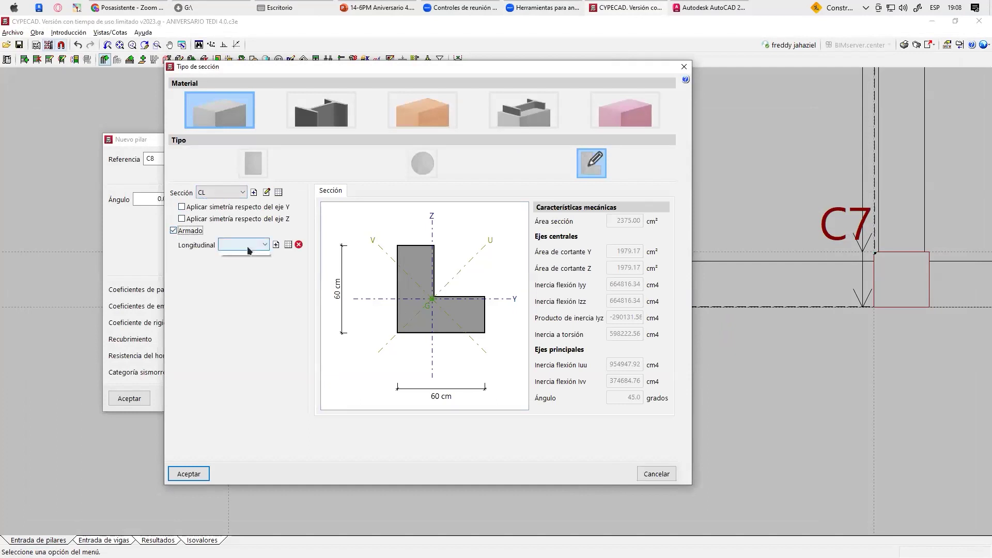
click(275, 244)
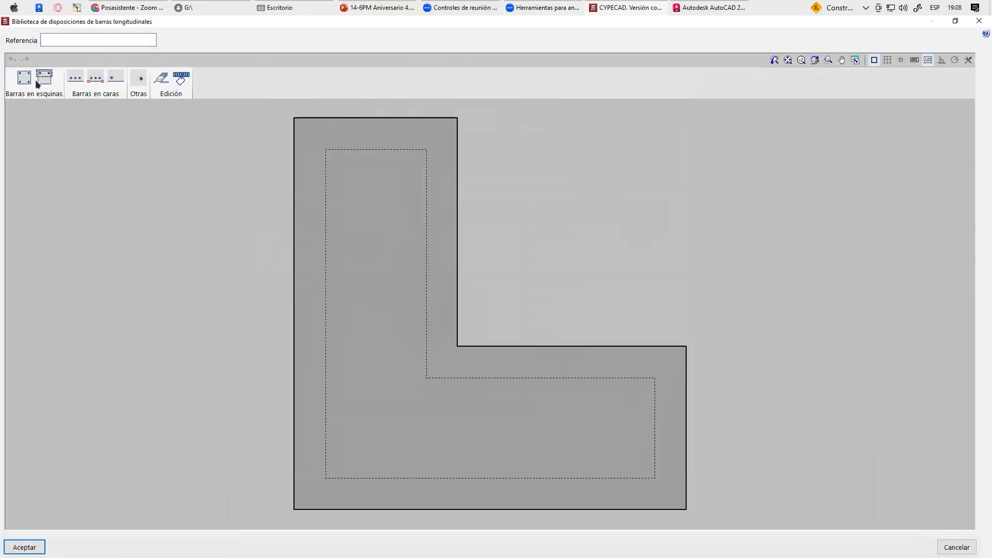
click(70, 41)
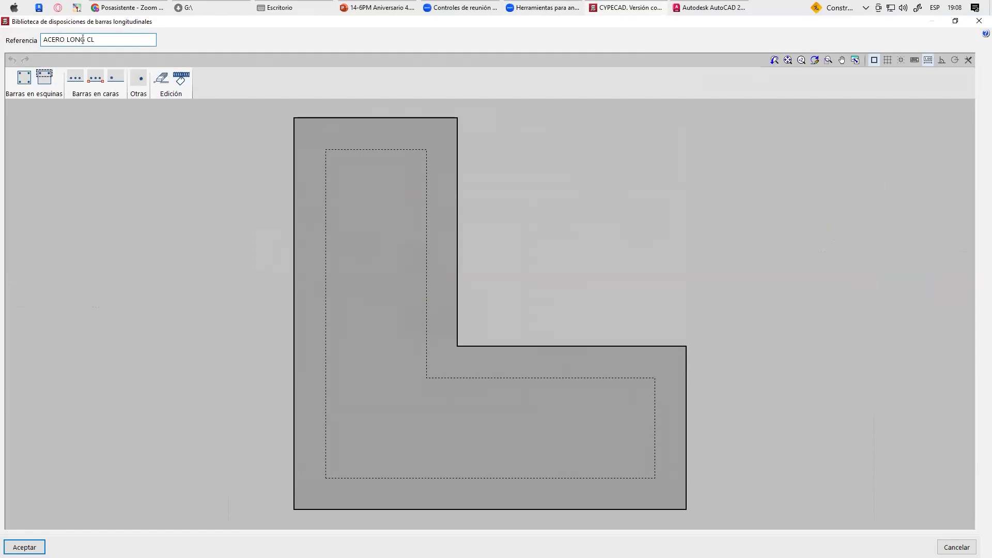
Place single bars at the section's corners and 2 intermediate bars along each long face of both legs, accepting the arrangement
click(24, 78)
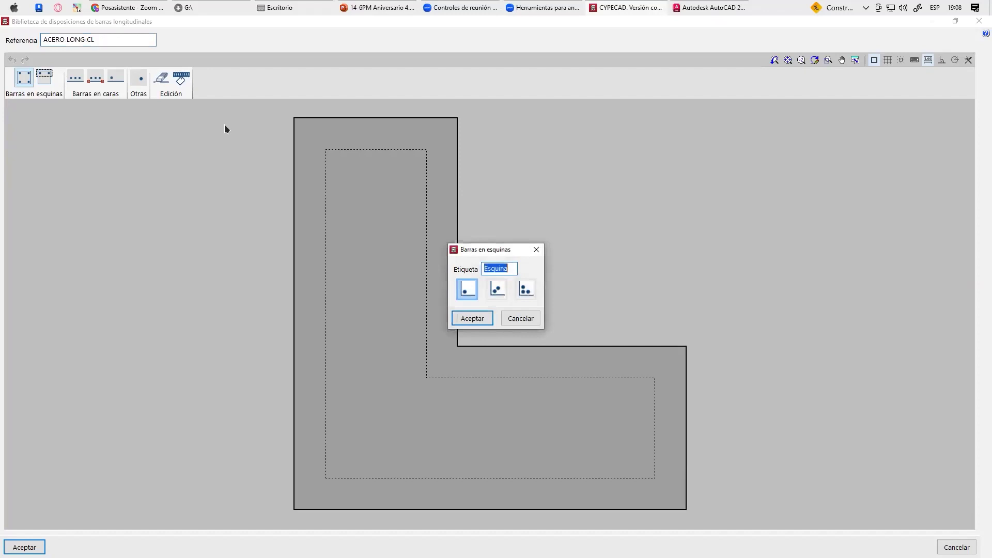
click(490, 322)
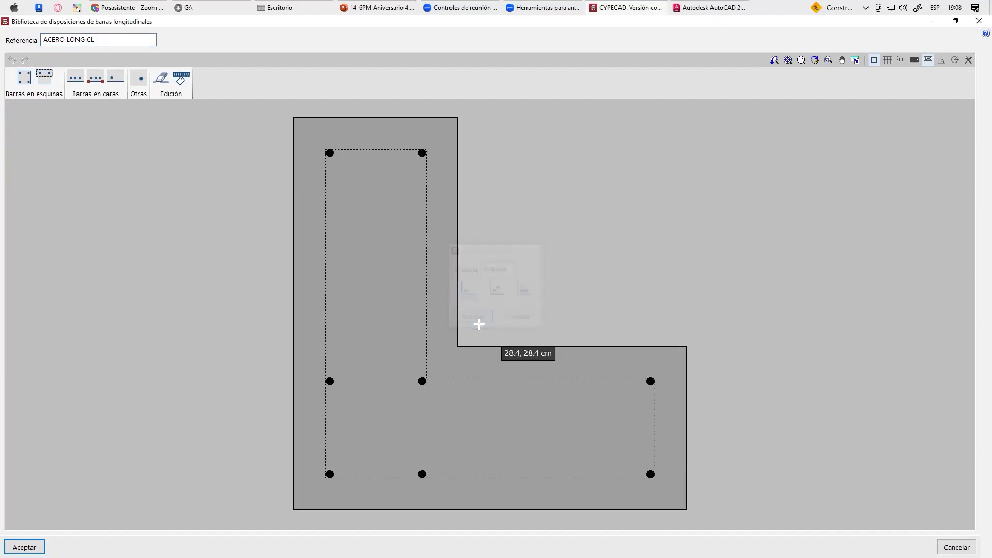
click(96, 79)
key(Tab)
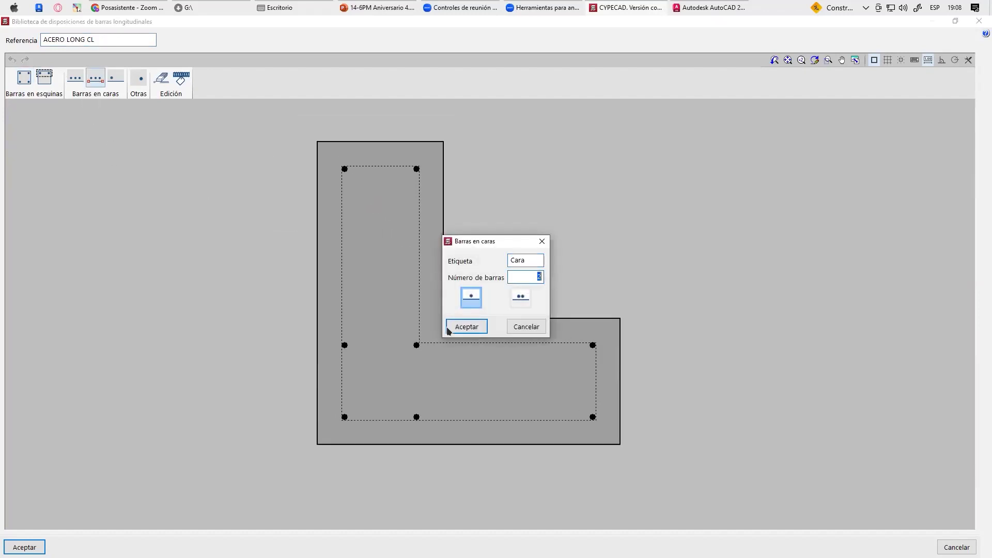
click(468, 327)
click(345, 169)
click(342, 343)
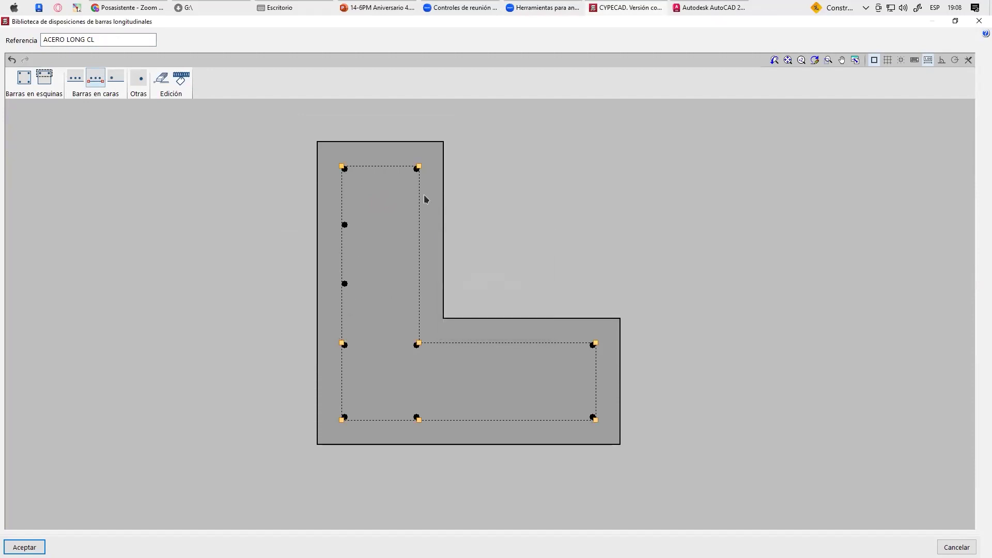
click(417, 344)
click(418, 343)
click(594, 418)
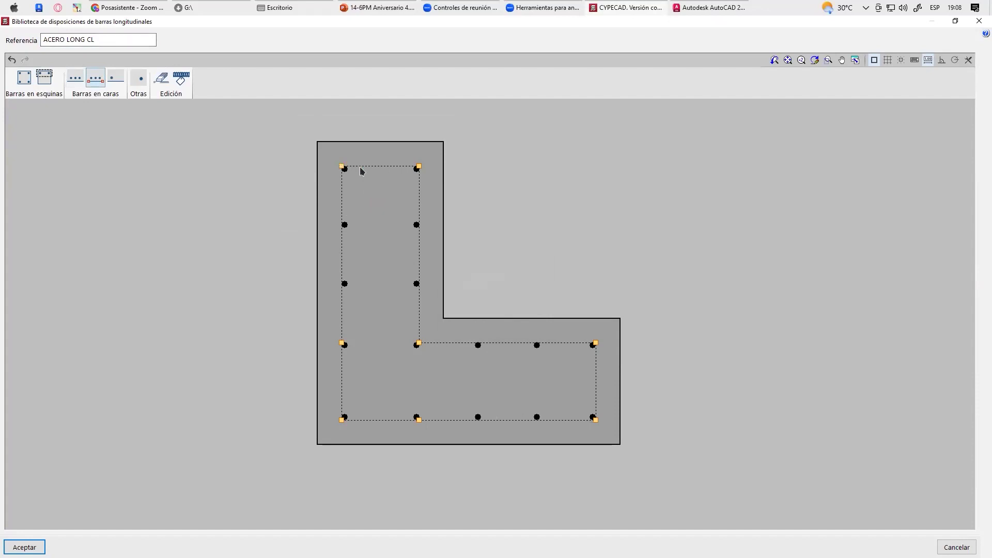
click(24, 547)
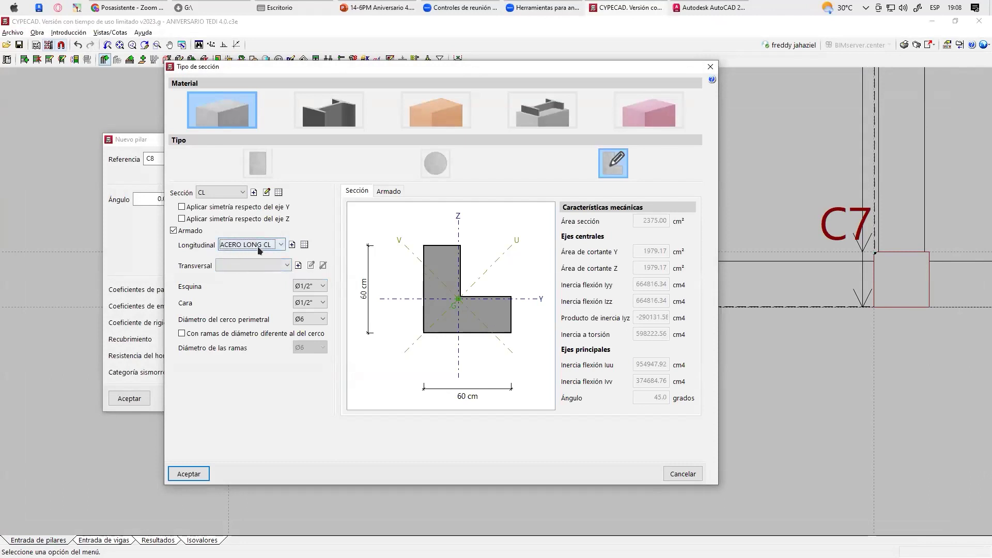
Start a new transverse stirrup arrangement and draw a closed stirrup around the corner bars of the full vertical leg
click(298, 265)
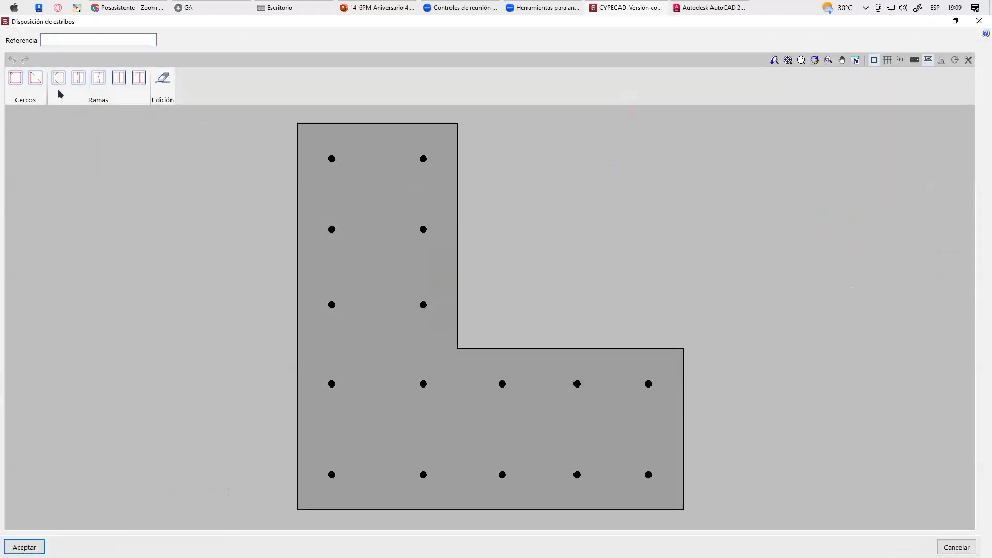
scroll(279, 155, down, 1)
click(19, 82)
click(324, 158)
click(398, 416)
click(324, 415)
right_click(362, 312)
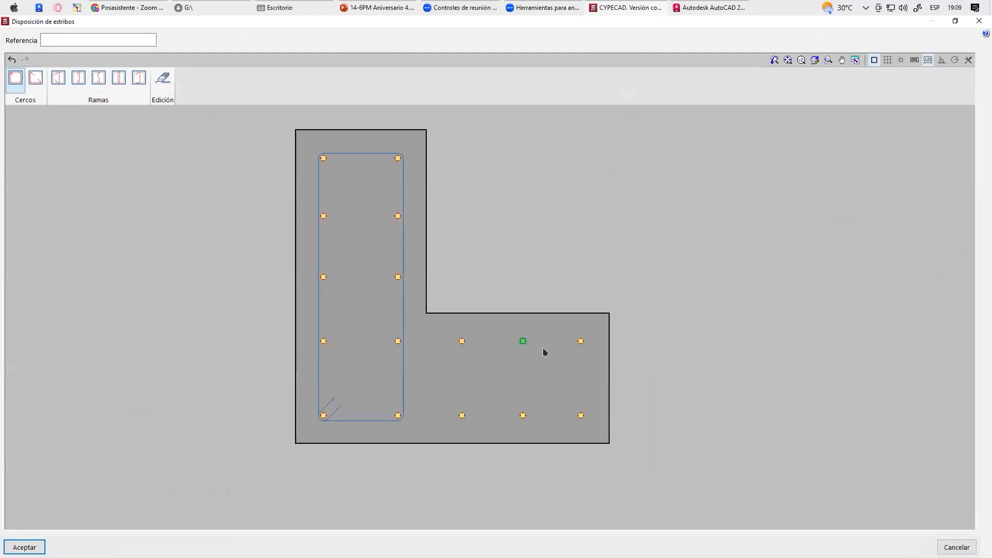
Draw a second closed stirrup around the corner bars of the full horizontal leg
click(581, 341)
click(581, 415)
click(323, 341)
right_click(470, 377)
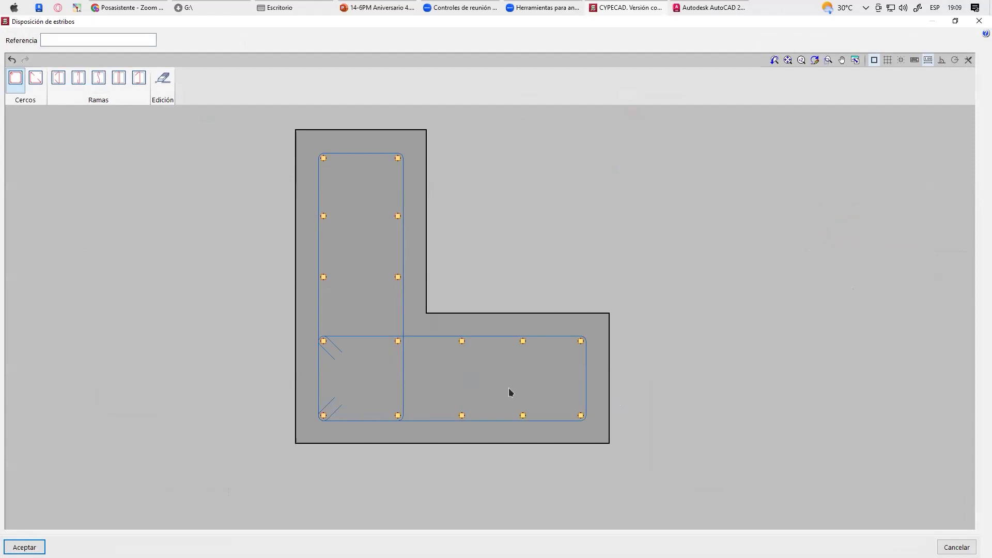
Add a straight tie with 135-degree hooks between the second pair of bars from the top of the vertical leg
click(59, 78)
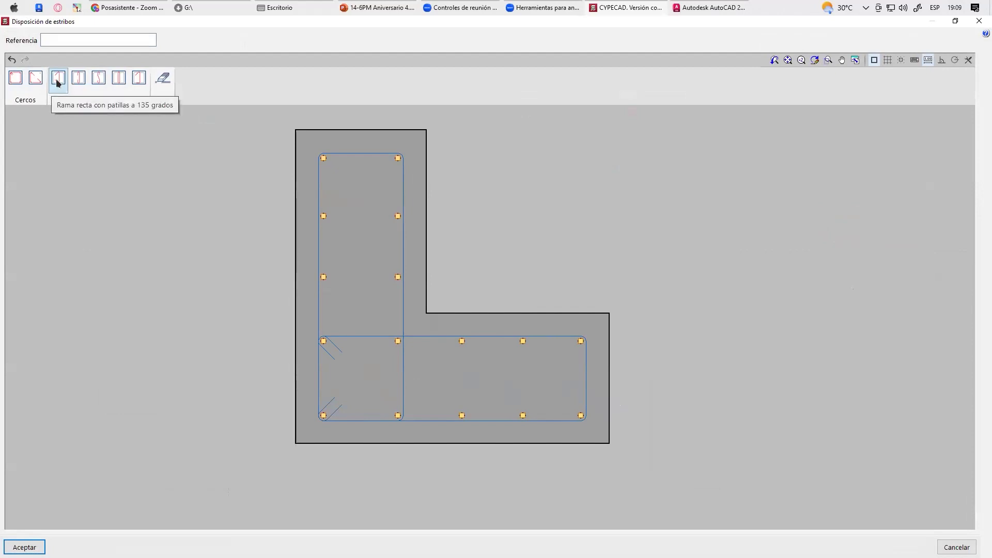
click(323, 216)
click(398, 216)
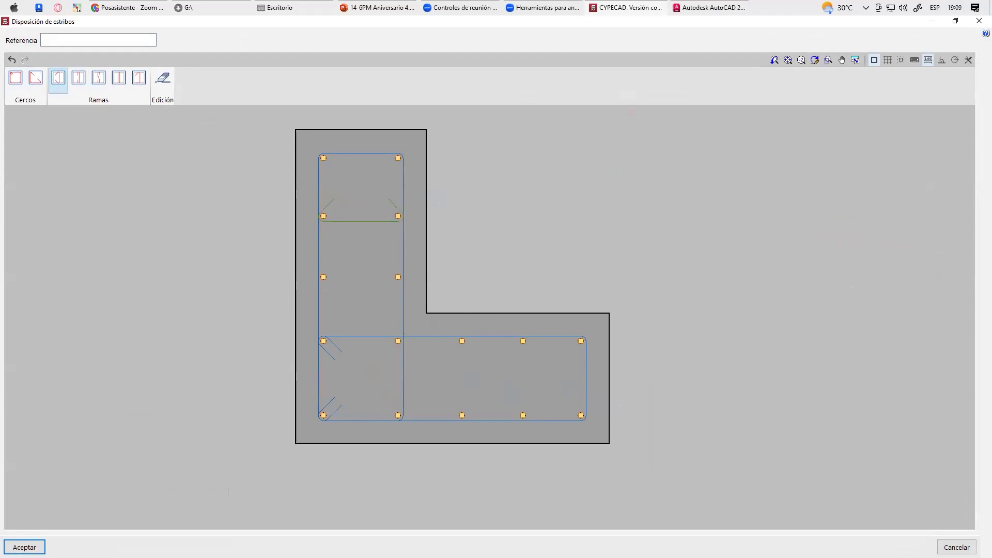
mouse_move(431, 212)
mouse_down()
mouse_move(446, 214)
mouse_move(440, 262)
mouse_move(448, 248)
mouse_up()
drag(457, 241, 478, 251)
drag(484, 248, 487, 248)
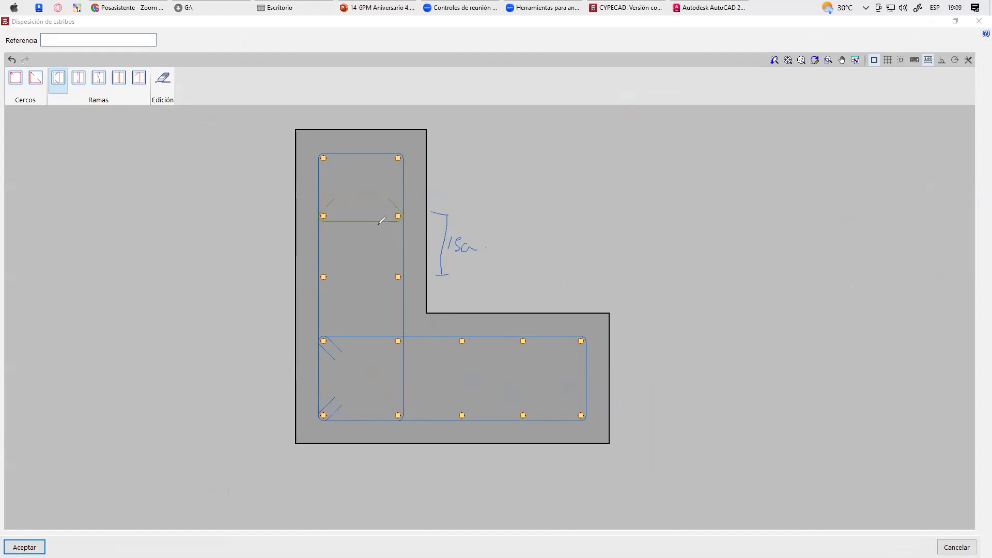
drag(315, 216, 403, 222)
mouse_move(392, 271)
mouse_down()
mouse_move(353, 263)
mouse_move(375, 301)
mouse_move(387, 262)
mouse_move(352, 278)
mouse_up()
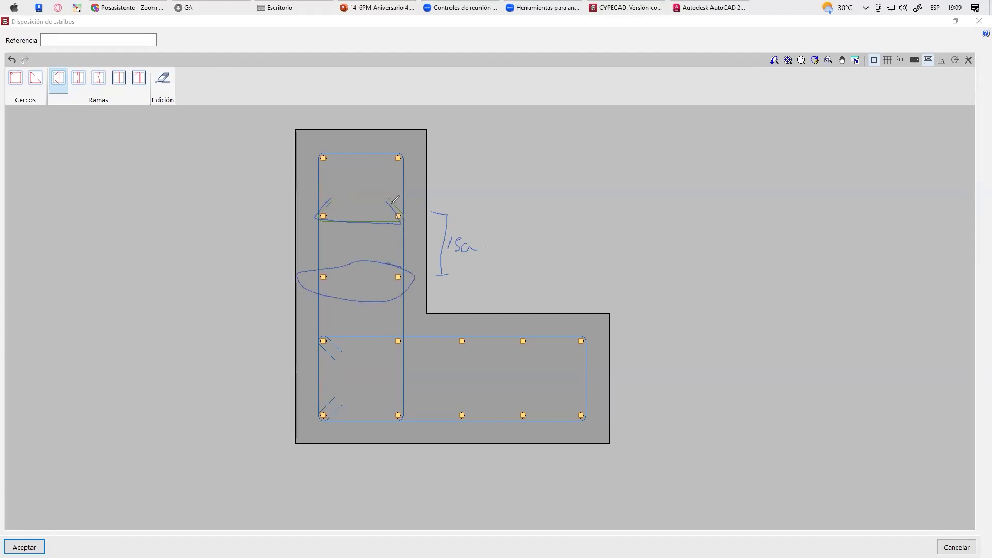
mouse_move(626, 250)
mouse_down()
mouse_move(481, 246)
mouse_move(491, 261)
mouse_up()
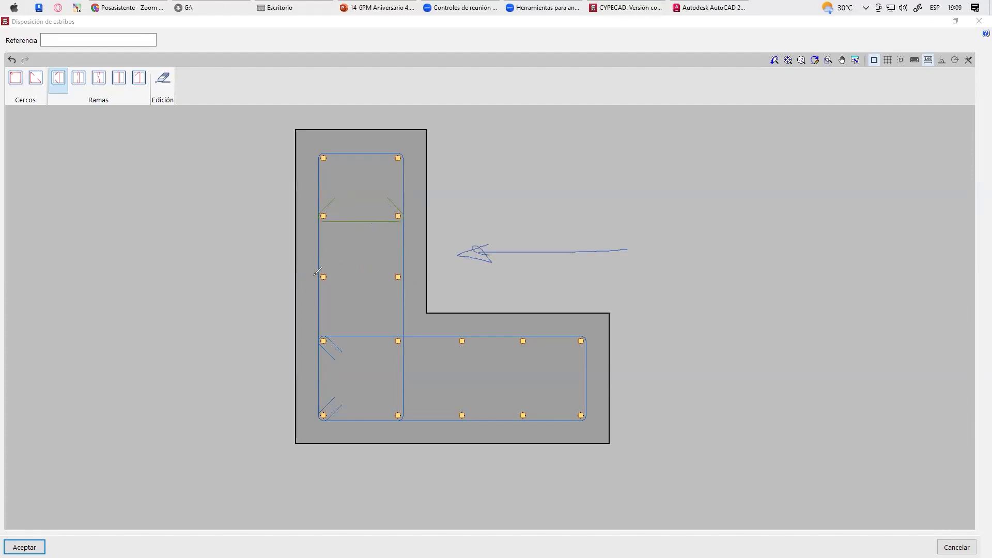
drag(363, 286, 396, 269)
drag(314, 274, 303, 277)
key(Escape)
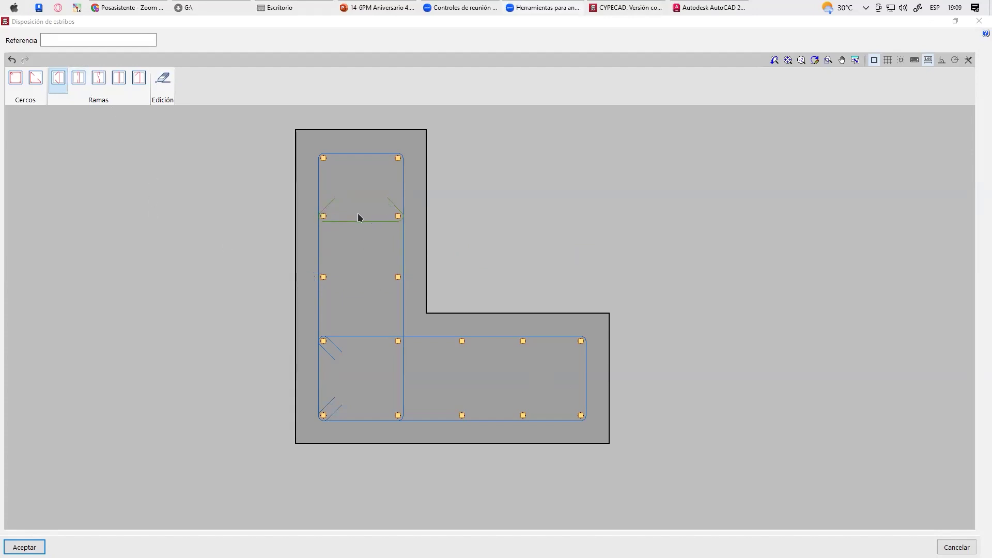
Add a straight hooked tie across the horizontal leg's second bar pair from its free end and save the arrangement as ESTRIBO CL
click(520, 263)
click(523, 342)
click(523, 416)
click(68, 39)
text(ESTRIBO CL)
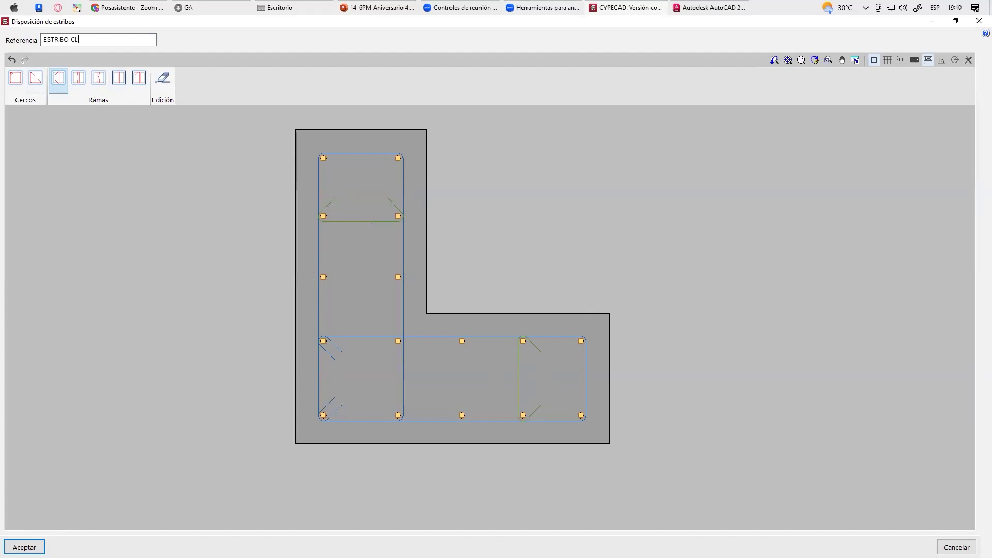
click(24, 546)
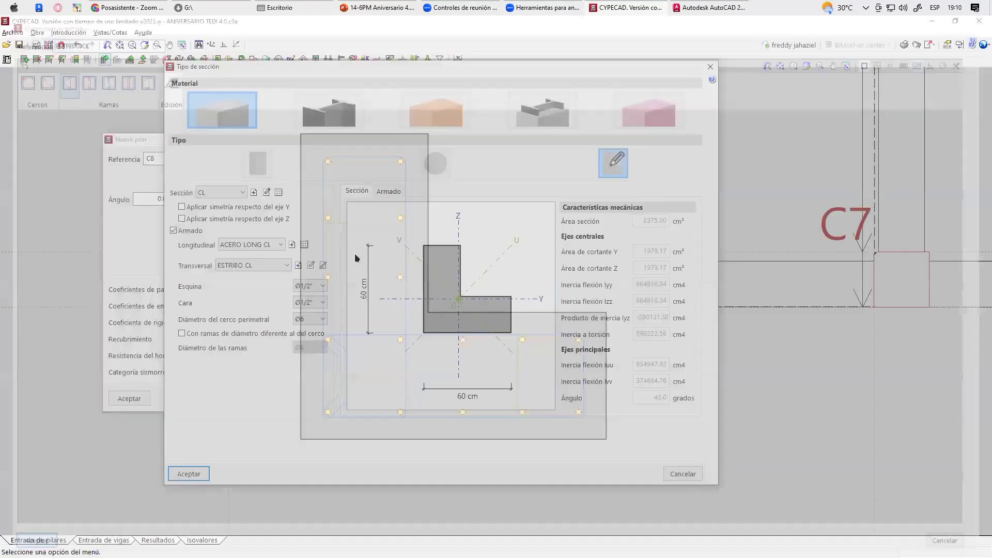
Set the corner and face bars to Ø5/8" and the perimeter stirrup to Ø3/8", and accept the CL section for Forjado 3
click(305, 288)
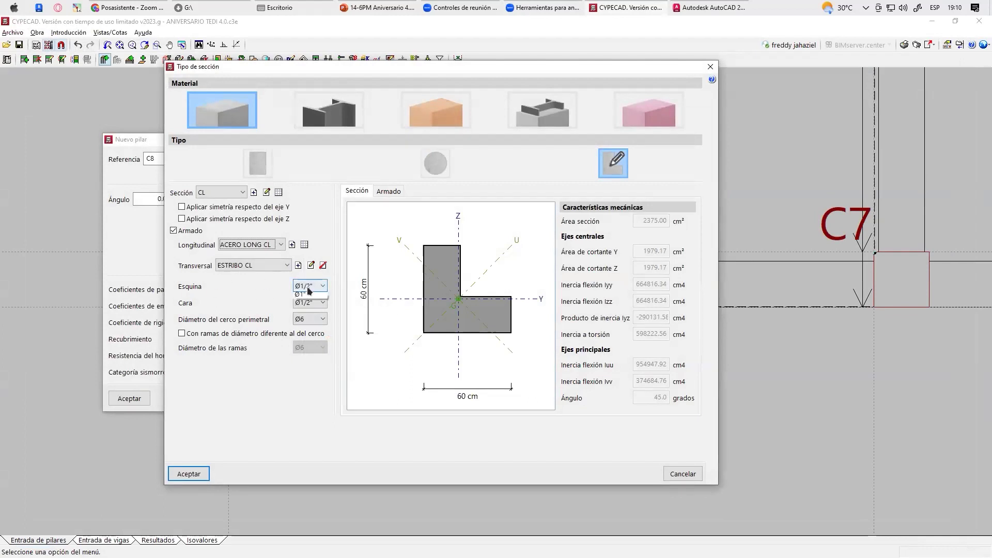
click(306, 307)
click(302, 303)
click(305, 323)
click(306, 325)
click(308, 336)
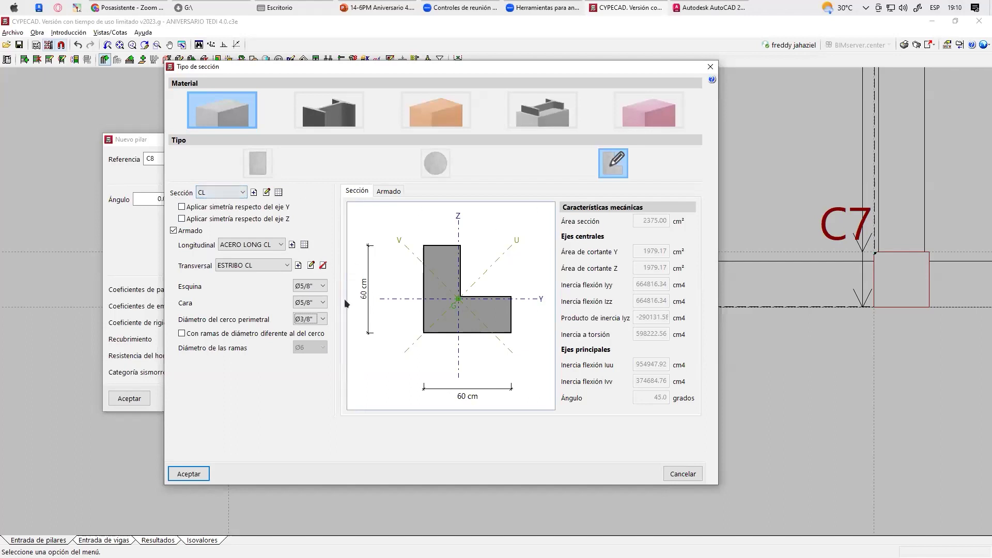
click(190, 474)
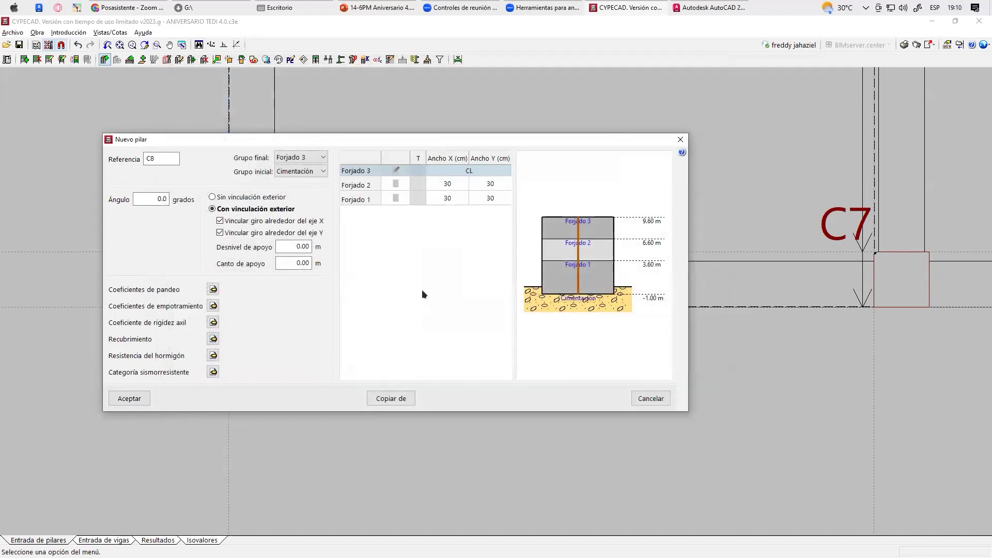
Assign the generic CL section to Forjado 2 with ESTRIBO CL transverse reinforcement, Ø5/8" corner and face bars and a Ø3/8" perimeter stirrup
click(390, 188)
click(395, 184)
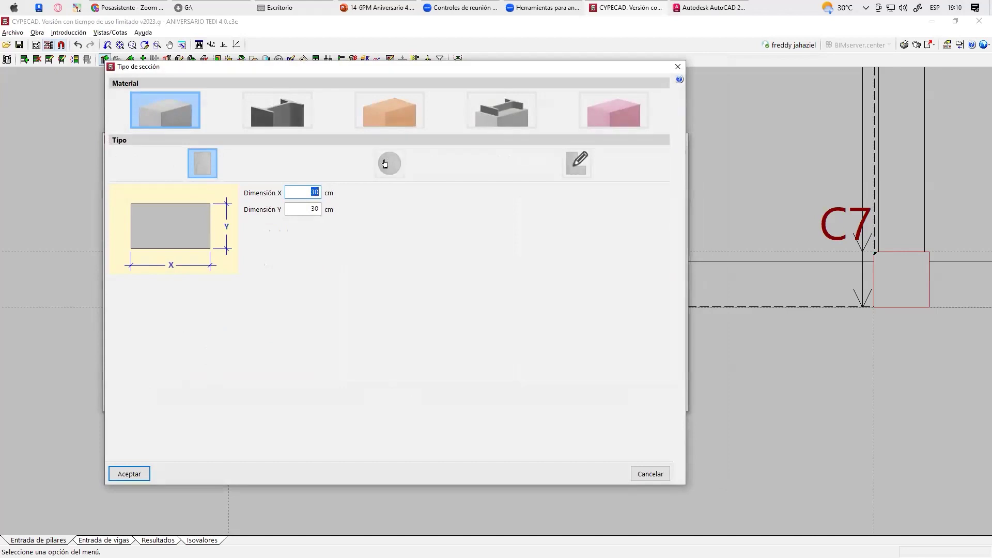
click(576, 162)
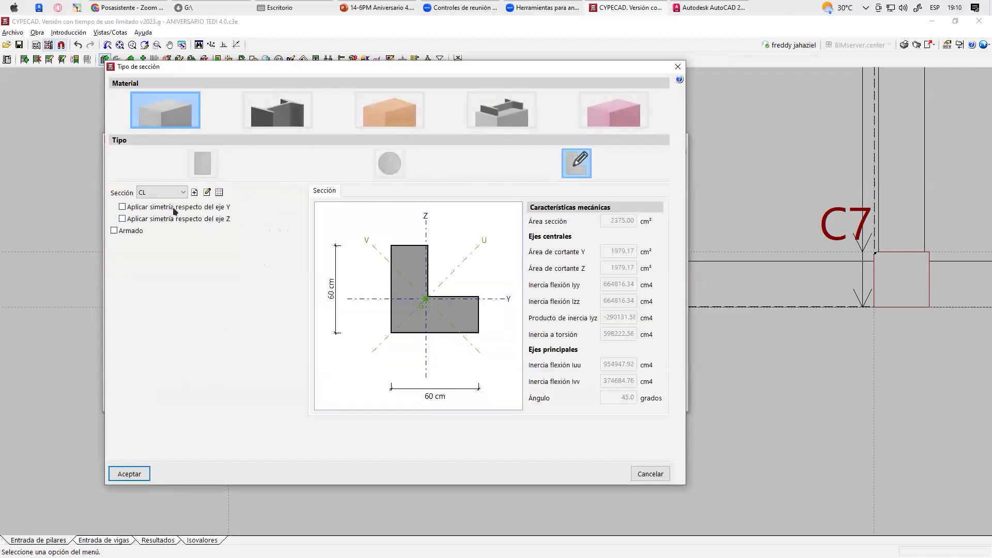
click(115, 231)
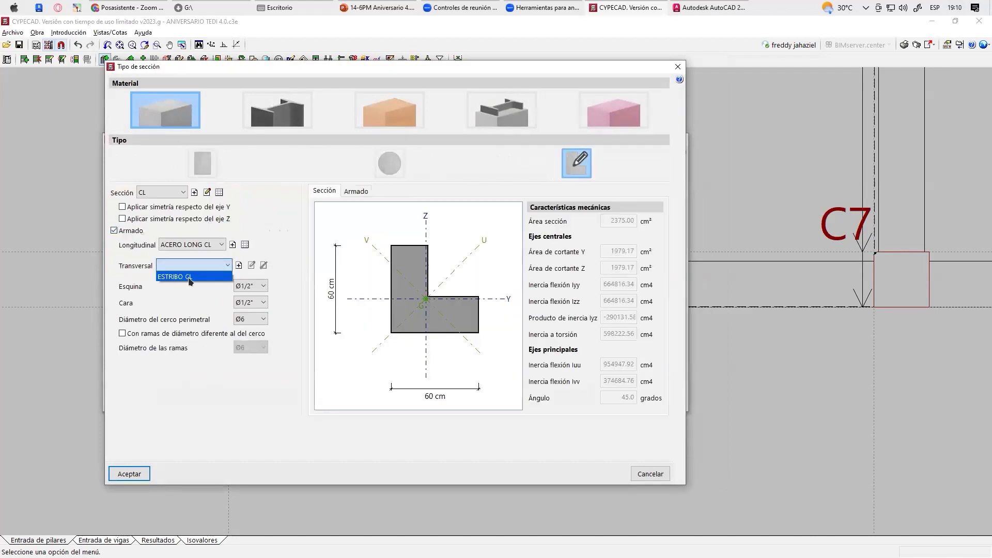
click(253, 286)
click(254, 306)
click(256, 302)
click(251, 324)
click(251, 319)
click(251, 353)
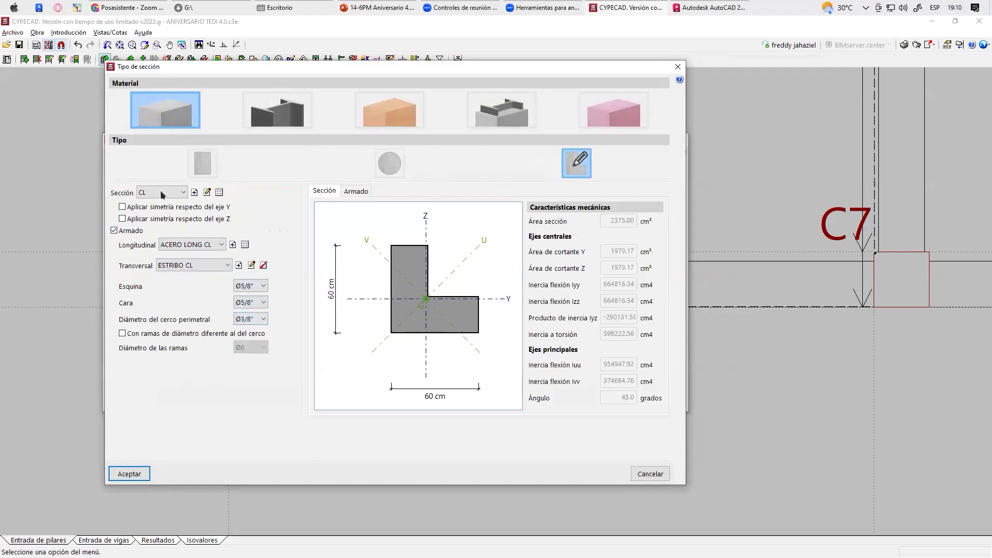
click(130, 474)
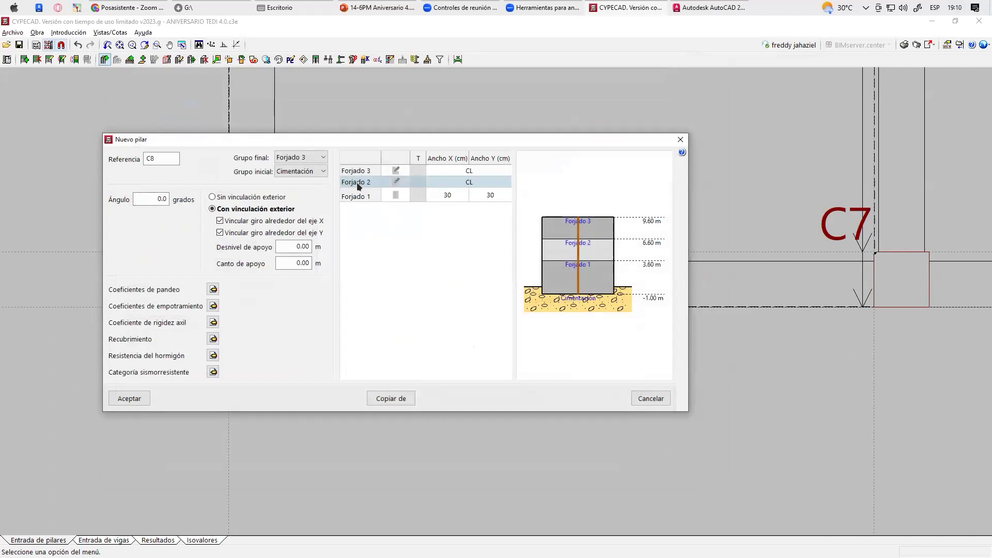
Give Forjado 1 the generic CL section with ESTRIBO CL, Ø5/8" corner and face bars and a Ø3/8" perimeter stirrup
click(397, 196)
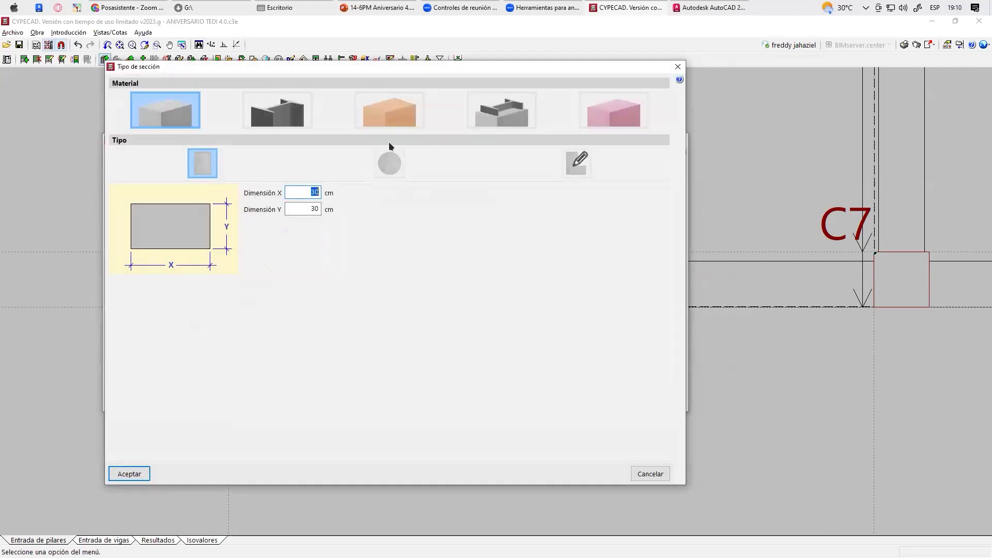
click(568, 169)
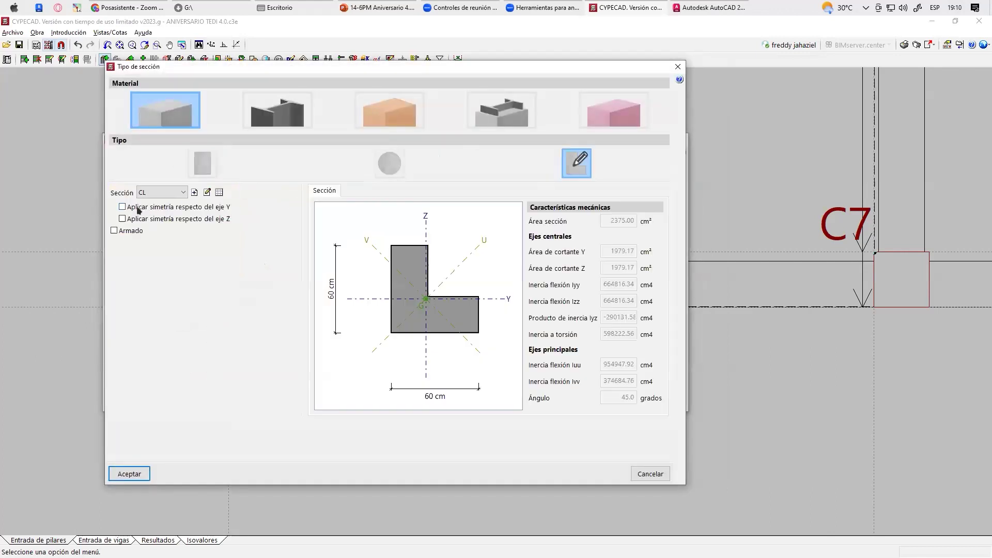
click(115, 230)
click(196, 266)
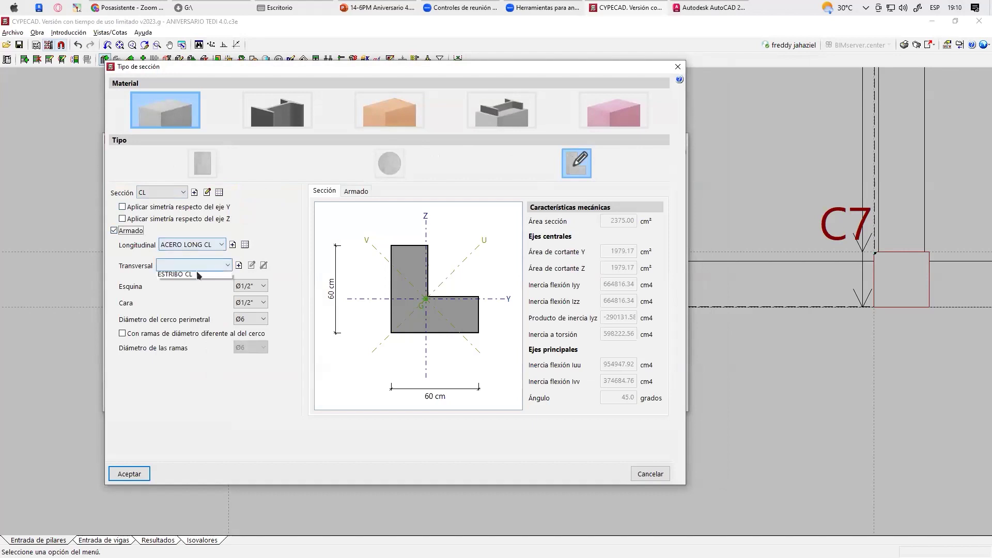
click(192, 275)
click(263, 286)
click(256, 305)
click(263, 302)
click(245, 323)
click(263, 318)
click(247, 345)
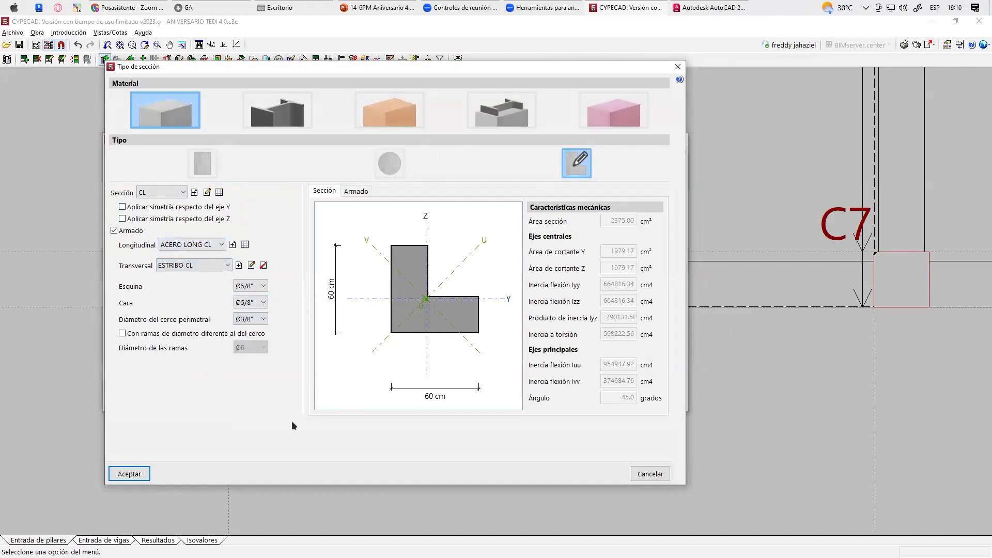
click(132, 473)
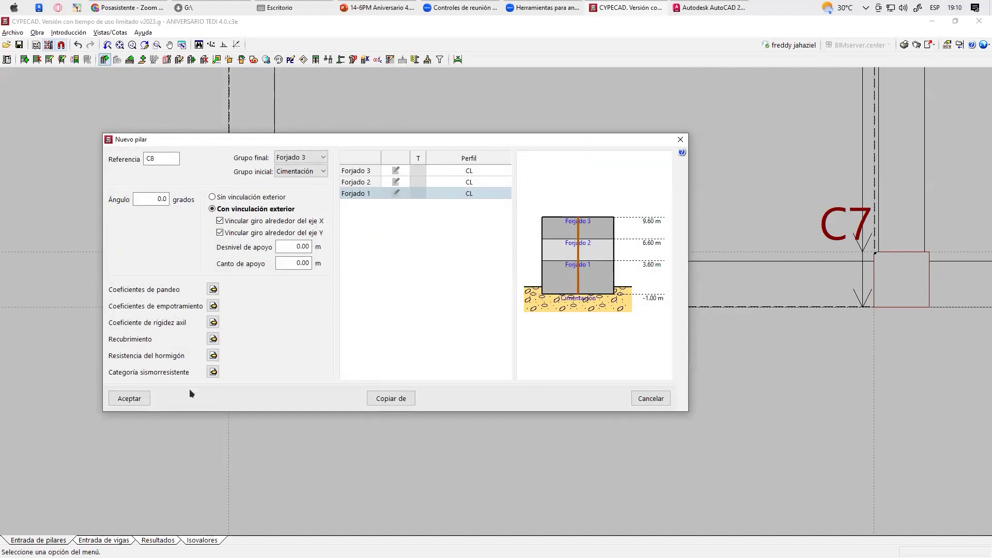
Accept the new CL column definition and place column C8 at the plan's upper-left corner
click(132, 399)
middle_drag(299, 240, 339, 248)
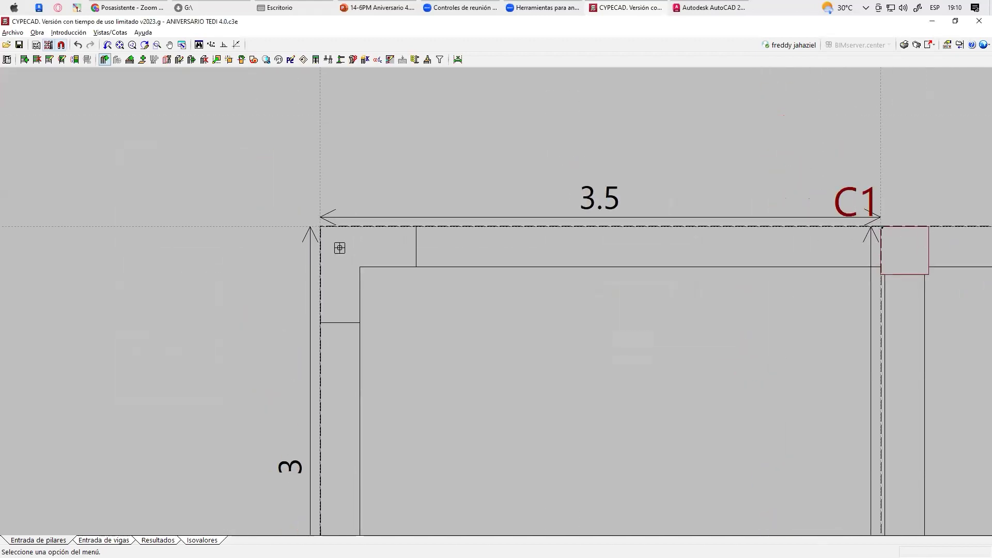
scroll(340, 248, up, 1)
scroll(319, 222, down, 4)
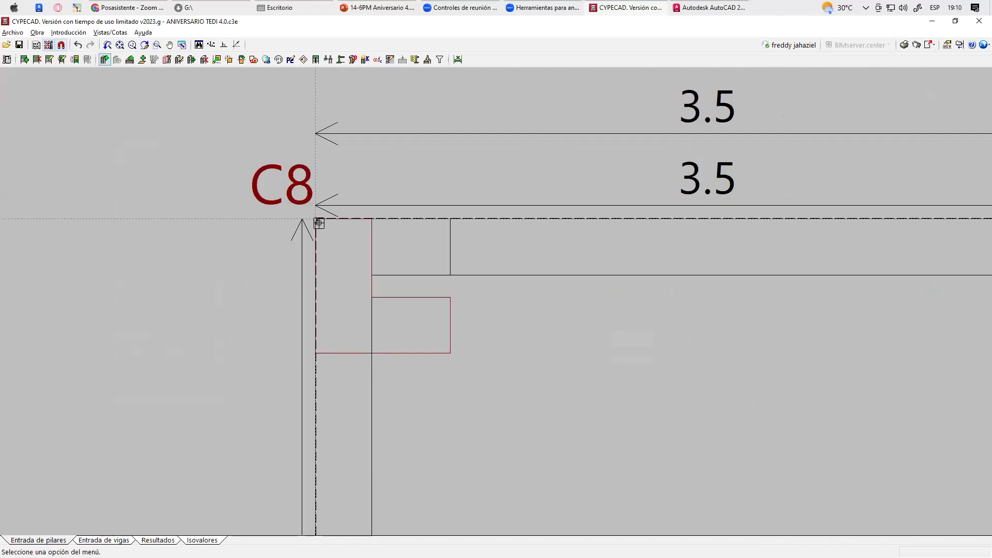
scroll(625, 206, up, 5)
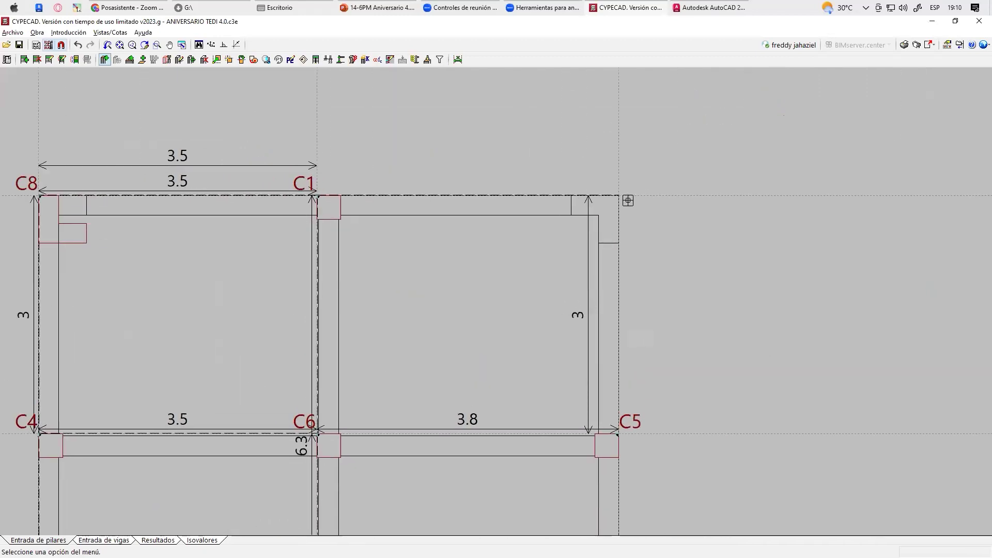
Place CL columns at the plan's upper-right, lower-left and lower-right corners
scroll(623, 201, down, 3)
scroll(631, 189, up, 1)
click(622, 182)
scroll(634, 133, down, 3)
scroll(310, 356, up, 4)
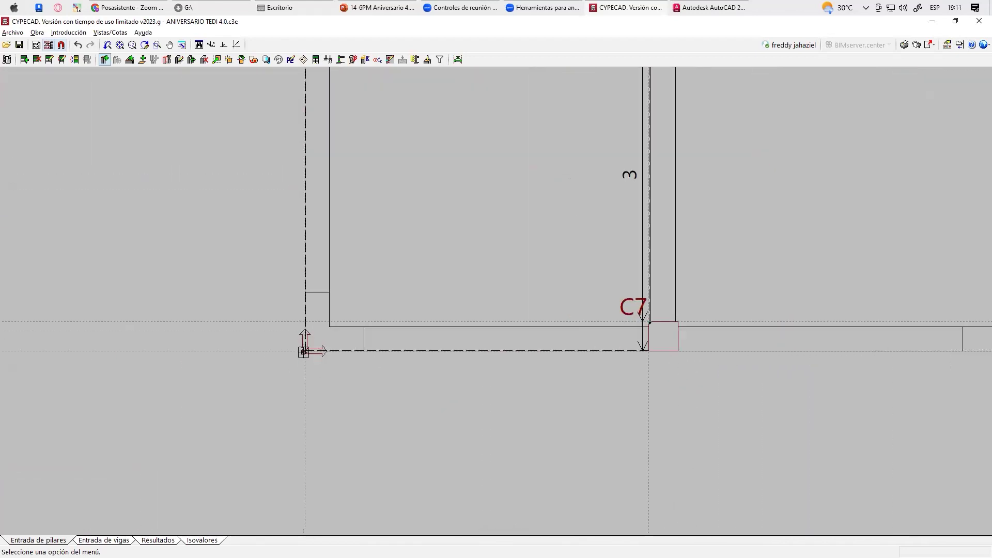
scroll(308, 352, up, 3)
click(306, 338)
scroll(307, 338, down, 4)
scroll(563, 297, up, 2)
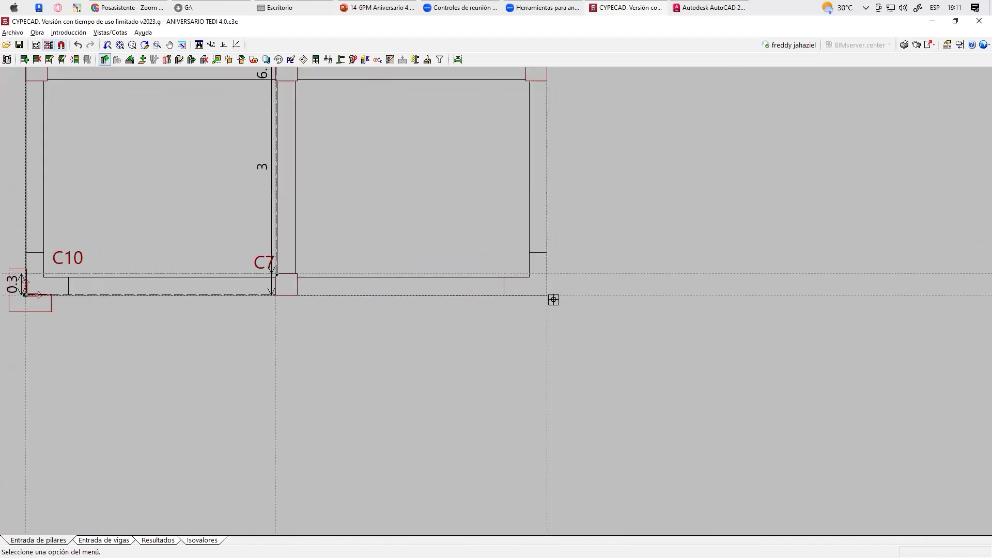
click(547, 295)
scroll(568, 305, down, 4)
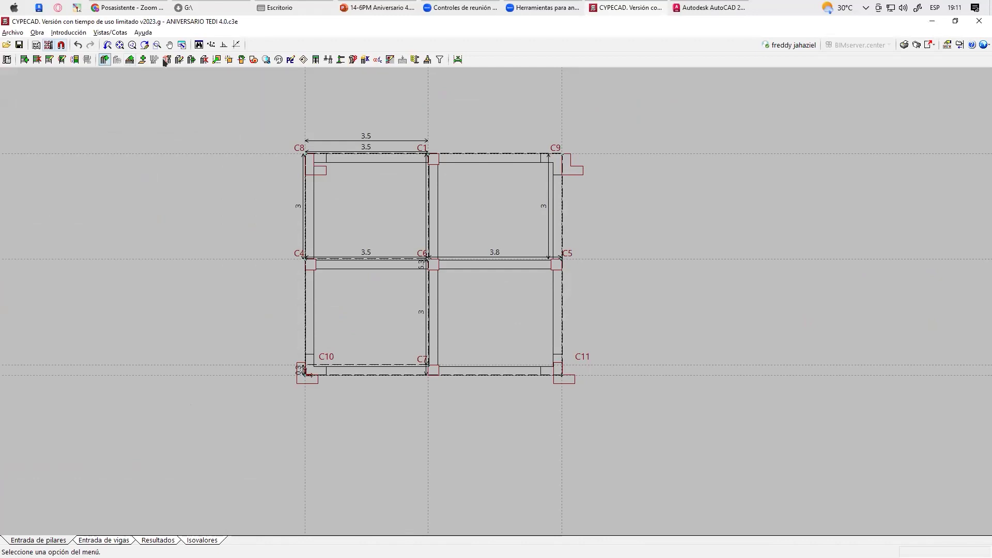
Edit corner column C8 and set its angle to -90 degrees
click(179, 59)
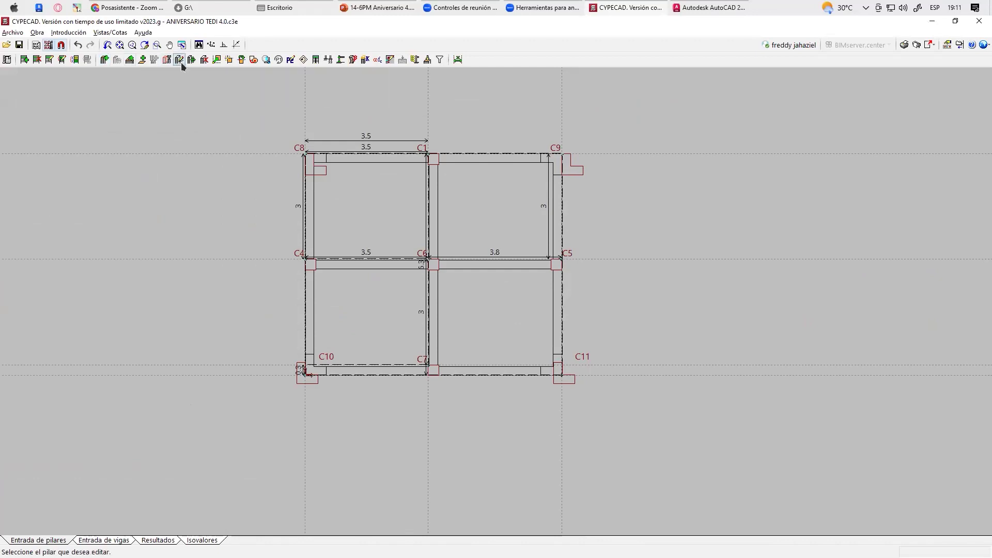
scroll(299, 132, up, 1)
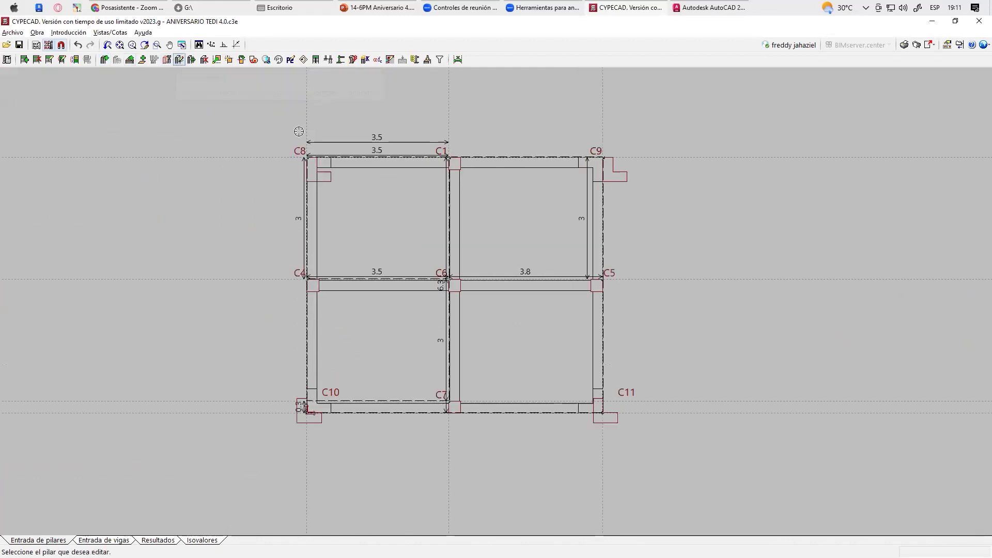
scroll(298, 132, up, 1)
click(320, 178)
click(299, 213)
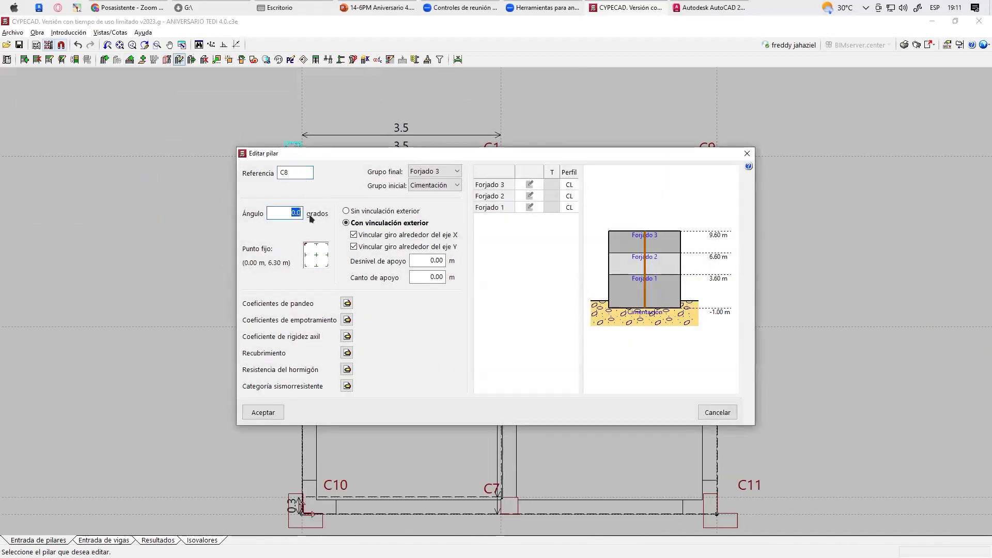
text(-90)
click(263, 412)
scroll(253, 174, up, 2)
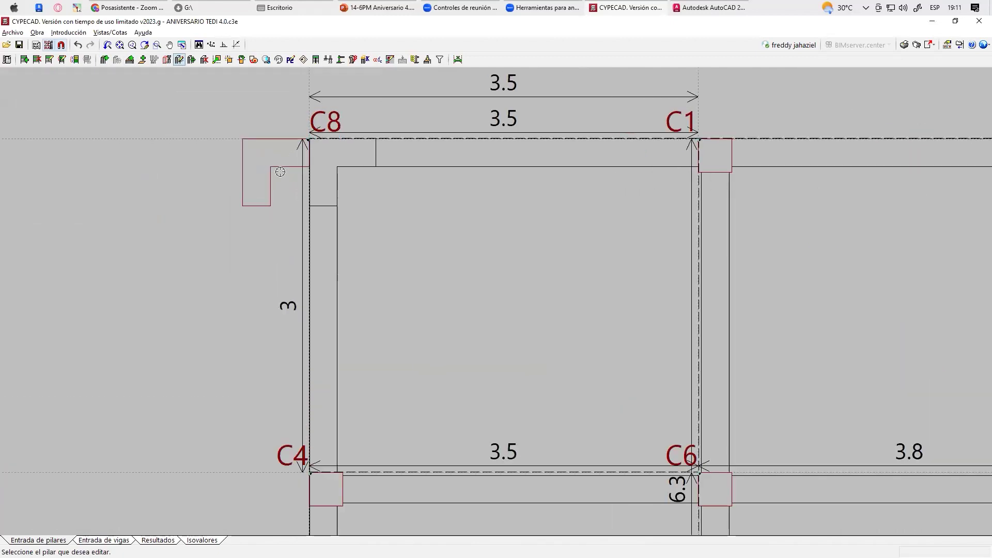
Change column C8's fixed point so its L shape fits the plan's upper-left corner outline
click(256, 172)
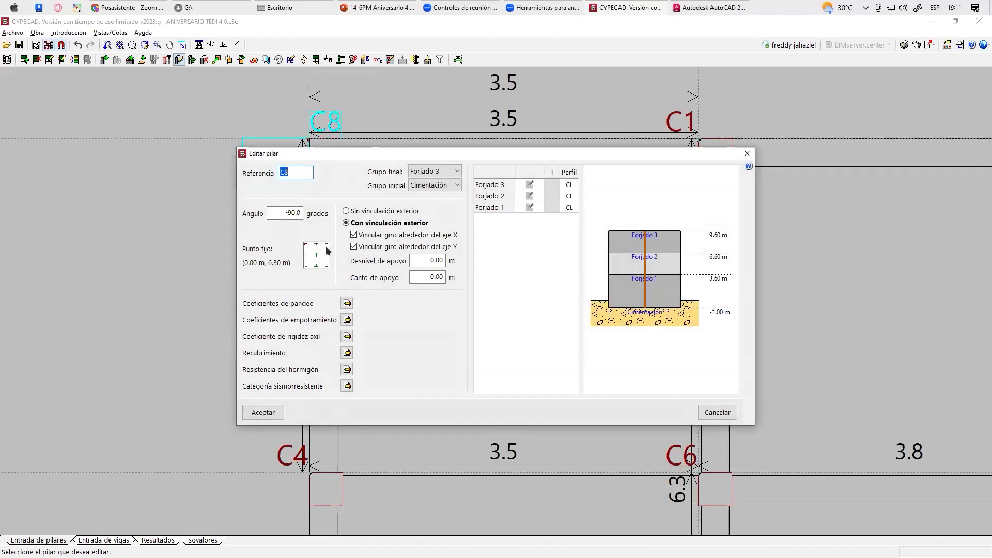
click(262, 412)
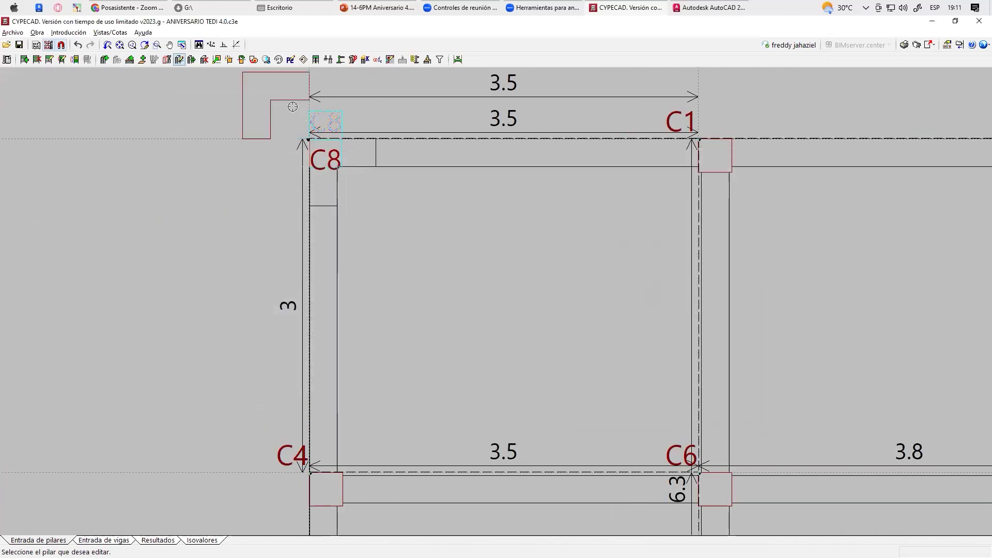
click(318, 144)
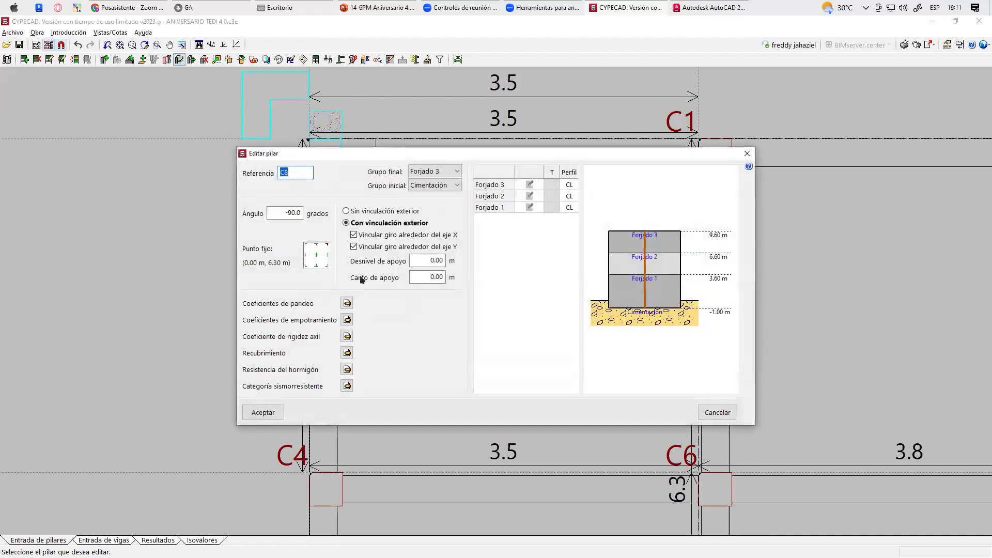
click(262, 412)
scroll(341, 210, up, 3)
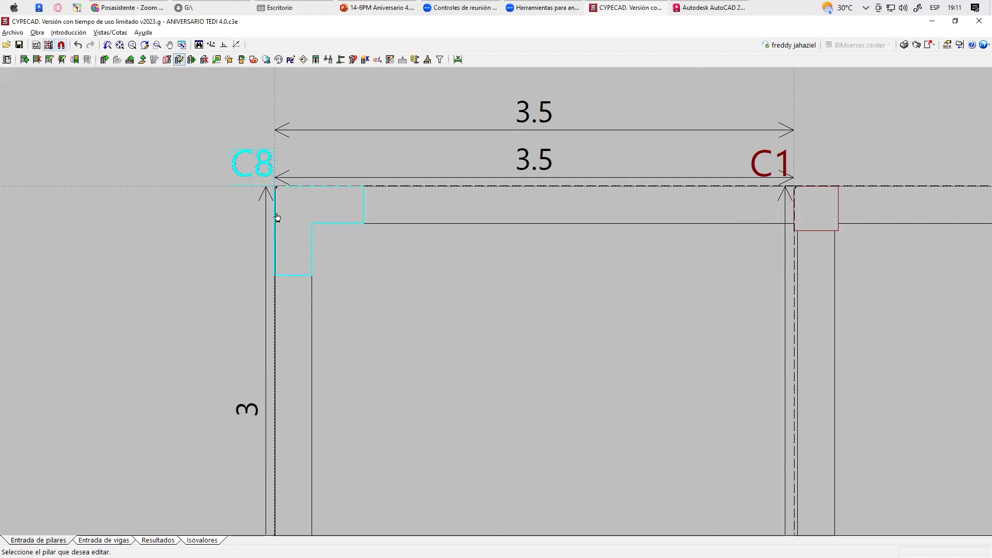
scroll(277, 217, down, 3)
scroll(475, 201, up, 3)
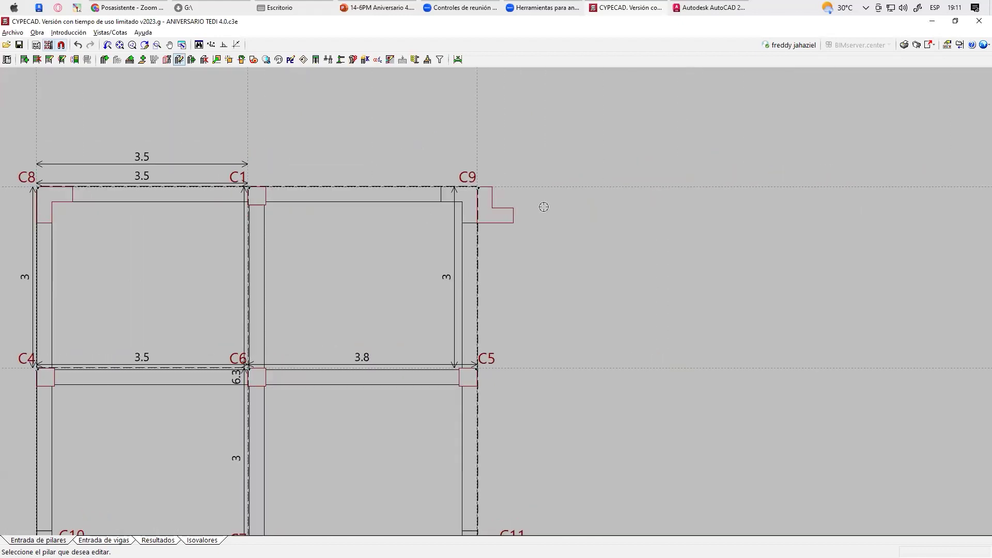
Try an angle of -90 degrees on corner column C9
scroll(475, 201, up, 1)
click(475, 202)
double_click(296, 213)
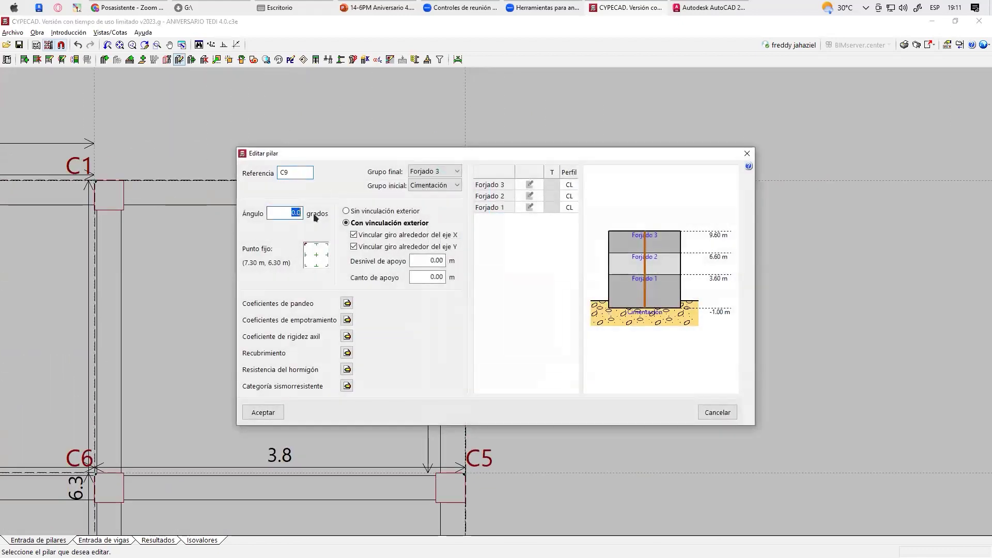
text(-90)
click(276, 410)
scroll(442, 238, up, 4)
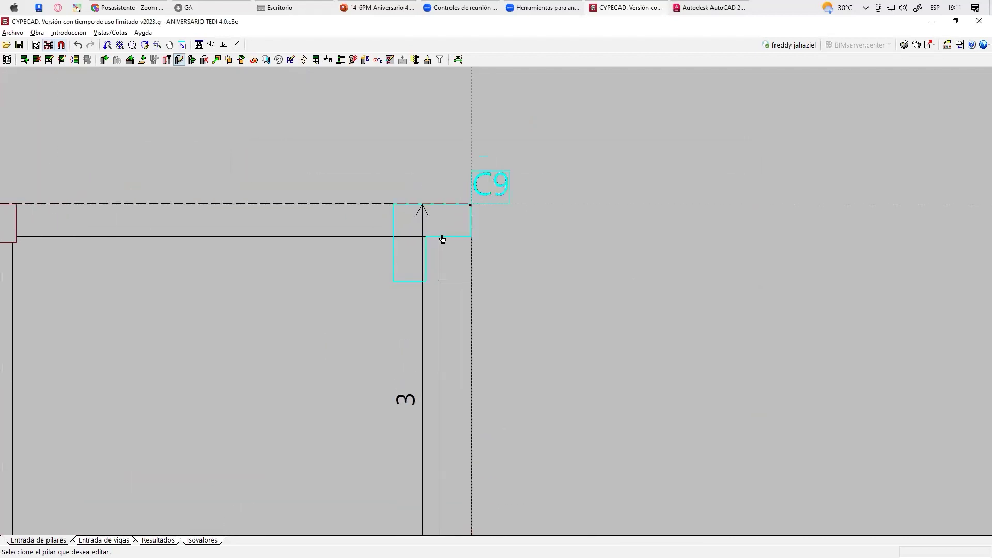
Set column C9's angle back to 0 degrees
click(442, 239)
double_click(294, 213)
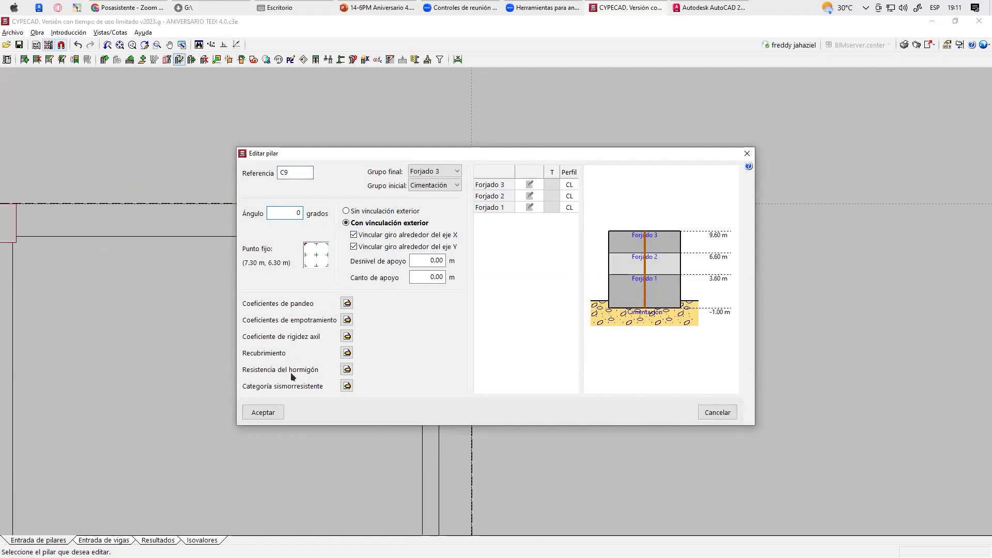
click(264, 411)
scroll(425, 220, down, 2)
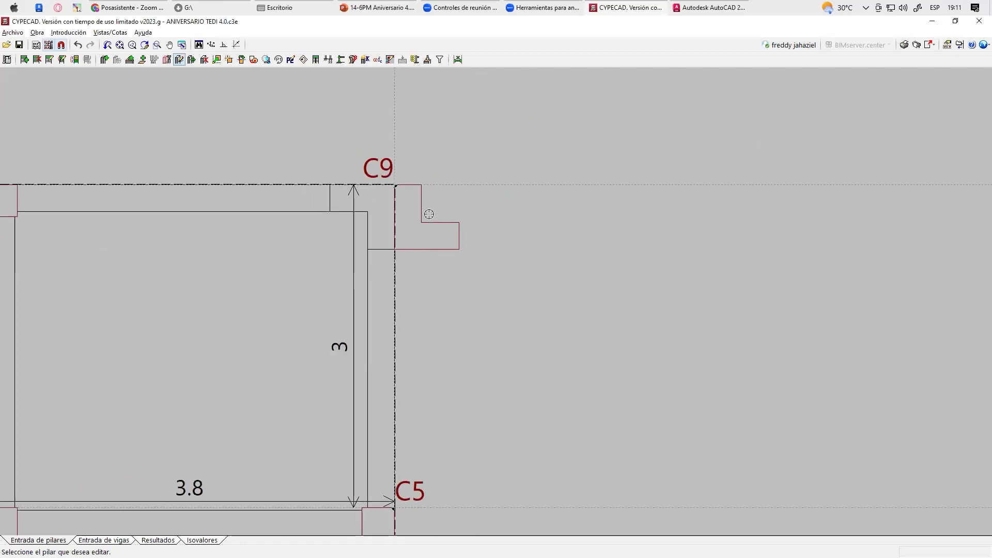
Try another rotation angle and fixed point on column C9 and reset its angle to 0 degrees
click(426, 220)
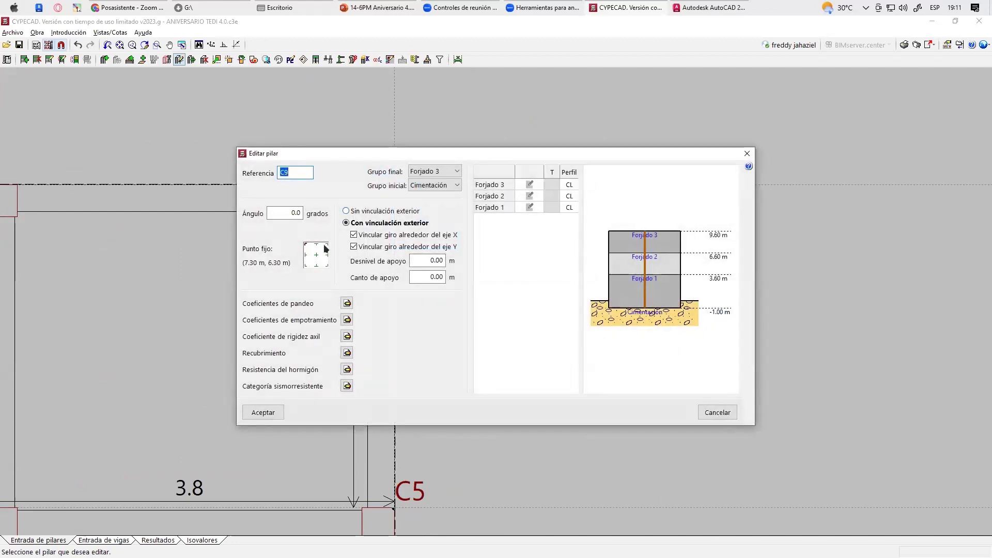
double_click(297, 213)
click(263, 412)
scroll(392, 227, up, 2)
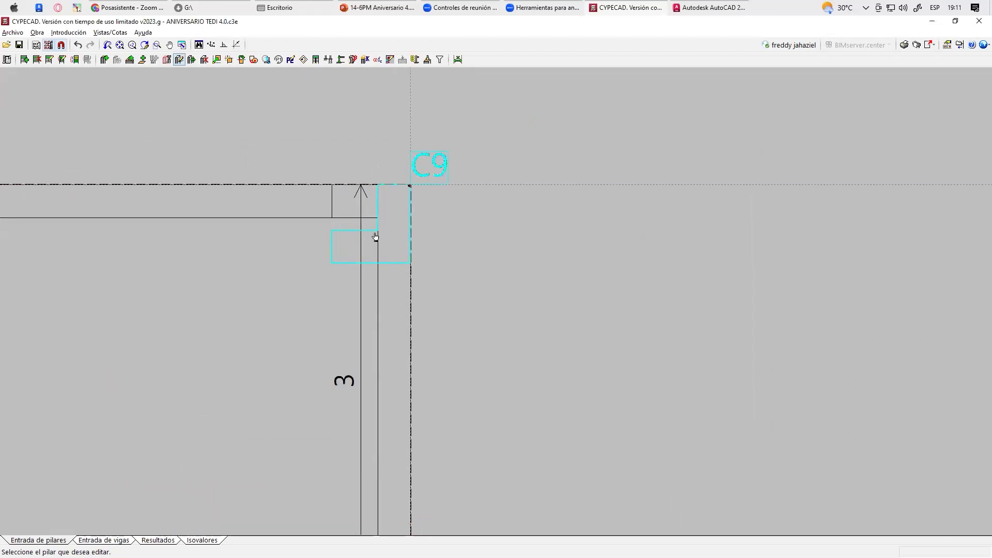
click(376, 237)
click(279, 411)
click(410, 189)
text(0)
click(284, 412)
Change corner column C9's fixed point to the lower-left corner of its L shape
click(400, 254)
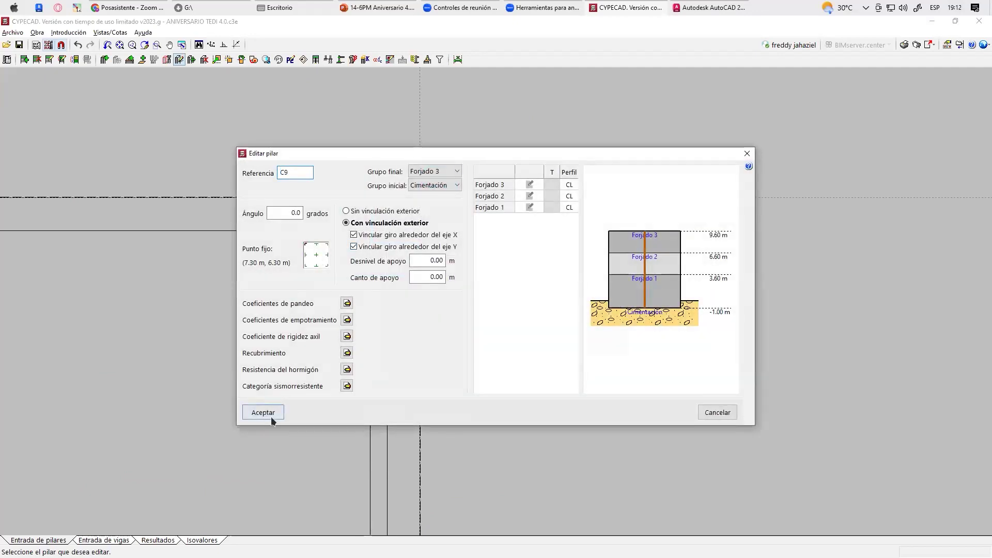
click(272, 414)
click(318, 267)
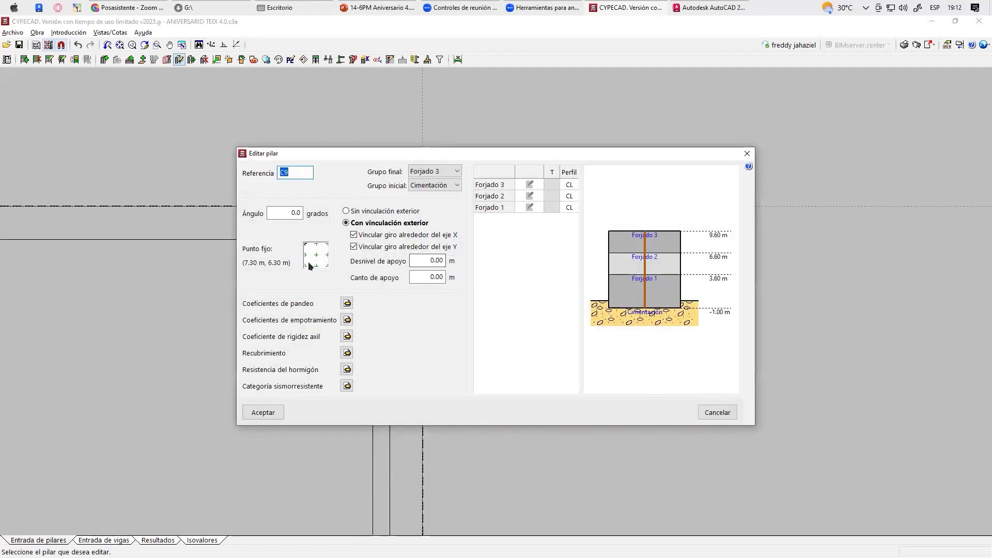
click(284, 412)
Set corner column C9's angle to 180 degrees so its L shape fits the plan's upper-right corner outline
click(449, 207)
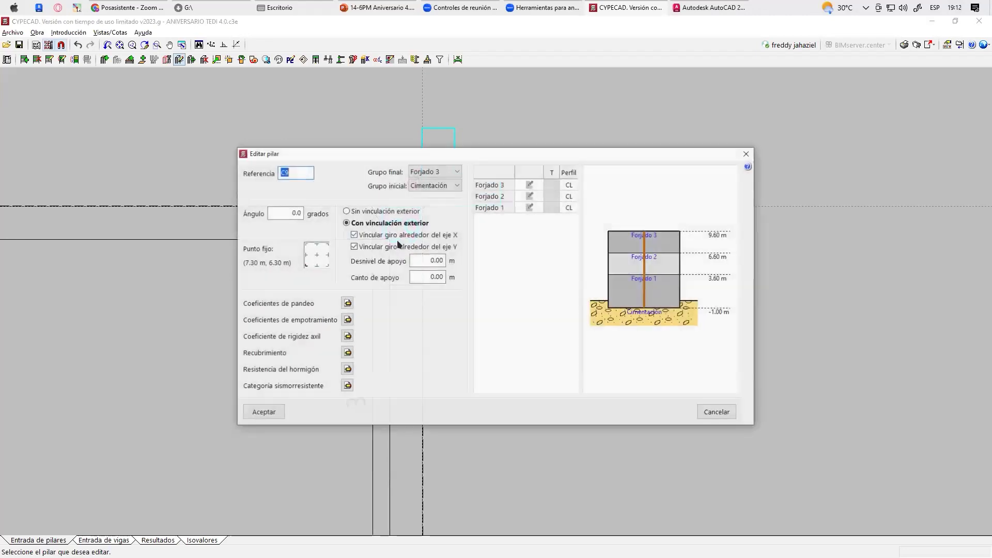
click(274, 212)
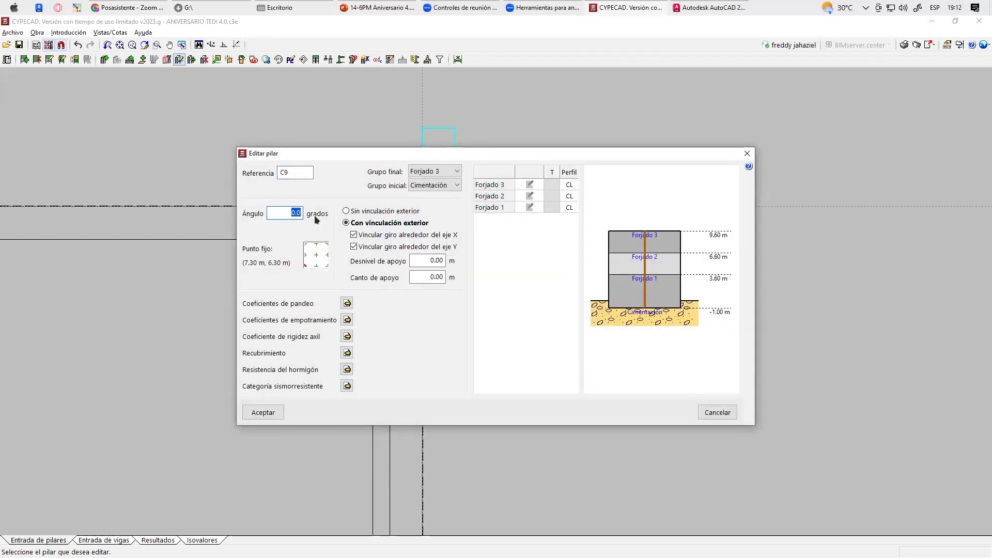
click(265, 412)
scroll(501, 210, up, 5)
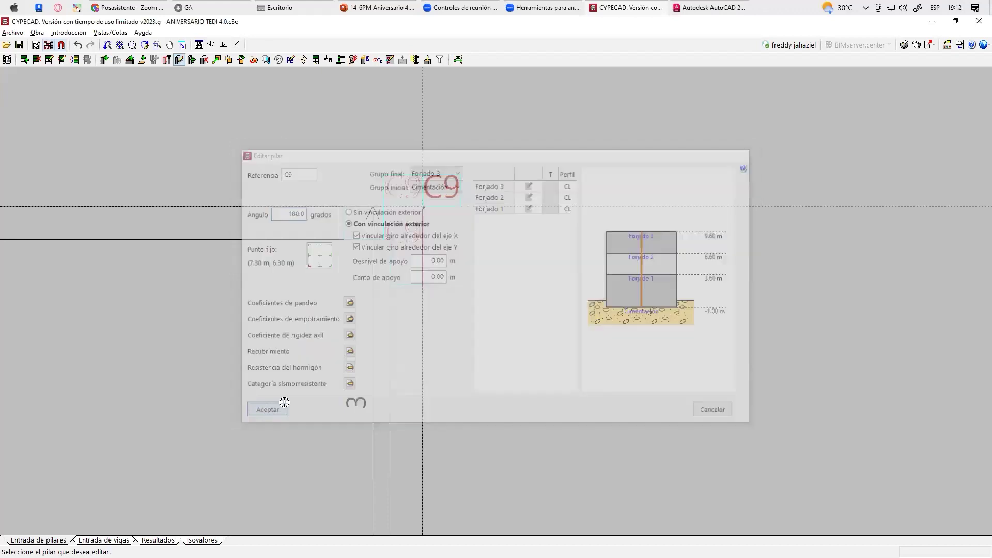
Change column C10's fixed point so its L shape fits the plan's lower-left corner outline
scroll(501, 210, down, 6)
scroll(389, 255, up, 4)
scroll(390, 255, up, 2)
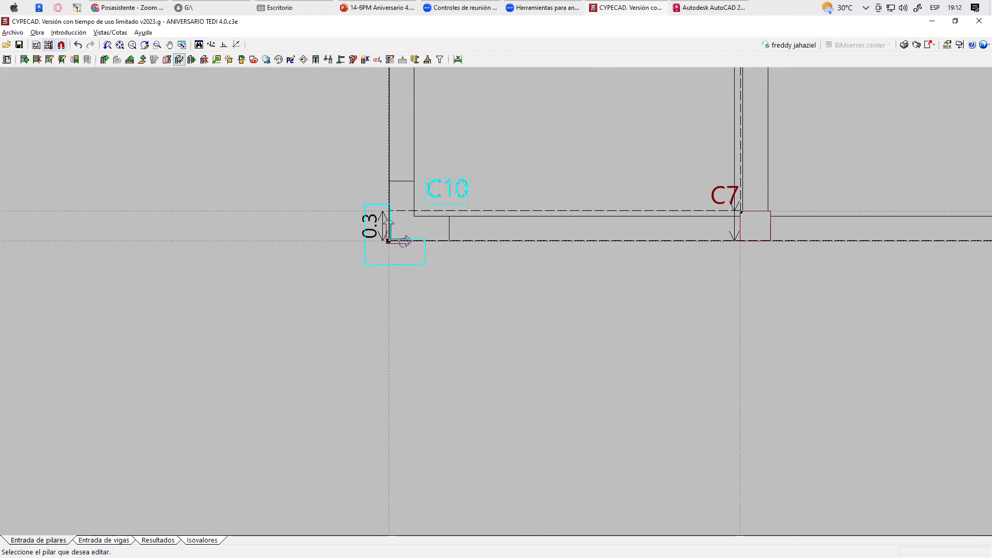
click(399, 239)
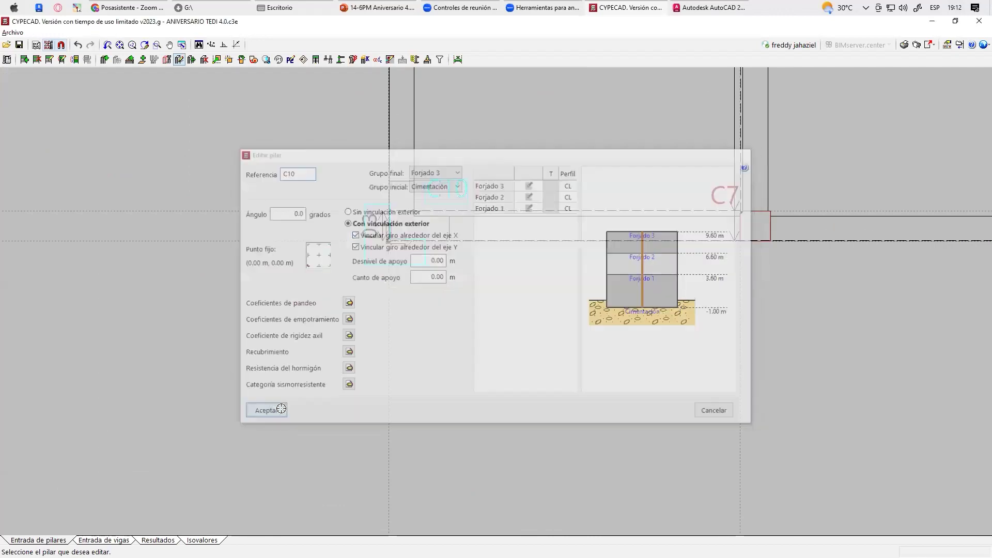
click(262, 412)
Set corner column C11's angle to 90 degrees
scroll(421, 251, down, 2)
middle_drag(772, 244, 596, 245)
scroll(579, 259, up, 2)
click(556, 268)
key(Tab)
text(92)
click(263, 412)
Change column C11's fixed point repeatedly until its L shape fits the plan's lower-right corner outline
click(471, 271)
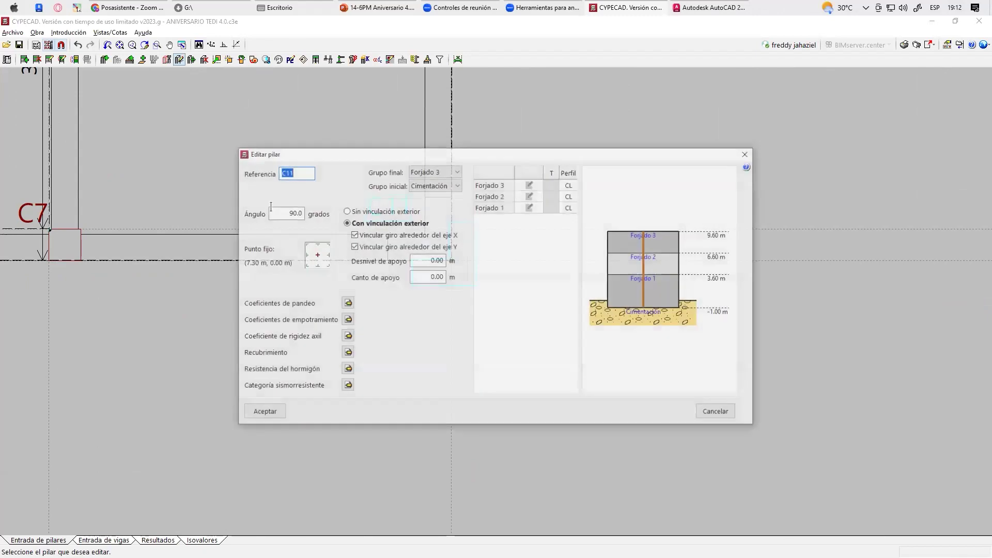
click(279, 415)
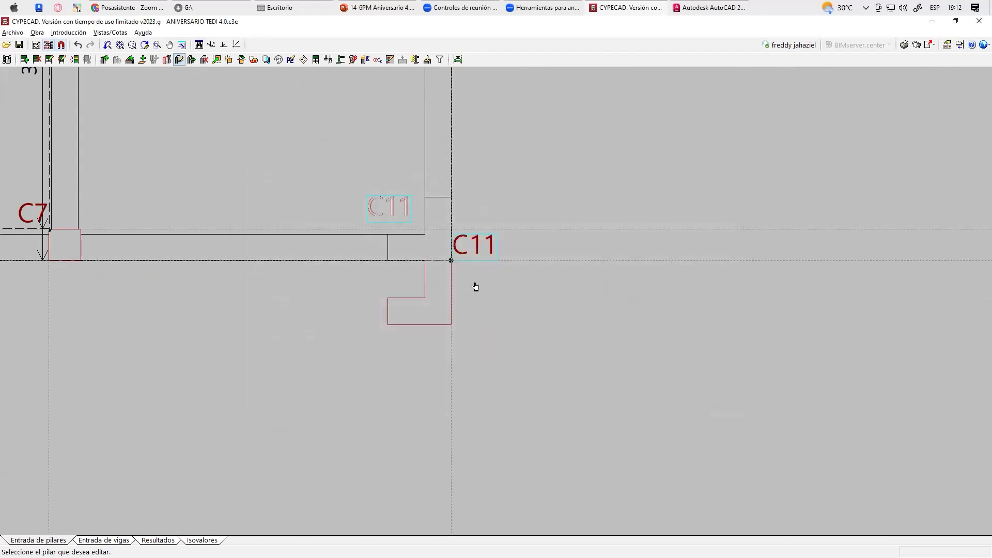
click(423, 285)
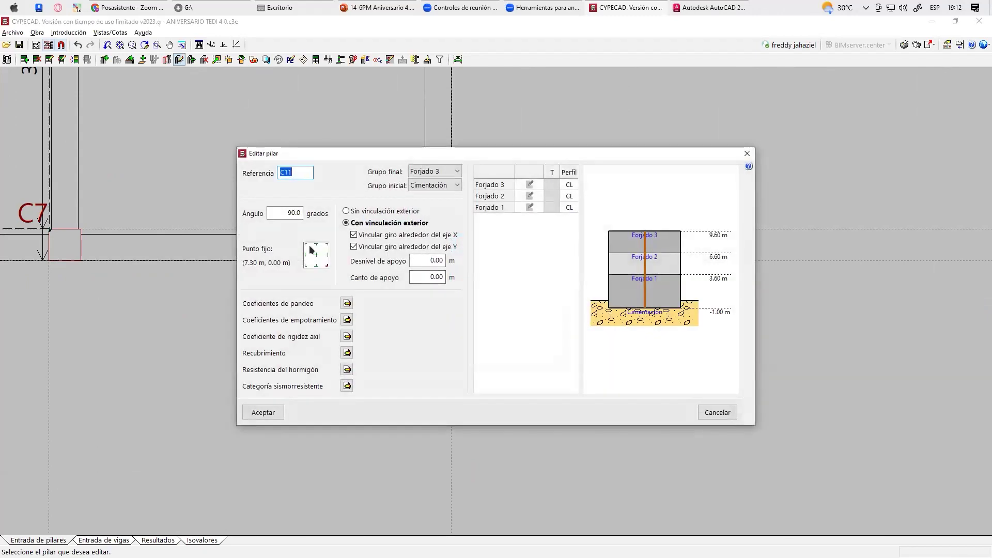
click(278, 412)
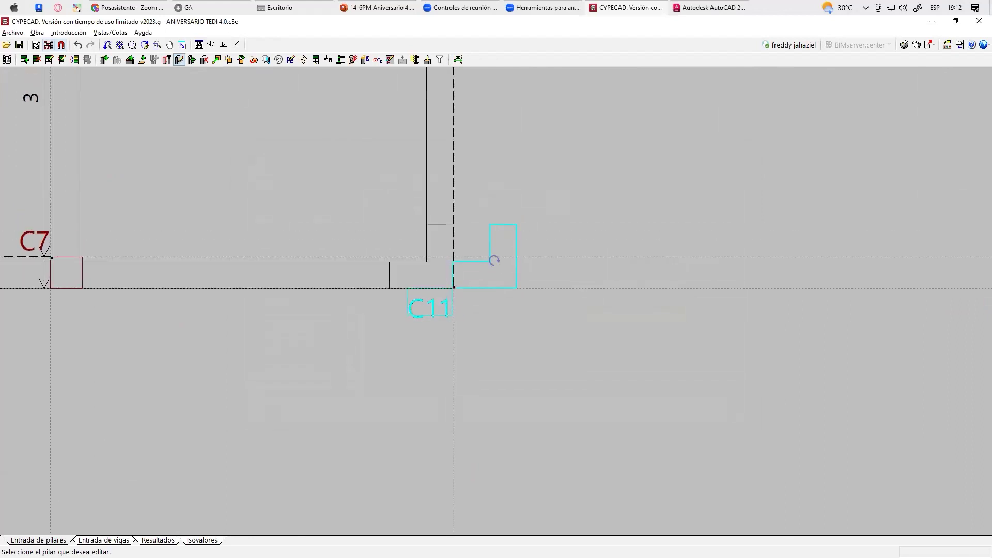
click(491, 260)
click(261, 412)
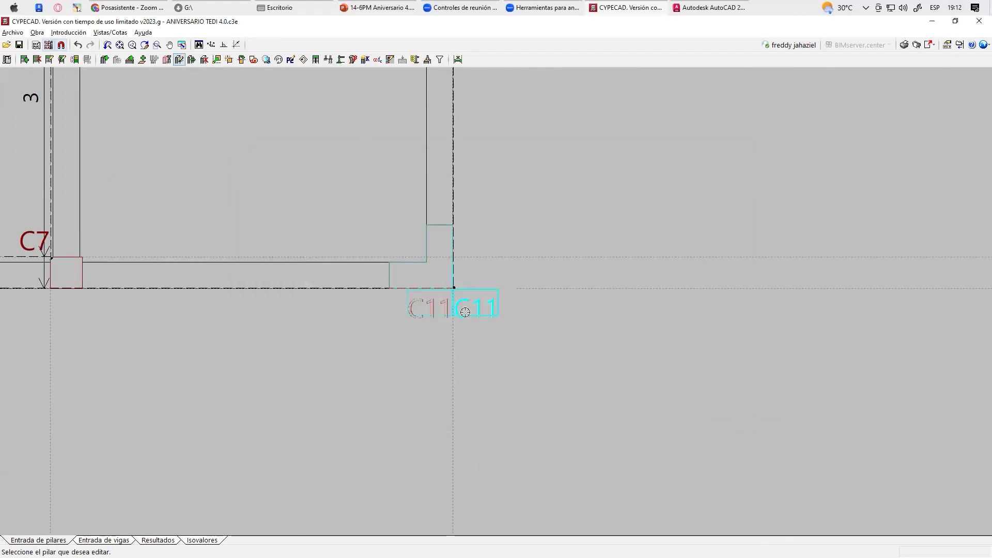
scroll(594, 252, down, 2)
scroll(594, 252, down, 3)
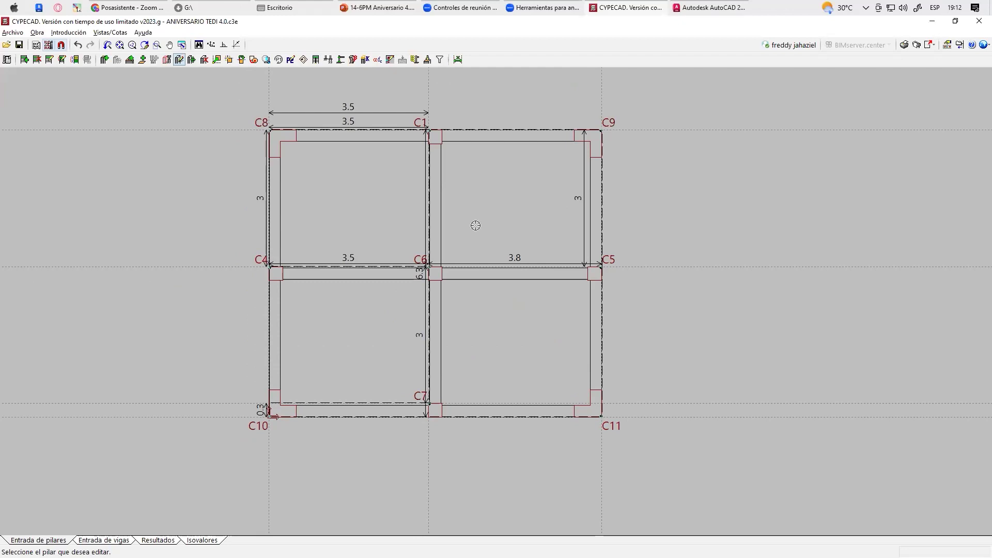
scroll(329, 158, up, 2)
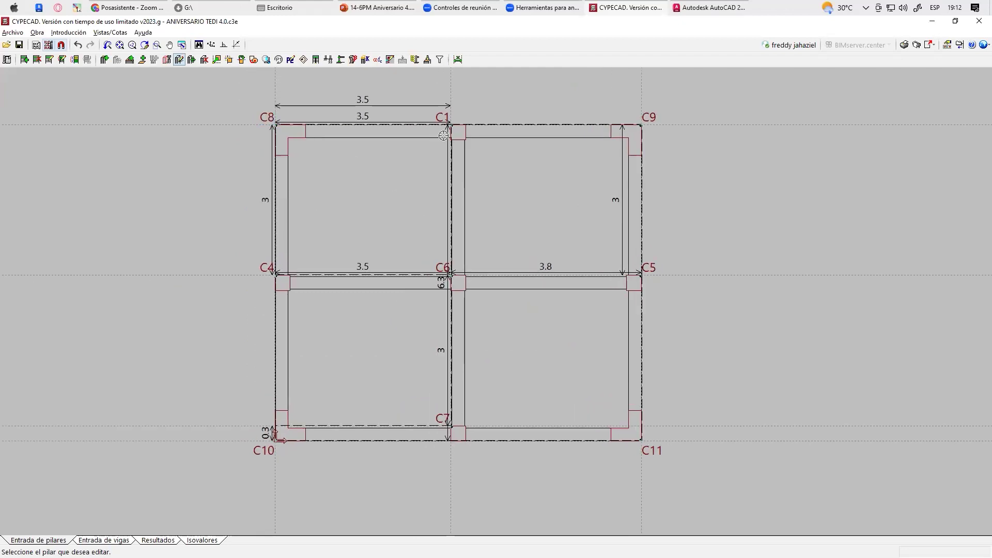
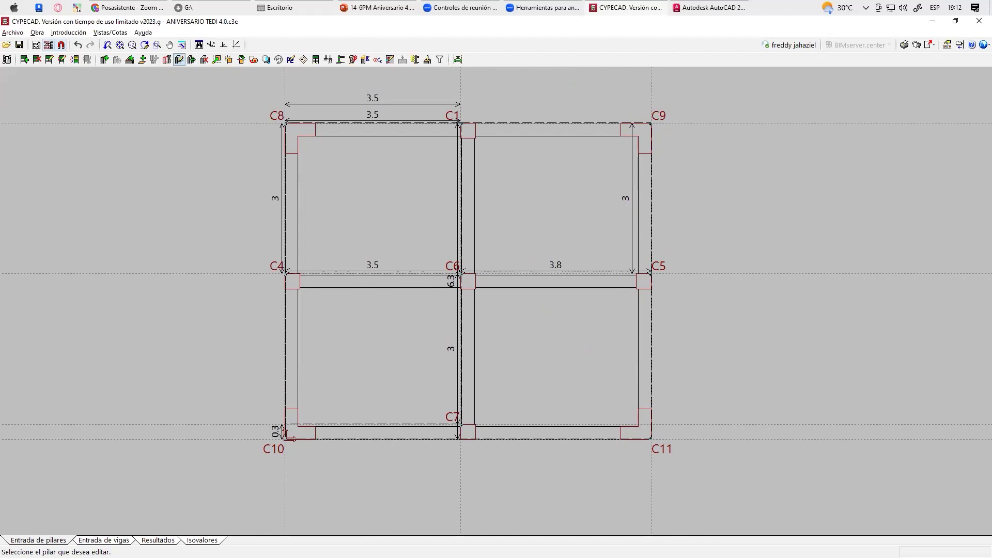
Switch to beam input for Forjado 1, open the current beam definition and move its dialog higher up
key(ctrl+Tab)
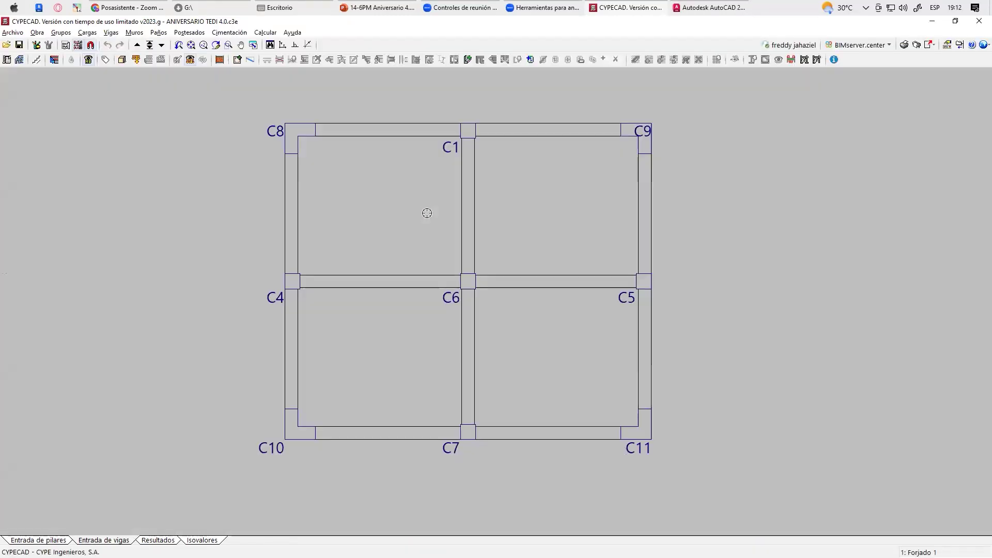
scroll(399, 177, up, 1)
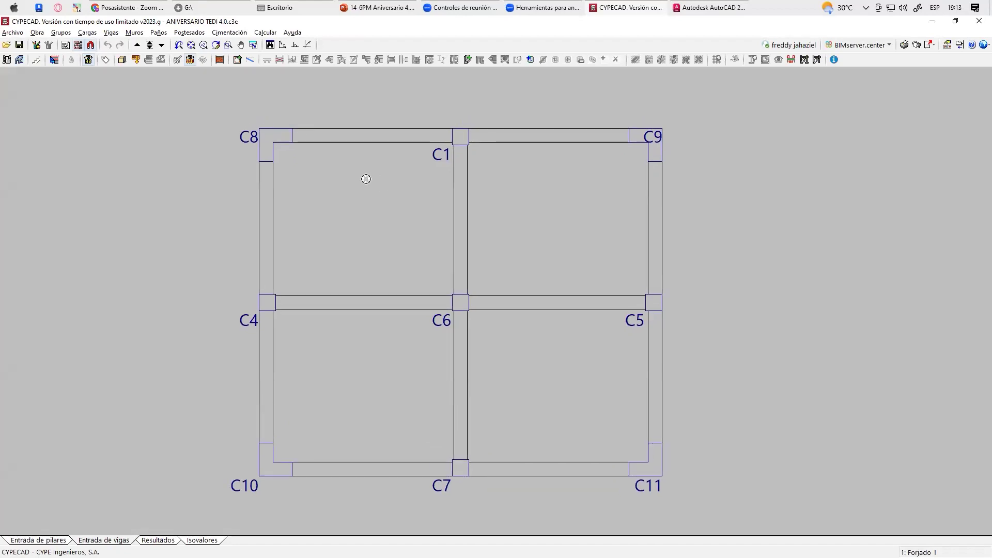
middle_drag(348, 228, 361, 201)
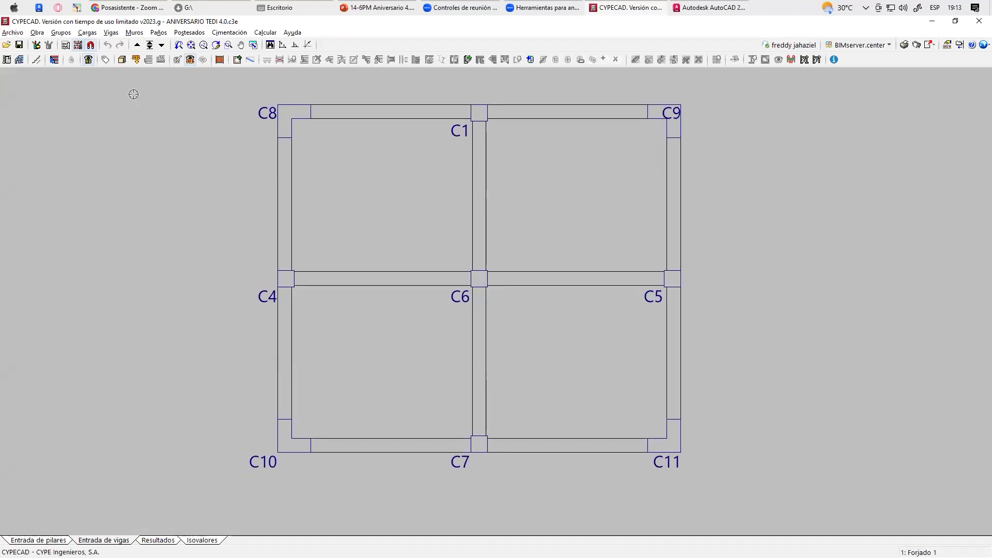
click(237, 59)
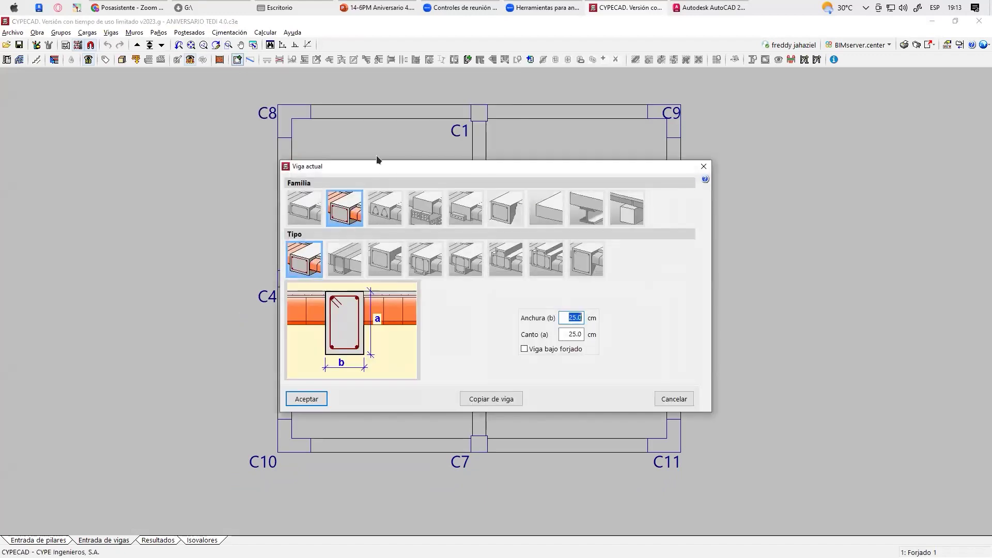
drag(371, 166, 394, 89)
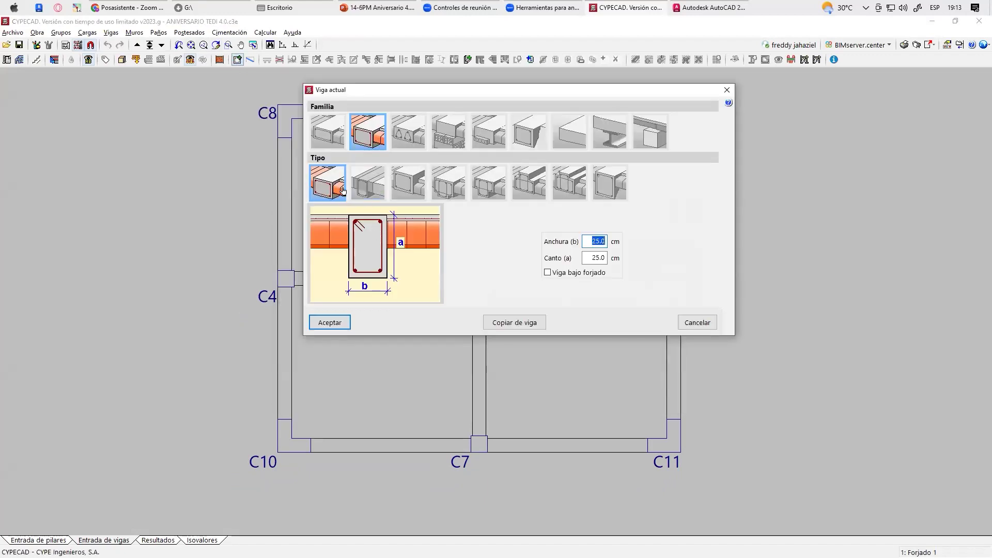
Compare the available beam families and section types, including flat, dropped, lattice and steel profile beams
click(328, 132)
click(411, 136)
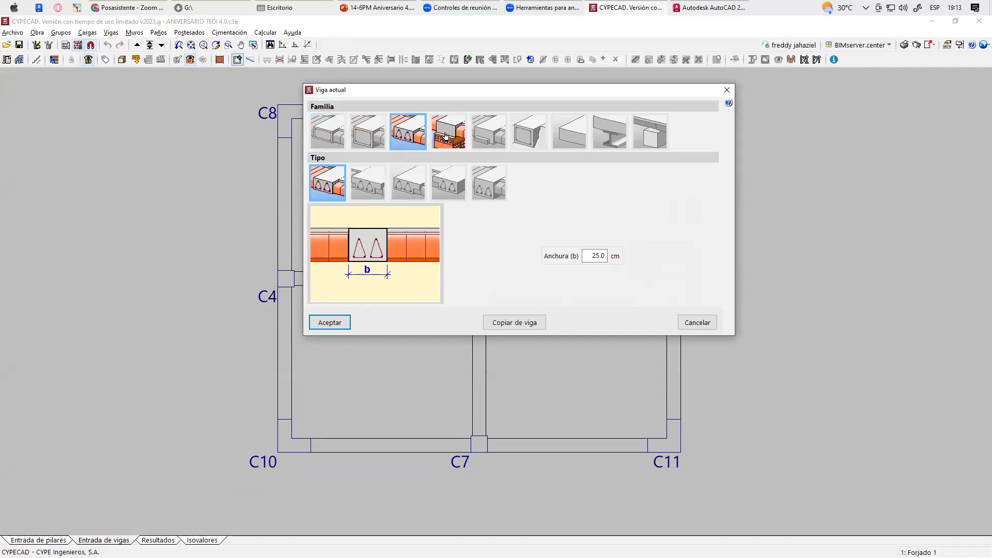
click(445, 136)
click(368, 132)
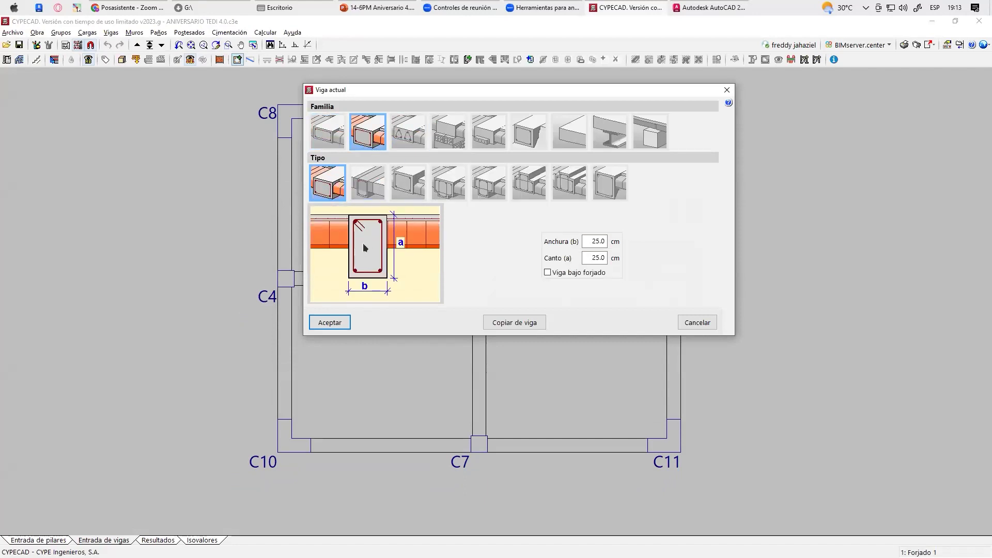
click(328, 132)
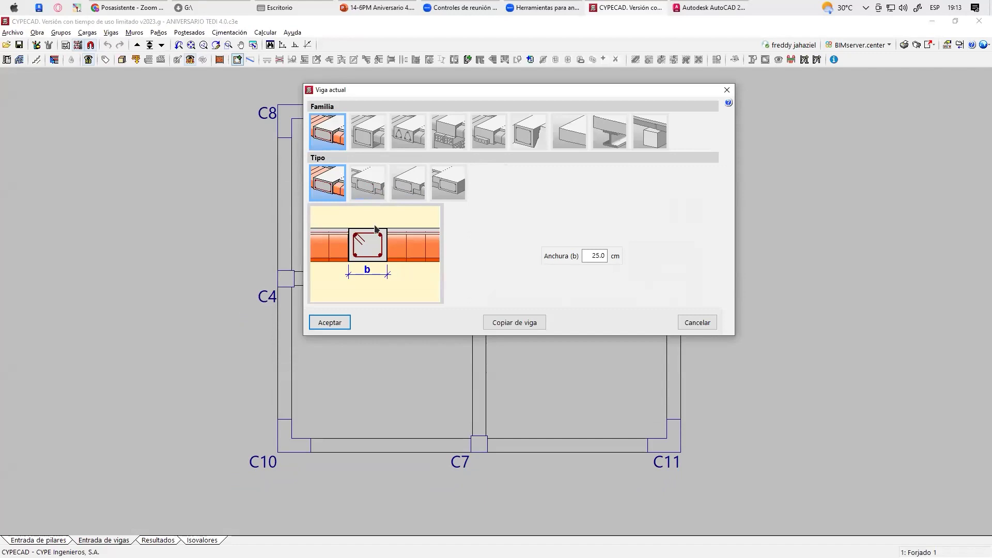
click(367, 133)
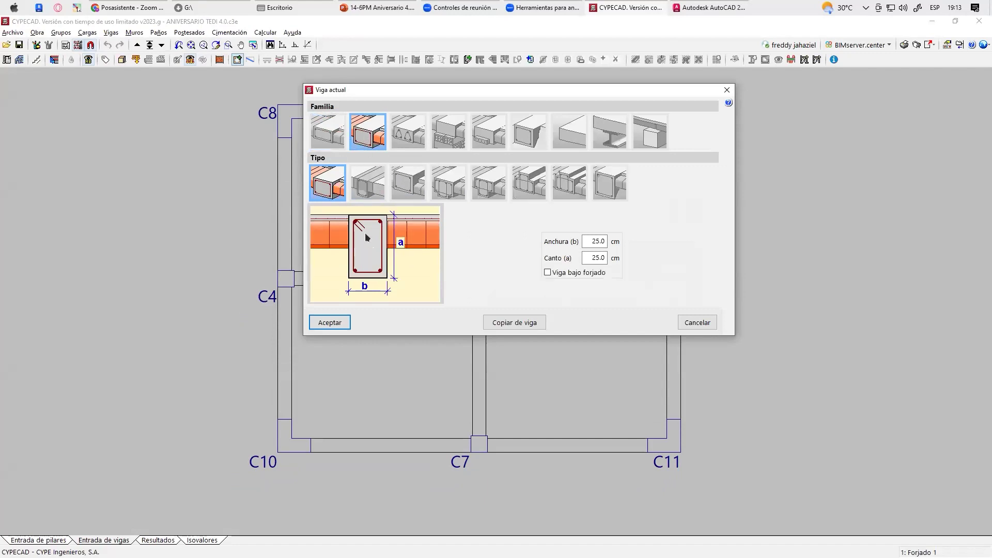
click(367, 183)
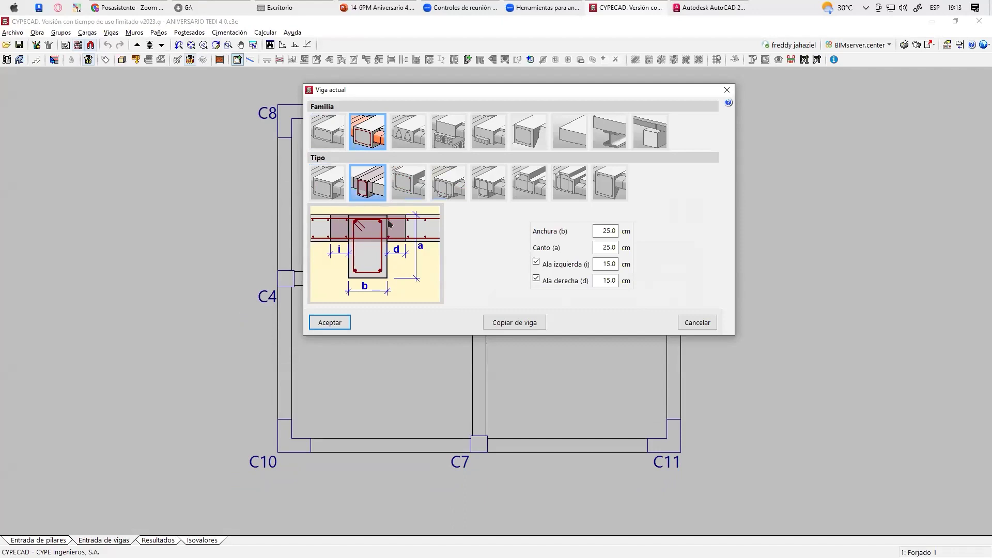
click(442, 191)
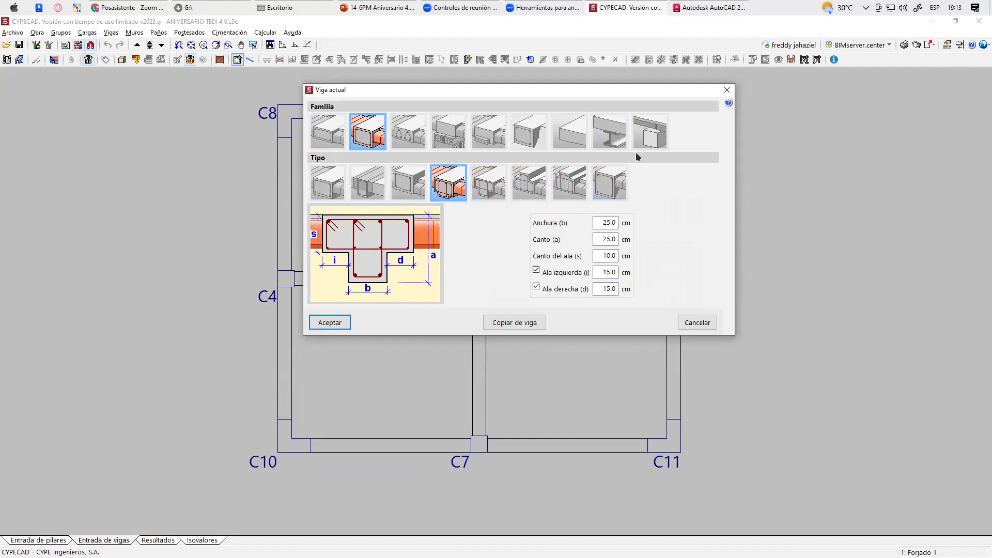
click(610, 140)
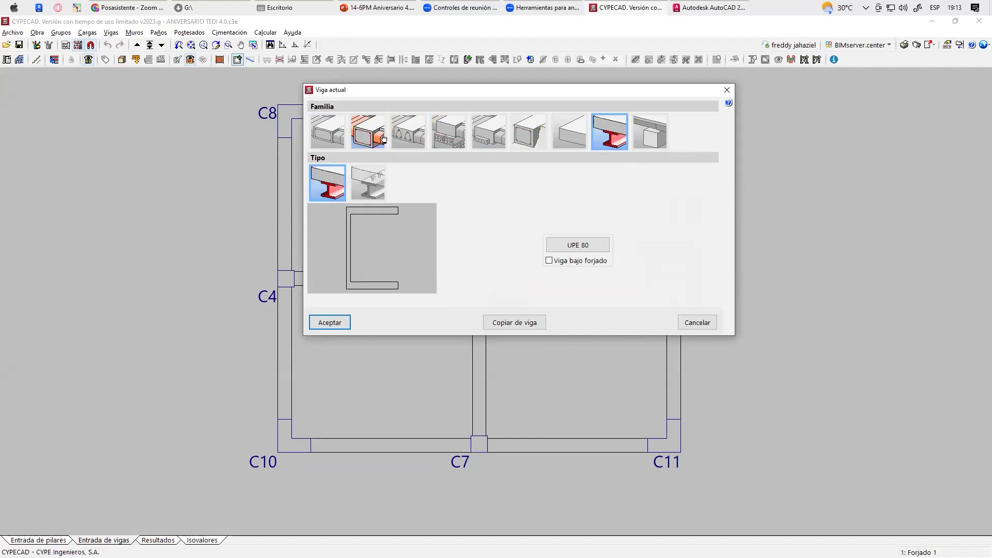
click(327, 132)
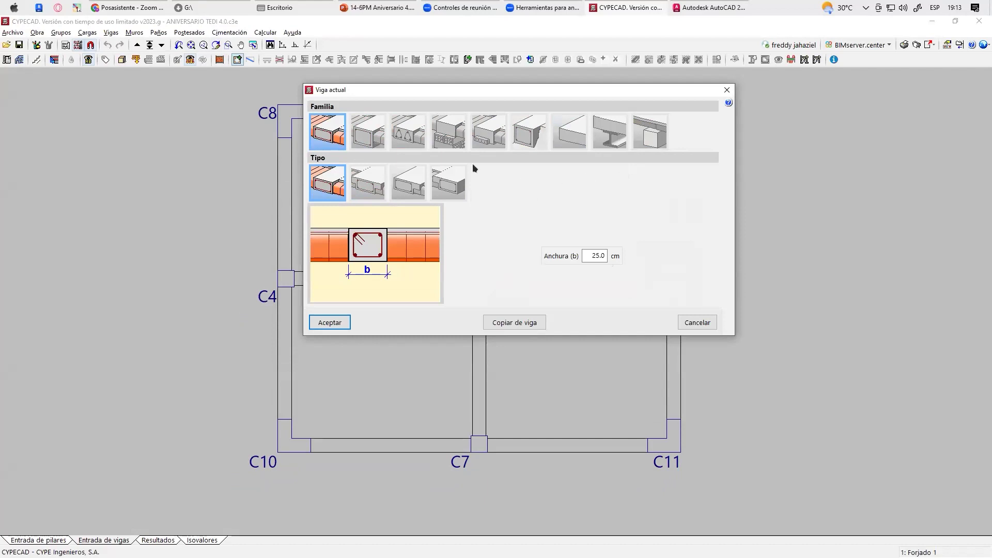
click(366, 141)
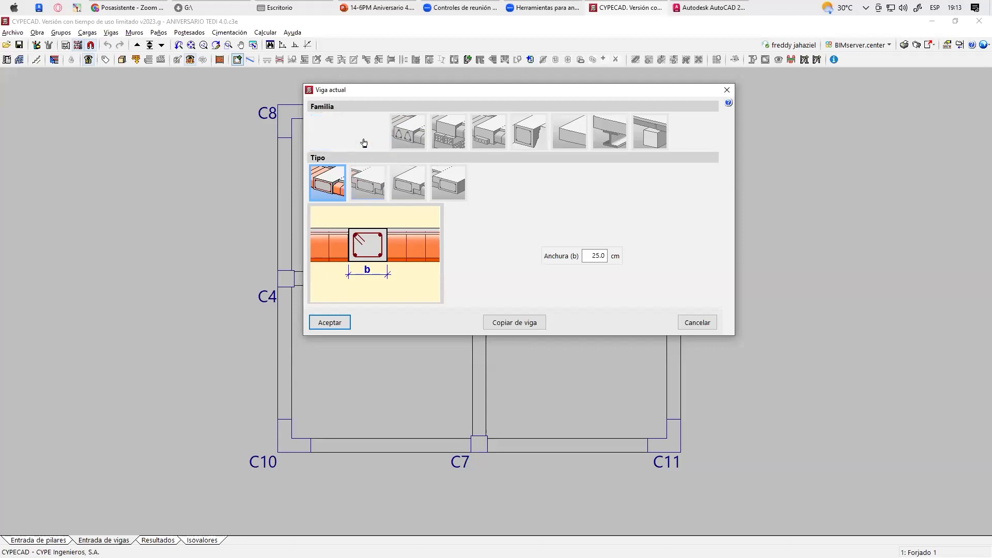
click(327, 132)
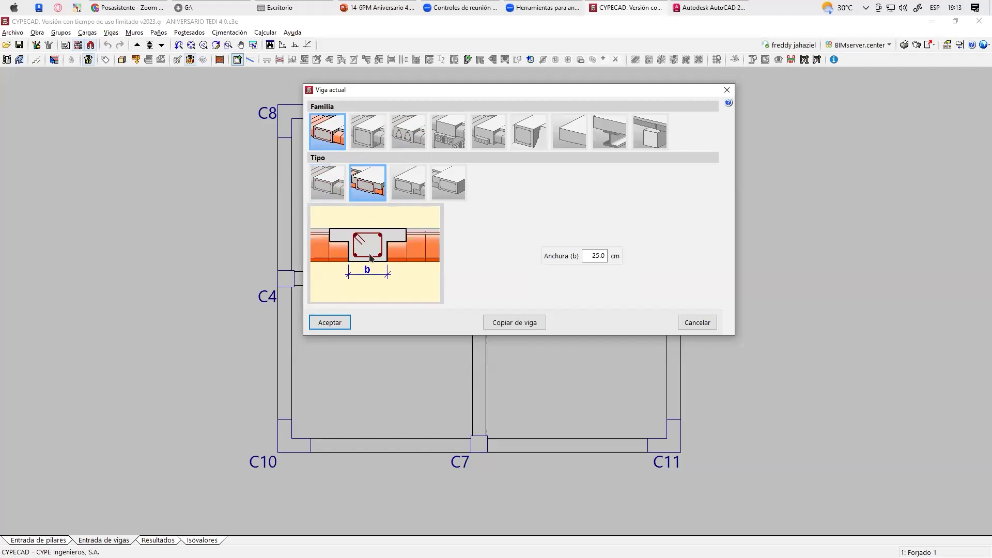
Define the current beam as a rectangular dropped beam with a depth (Canto) of 50 cm and start placing it
click(370, 141)
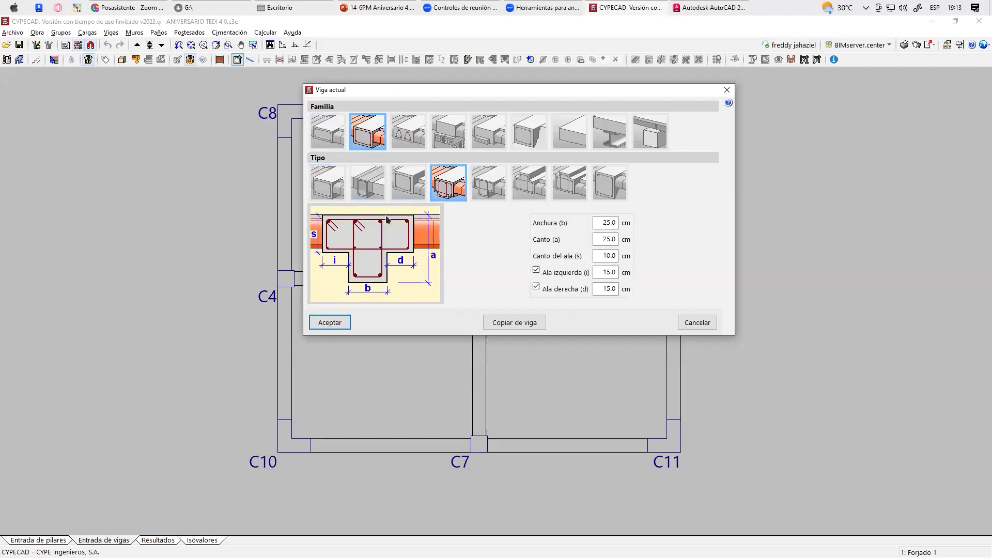
click(365, 190)
click(332, 189)
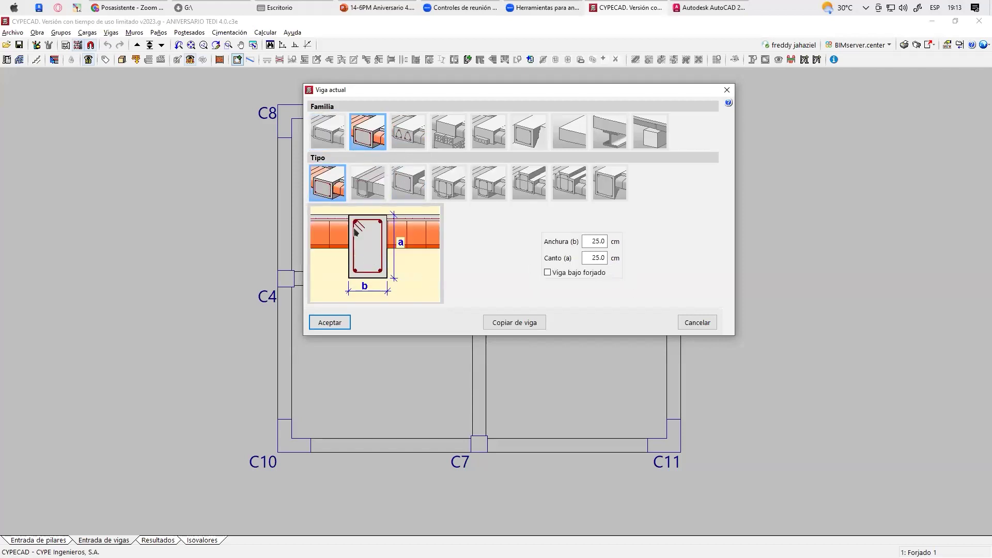
double_click(584, 241)
drag(586, 258, 594, 258)
text(50)
click(330, 324)
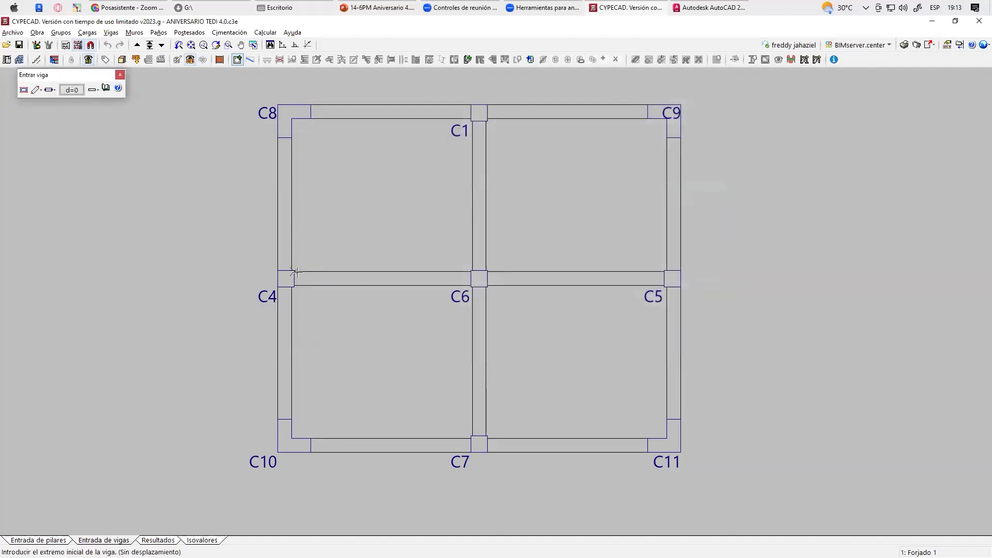
scroll(293, 287, up, 2)
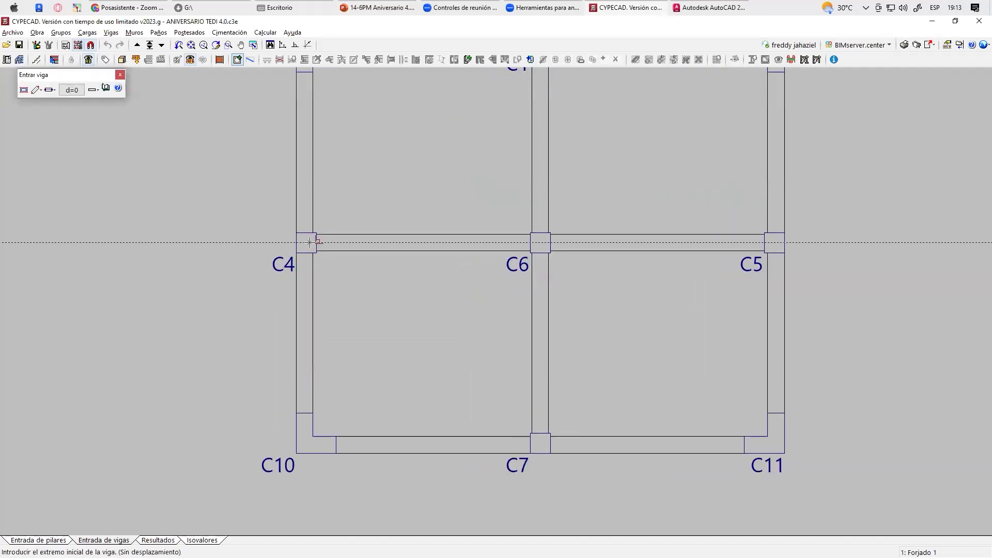
scroll(310, 242, down, 2)
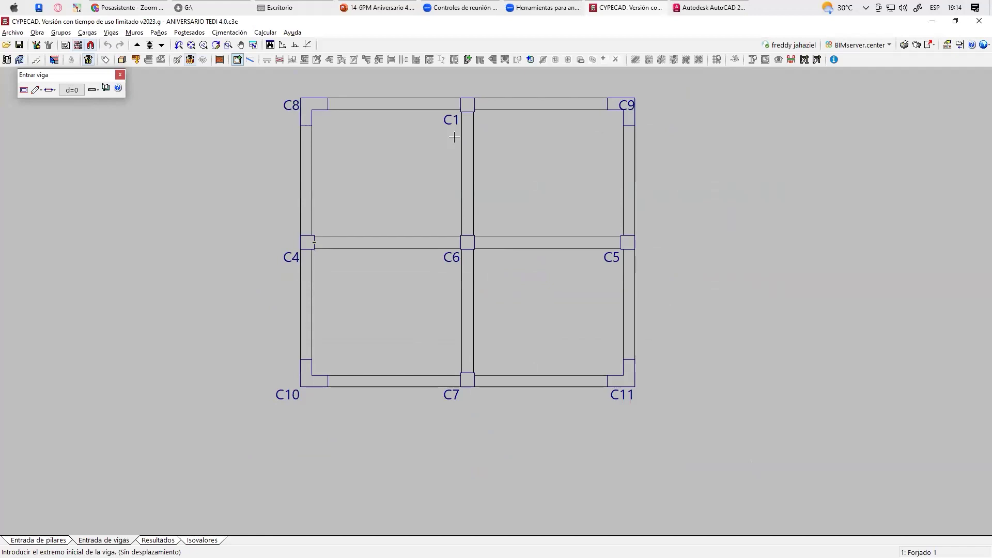
Set the depth (Canto) of the current rectangular dropped beam to 30 cm and accept the definition
scroll(308, 247, up, 1)
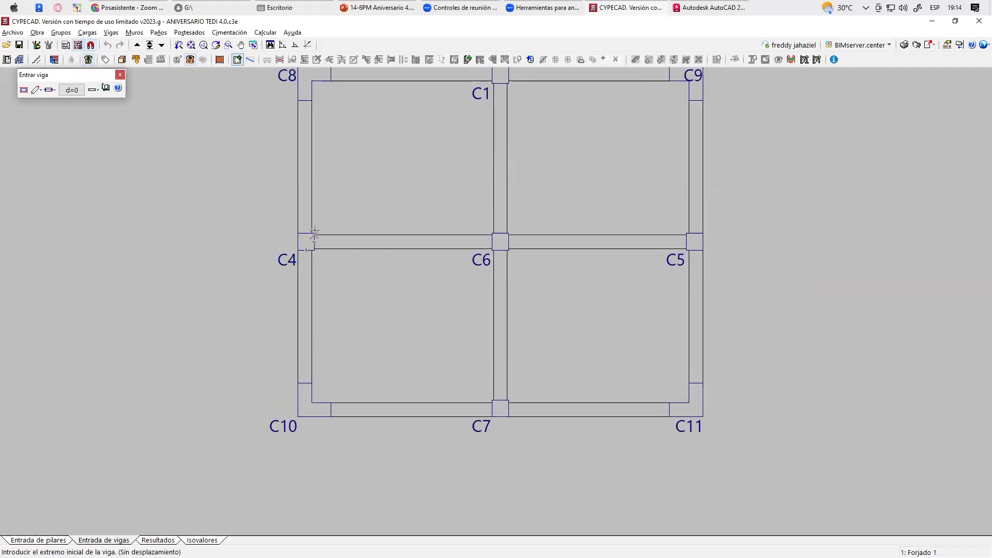
scroll(307, 244, up, 1)
scroll(303, 245, up, 1)
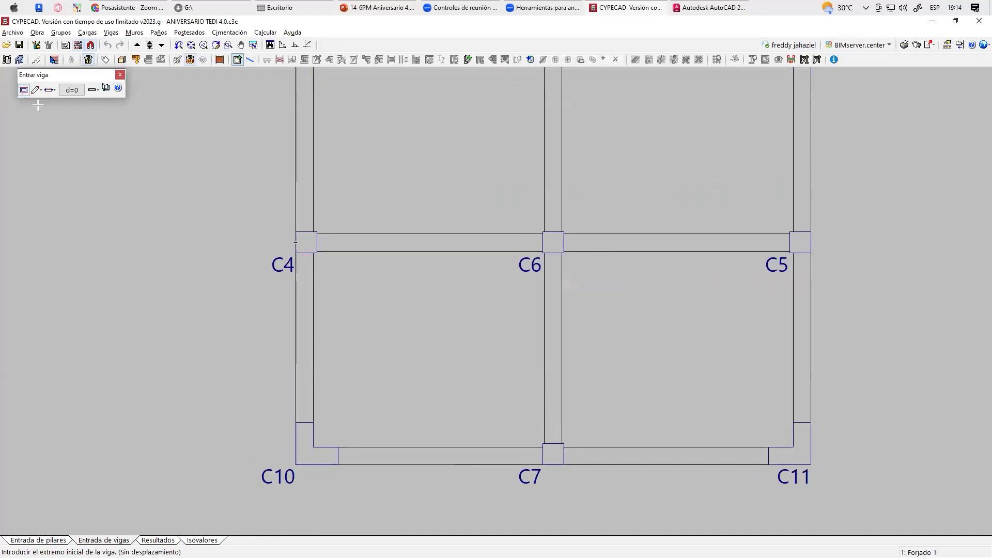
click(24, 90)
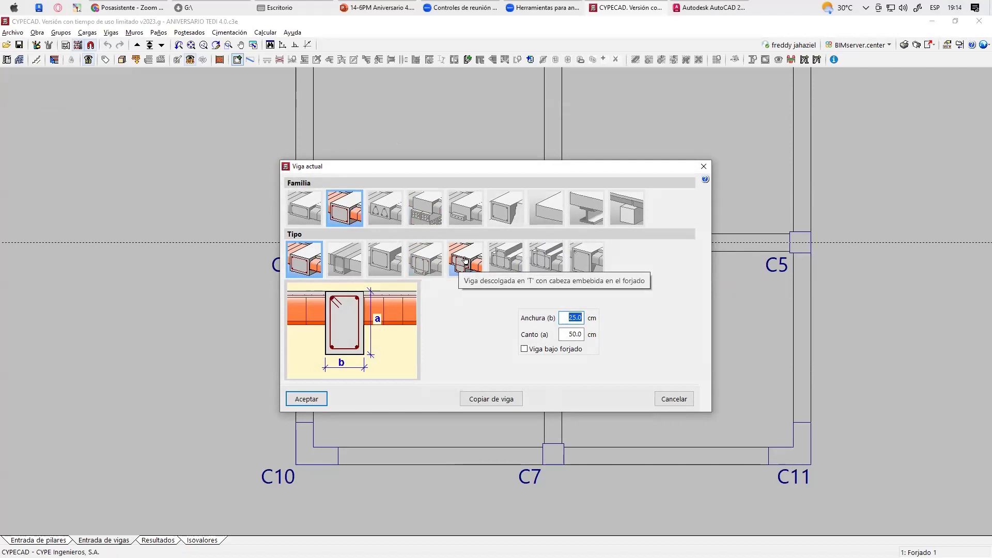
key(Tab)
text(30)
key(Tab)
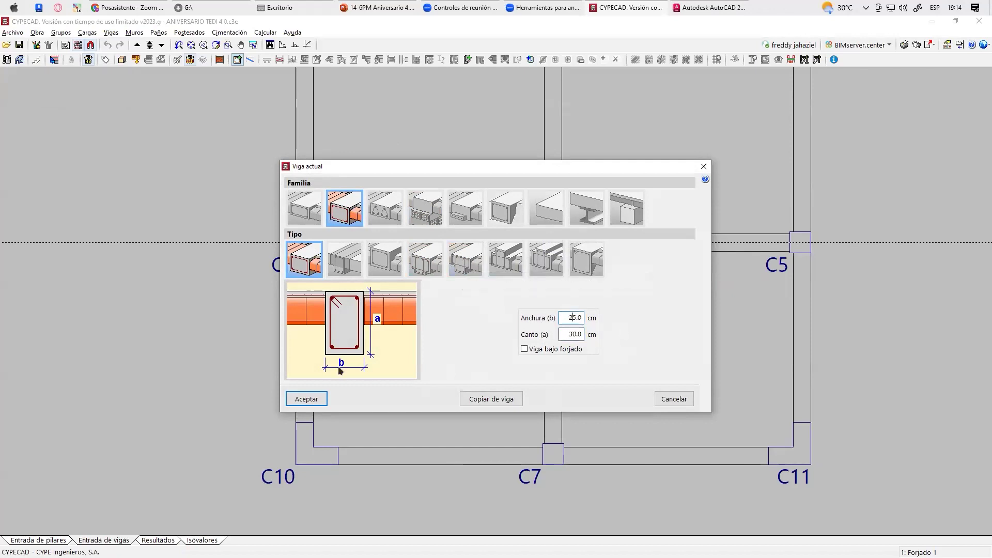
click(306, 399)
Place the current beam along the middle horizontal axis, from column C4 to C6 and on to C5
scroll(310, 243, up, 3)
scroll(324, 279, up, 3)
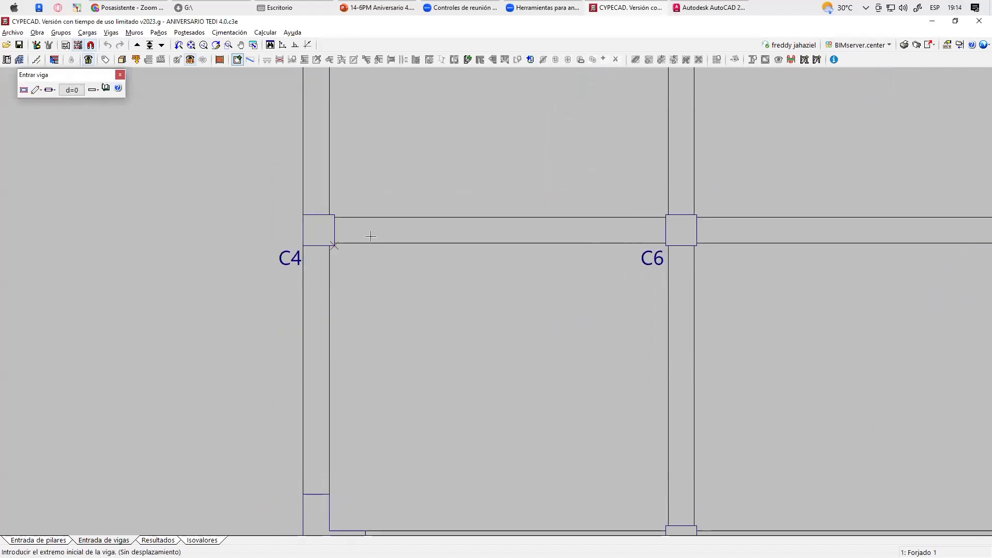
scroll(266, 250, down, 4)
scroll(271, 245, up, 1)
click(272, 246)
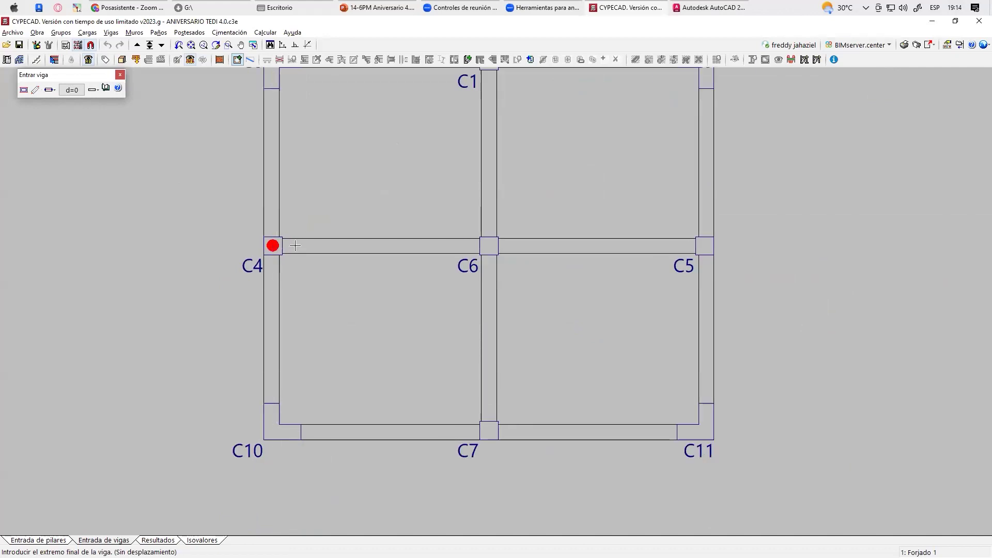
click(488, 245)
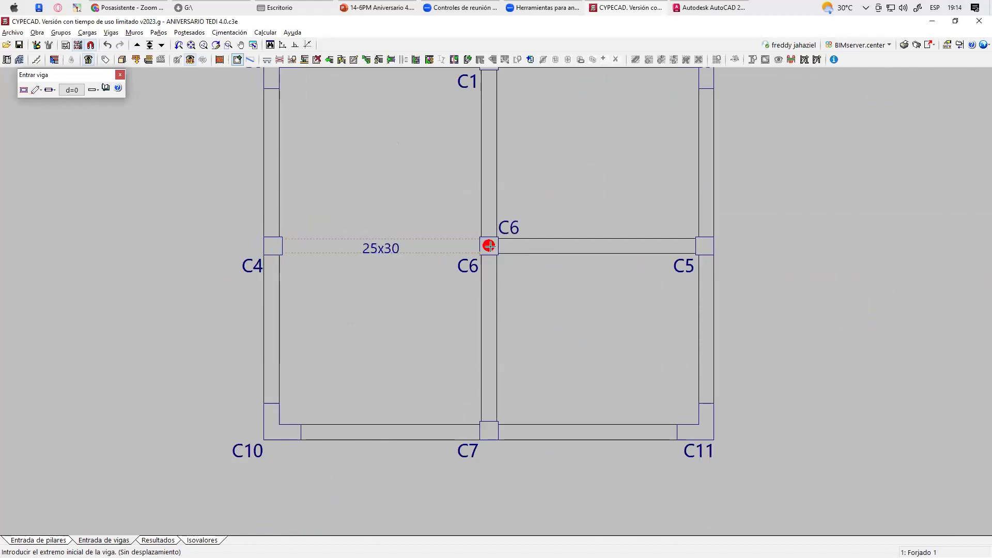
click(704, 246)
Set the beam alignment to Izquierda and place beams along the plan's upper outer edge from C8 to C1 and C1 to C9
scroll(493, 303, down, 1)
middle_drag(461, 201, 446, 249)
scroll(310, 151, up, 2)
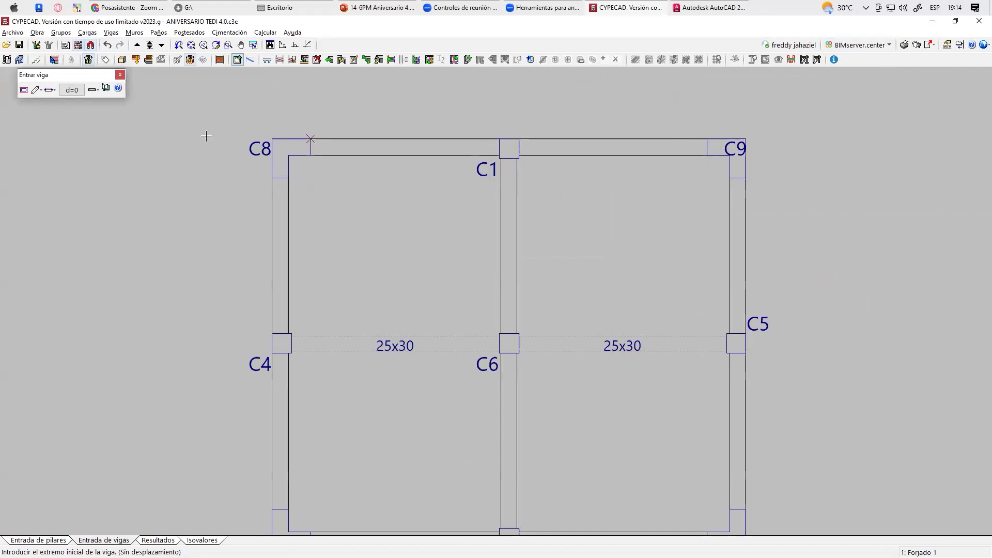
click(54, 93)
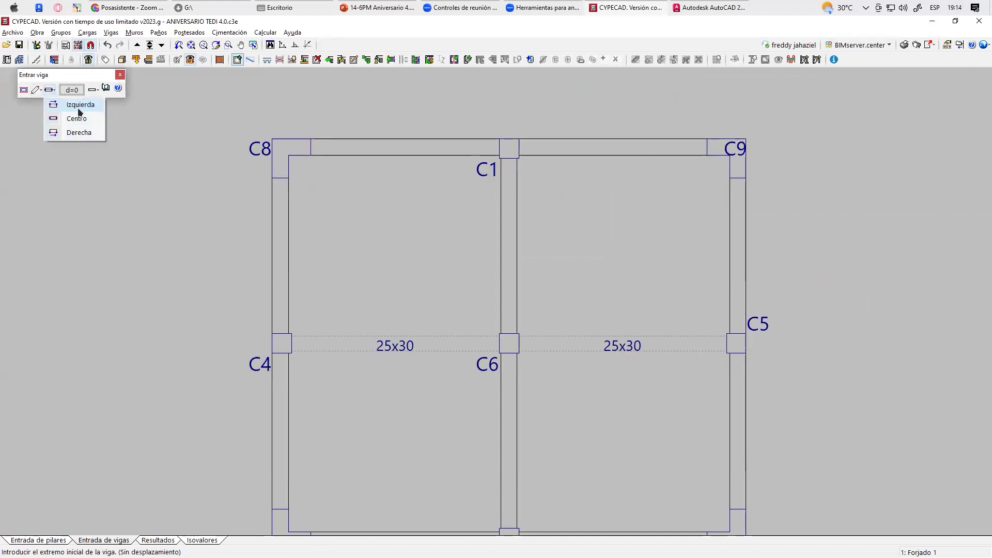
click(79, 105)
click(311, 138)
click(500, 137)
click(519, 139)
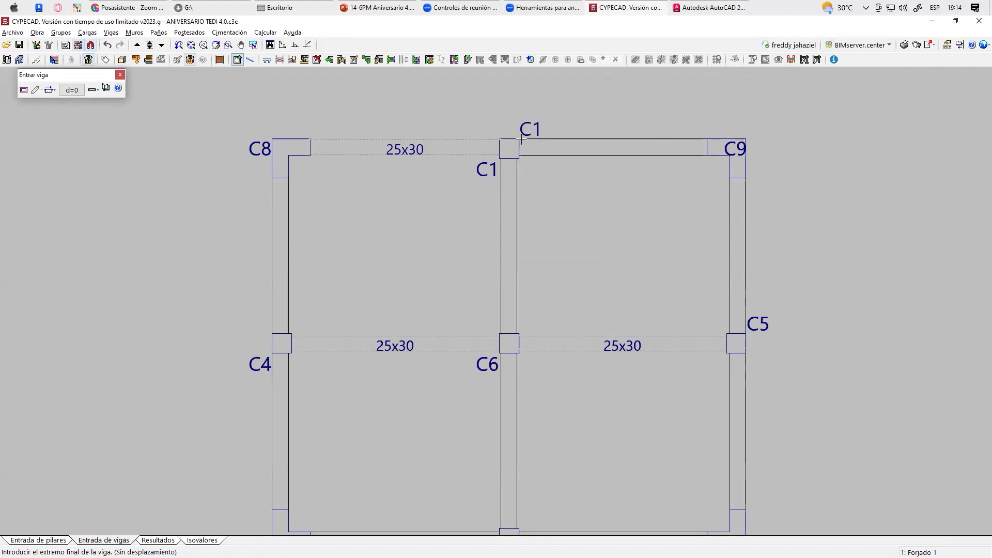
click(706, 138)
Place left-aligned beams along the plan's lower outer edge, running from C11 to C7 and C7 to C10
middle_drag(537, 397, 465, 336)
click(708, 326)
click(515, 318)
click(500, 325)
click(311, 320)
Open the current beam definition again
middle_drag(344, 299, 387, 337)
scroll(361, 266, down, 1)
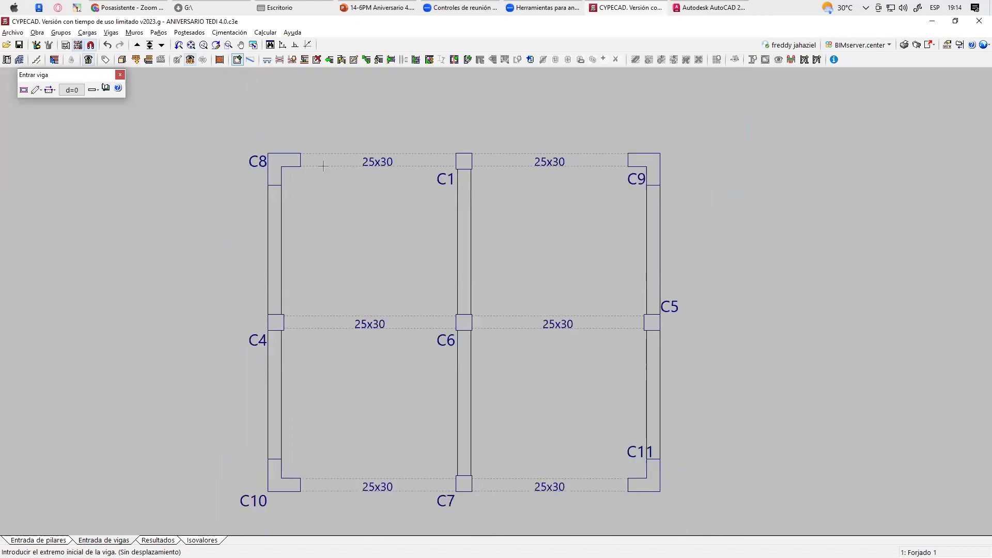
middle_drag(413, 250, 419, 247)
click(24, 90)
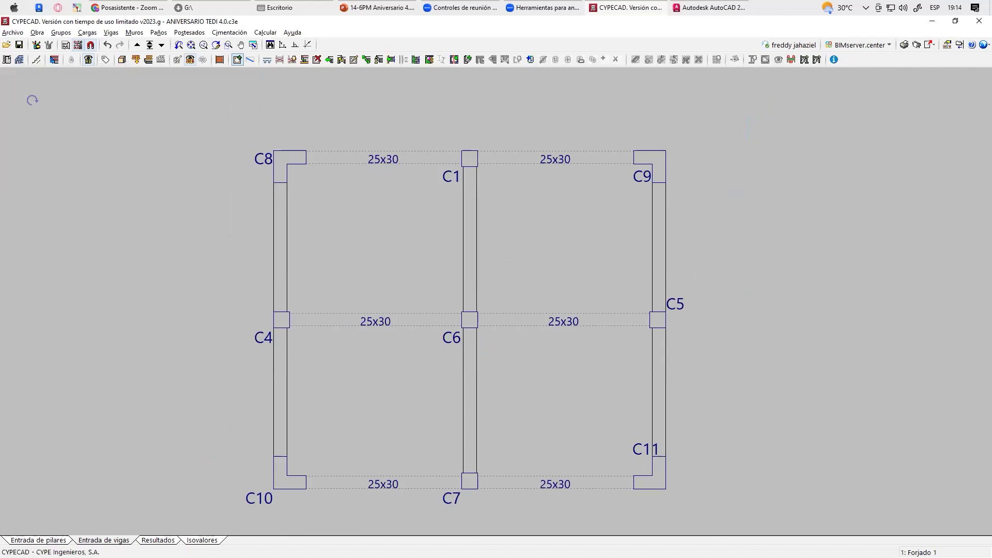
Set the current beam depth to 25 cm and place a 25x25 beam between columns C8 and C4
text(25)
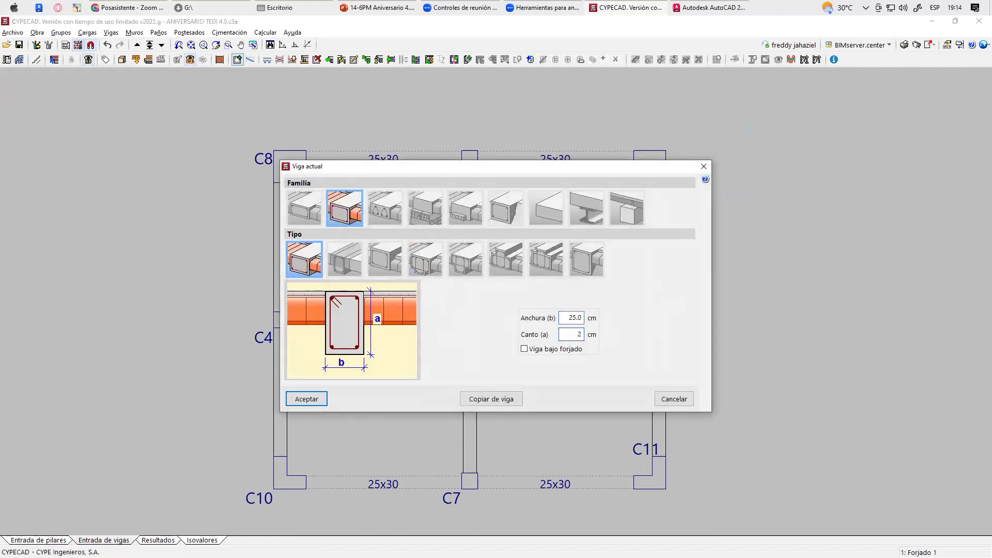
click(305, 401)
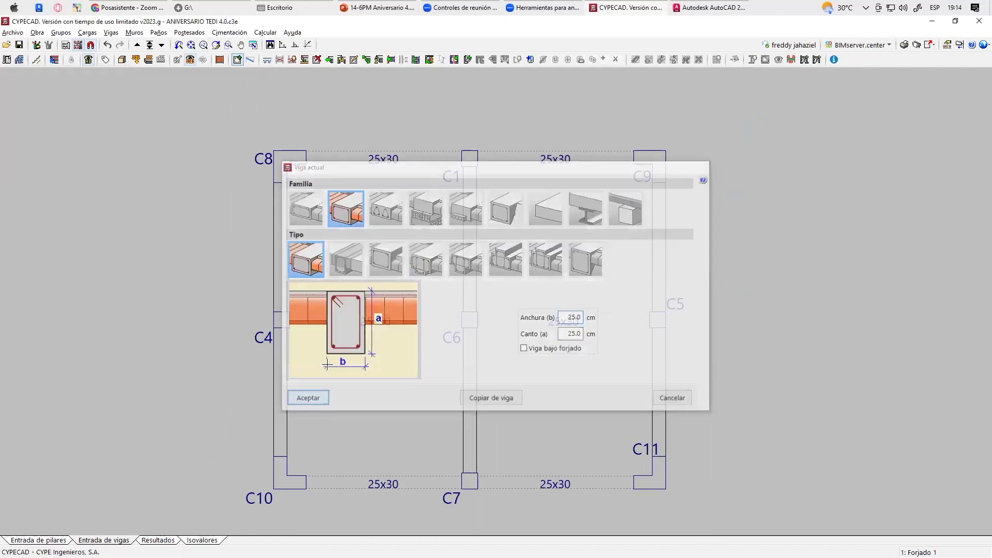
middle_drag(425, 249, 476, 229)
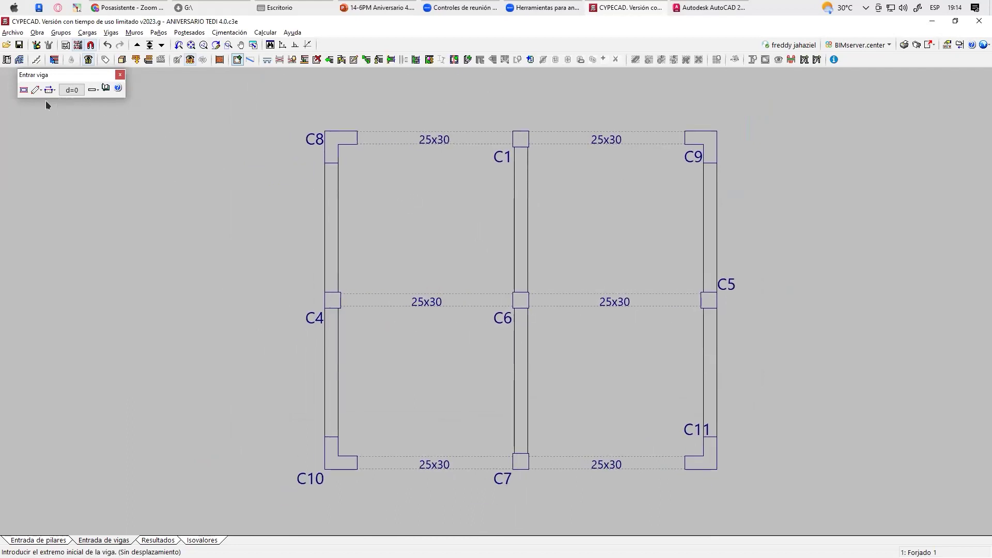
click(327, 150)
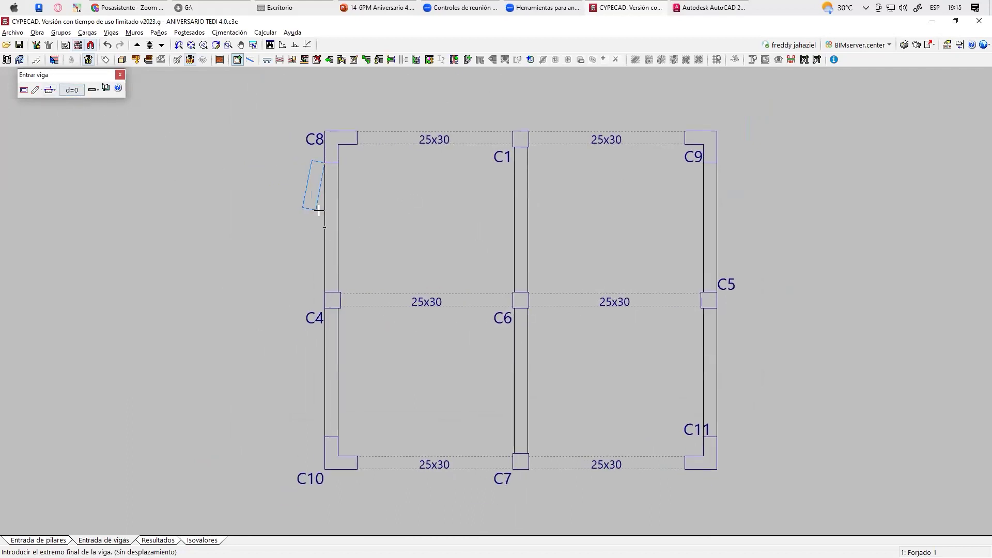
right_click(327, 194)
click(338, 163)
click(339, 292)
Place a 25x25 beam from column C4 to column C10 along the plan's outer edge
middle_drag(379, 322, 373, 251)
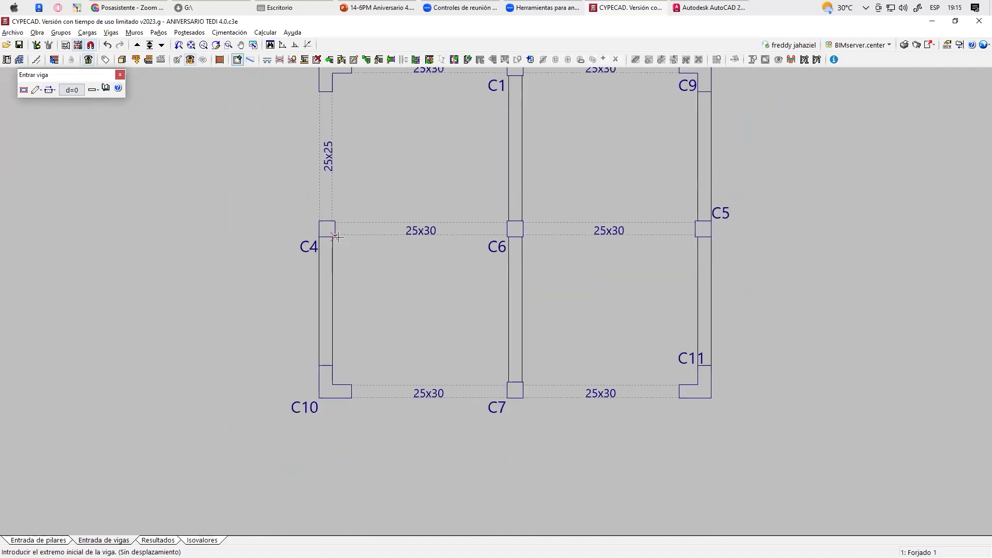
scroll(336, 227, up, 3)
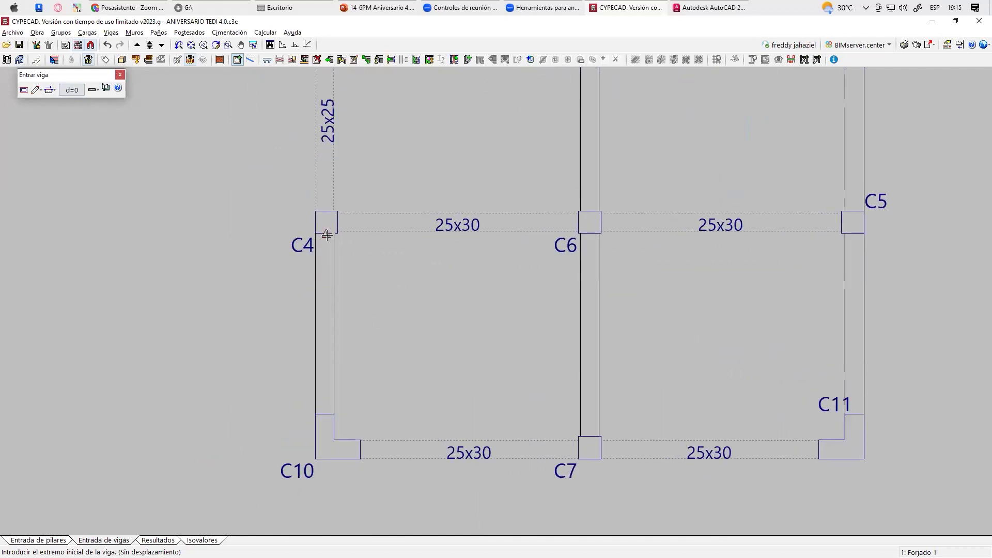
click(334, 235)
scroll(334, 235, down, 1)
click(336, 395)
scroll(335, 395, down, 1)
Place a 25x25 beam between the central column C6 and column C7
scroll(494, 239, up, 2)
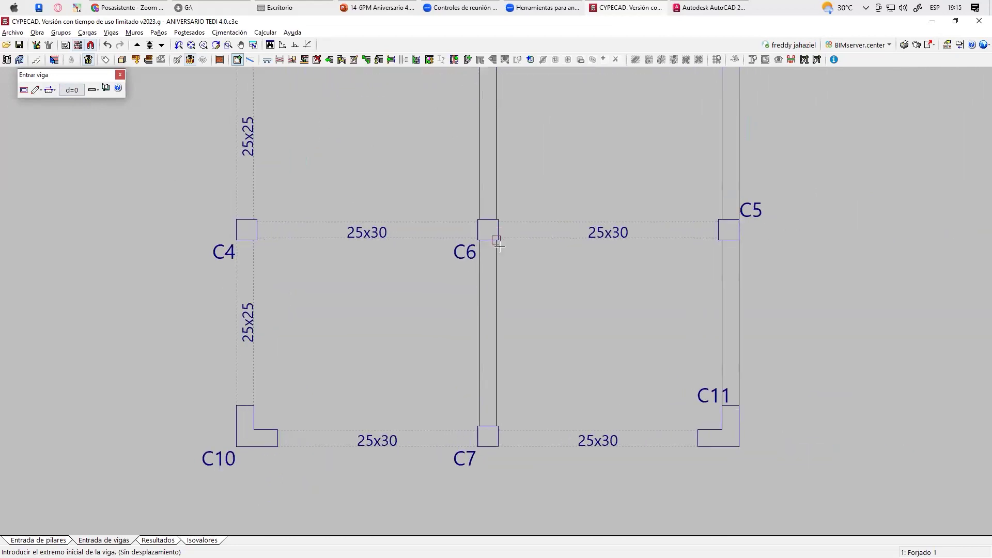
scroll(497, 237, up, 4)
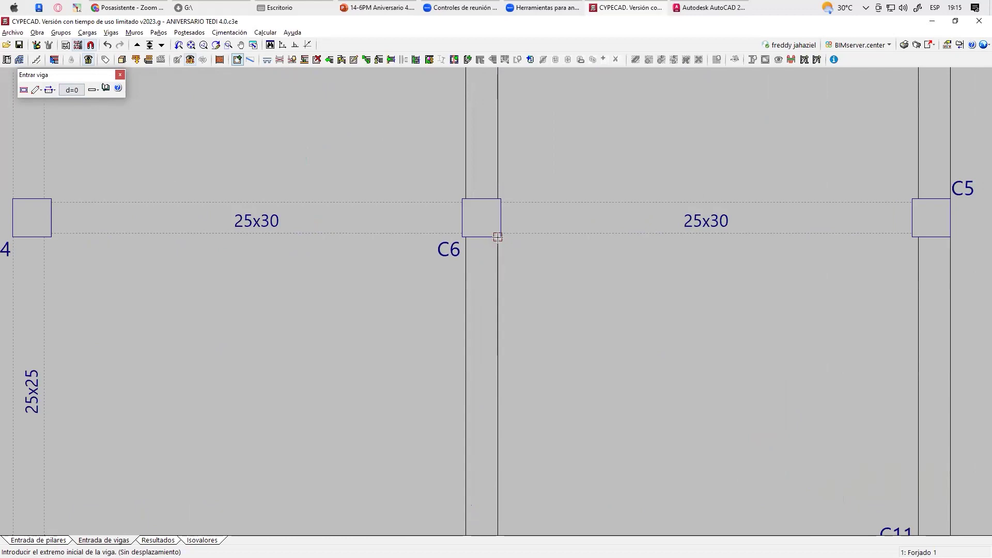
click(496, 235)
scroll(497, 235, down, 3)
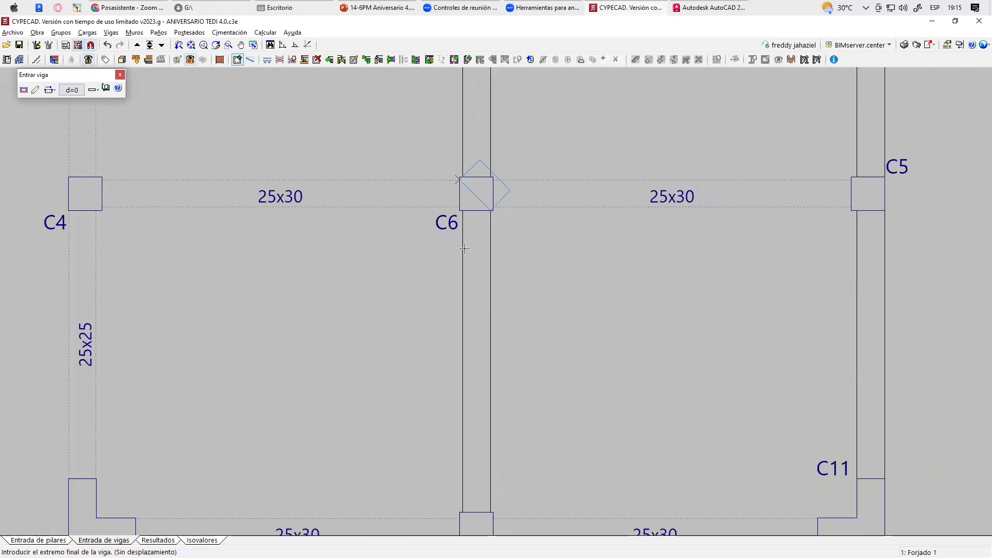
click(482, 439)
scroll(486, 398, up, 2)
scroll(472, 362, down, 2)
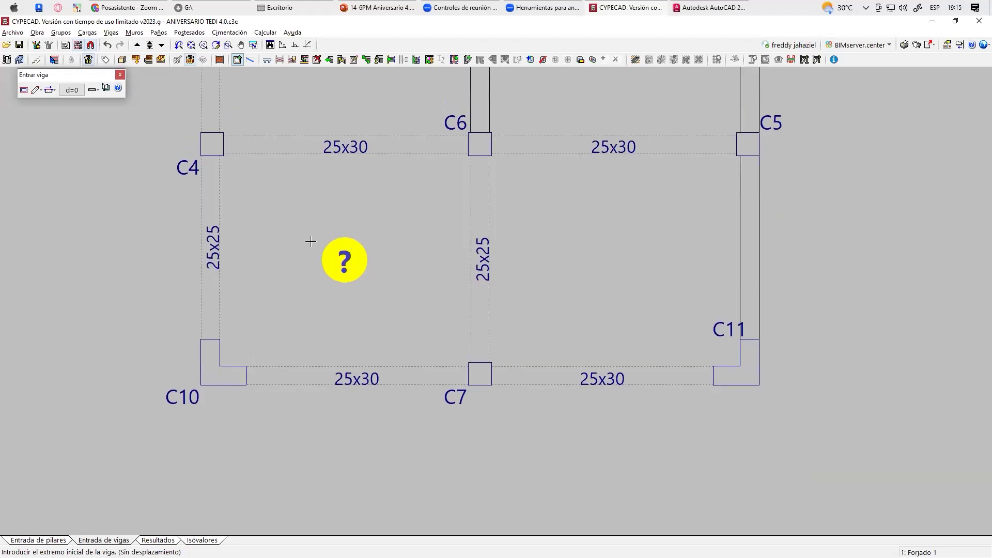
Place a 25x25 beam between column C1 and the central column C6
scroll(371, 210, up, 5)
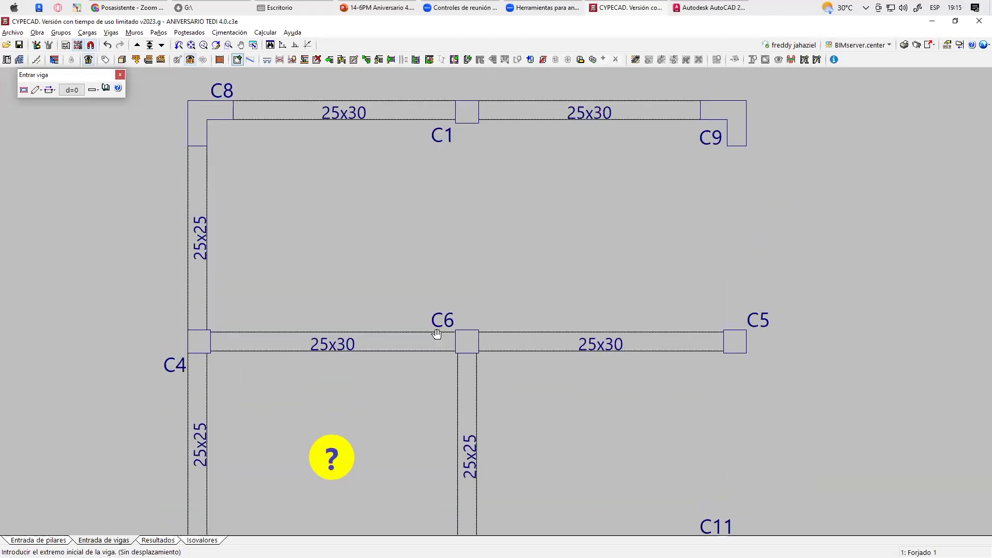
scroll(461, 197, up, 1)
click(465, 126)
click(463, 401)
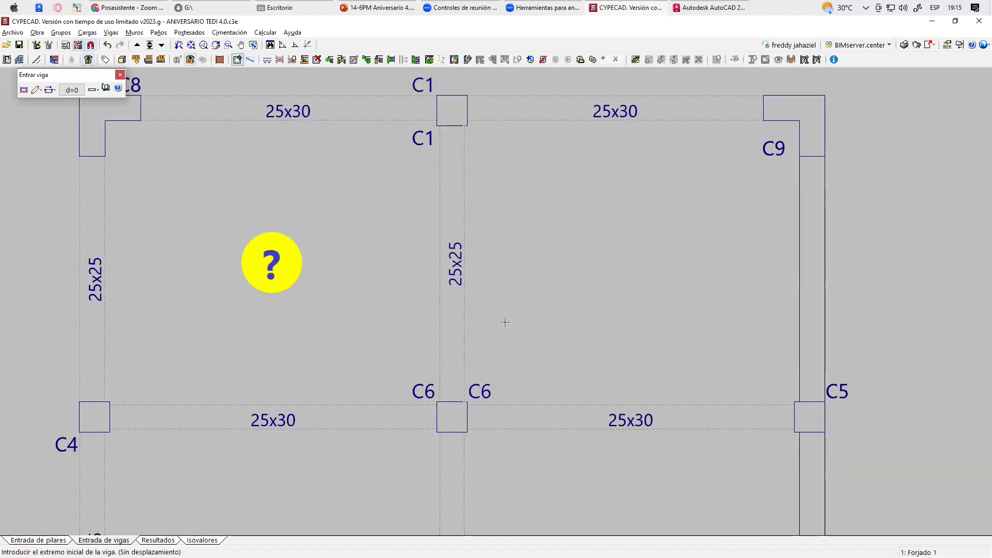
Place 25x25 beams from C9 to C5 and from C5 to C11, and finish beam entry
click(542, 179)
click(543, 422)
middle_drag(543, 422, 543, 171)
click(547, 172)
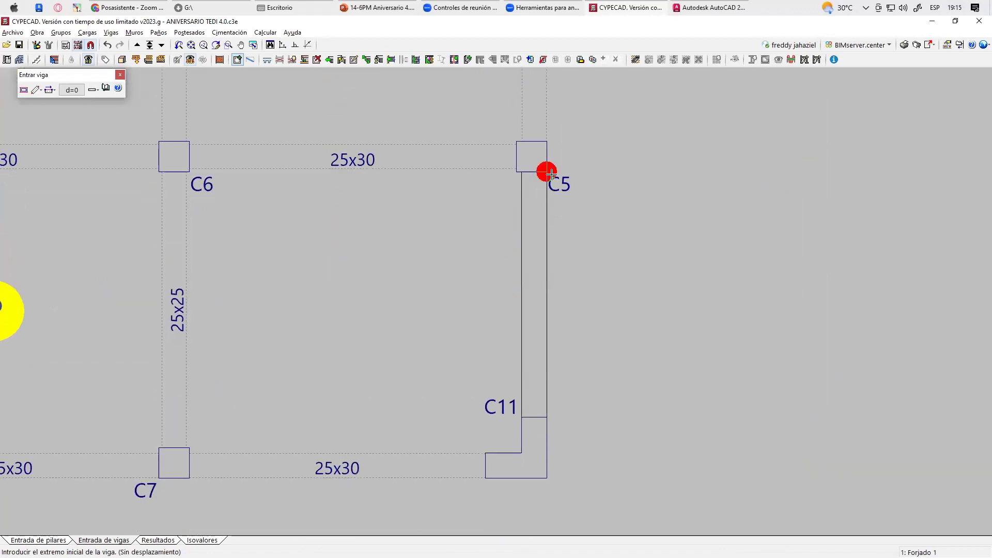
click(546, 416)
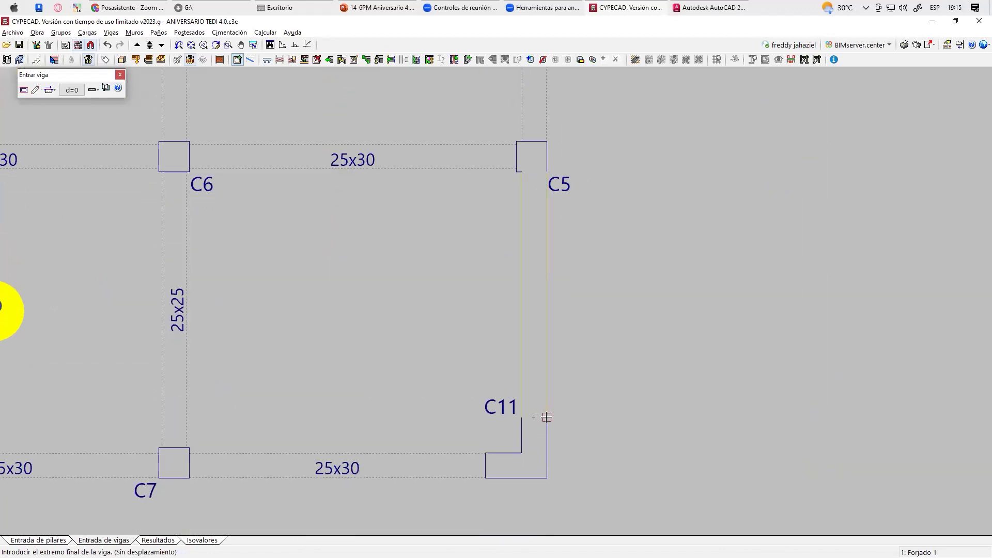
scroll(557, 298, down, 2)
scroll(548, 238, down, 3)
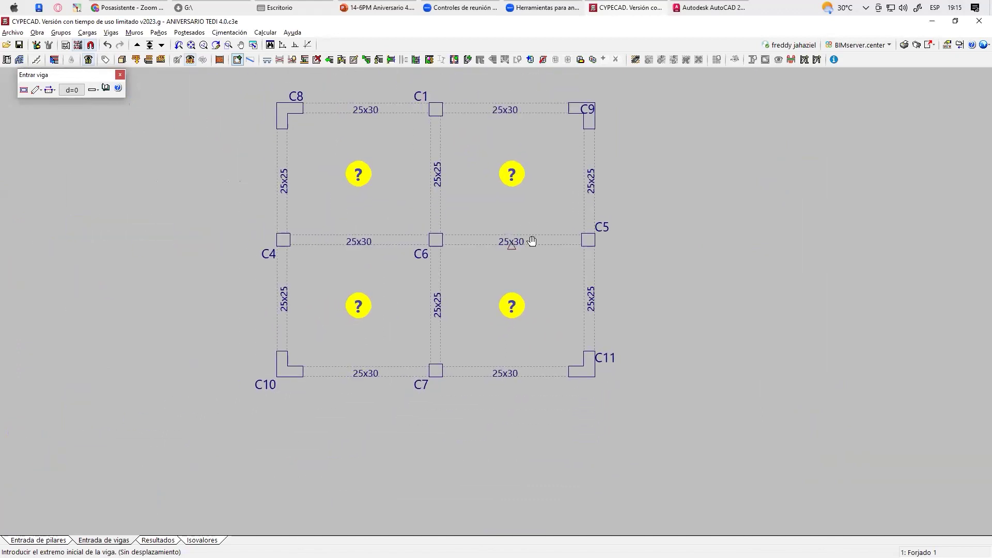
click(120, 76)
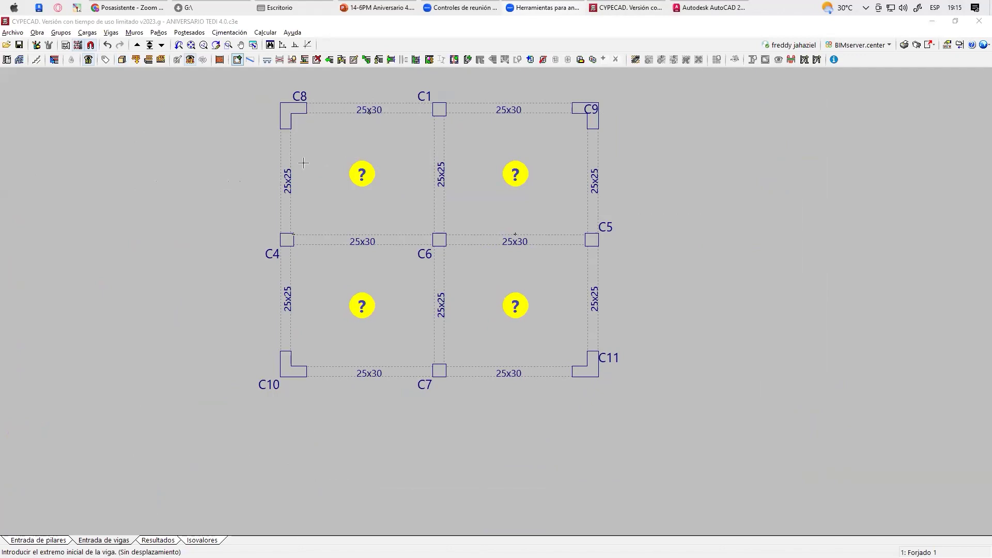
Inspect the beams and columns in the building's 3D view from below and above, and close the view
click(123, 61)
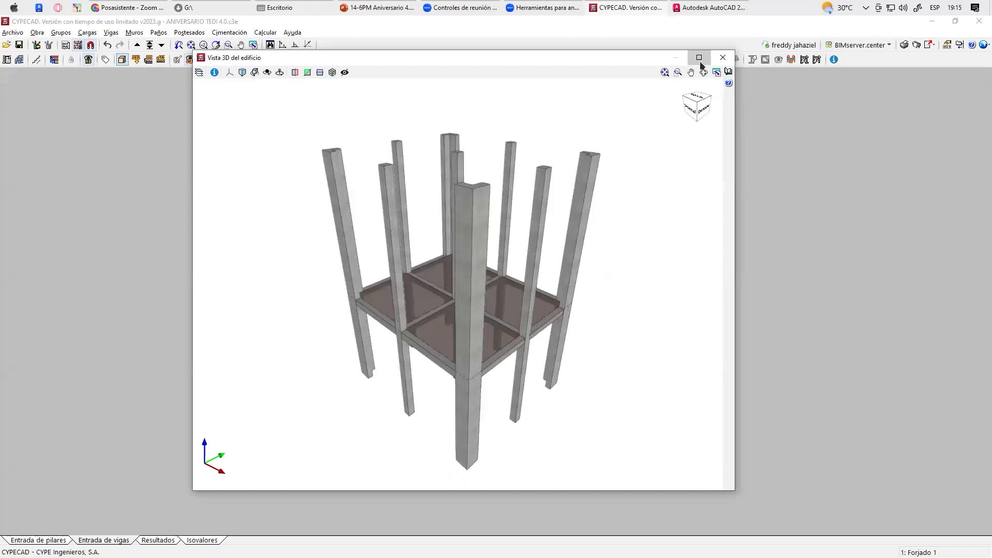
click(699, 57)
drag(457, 195, 328, 294)
scroll(361, 257, up, 5)
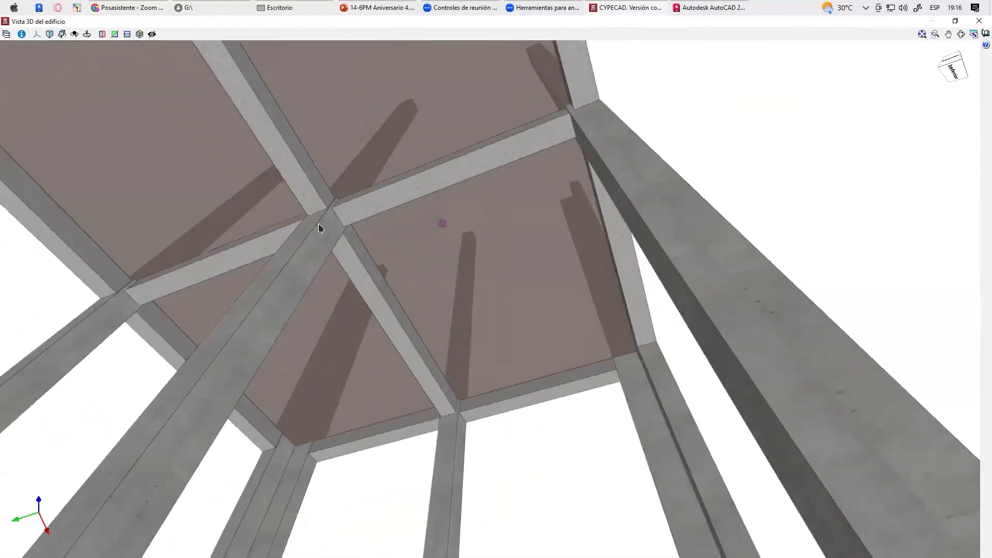
drag(319, 228, 490, 320)
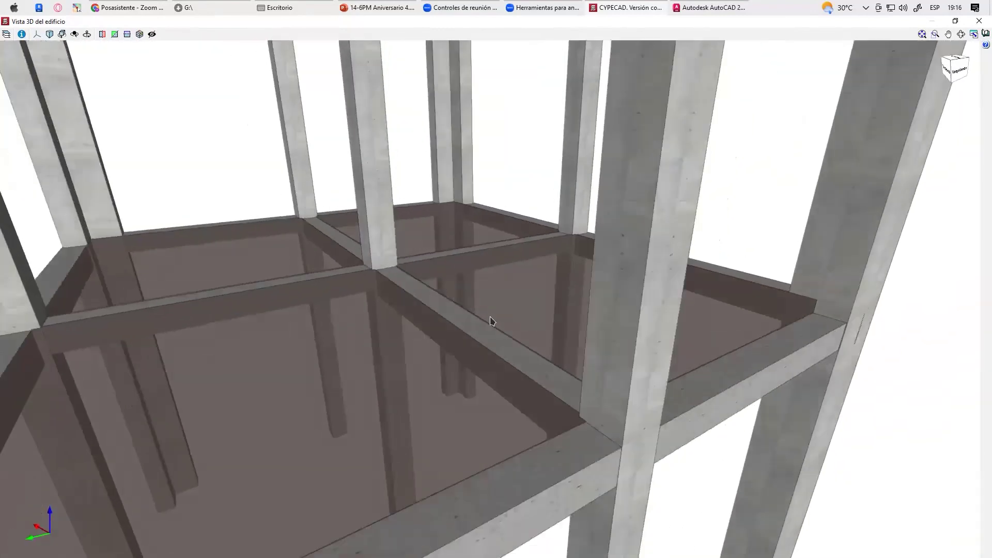
scroll(491, 321, down, 5)
drag(367, 276, 620, 129)
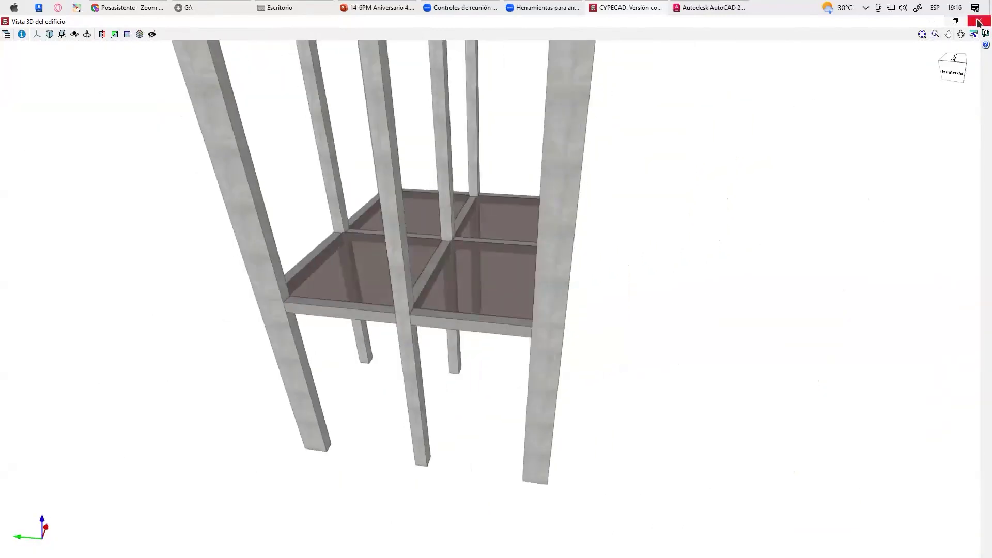
click(978, 21)
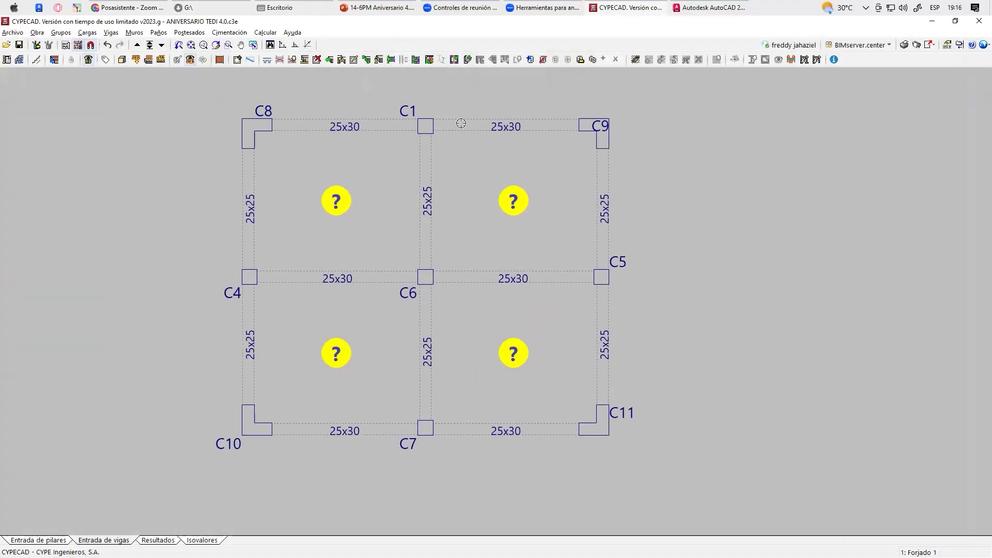
Open the floor panel manager and review the Placas aligeradas and Losas macizas options
click(531, 60)
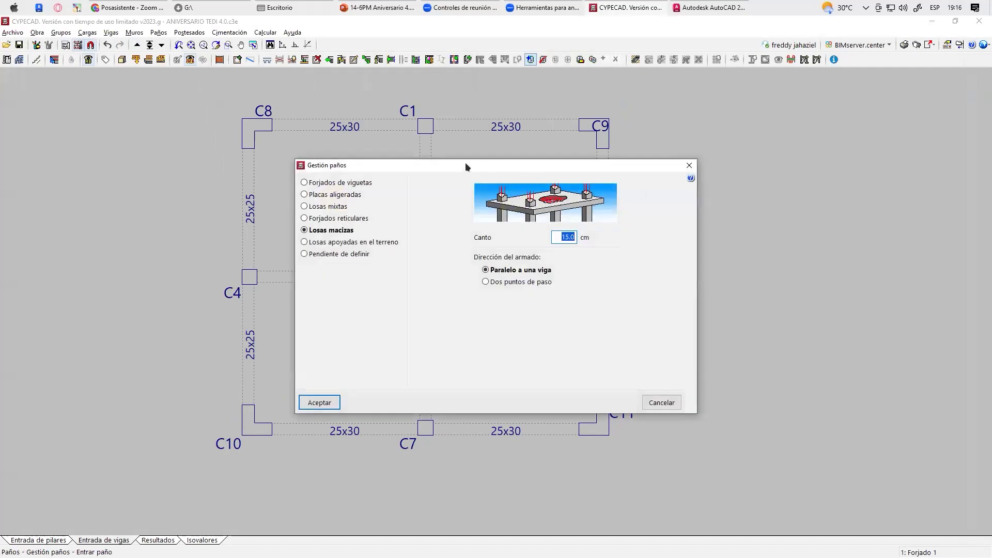
drag(465, 165, 576, 95)
click(437, 126)
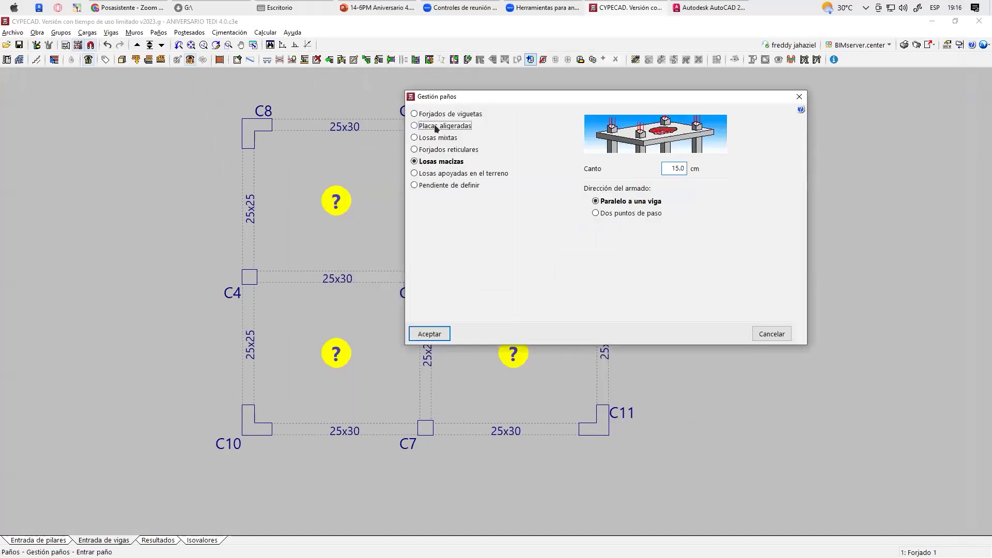
click(599, 246)
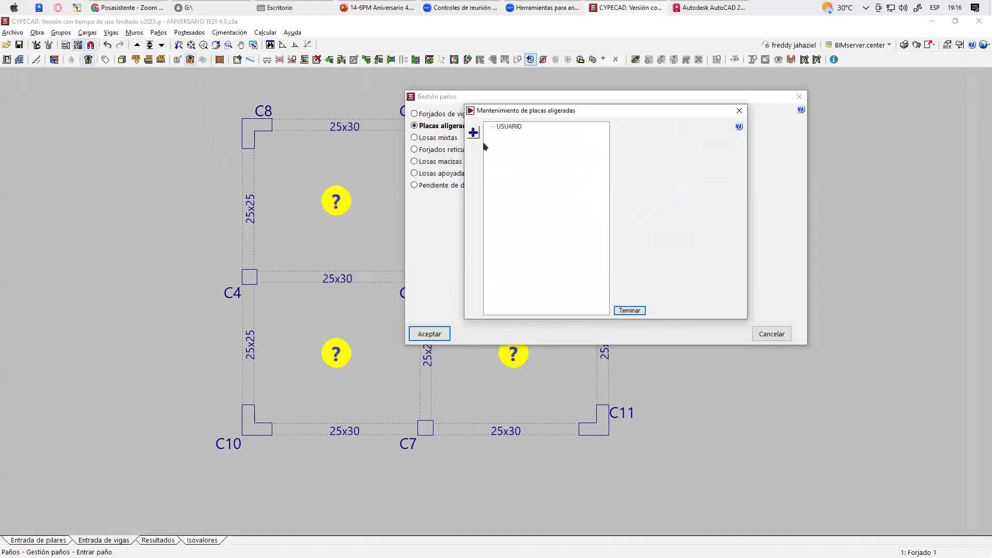
click(683, 308)
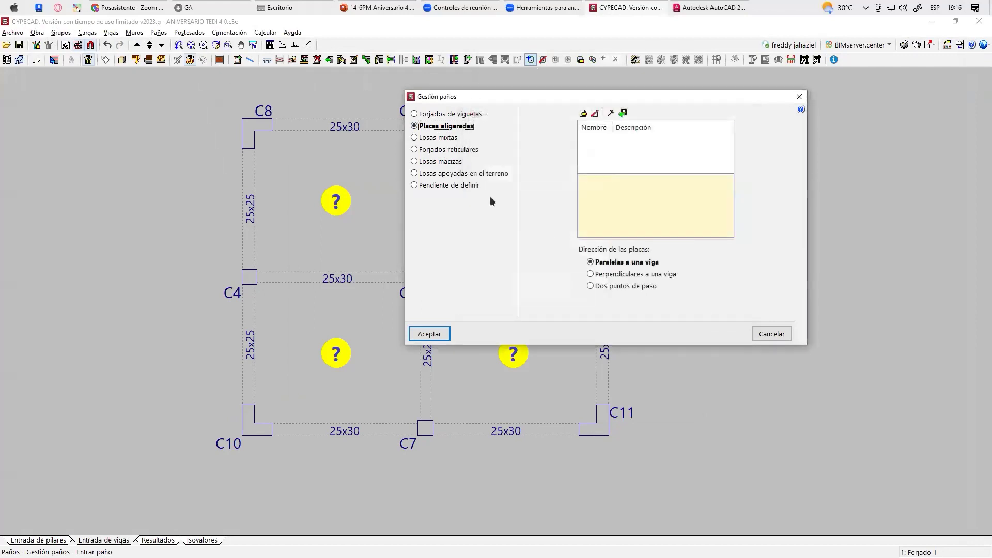
click(431, 162)
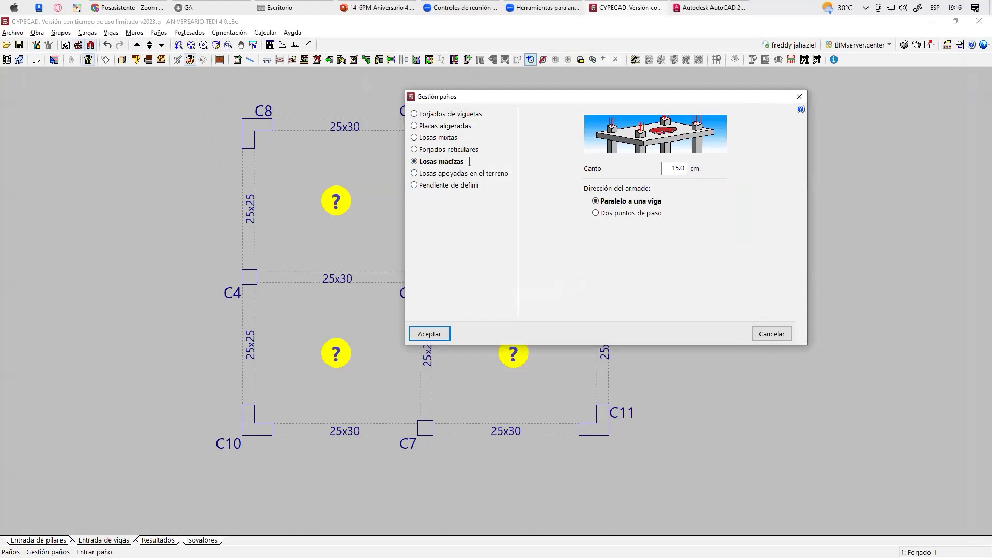
Create an in-situ joist floor named LADRILLO DE TECHO with the library block LADRILLO TECHO 15 and 40 cm joist spacing
click(420, 114)
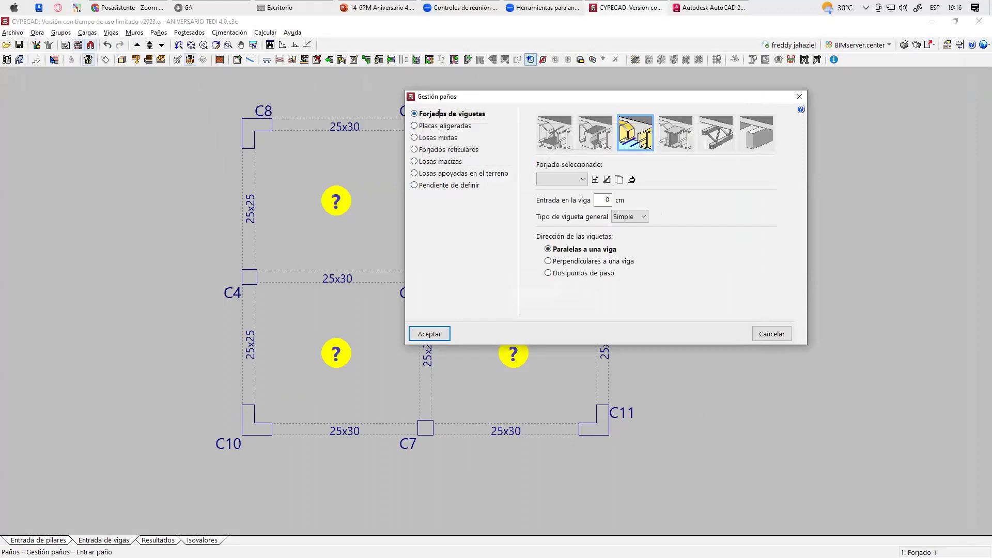
click(561, 179)
click(595, 179)
click(619, 128)
click(655, 143)
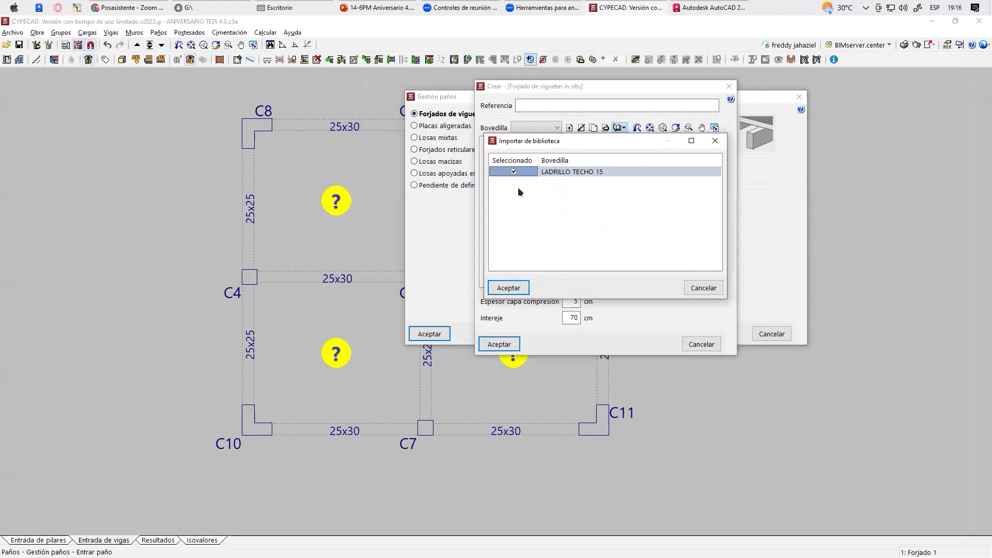
click(507, 288)
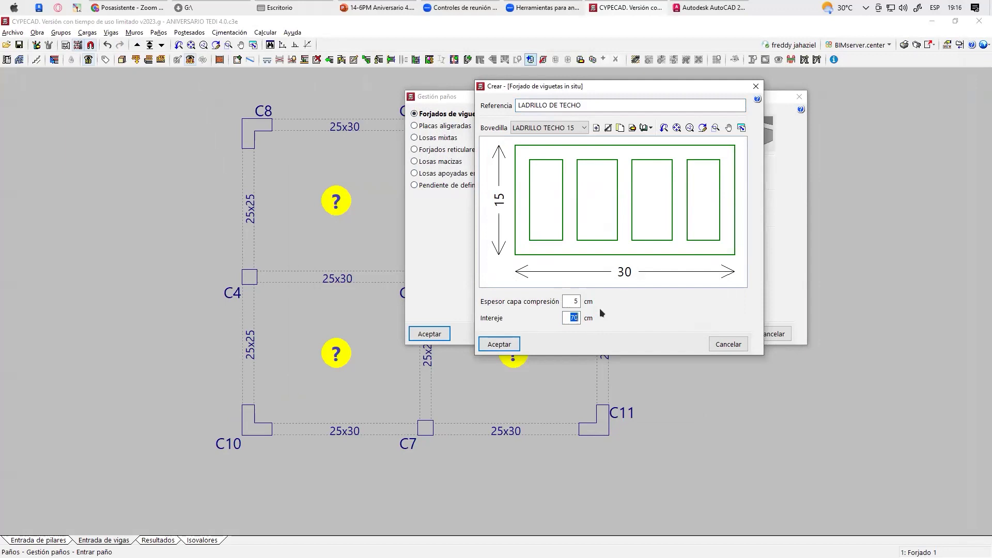
text(40)
click(499, 344)
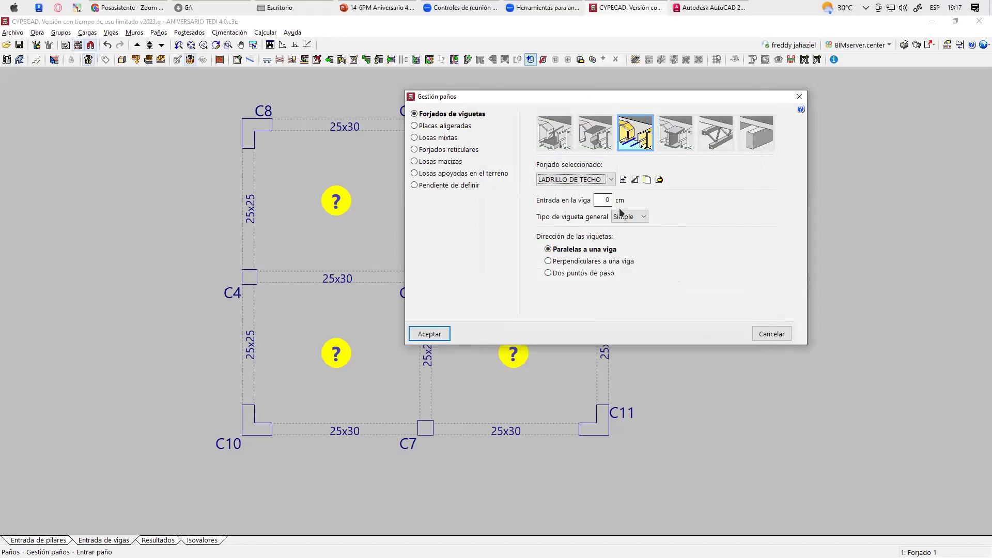
Assign the LADRILLO DE TECHO floor to panels C4-C6-C7-C10 and C8-C1-C6-C4, with joists parallel to their 25x25 beams
click(437, 335)
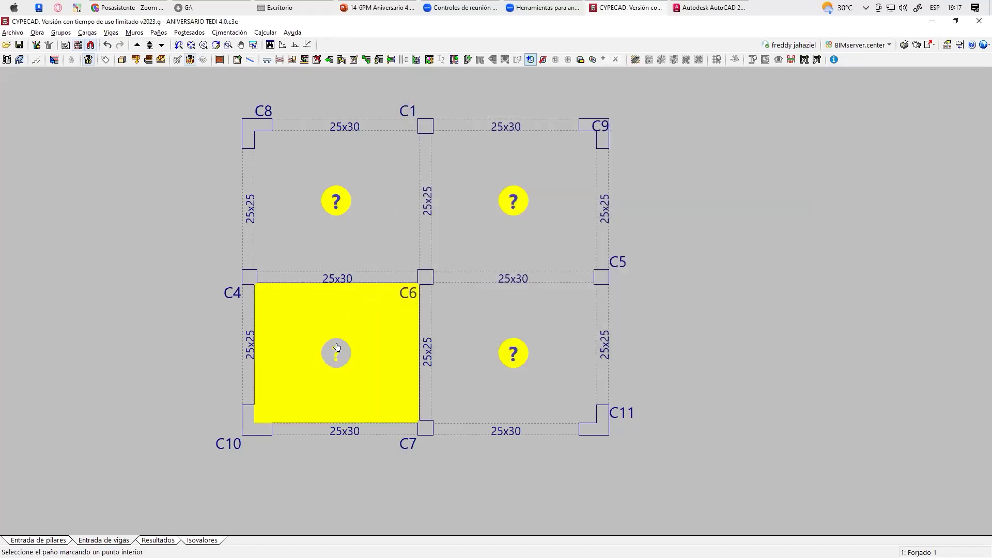
click(336, 347)
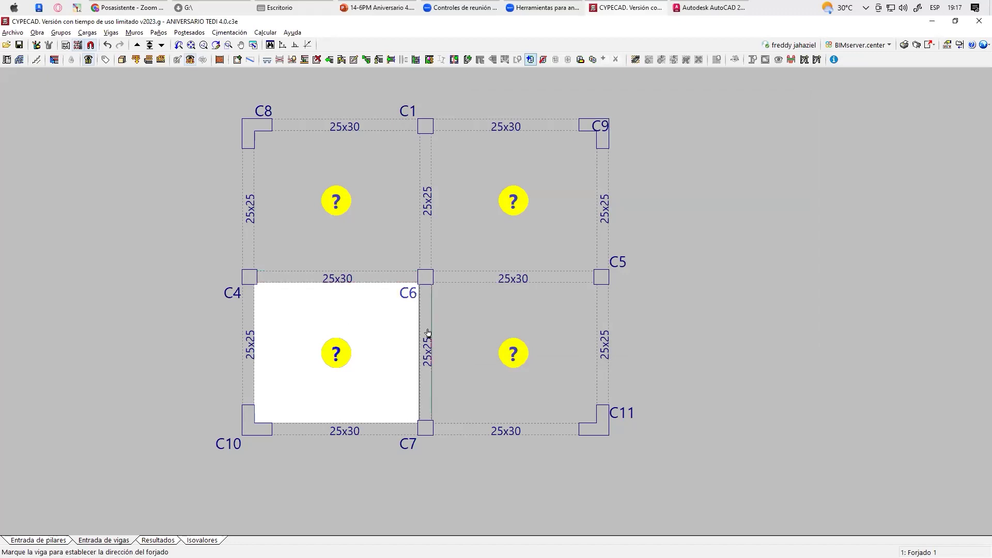
click(424, 347)
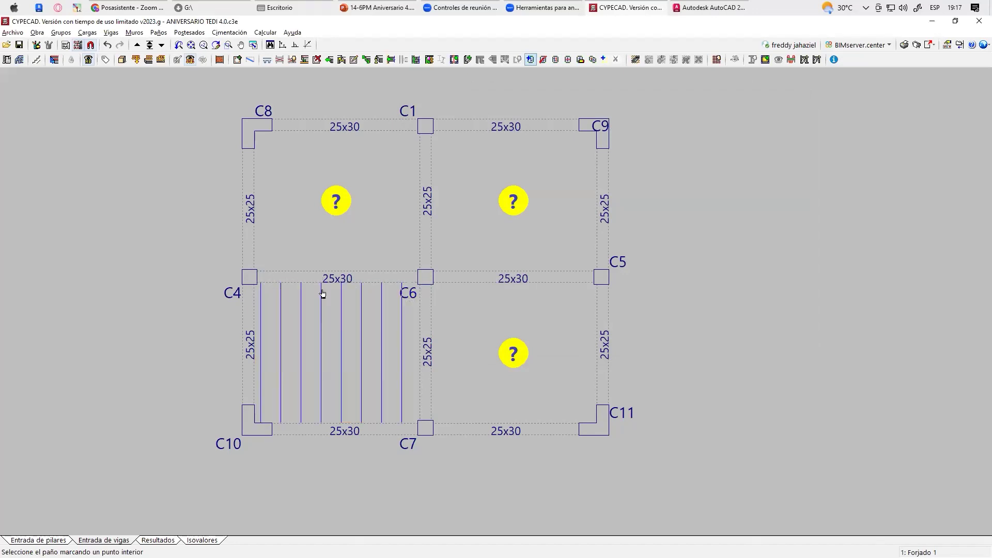
click(342, 204)
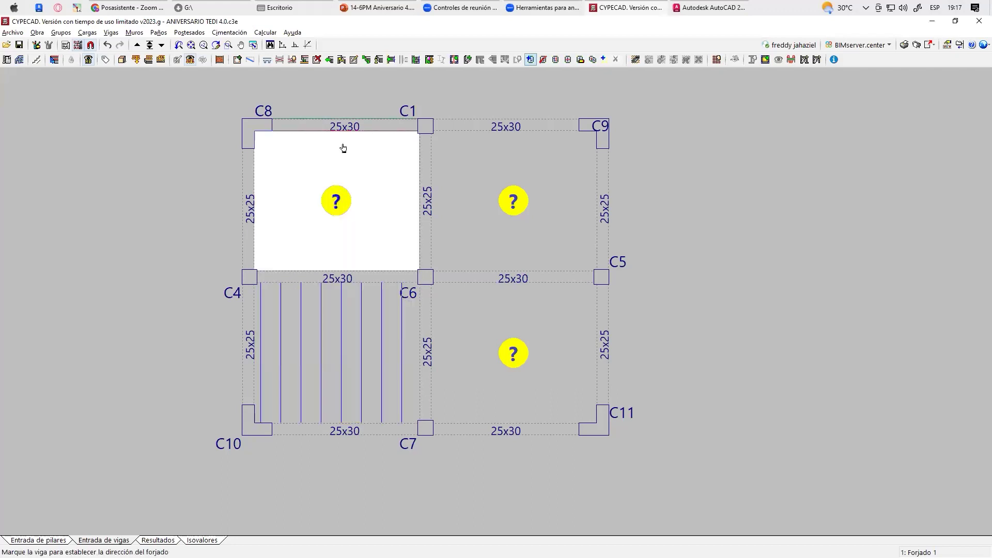
click(248, 205)
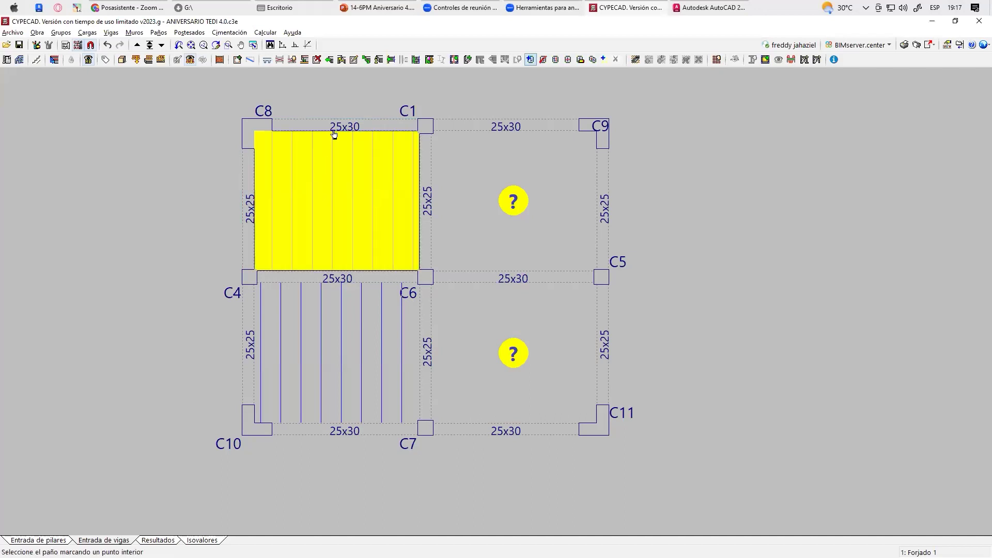
Assign the LADRILLO DE TECHO floor to panels C1-C9-C5-C6 and C6-C5-C11-C7, with joists parallel to their 25x30 beams
click(492, 192)
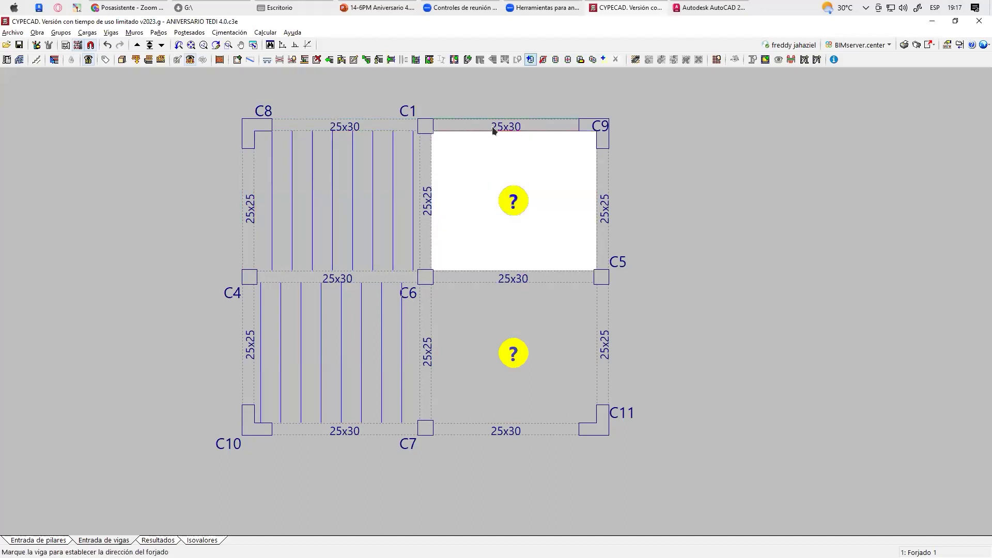
click(492, 128)
click(512, 349)
click(513, 279)
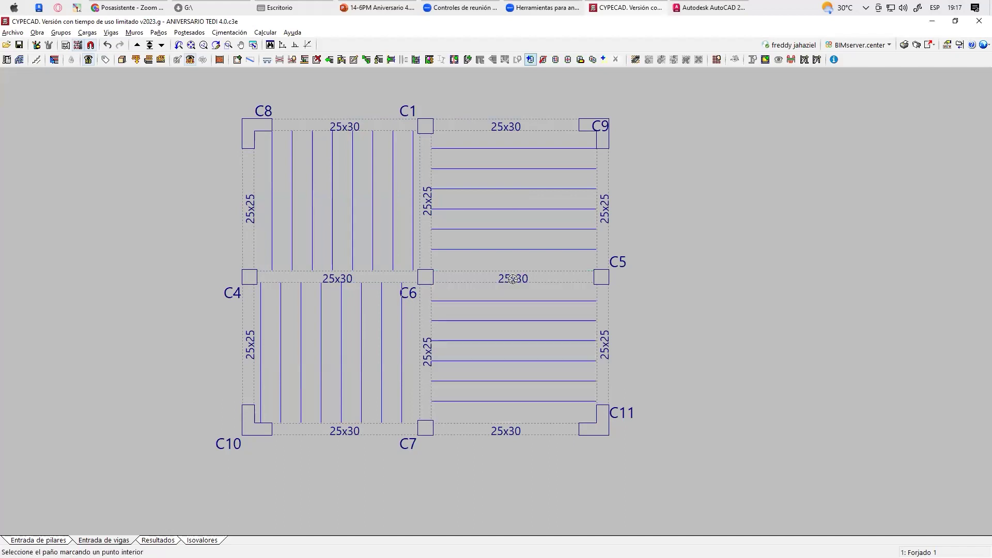
Inspect the Forjado 1 floor panels from several angles in the building's 3D view, and close the view
middle_drag(665, 343, 716, 331)
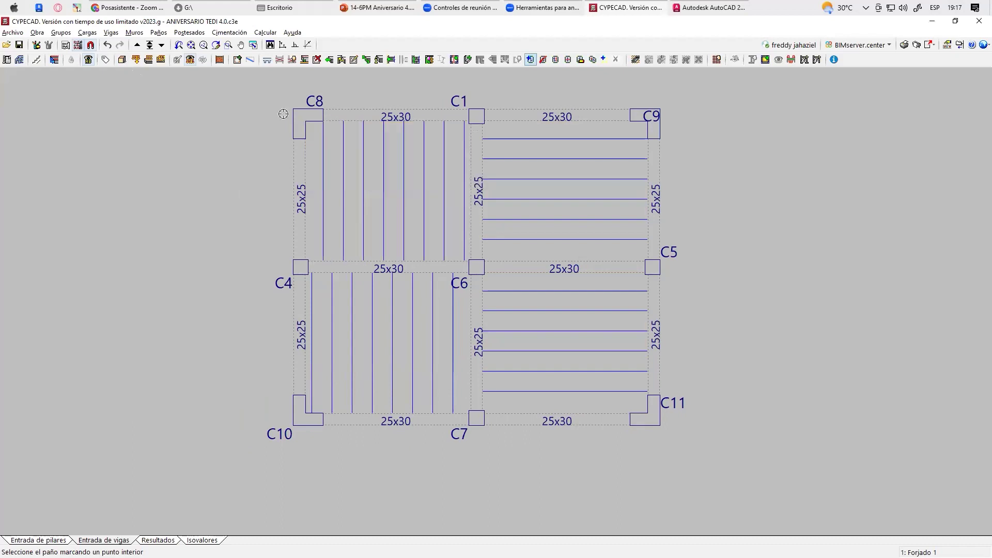
click(123, 60)
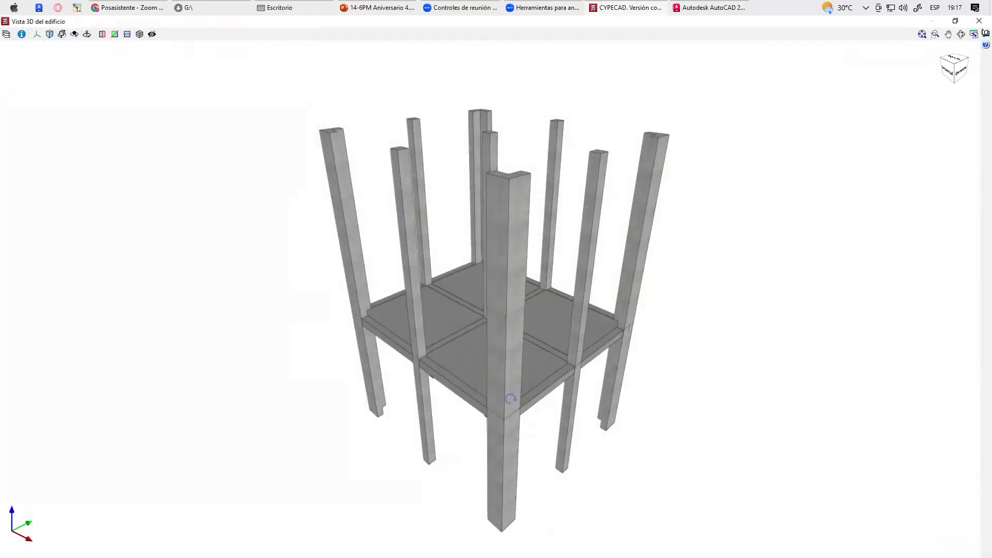
scroll(500, 366, up, 5)
middle_drag(500, 365, 777, 186)
scroll(561, 135, down, 5)
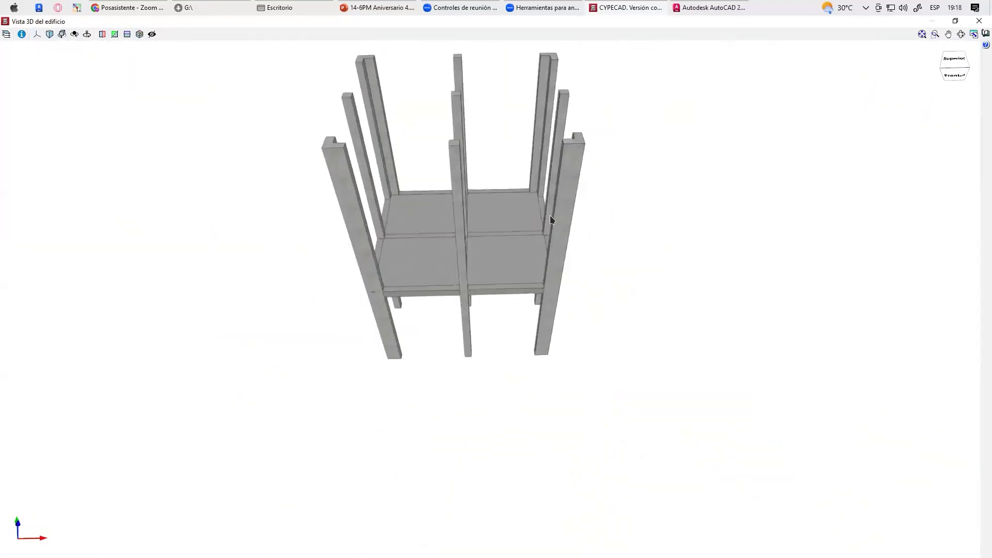
middle_drag(560, 135, 651, 372)
click(979, 20)
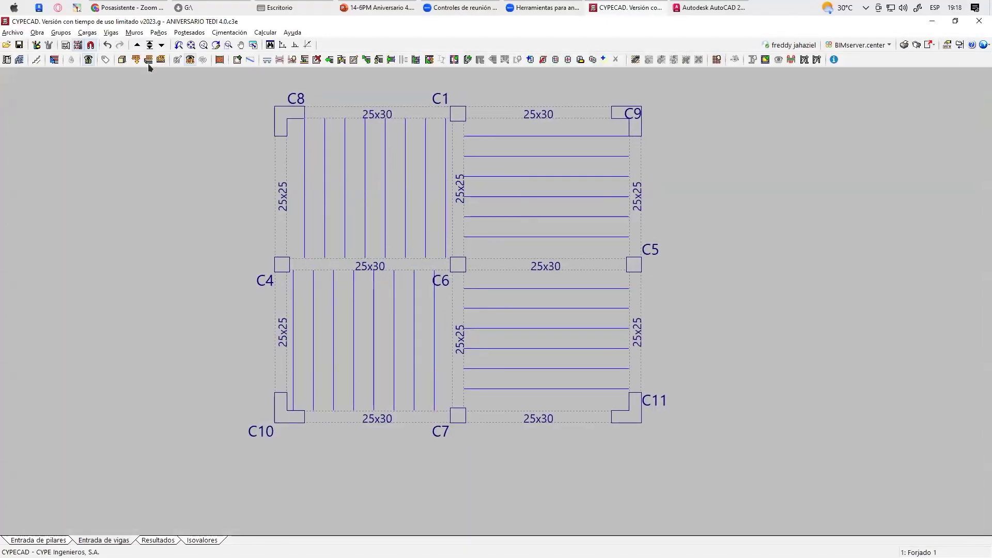
Go up to Forjado 2 and copy the beams and floor panels of Forjado 1 into it
click(138, 46)
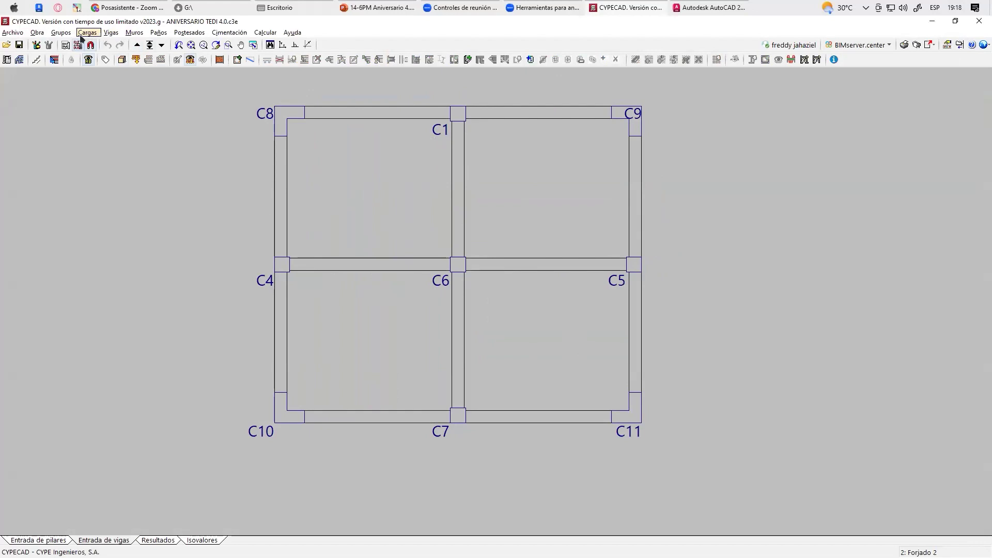
click(61, 33)
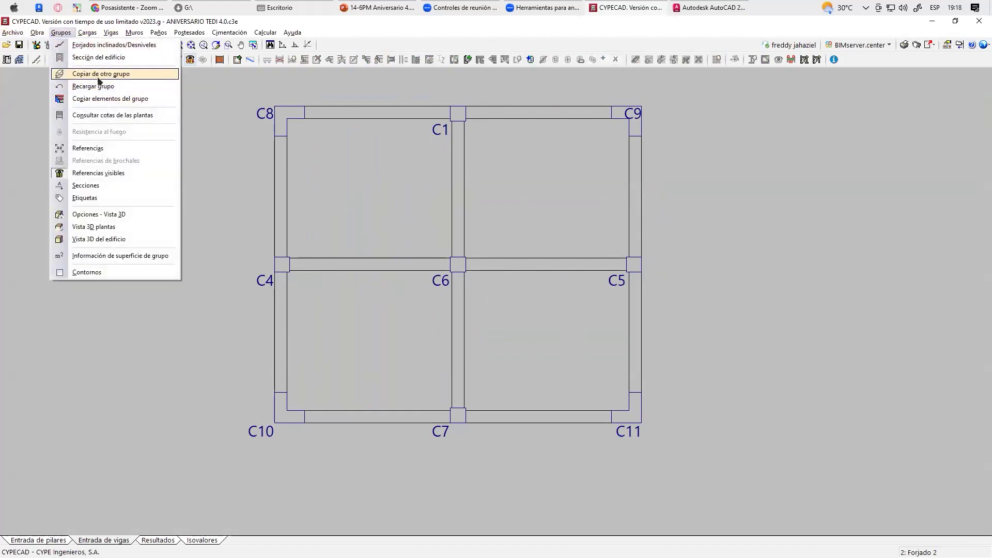
click(99, 75)
double_click(485, 303)
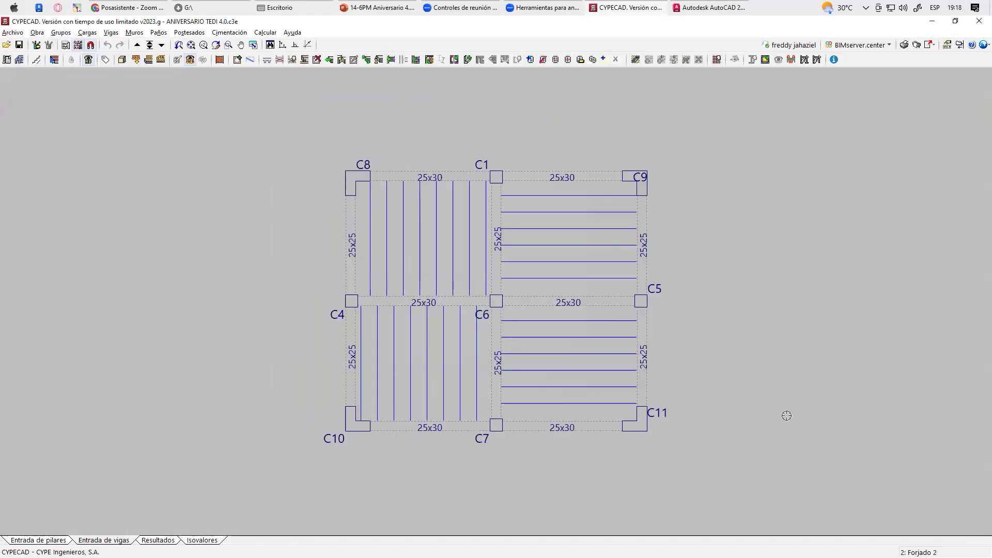
Go up to Forjado 3 and copy the beams and floor panels of Forjado 2 into it
click(138, 46)
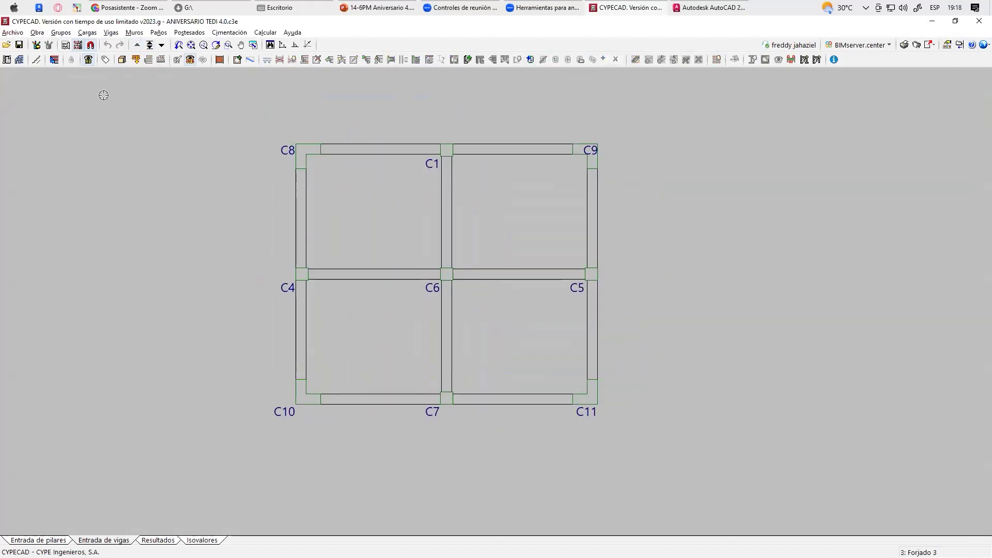
click(61, 33)
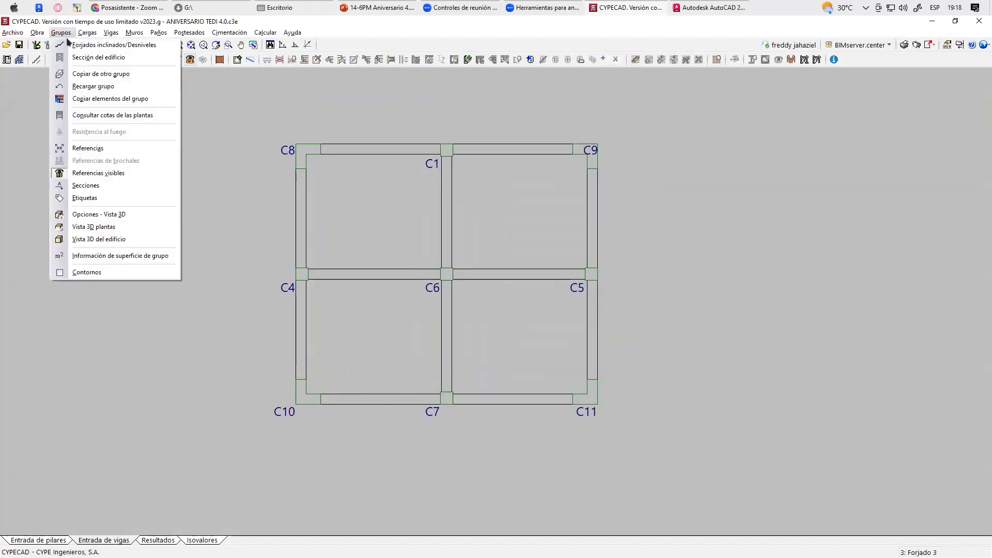
click(85, 75)
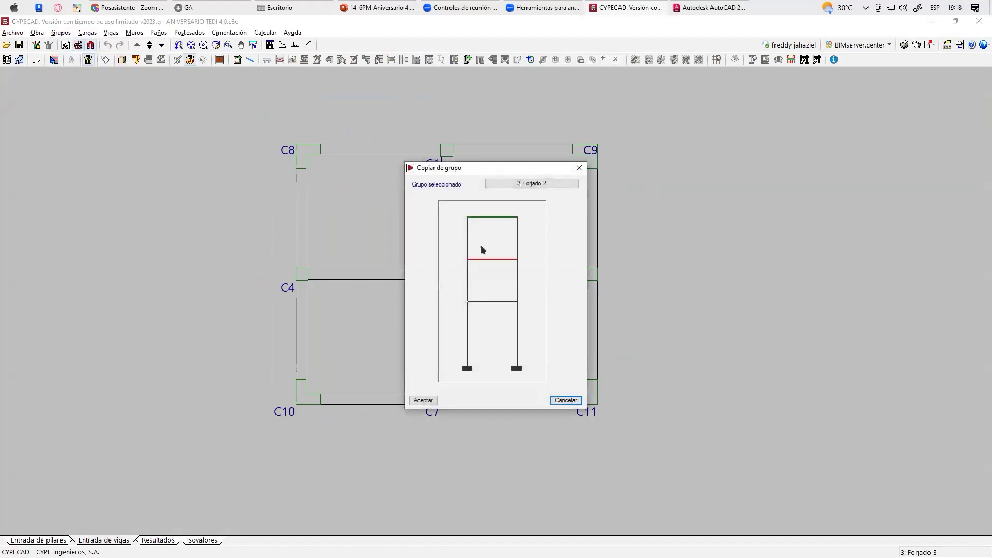
click(485, 259)
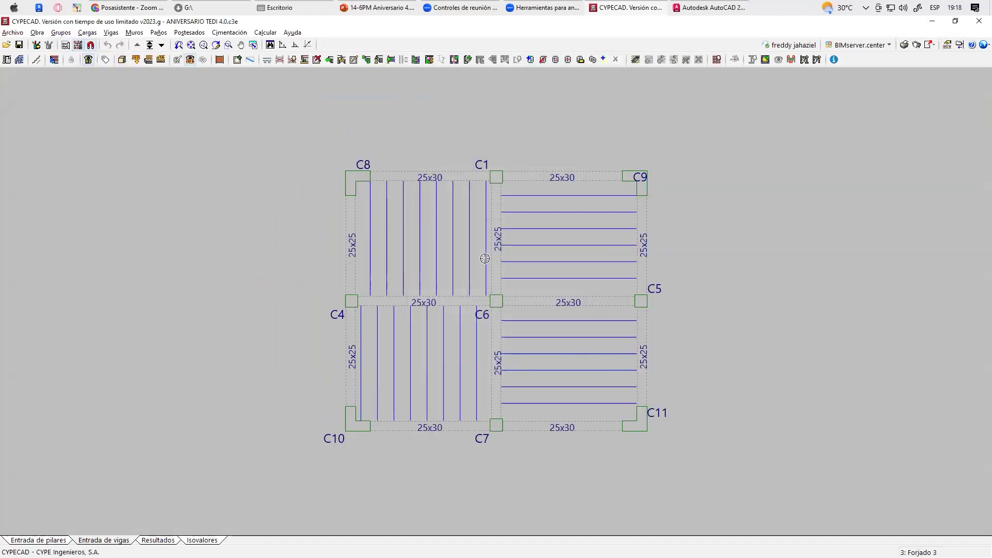
Inspect all three floors in the building's 3D view, and return to the Forjado 3 plan
click(123, 61)
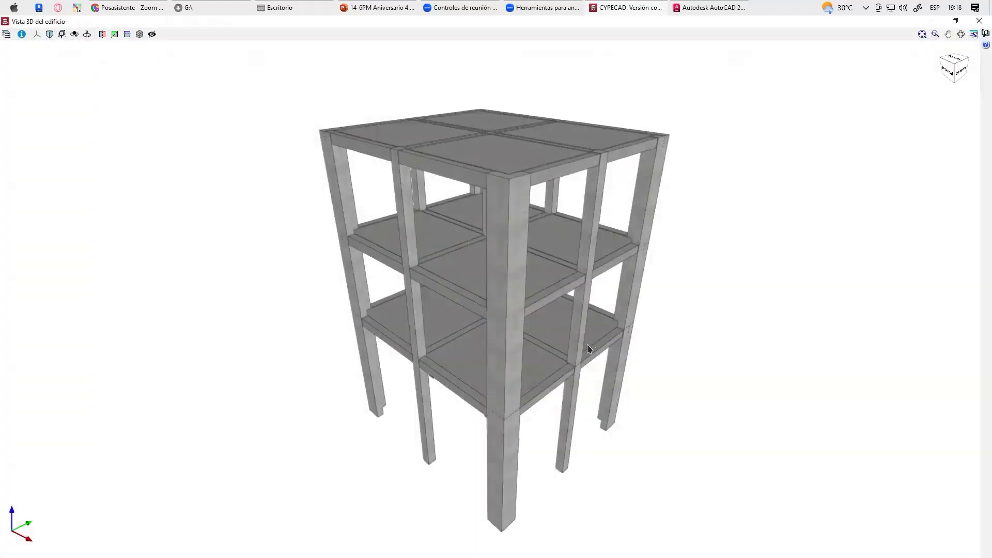
middle_drag(587, 344, 633, 300)
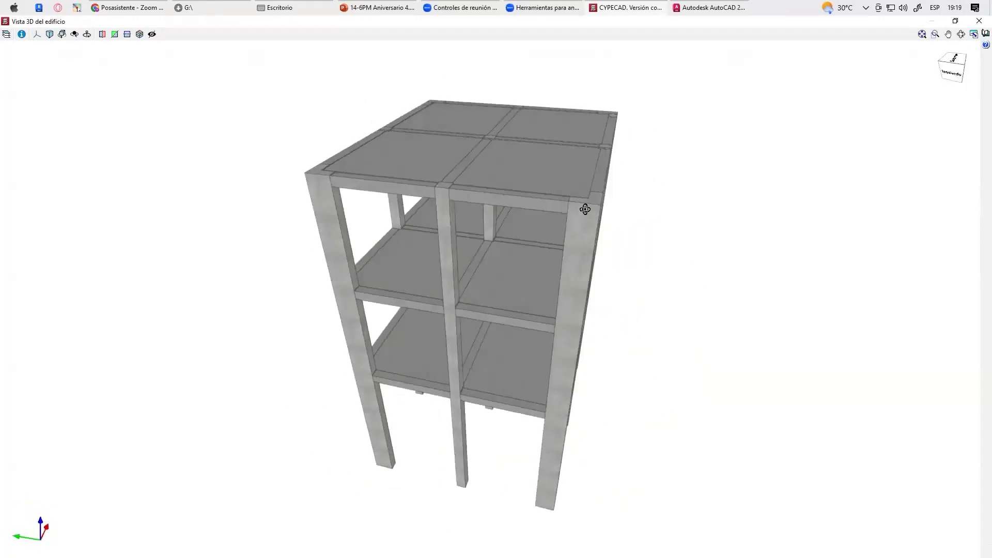
click(978, 21)
scroll(458, 242, down, 2)
scroll(446, 257, up, 1)
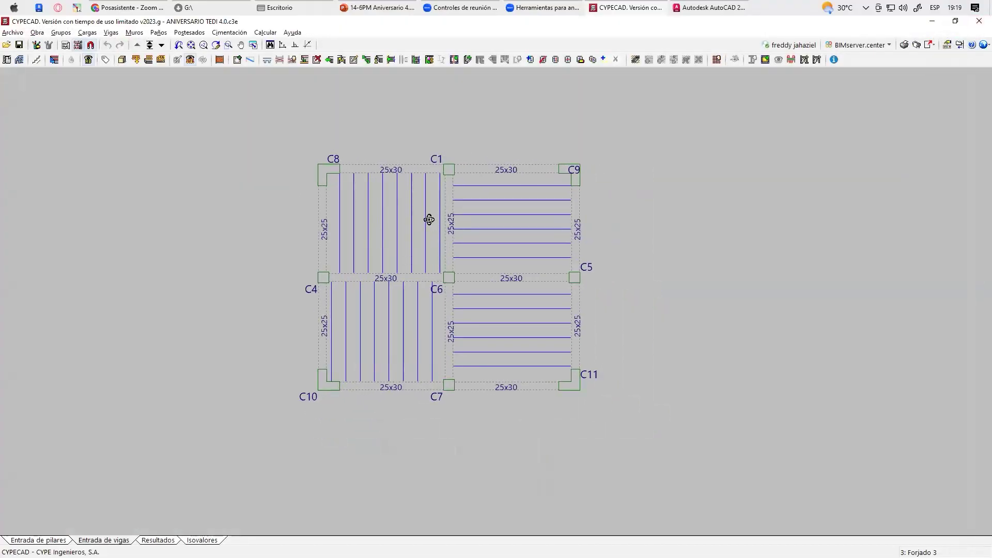
scroll(487, 231, up, 2)
scroll(486, 199, up, 1)
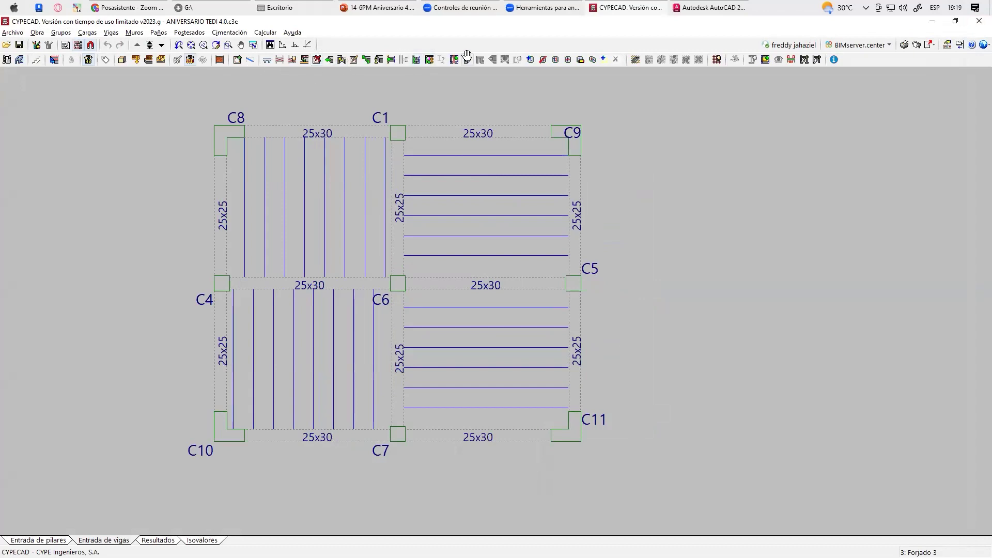
click(376, 58)
click(317, 60)
click(543, 60)
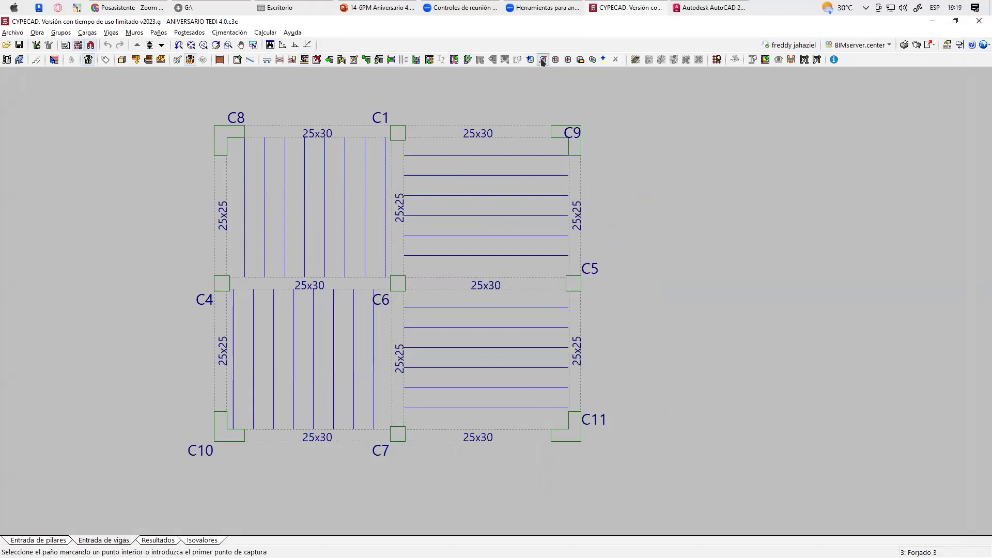
click(459, 155)
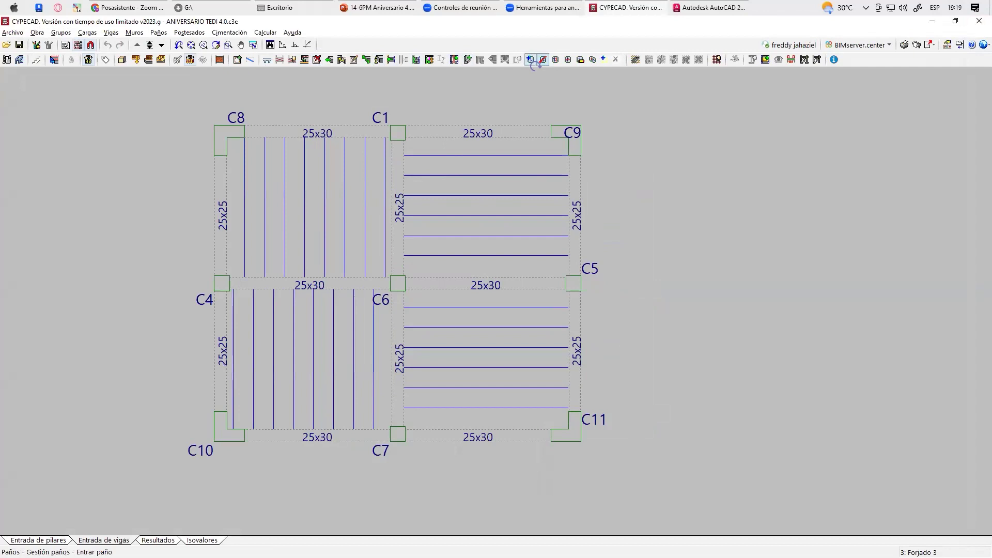
key(Escape)
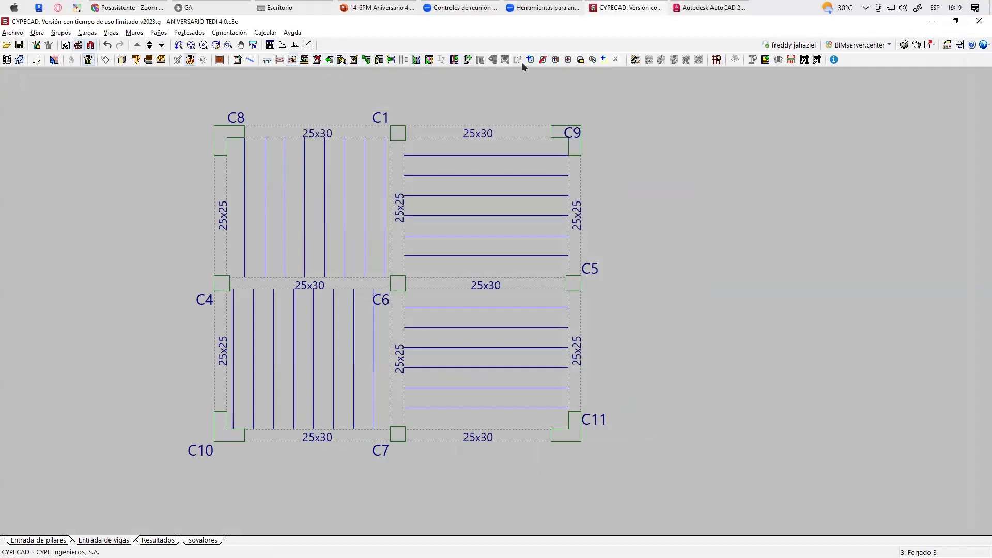
On Forjado 3, copy the joist floor of panel C8-C1-C6-C4 with all its properties to panels C1-C9-C5-C6 and C6-C5-C11-C7
click(593, 60)
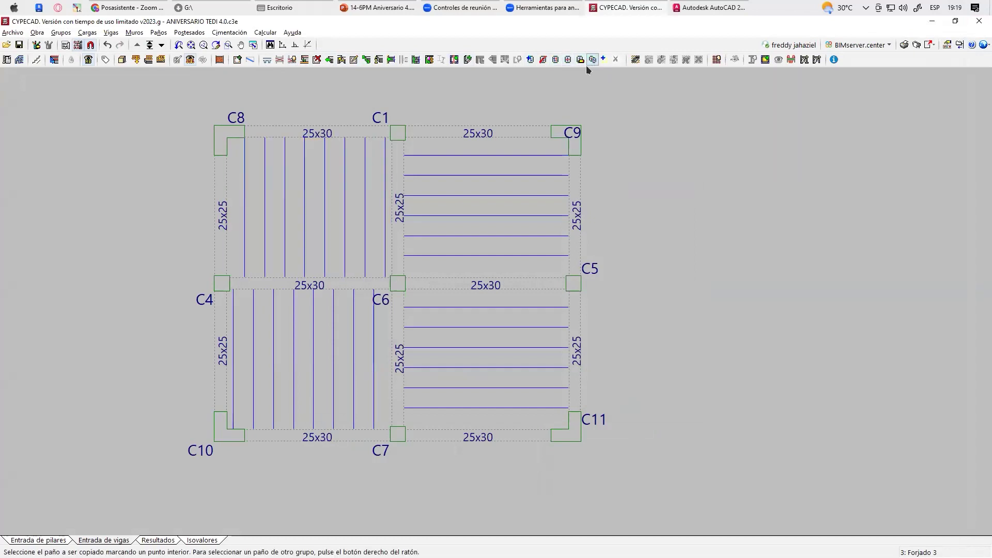
click(309, 179)
click(436, 352)
click(440, 188)
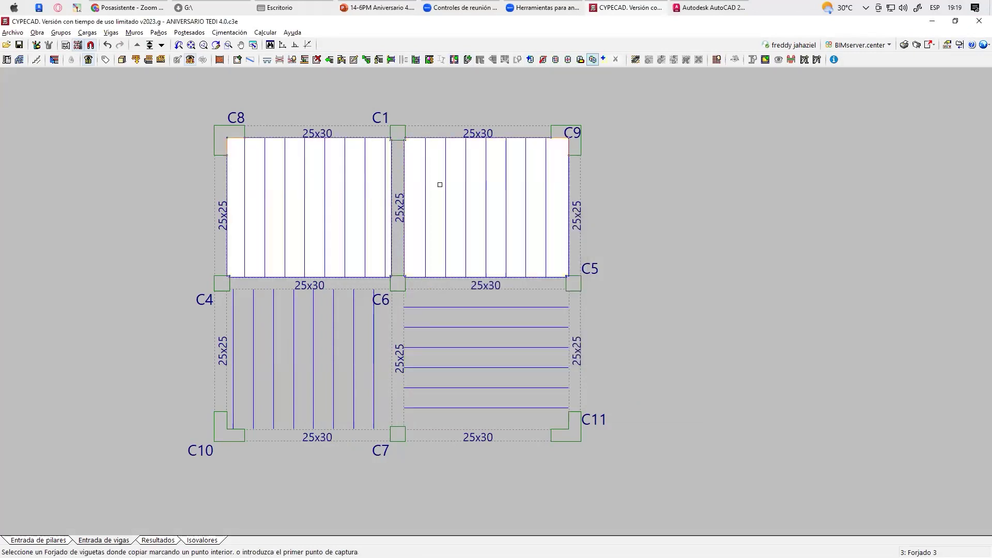
click(498, 335)
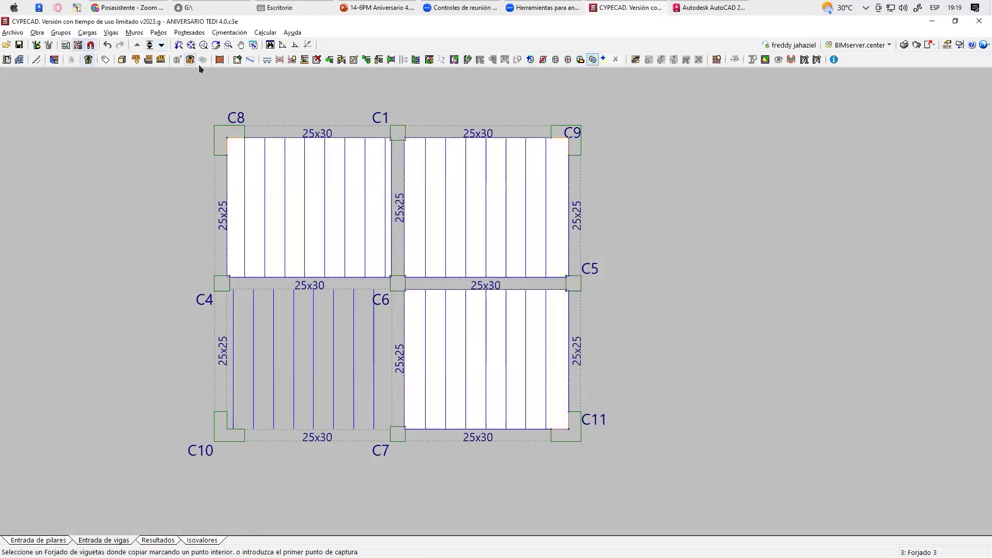
On Forjado 2, copy the joist floor of panel C8-C1-C6-C4 with all its properties to panels C1-C9-C5-C6 and C6-C5-C11-C7
click(162, 46)
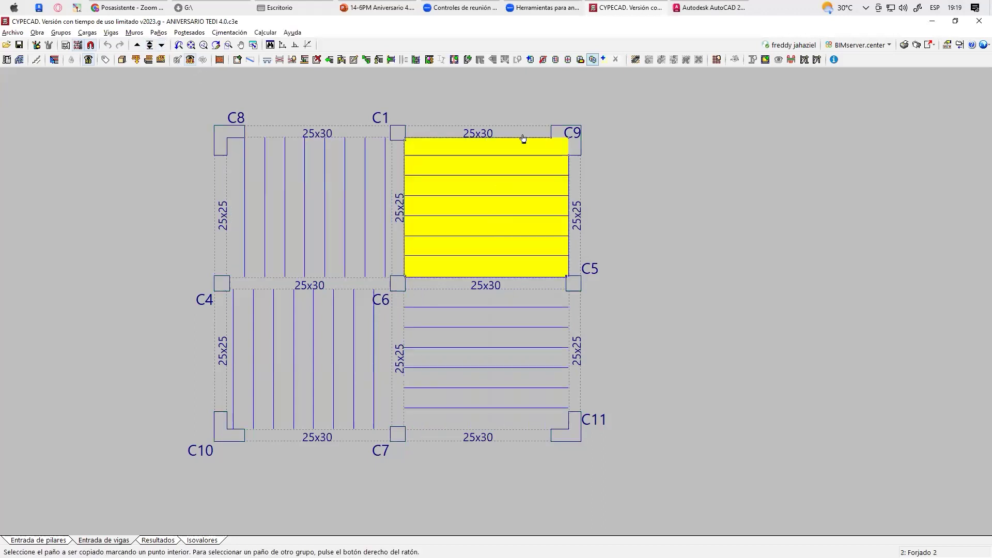
click(444, 164)
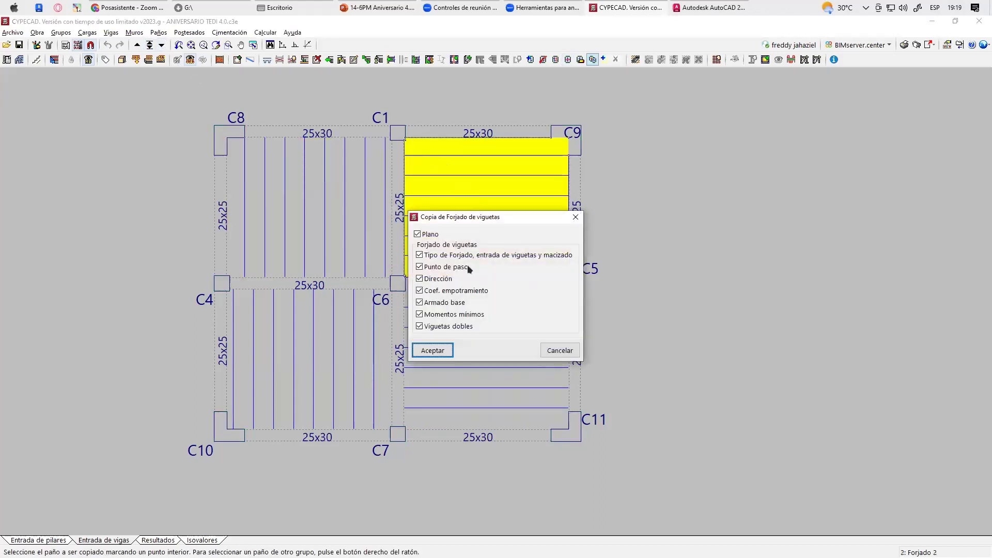
key(Return)
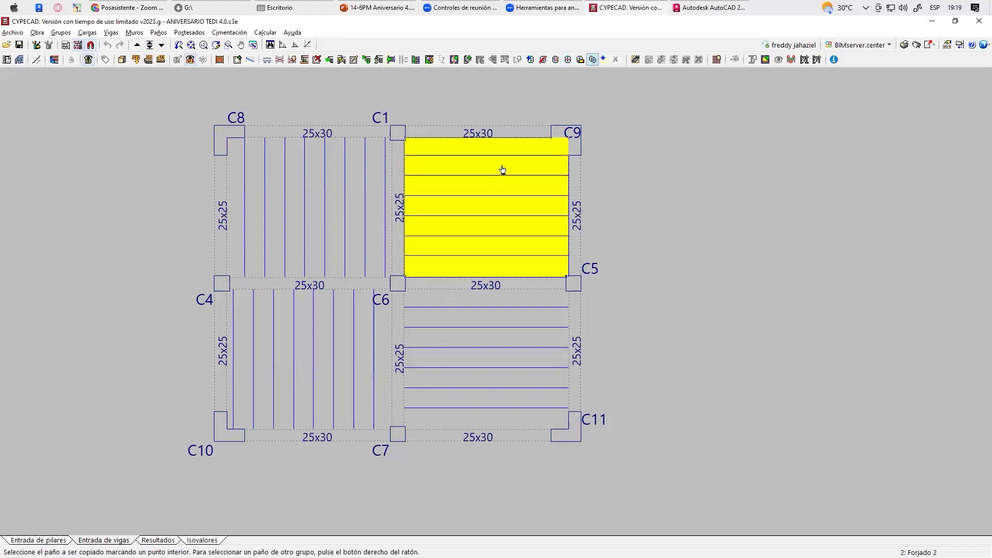
click(342, 194)
click(434, 350)
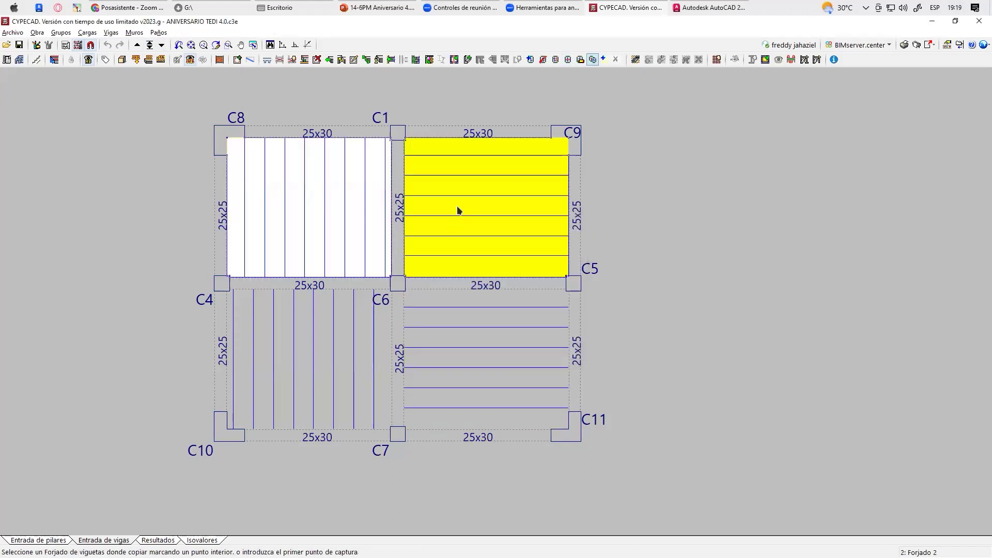
click(472, 357)
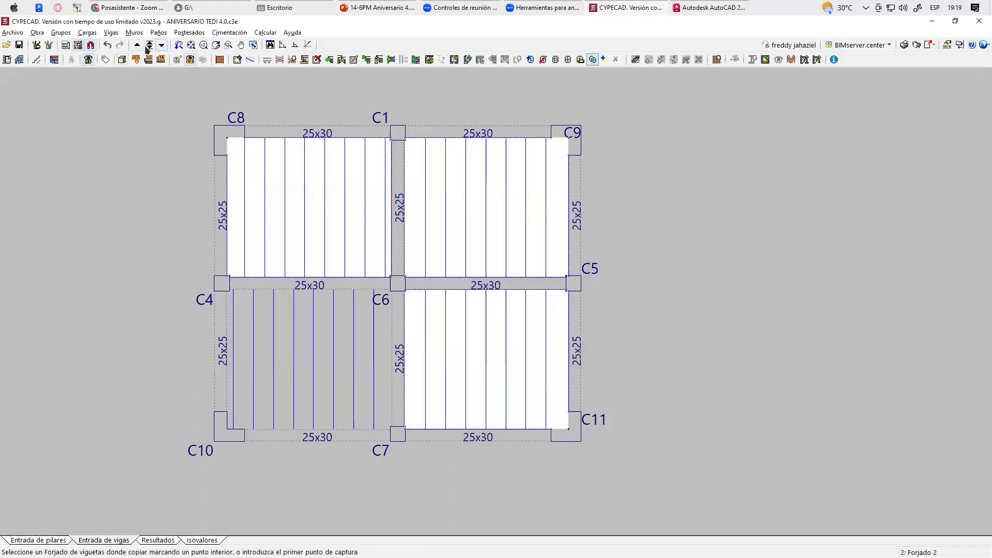
On Forjado 1, copy the joist floor of panel C8-C1-C6-C4 with all its properties to panels C1-C9-C5-C6 and C6-C5-C11-C7
click(161, 45)
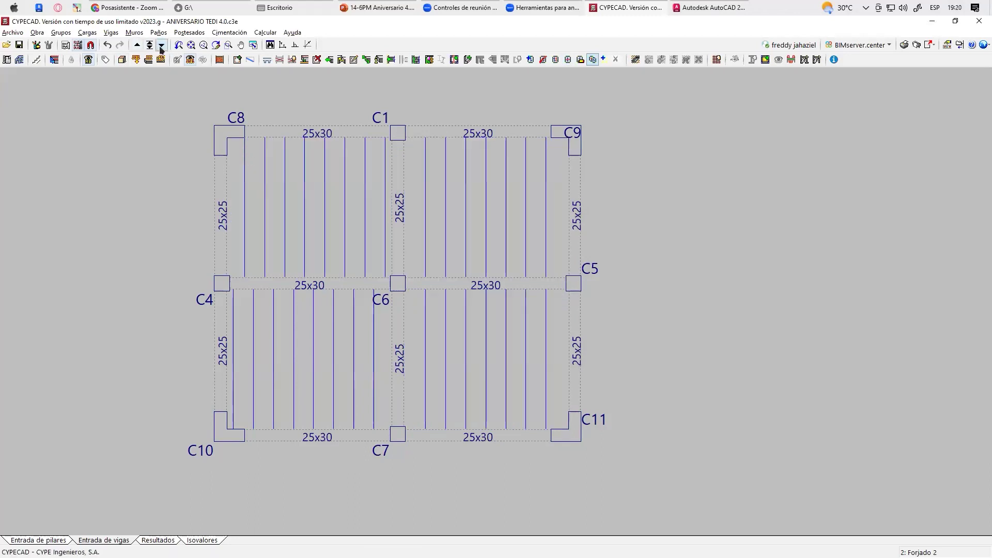
click(327, 198)
click(434, 350)
click(458, 190)
click(468, 328)
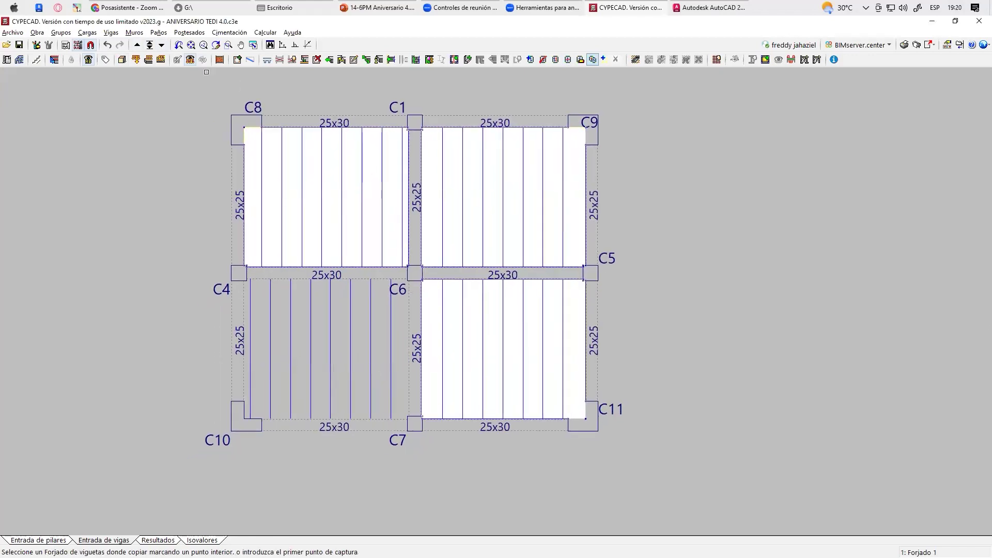
On the Cimentación level, define a new foundation element for single columns as an isolated footing
click(137, 45)
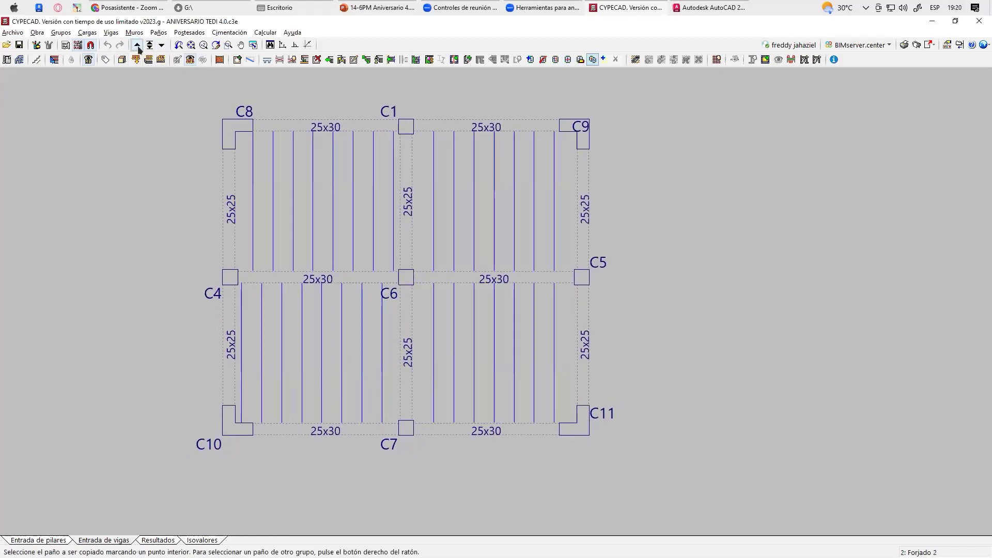
click(161, 45)
click(162, 46)
click(161, 45)
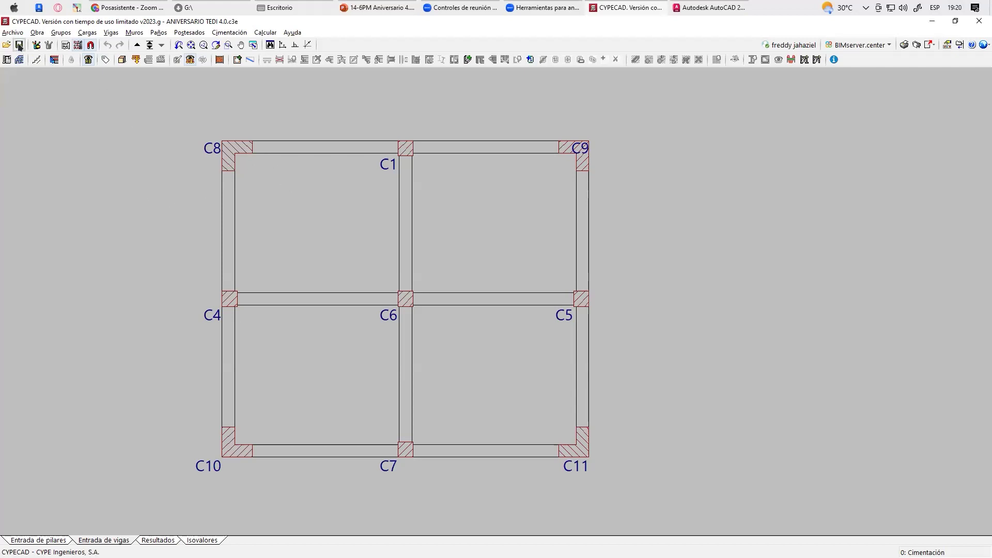
click(236, 31)
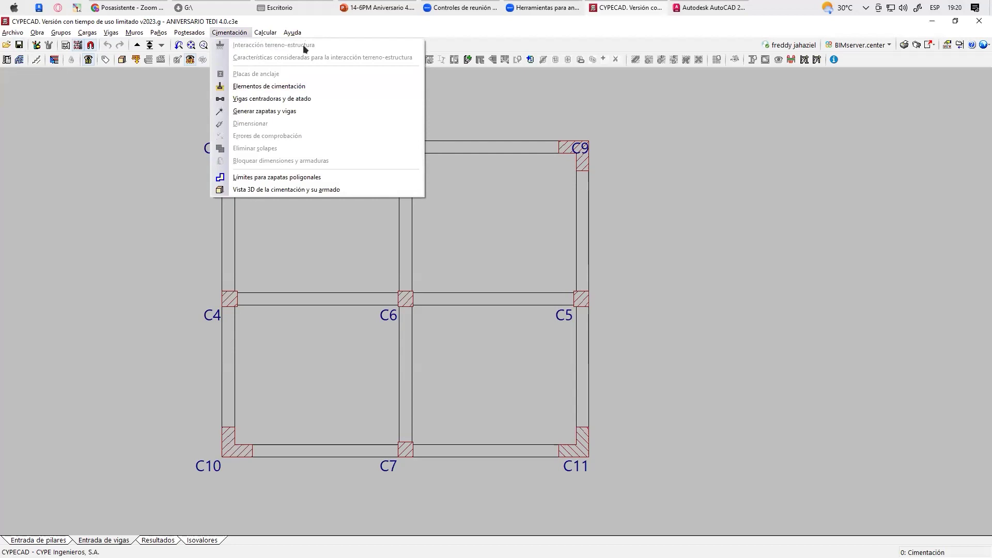
click(252, 87)
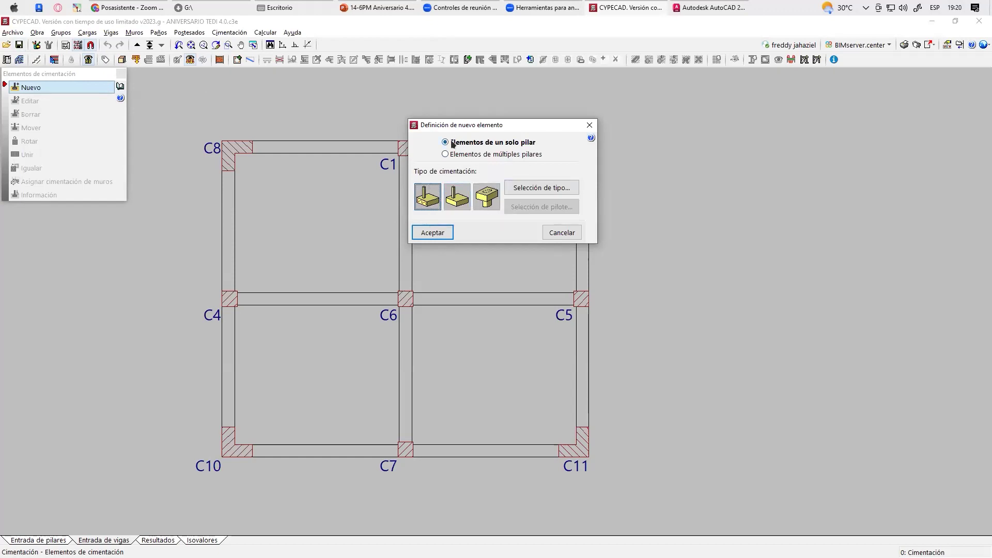
click(541, 187)
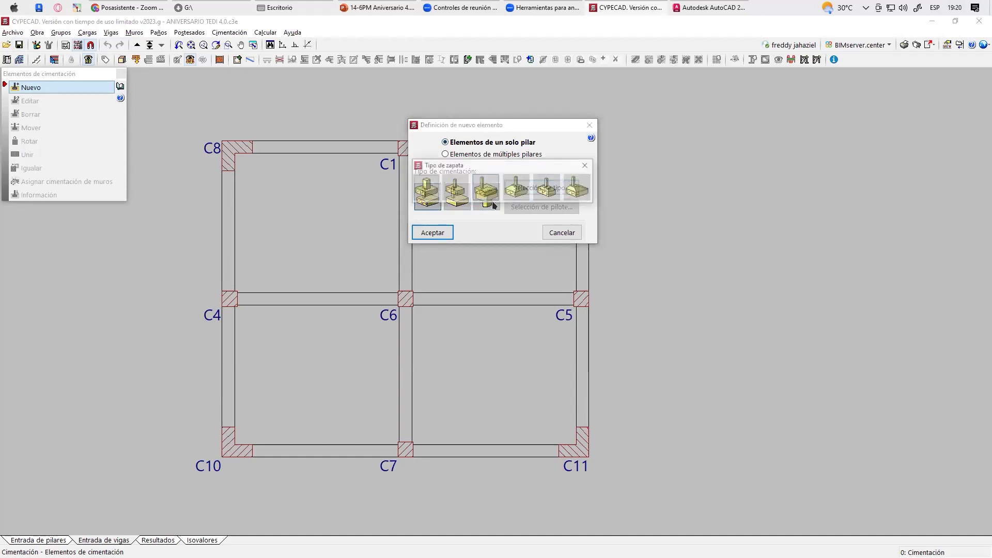
click(517, 189)
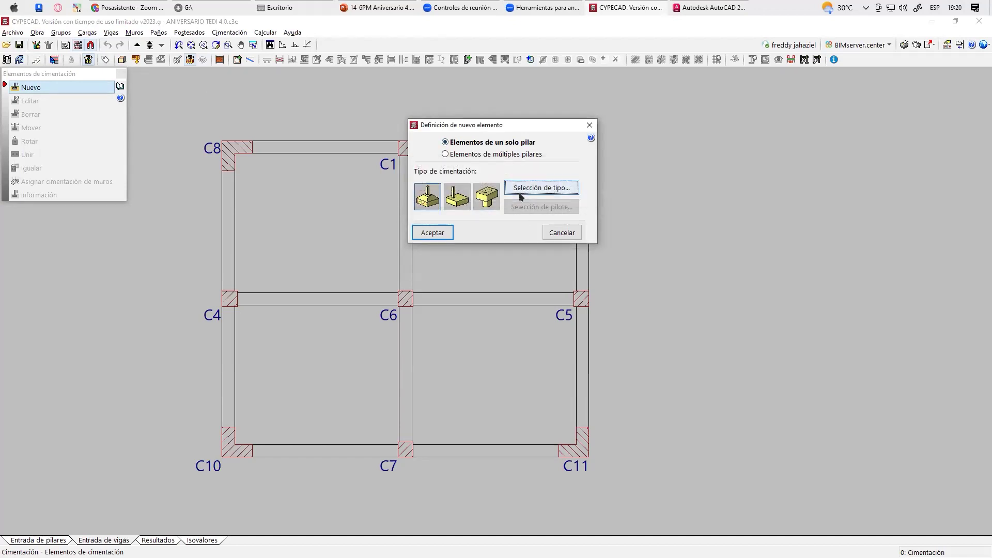
click(488, 201)
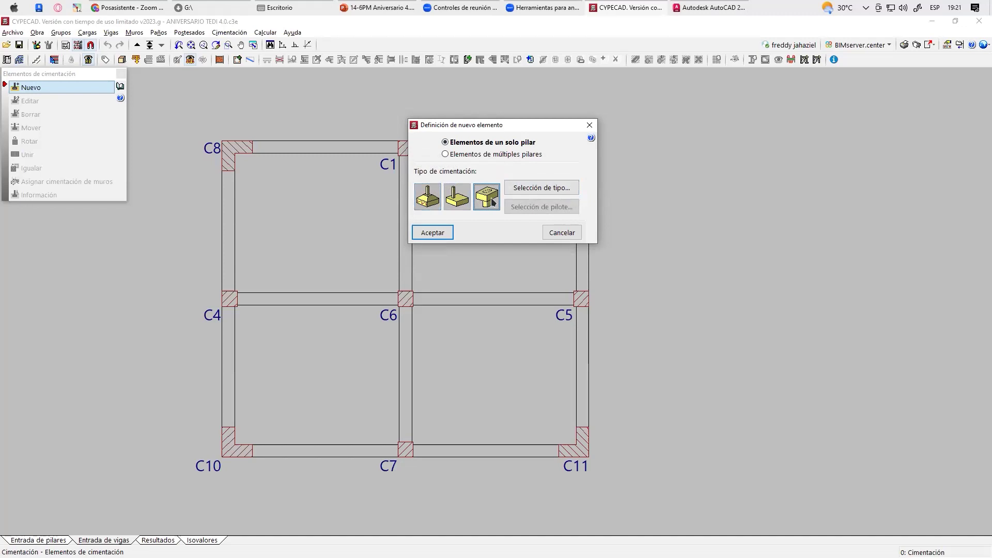
click(464, 205)
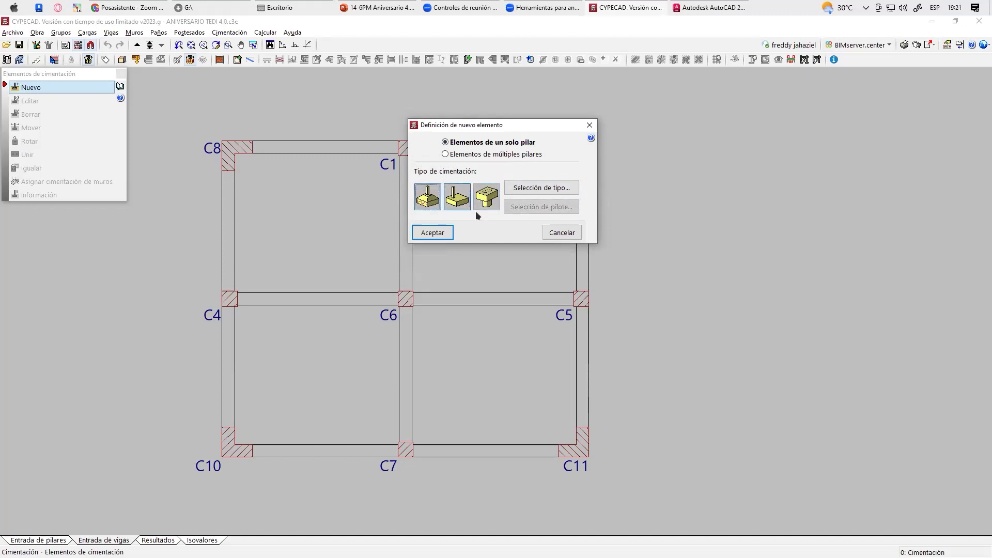
click(429, 203)
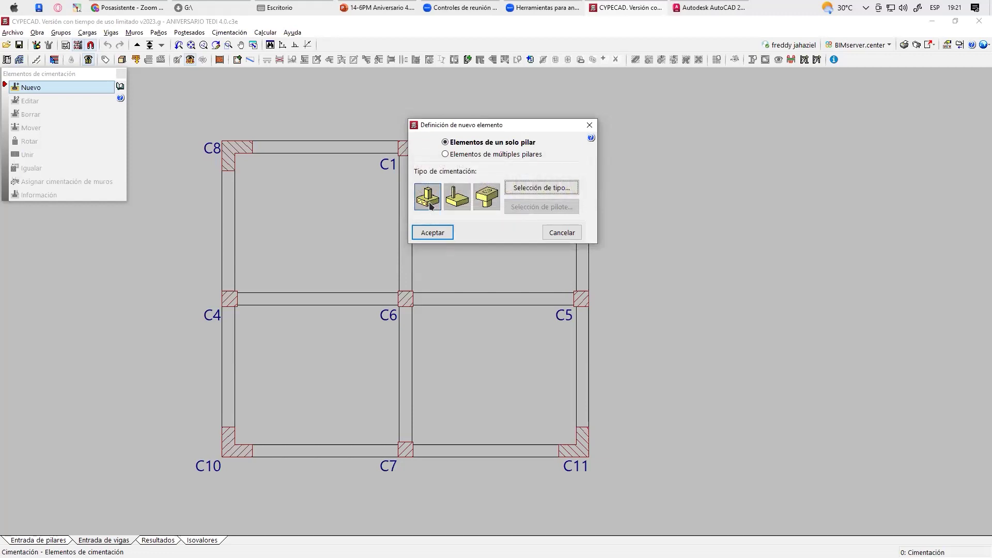
click(432, 233)
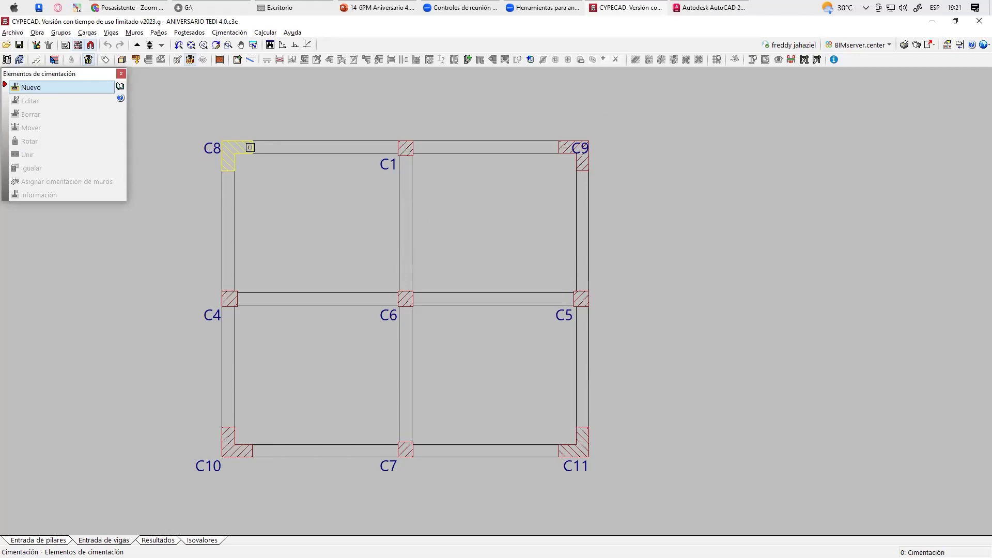
Place the footing under all nine columns: C8, C1, C9, C5, C6, C4, C10, C7 and C11
click(235, 152)
click(404, 150)
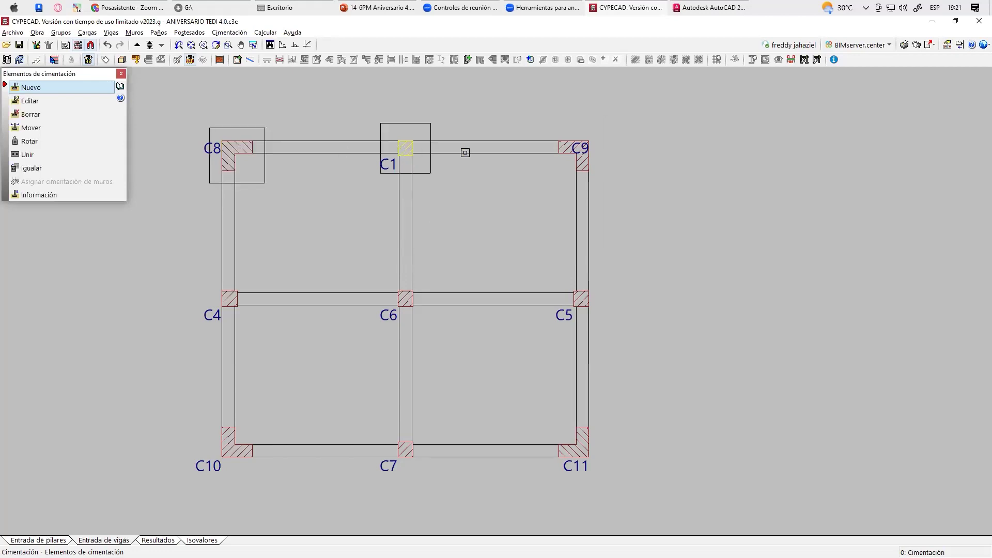
click(564, 157)
click(580, 298)
click(405, 299)
click(230, 298)
middle_drag(169, 452, 296, 357)
click(361, 347)
click(532, 356)
click(703, 352)
middle_drag(643, 280, 609, 310)
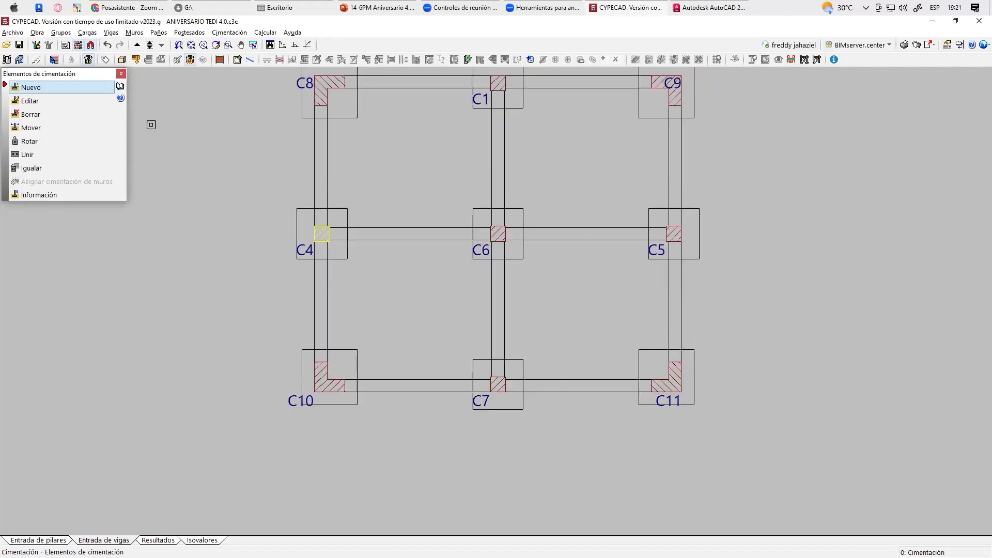
click(121, 73)
Inspect the new footings under the columns in the building's 3D view, and return to the foundation plan
scroll(424, 178, down, 1)
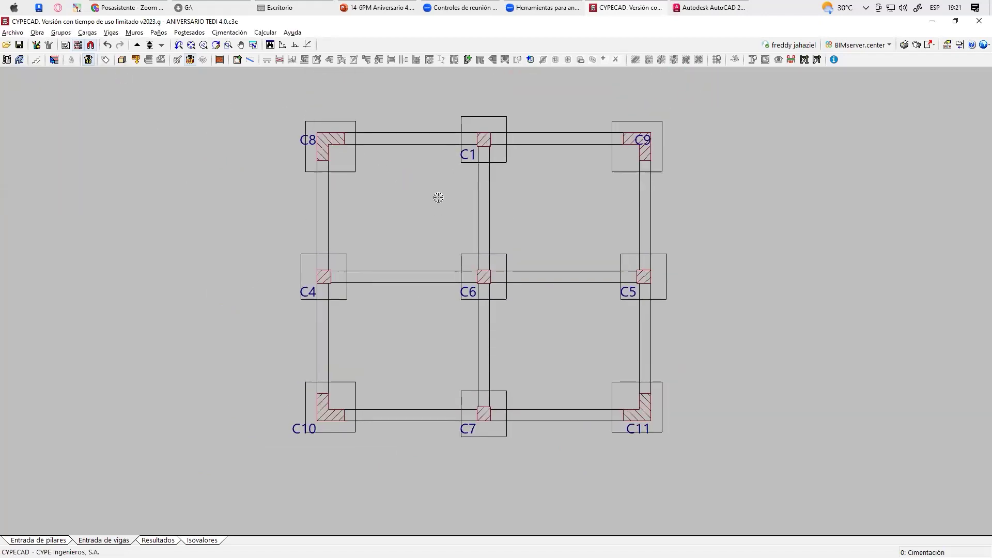
middle_drag(438, 197, 422, 224)
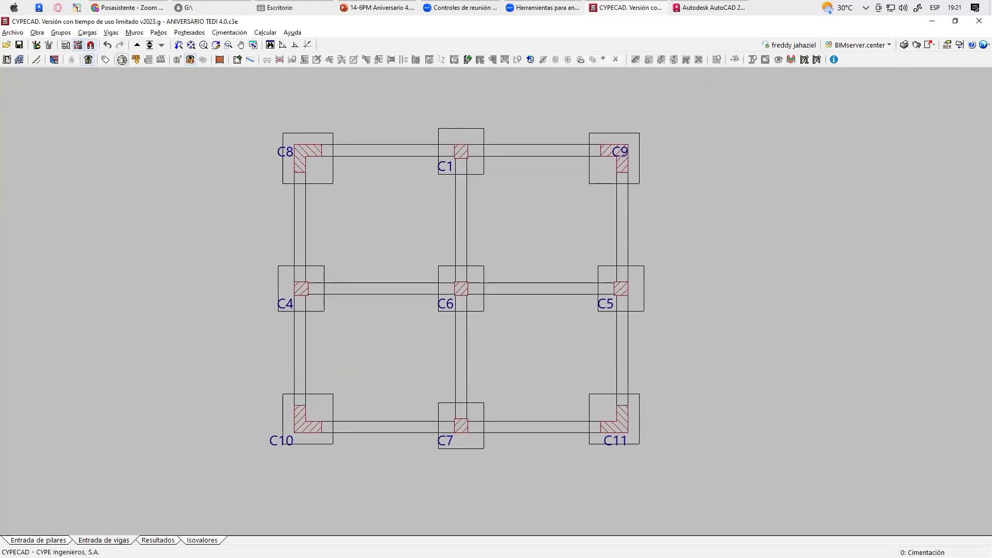
click(122, 60)
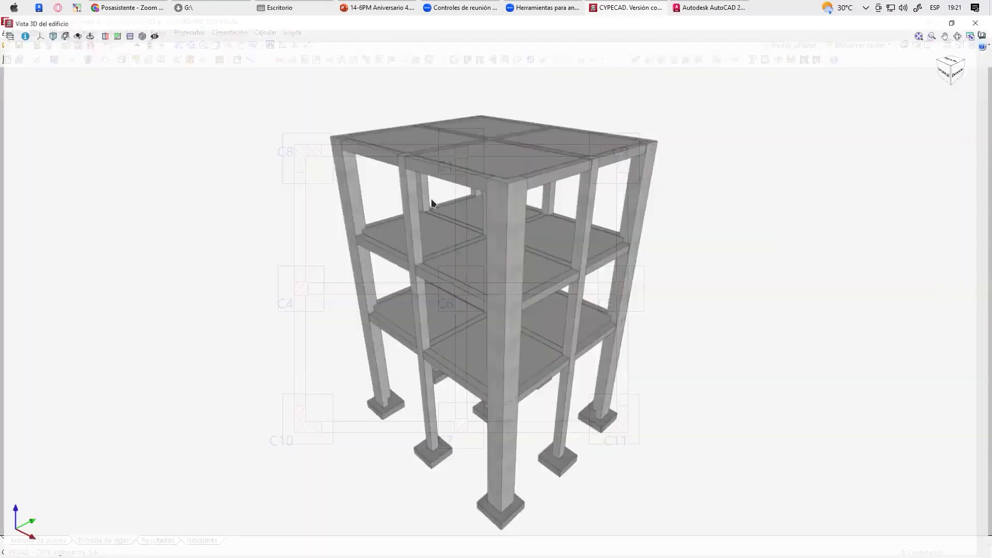
scroll(507, 319, up, 5)
mouse_move(501, 416)
middle_down()
mouse_move(511, 423)
mouse_move(538, 376)
mouse_move(516, 323)
mouse_move(442, 302)
mouse_move(571, 377)
mouse_move(628, 438)
mouse_move(514, 392)
mouse_move(515, 369)
mouse_move(459, 397)
mouse_move(515, 421)
mouse_move(494, 423)
middle_up()
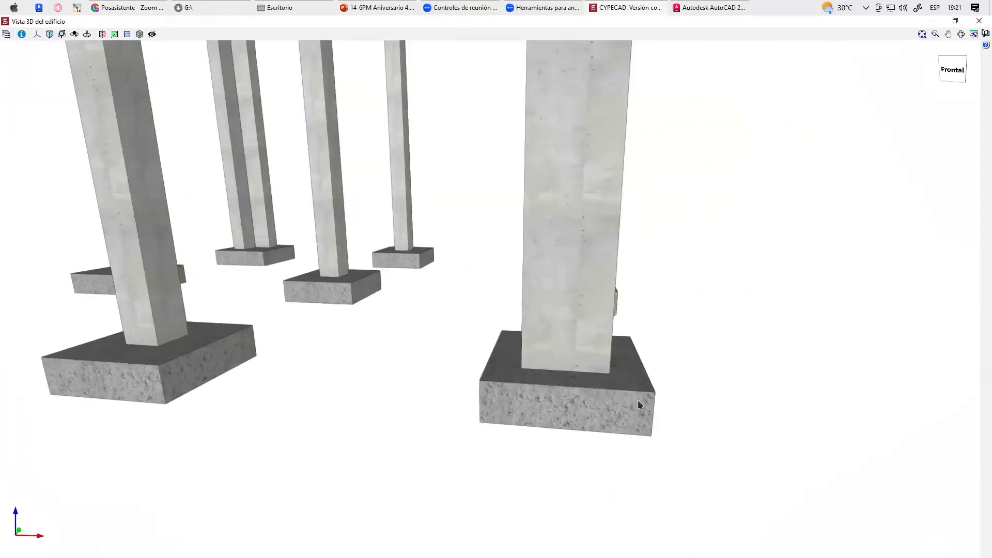
mouse_move(622, 444)
middle_down()
mouse_move(457, 436)
mouse_move(445, 401)
mouse_move(454, 339)
mouse_move(497, 293)
mouse_move(784, 421)
mouse_move(591, 398)
mouse_move(702, 391)
mouse_move(583, 396)
mouse_move(630, 336)
mouse_move(598, 352)
middle_up()
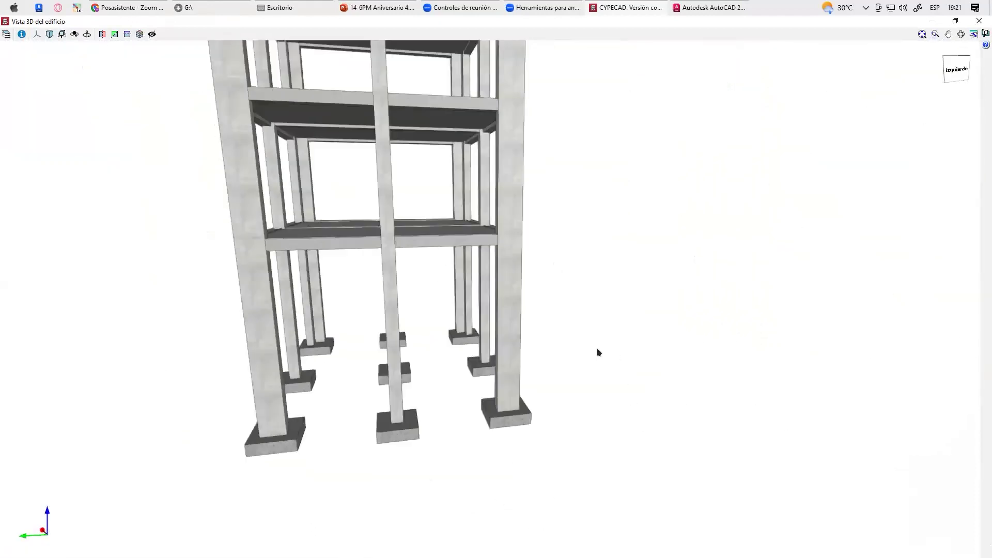
mouse_move(377, 381)
middle_down()
mouse_move(396, 397)
mouse_move(332, 465)
mouse_move(503, 354)
mouse_move(436, 421)
mouse_move(379, 384)
middle_up()
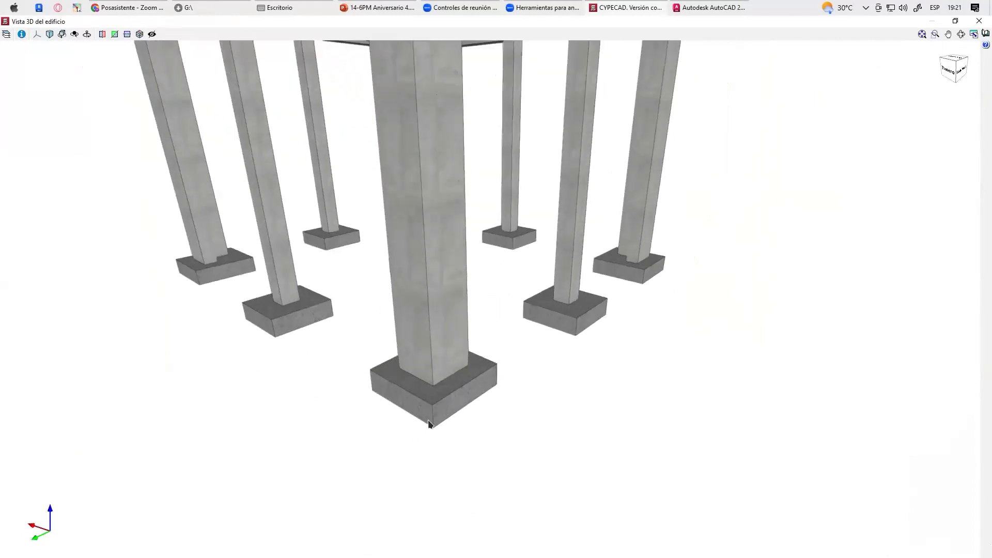
middle_drag(430, 439, 601, 307)
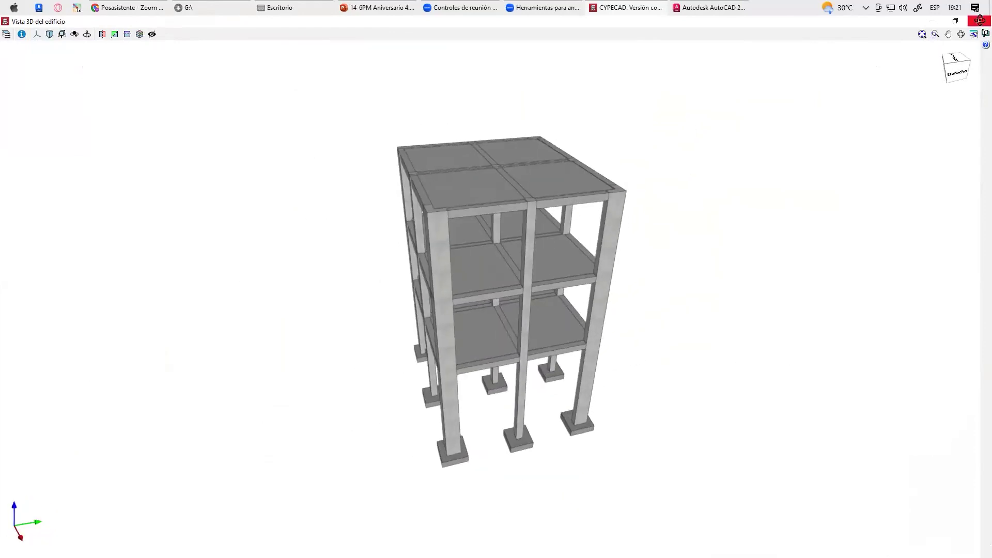
click(979, 21)
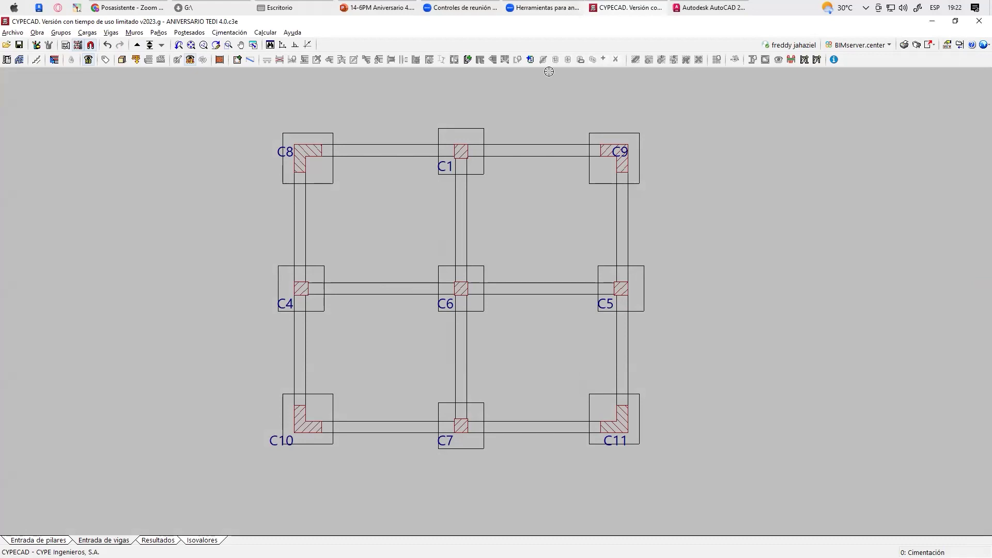
Calculate the whole structure including the foundation, review the calculation error report for all groups, and close it
click(259, 32)
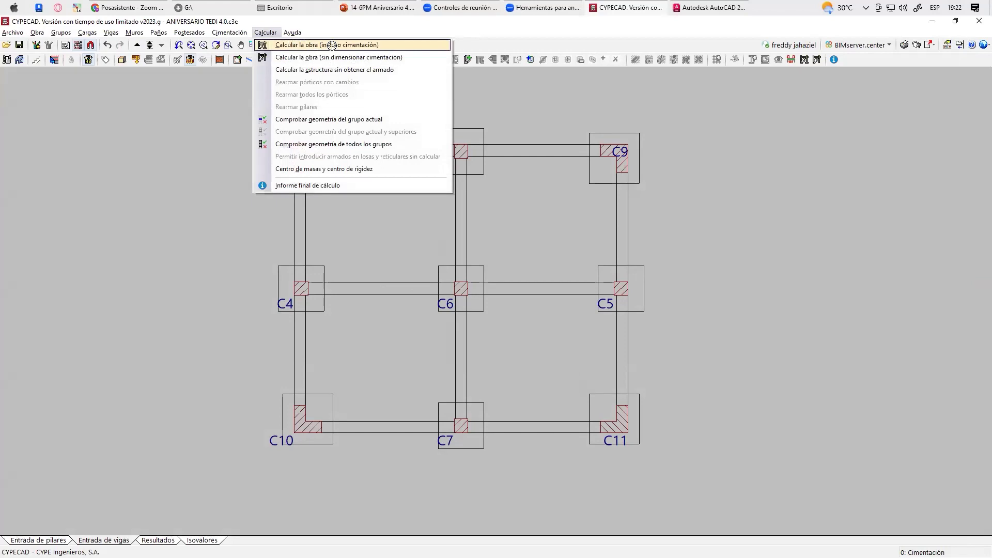
click(359, 45)
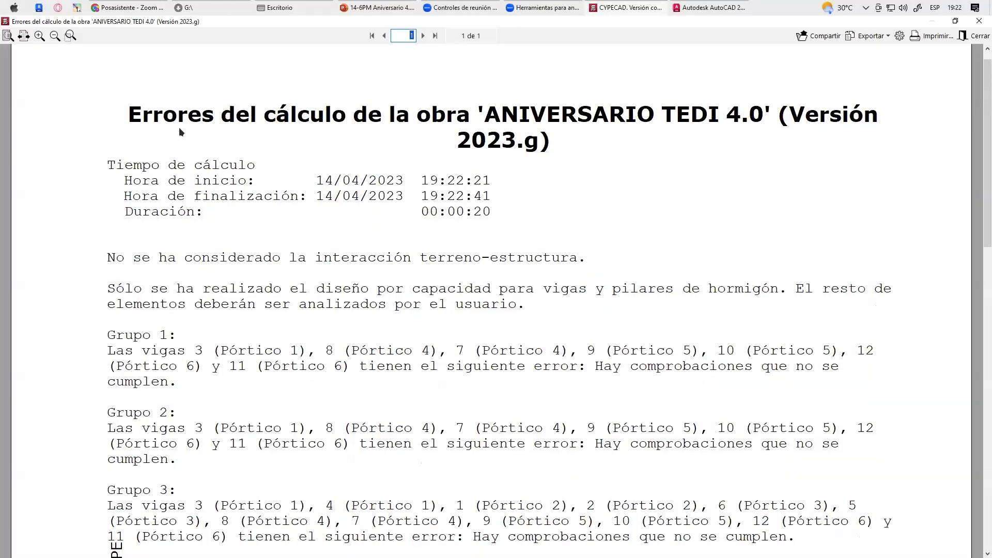
scroll(176, 209, down, 2)
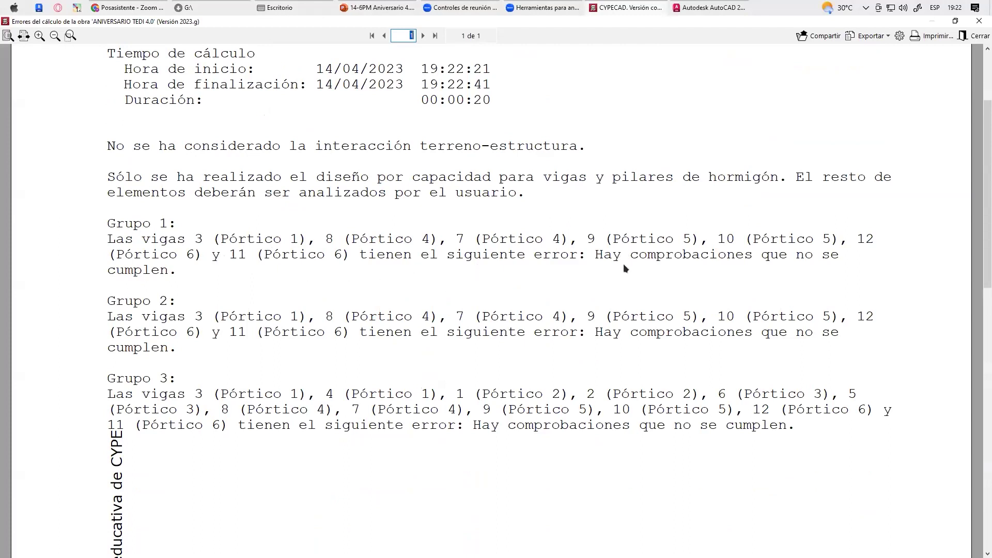
scroll(263, 305, up, 2)
scroll(264, 306, up, 2)
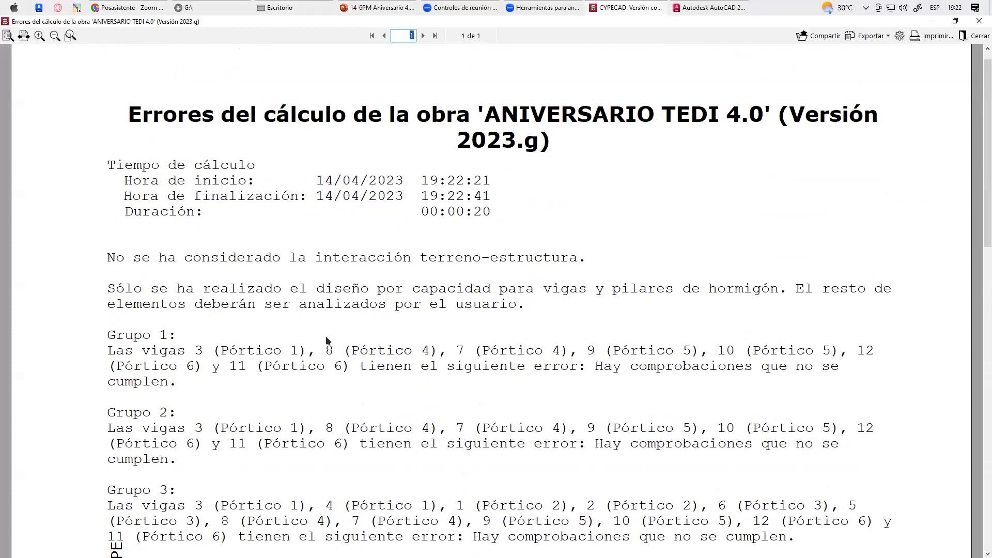
click(961, 38)
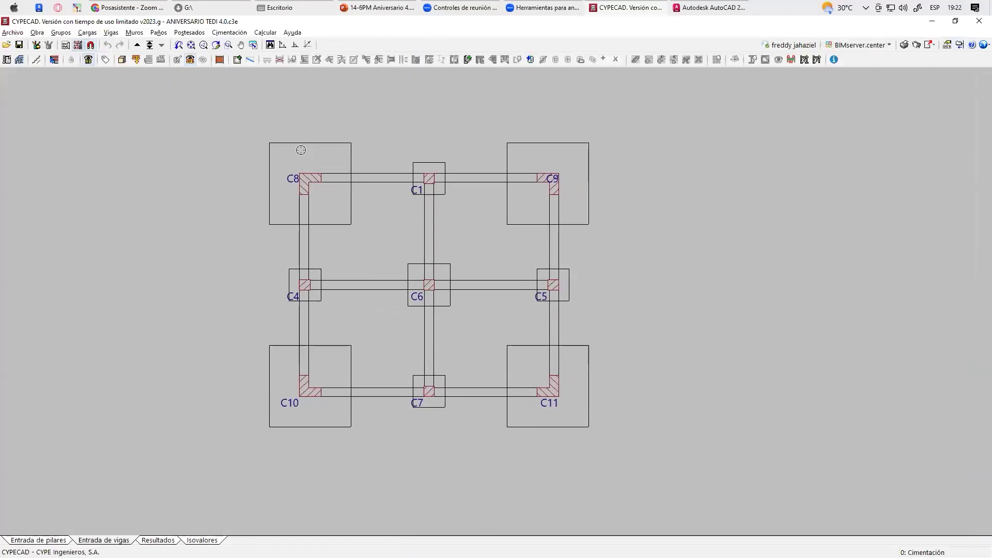
Examine the sizes of the calculated corner and intermediate footings in the building's 3D view, and return to the plan
click(122, 60)
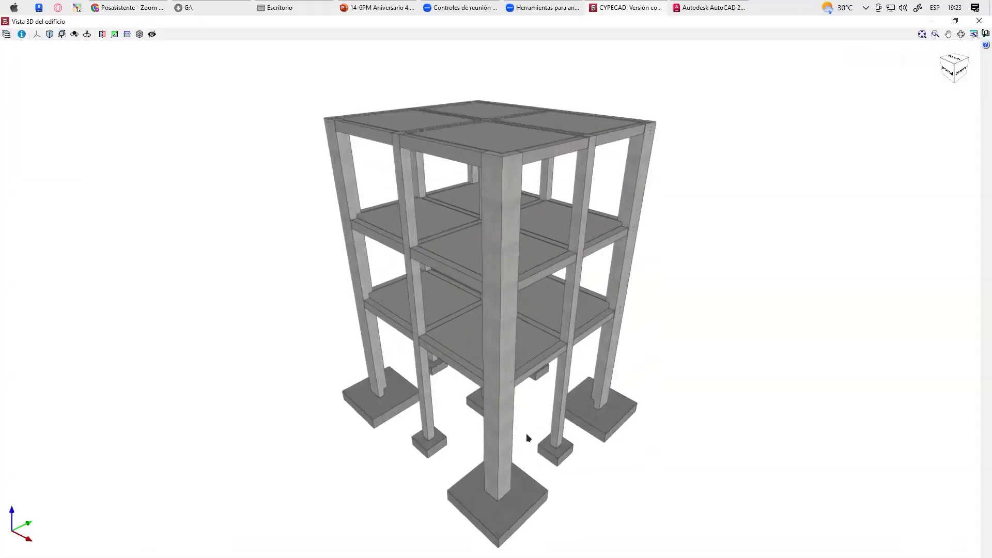
drag(526, 433, 331, 362)
scroll(300, 385, up, 3)
scroll(299, 385, up, 3)
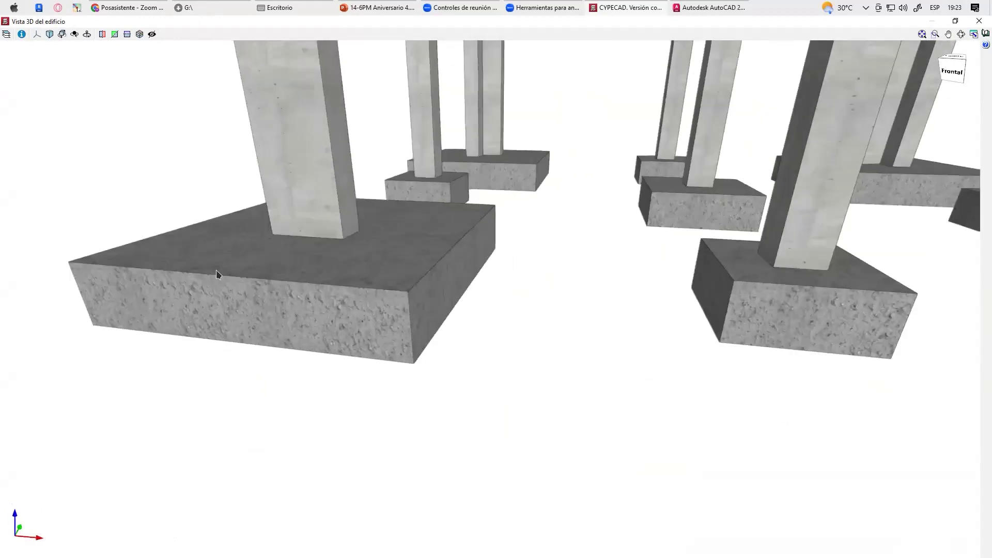
scroll(447, 354, down, 6)
drag(445, 355, 483, 279)
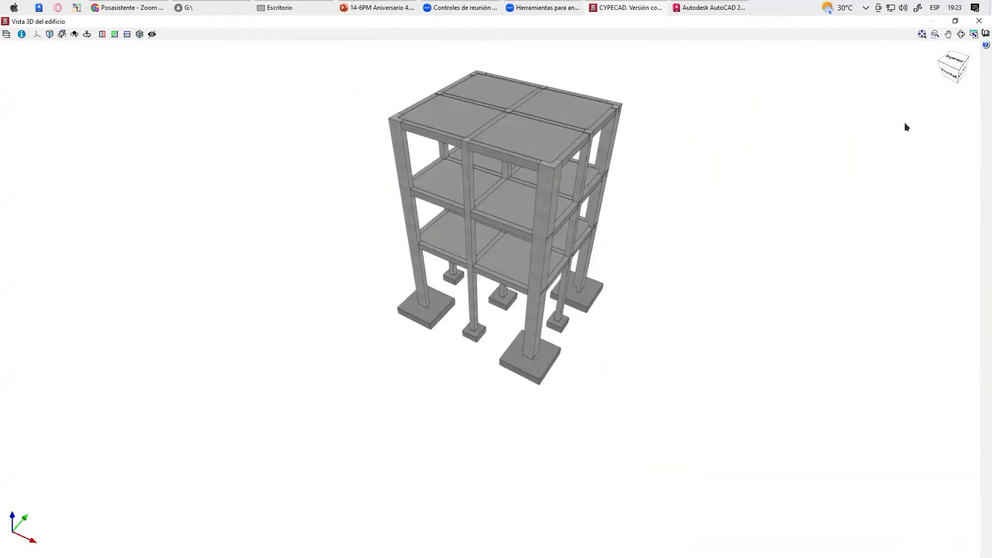
click(980, 20)
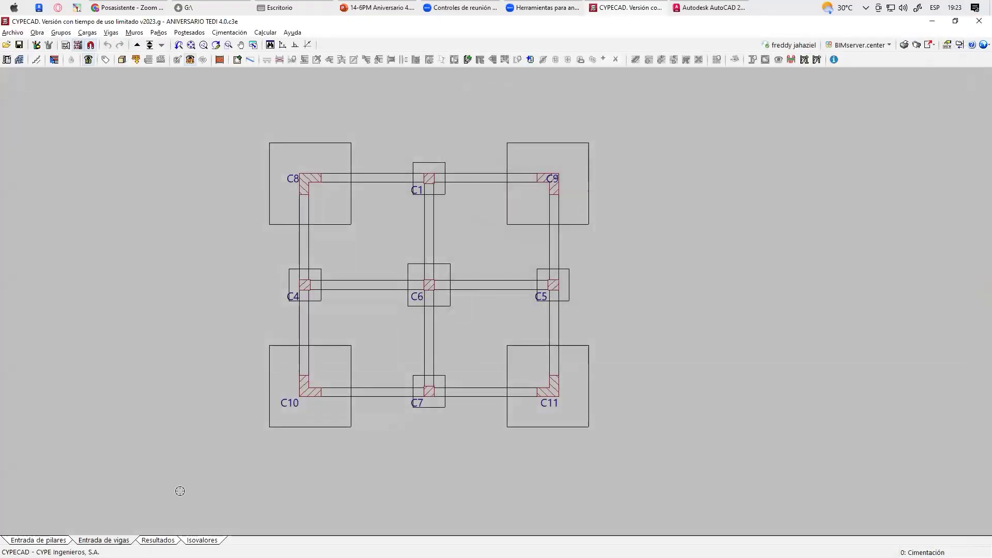
Switch to the Resultados view and examine the calculated footings on the Cimentación plan
click(160, 540)
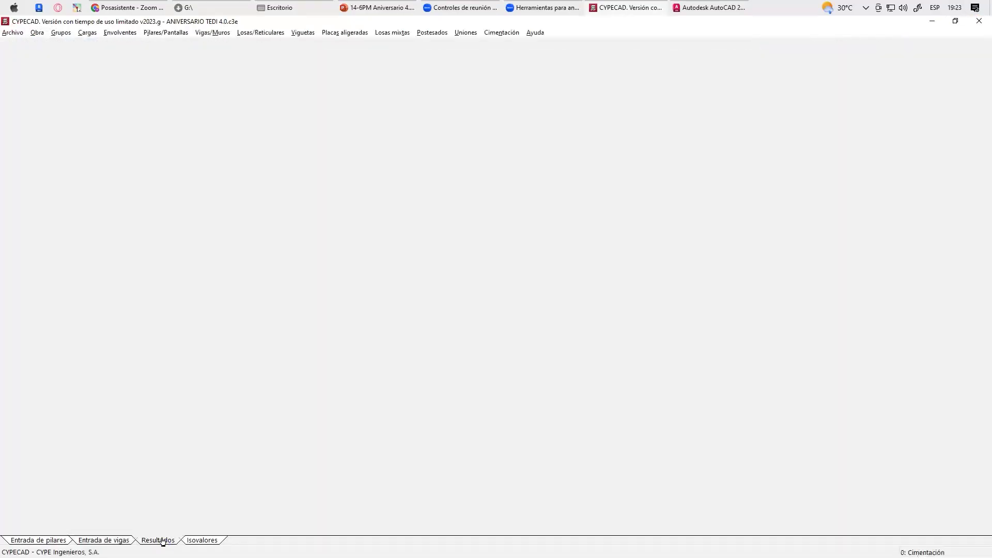
scroll(432, 243, up, 2)
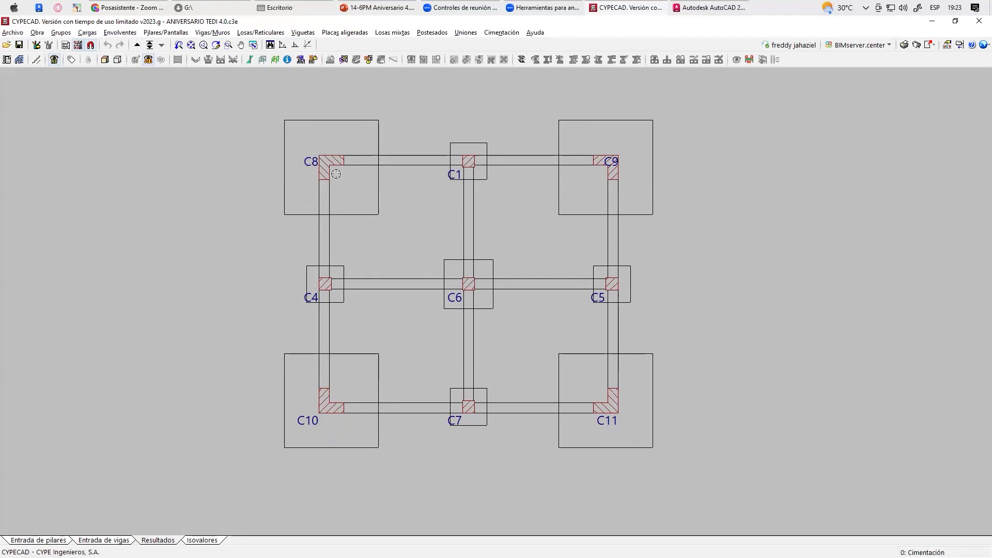
scroll(433, 250, up, 2)
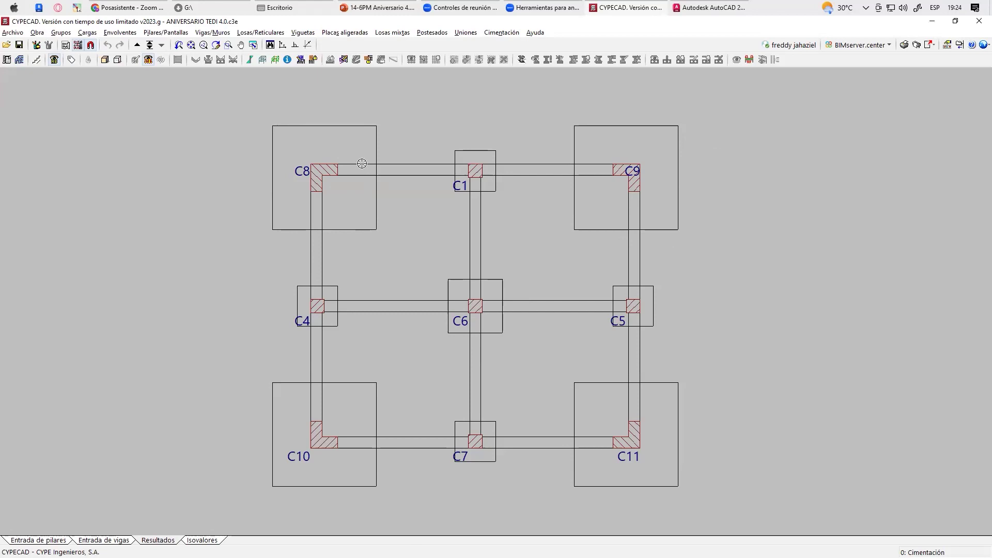
scroll(491, 155, up, 4)
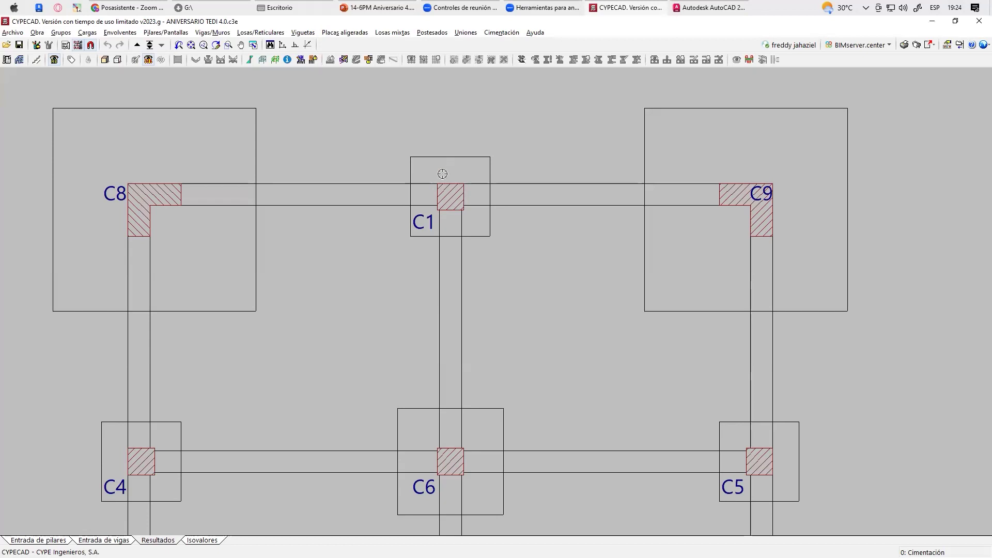
scroll(442, 177, down, 2)
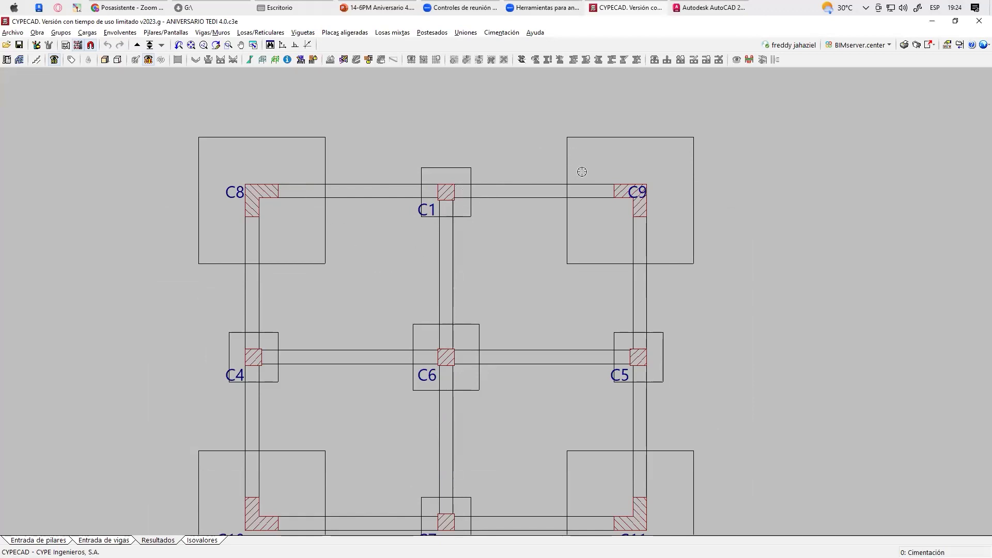
scroll(574, 173, down, 2)
scroll(525, 224, up, 1)
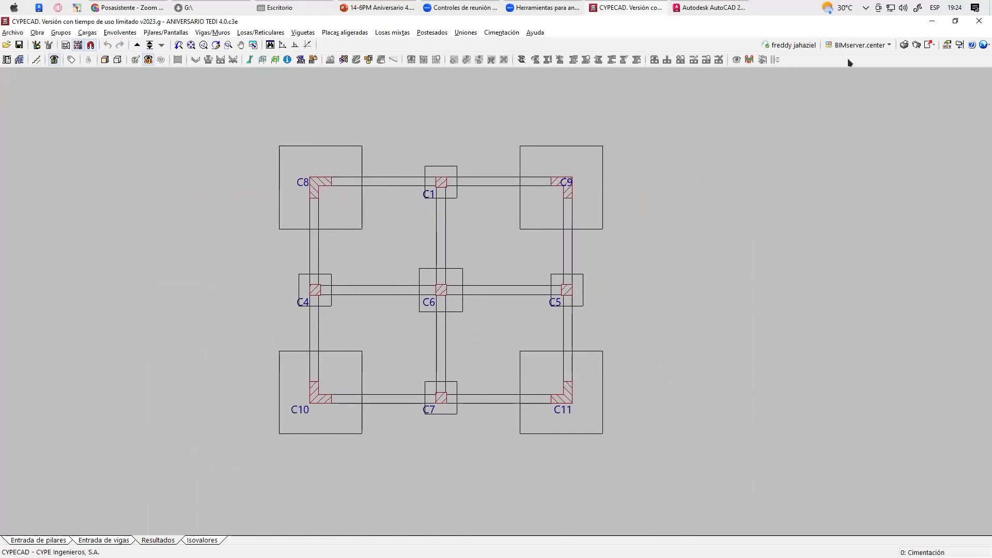
Generate the Justificación de la acción sísmica report from the project listings and read through its first sections
click(904, 45)
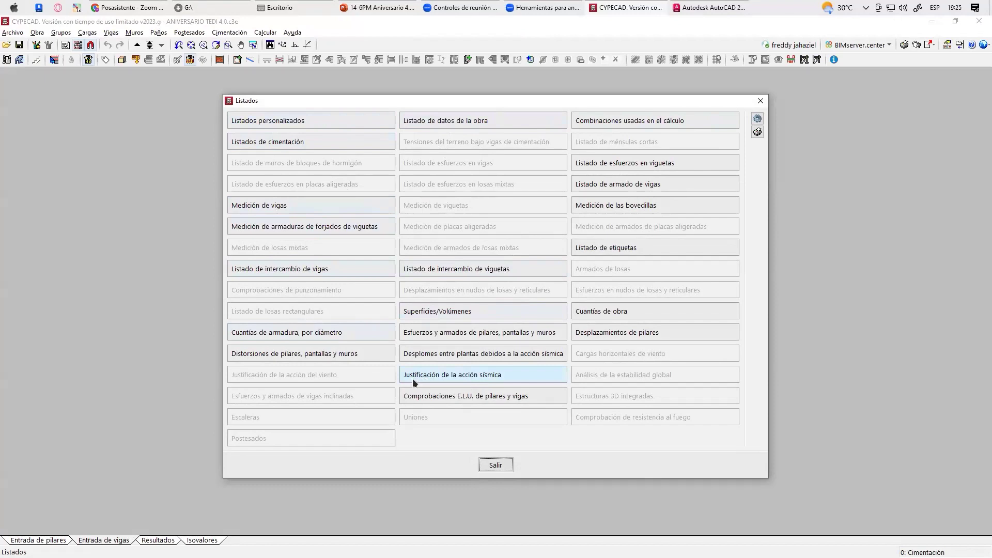
click(461, 376)
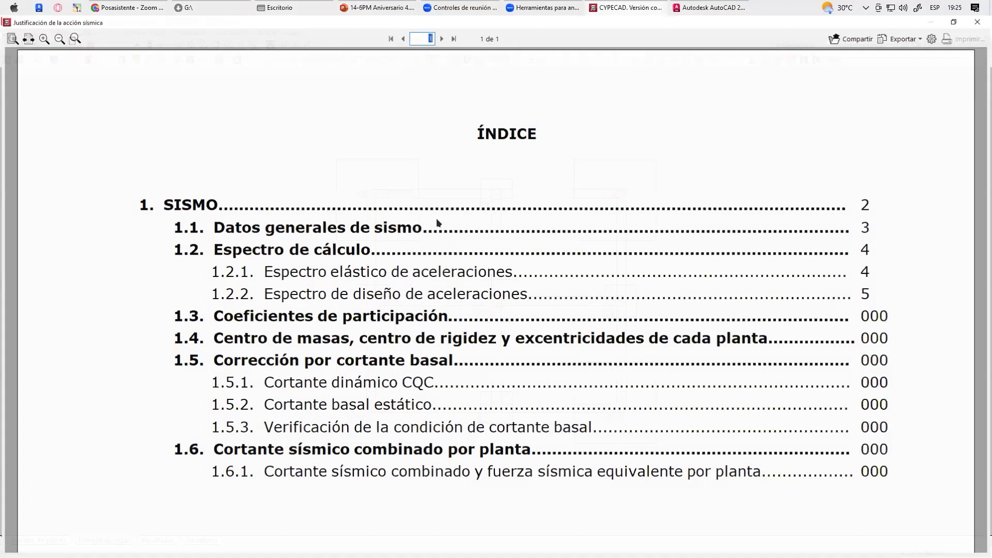
scroll(444, 228, down, 10)
scroll(455, 256, down, 15)
scroll(476, 215, down, 15)
scroll(443, 231, down, 12)
scroll(544, 279, down, 15)
scroll(479, 244, down, 11)
Switch to AutoCAD, select the columns and side beam lines on the typical floor plan to highlight them, and clear the selection
click(691, 12)
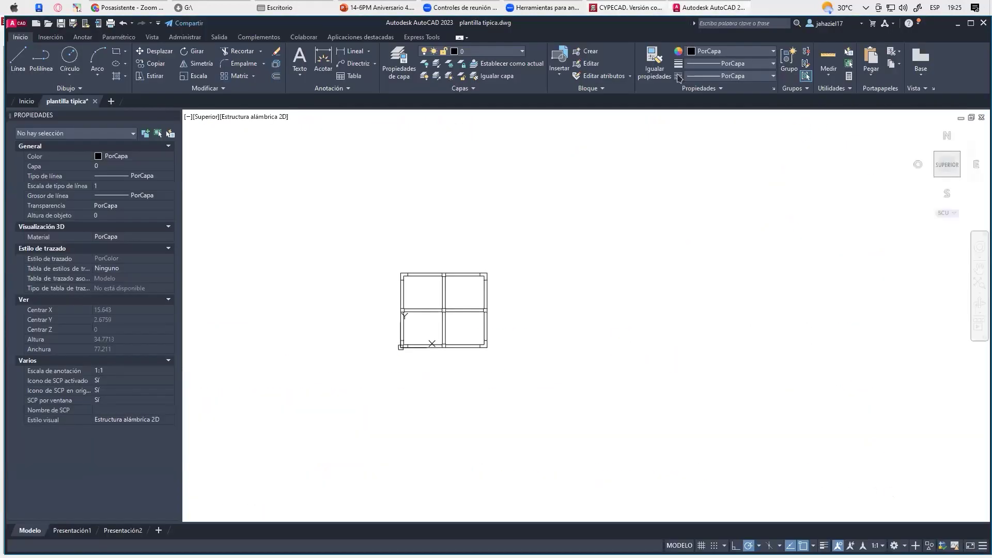
scroll(436, 336, up, 8)
scroll(480, 234, down, 3)
scroll(479, 235, up, 1)
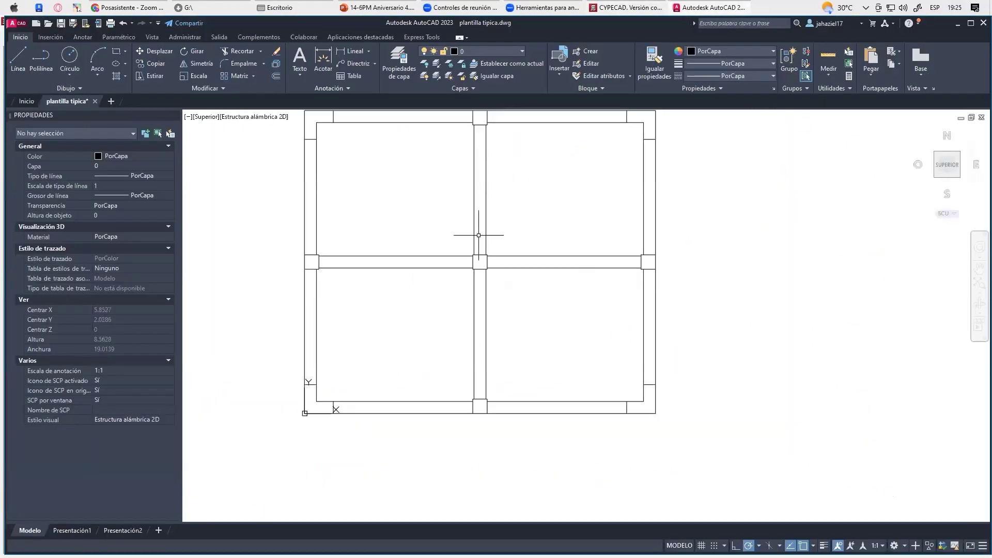
scroll(444, 230, down, 2)
click(347, 147)
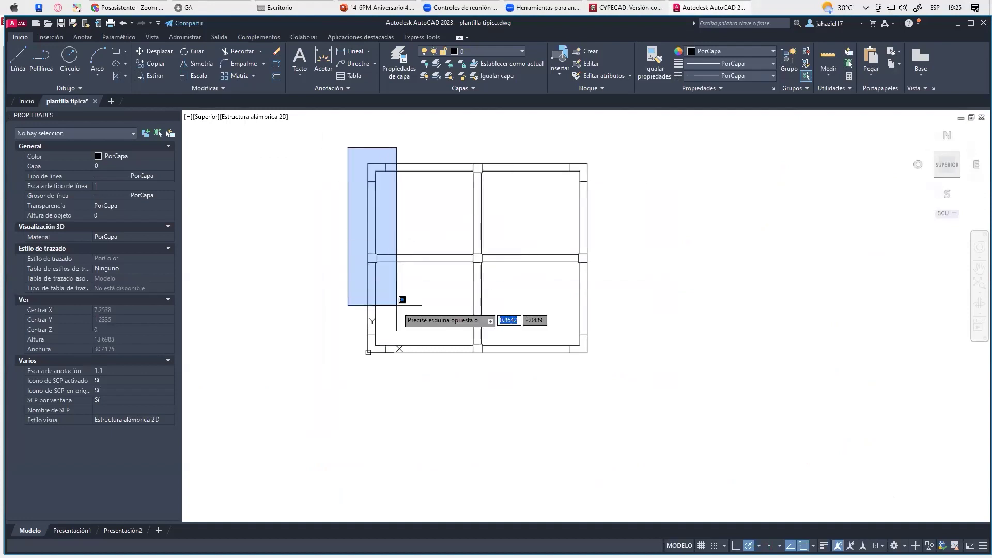
click(411, 357)
click(563, 150)
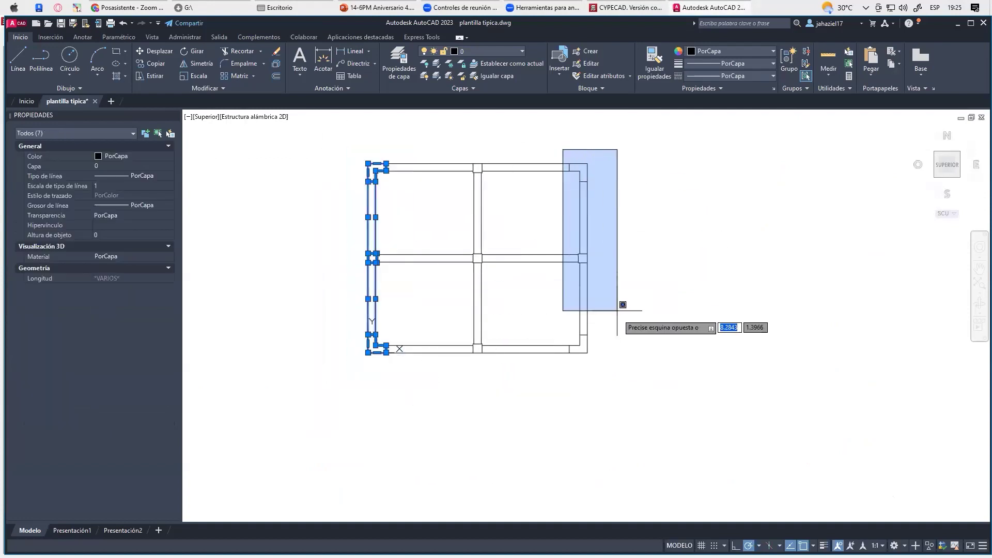
click(624, 378)
click(473, 199)
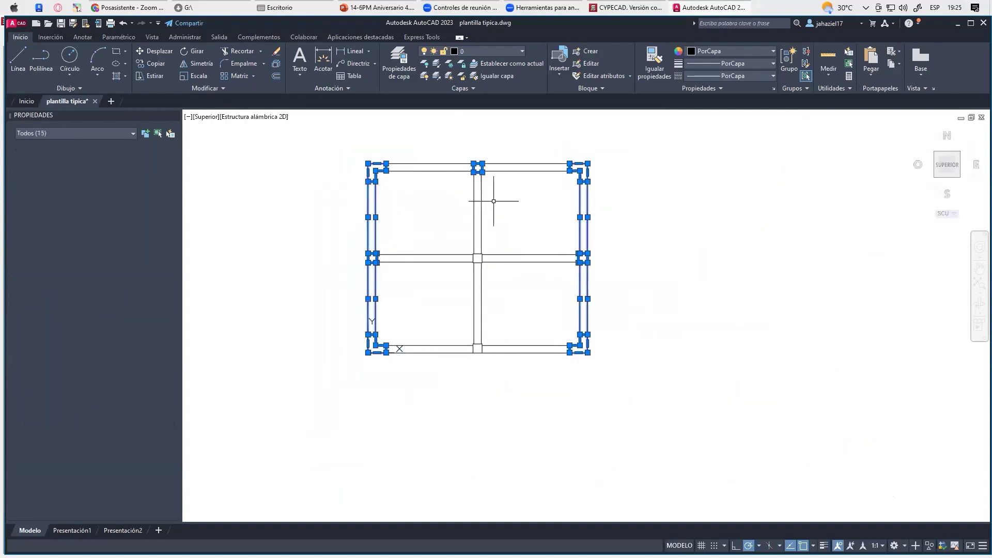
click(454, 243)
click(491, 277)
click(461, 339)
click(475, 351)
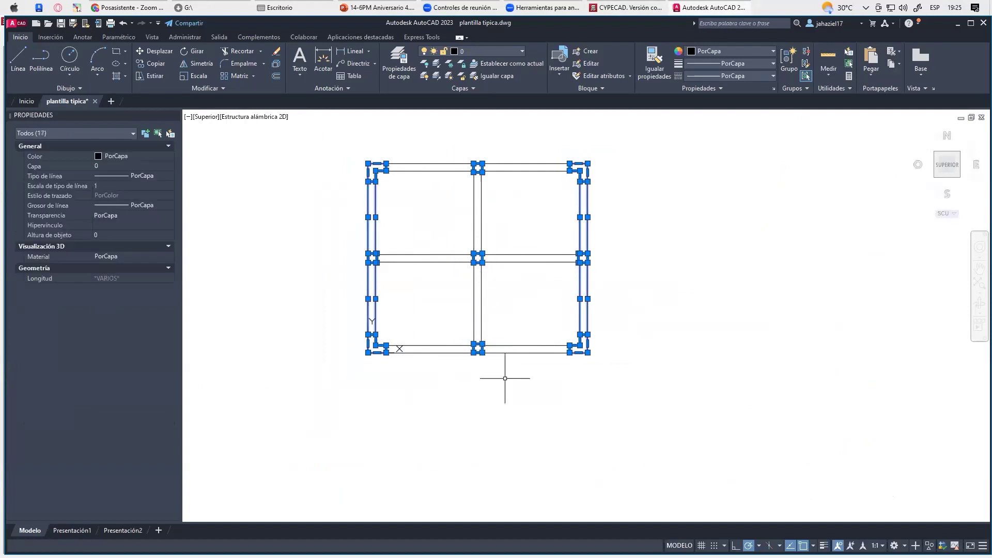
key(Delete)
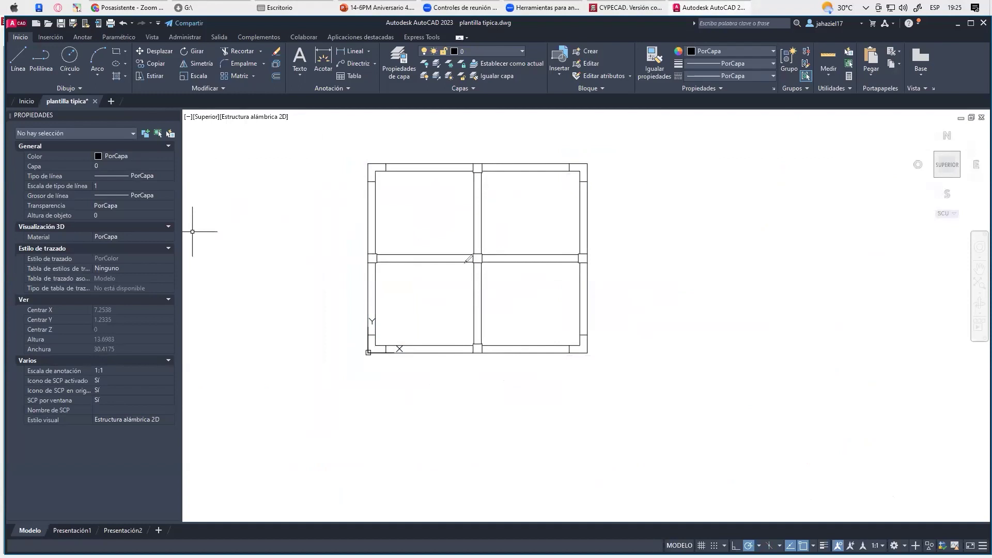
mouse_move(492, 259)
mouse_down()
mouse_move(504, 261)
mouse_move(483, 250)
mouse_move(500, 241)
mouse_move(502, 252)
mouse_up()
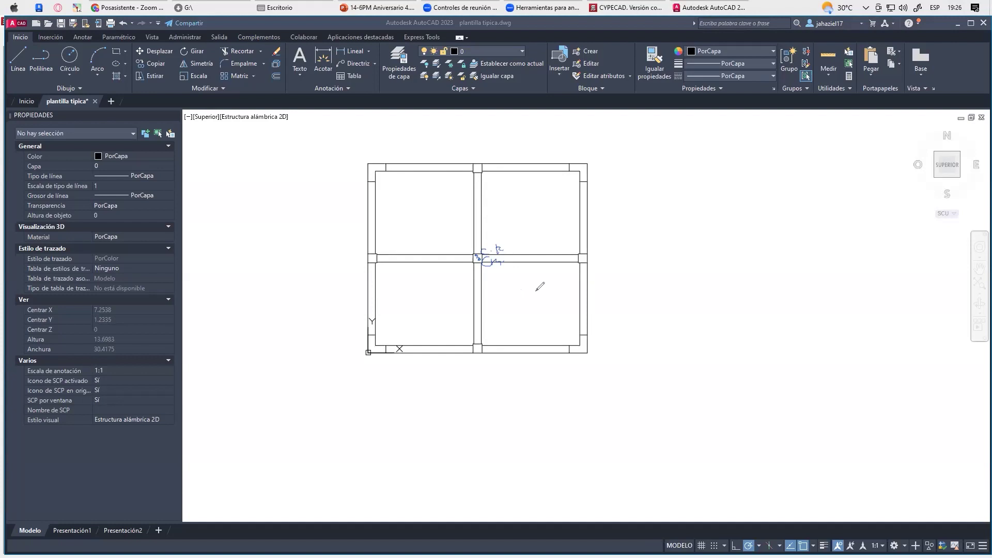
drag(461, 243, 463, 241)
mouse_move(529, 258)
mouse_down()
mouse_move(503, 253)
mouse_move(533, 269)
mouse_up()
mouse_move(474, 294)
mouse_down()
mouse_move(475, 273)
mouse_move(472, 283)
mouse_up()
mouse_move(523, 250)
mouse_down()
mouse_move(550, 259)
mouse_move(531, 270)
mouse_move(554, 268)
mouse_move(547, 244)
mouse_move(567, 242)
mouse_up()
drag(562, 239, 562, 247)
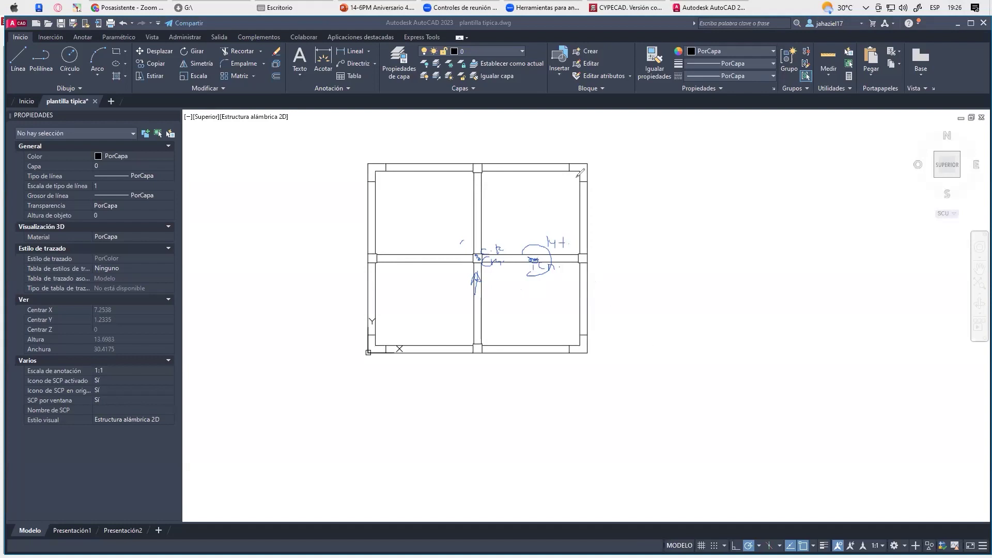
drag(571, 166, 584, 184)
mouse_move(581, 172)
mouse_down()
mouse_move(587, 212)
mouse_move(588, 180)
mouse_up()
mouse_move(455, 194)
mouse_down()
mouse_move(432, 196)
mouse_move(439, 222)
mouse_up()
drag(479, 193, 464, 222)
drag(468, 210, 493, 216)
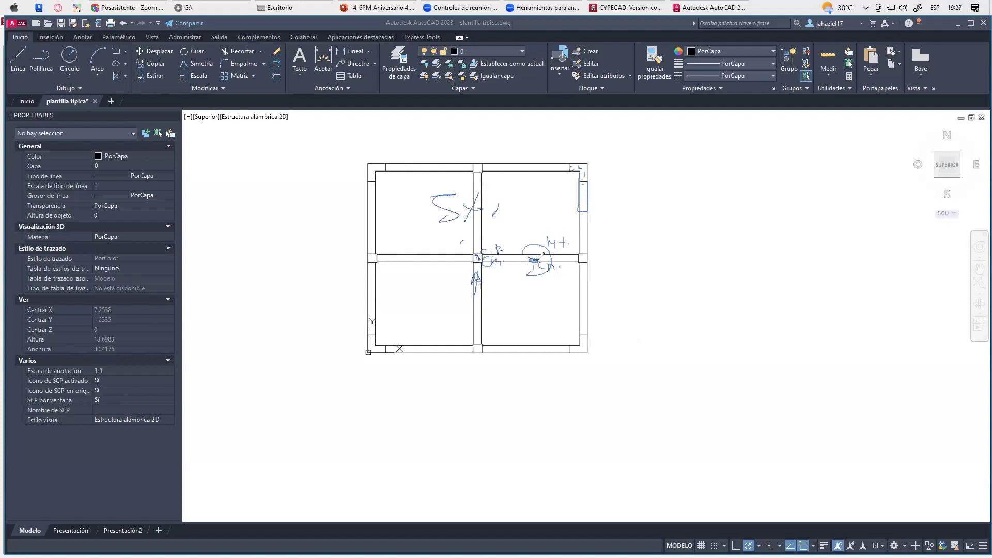
drag(536, 258, 535, 307)
mouse_move(447, 136)
mouse_down()
mouse_move(474, 132)
mouse_move(475, 150)
mouse_up()
mouse_move(377, 165)
mouse_down()
mouse_move(359, 175)
mouse_move(385, 164)
mouse_up()
mouse_move(374, 253)
mouse_down()
mouse_move(357, 266)
mouse_move(379, 254)
mouse_up()
drag(377, 337, 380, 341)
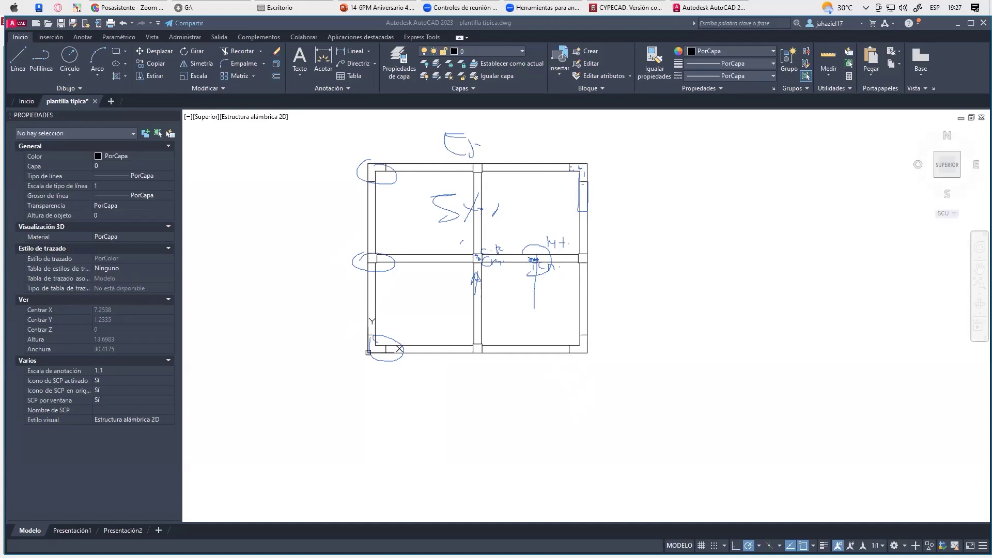
key(Escape)
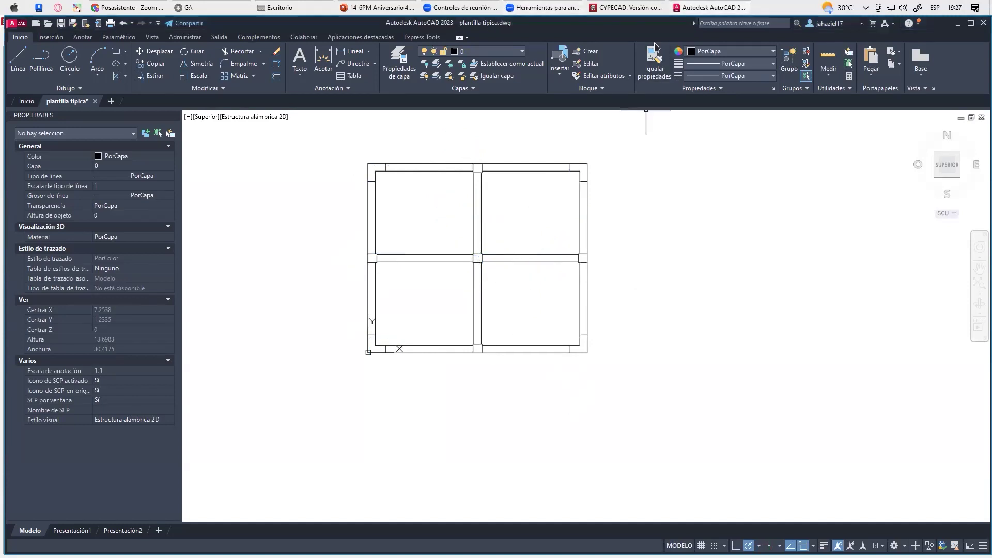
Switch back to CYPECAD, review the Coeficientes de participación table in the seismic report, and close the report and the listings
click(633, 9)
scroll(390, 267, down, 20)
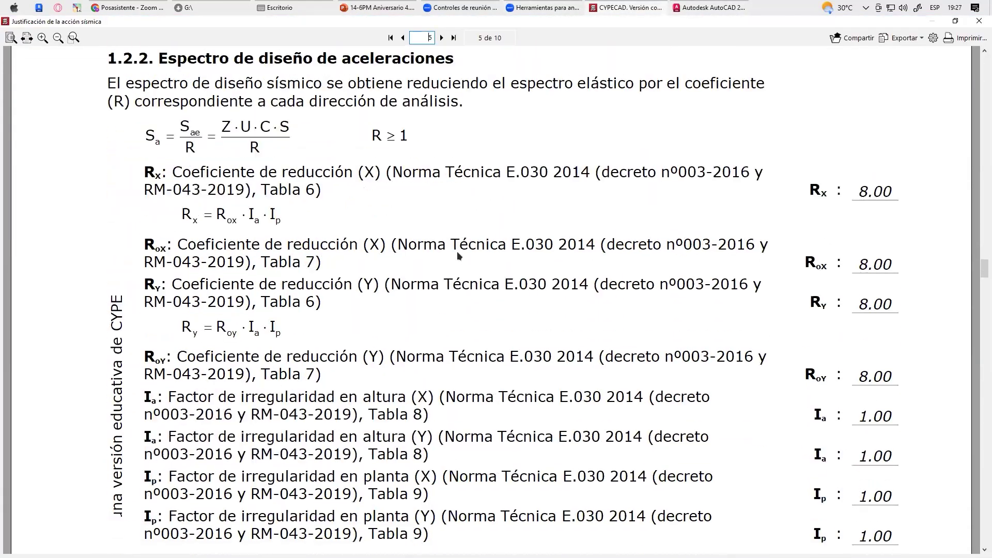
scroll(497, 315, down, 15)
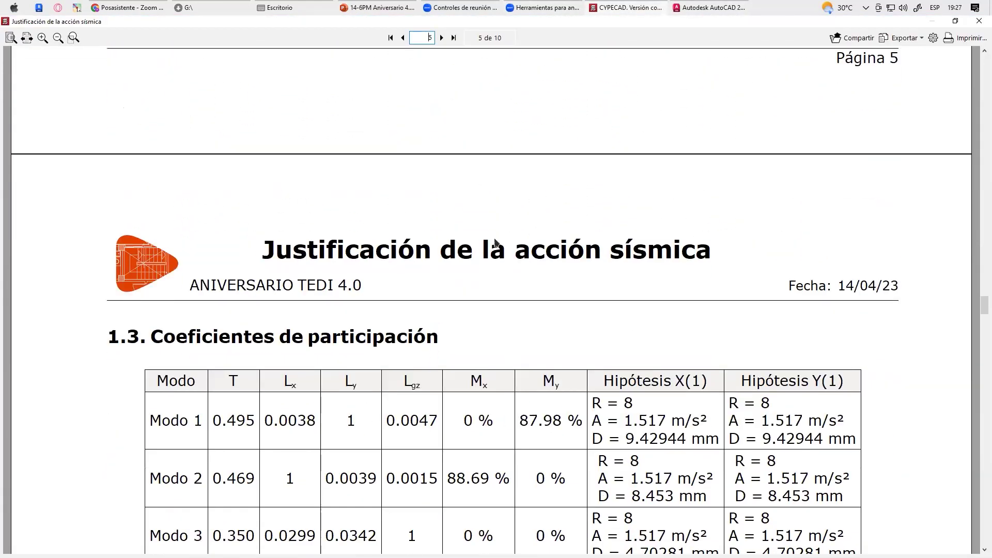
scroll(324, 291, up, 3)
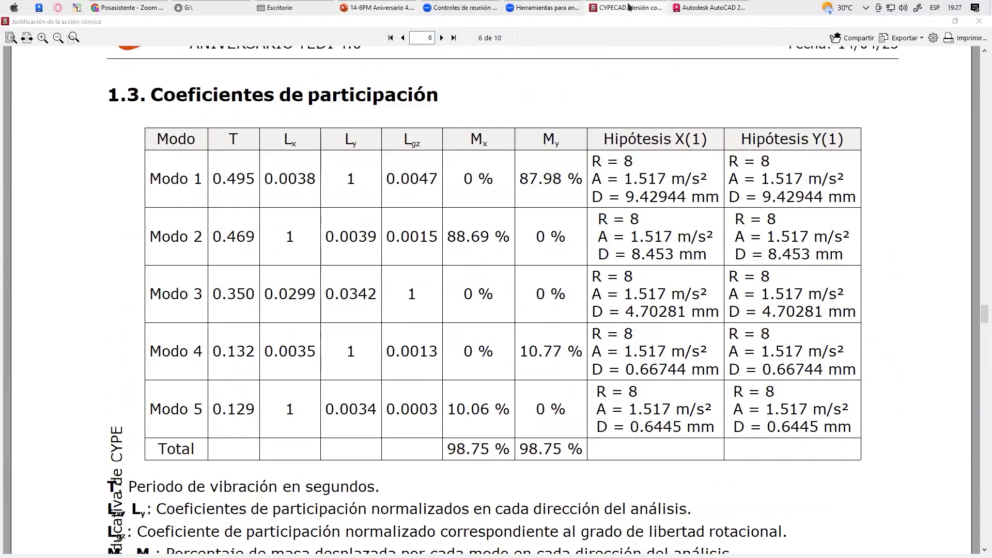
click(979, 21)
click(496, 463)
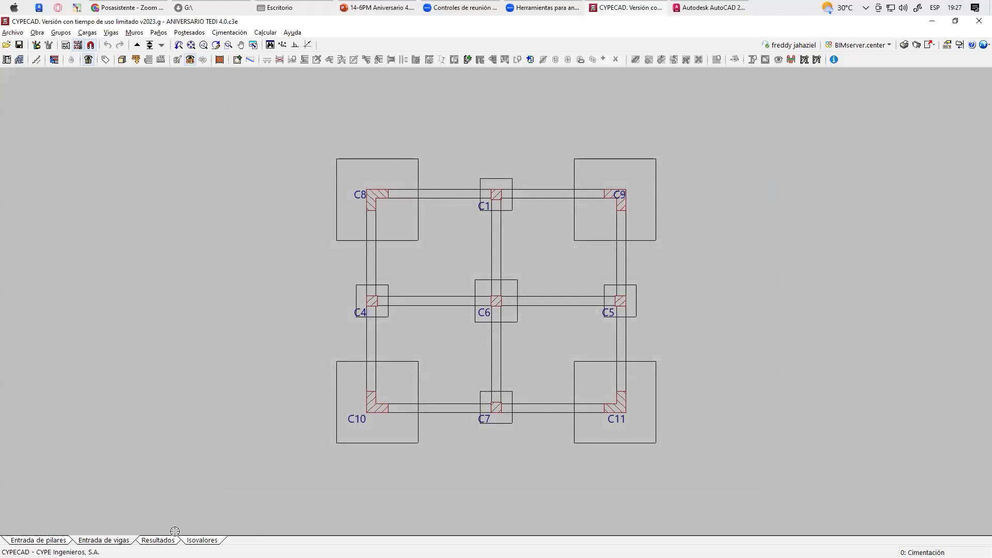
From the Resultados view, display the structure's deformed shape for the simple load case Sismo X, Modo 1
click(158, 540)
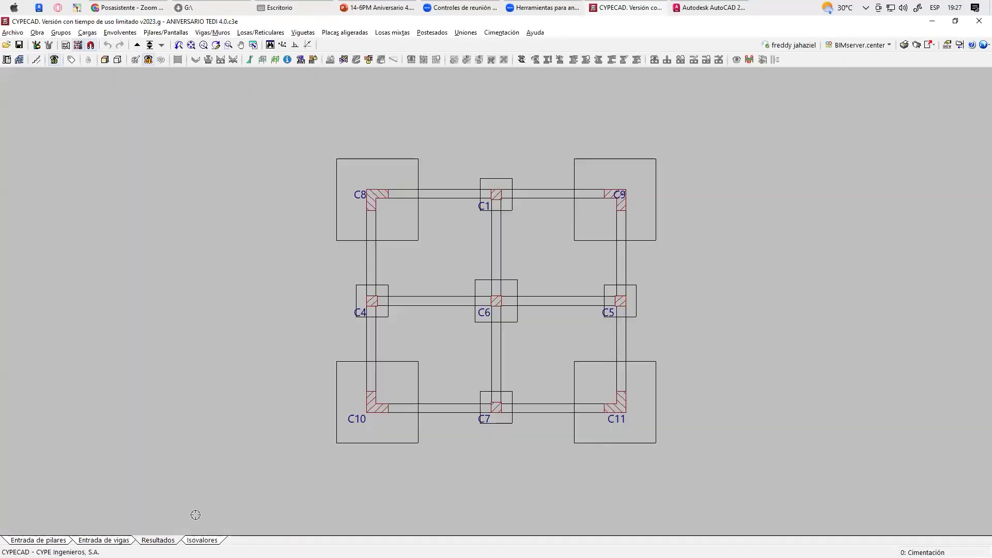
click(275, 60)
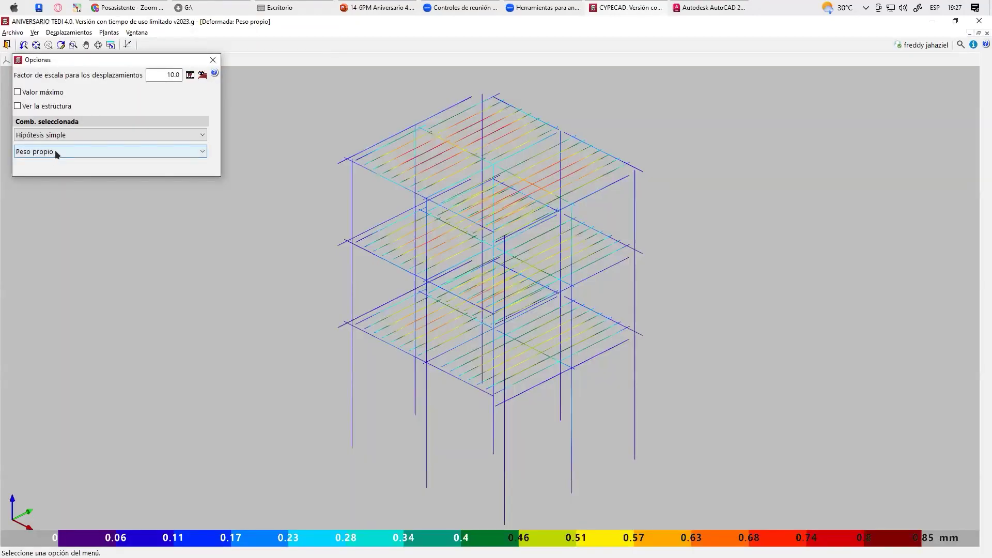
click(55, 152)
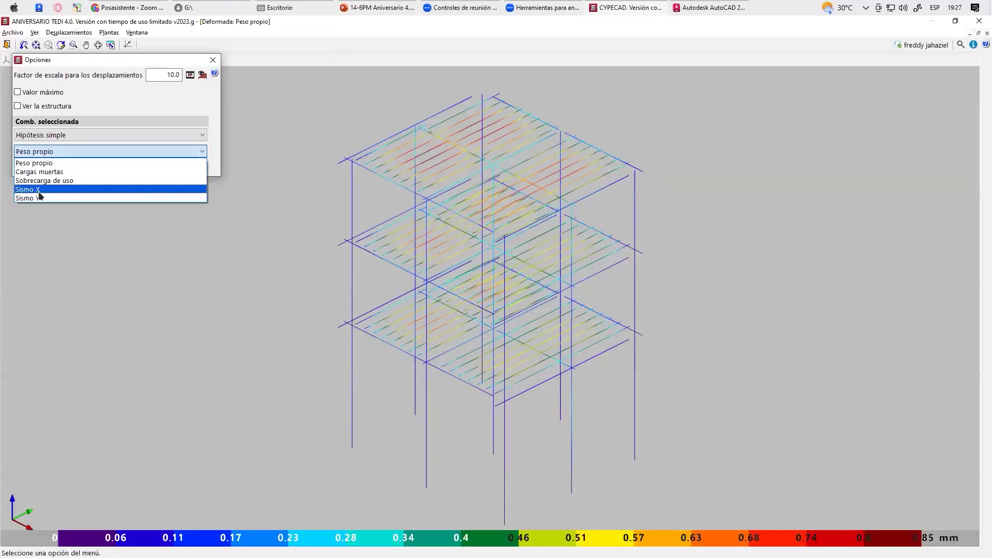
click(41, 189)
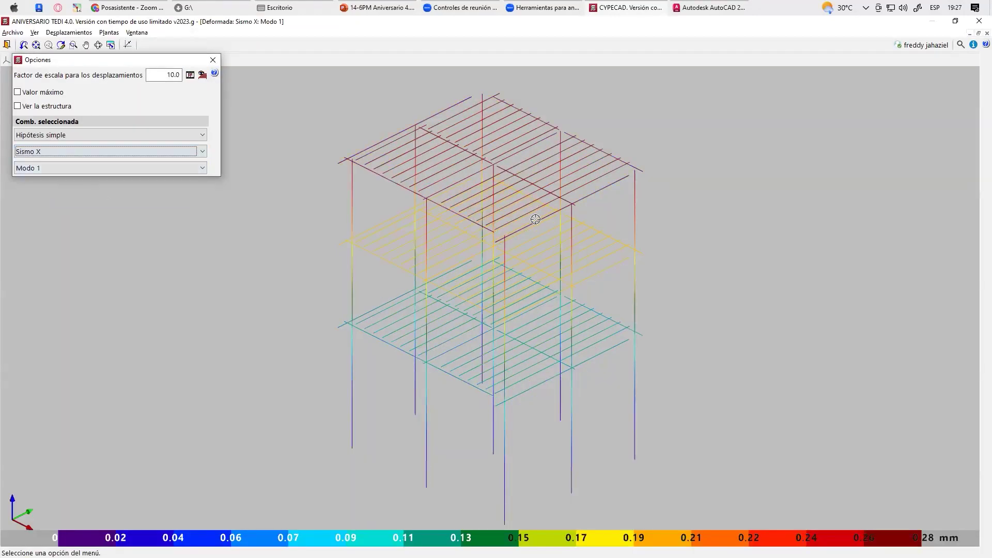
scroll(536, 222, down, 2)
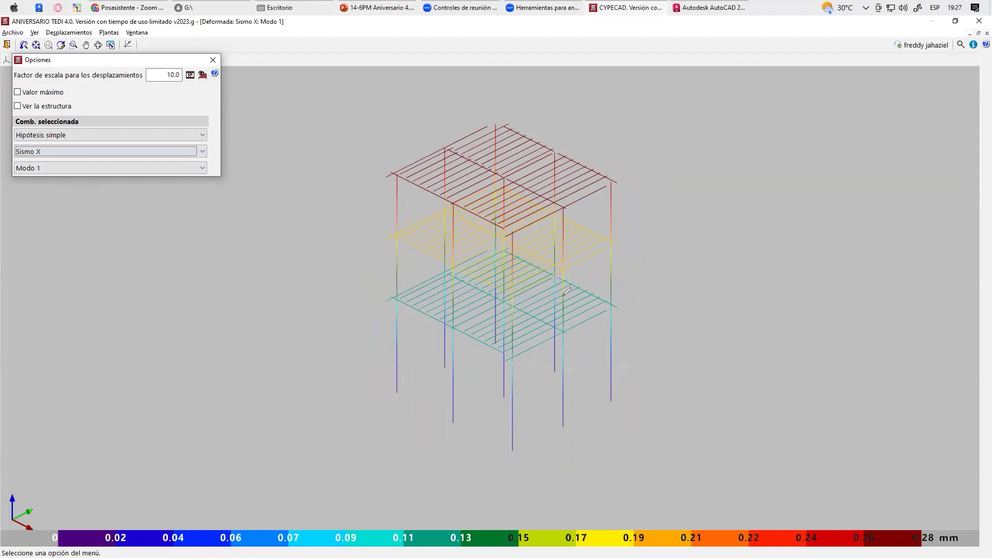
drag(599, 218, 642, 207)
drag(644, 209, 645, 221)
mouse_move(584, 153)
mouse_down()
mouse_move(605, 165)
mouse_move(642, 154)
mouse_up()
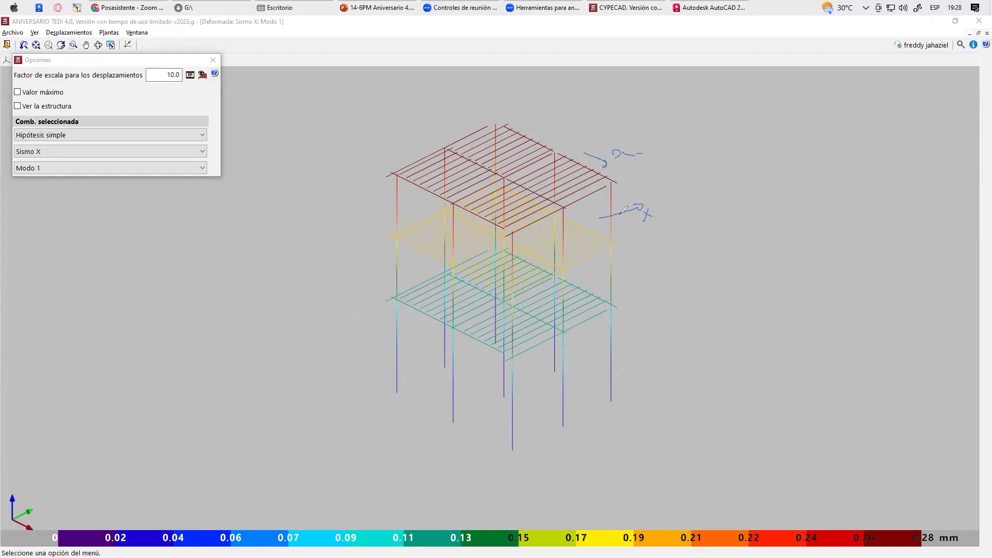
drag(605, 215, 653, 202)
drag(584, 154, 625, 170)
mouse_move(506, 148)
mouse_down()
mouse_move(540, 184)
mouse_move(497, 190)
mouse_up()
mouse_move(617, 228)
mouse_down()
mouse_move(600, 219)
mouse_move(602, 208)
mouse_move(613, 212)
mouse_up()
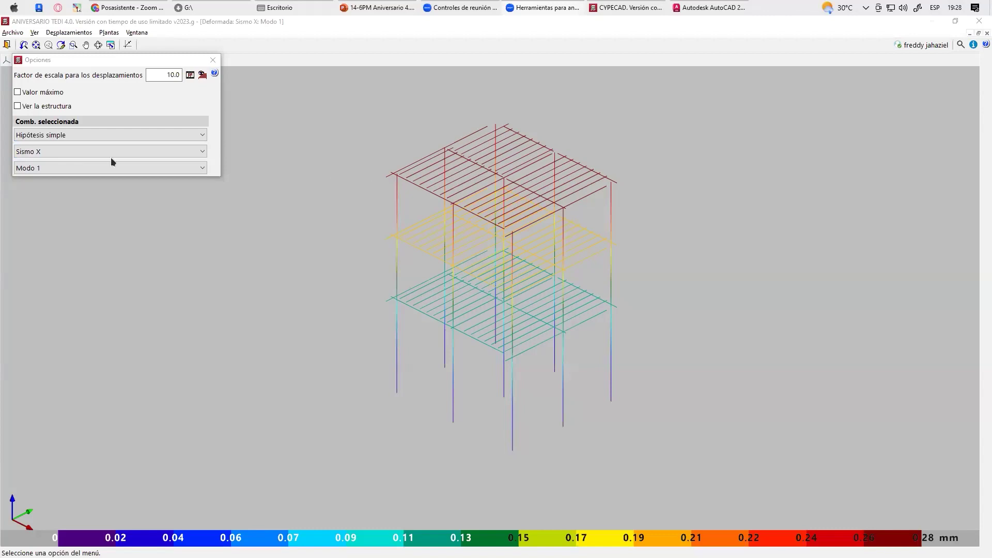
Dismiss the displacement options and close the deformed shape view
click(213, 60)
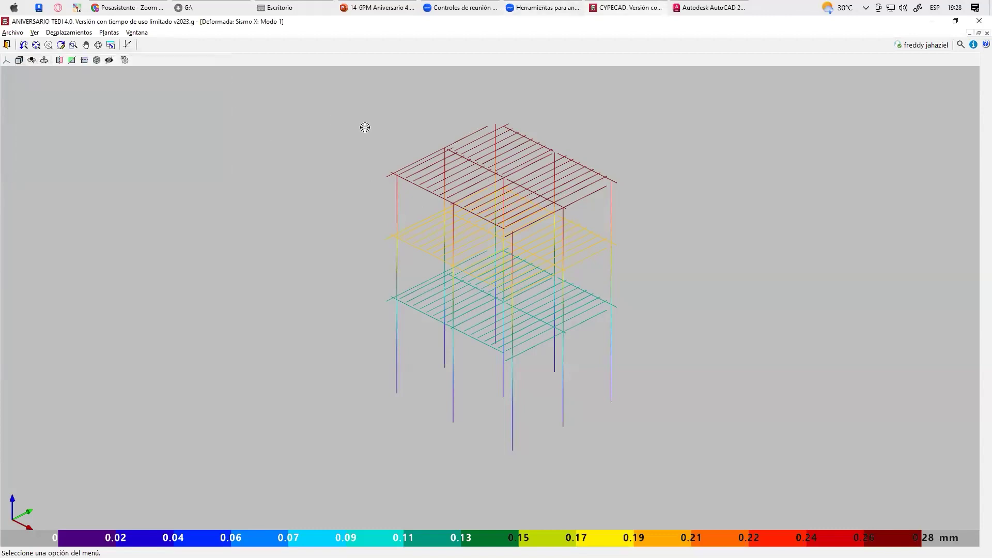
scroll(543, 255, down, 2)
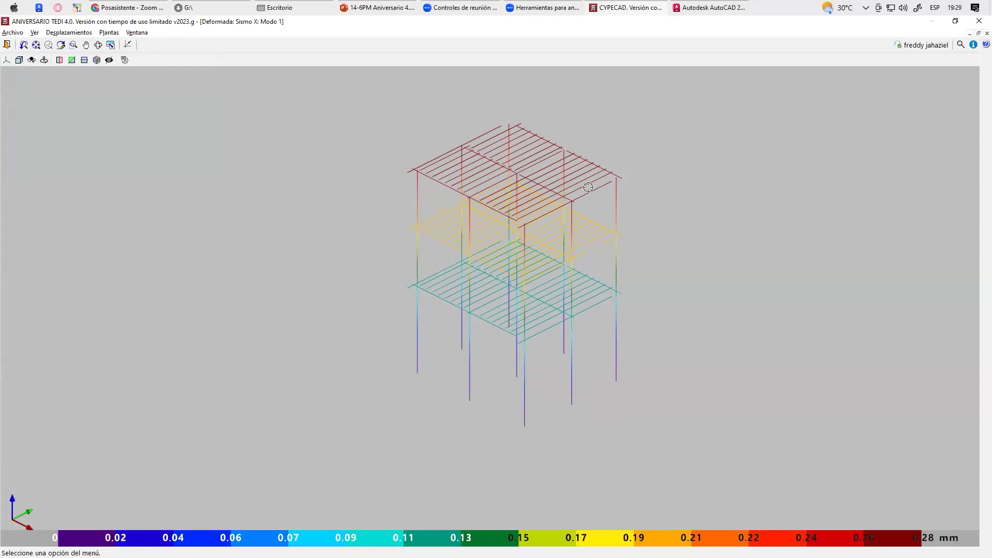
click(635, 8)
click(979, 21)
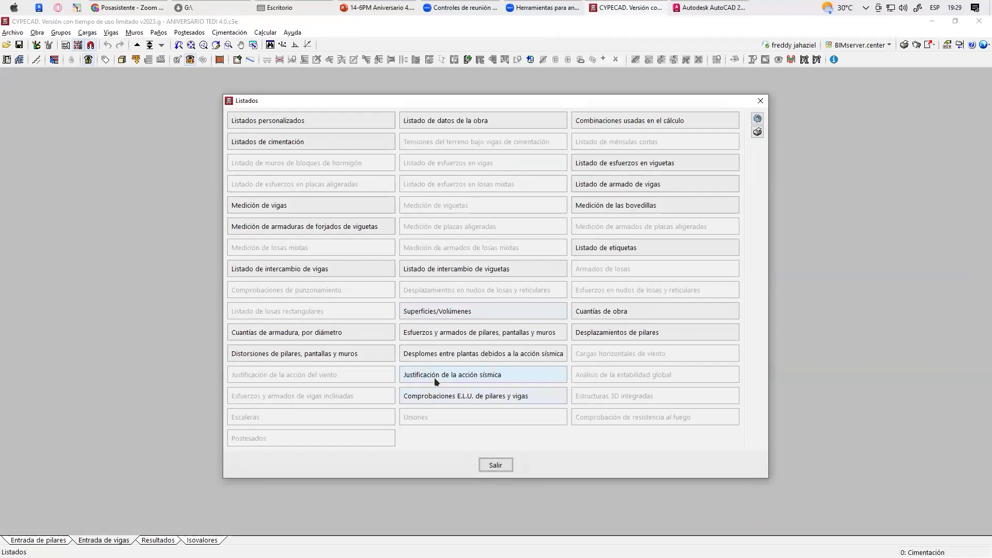
Reopen the Justificación de la acción sísmica report from the listings and examine section 1.3, Coeficientes de participación
click(435, 377)
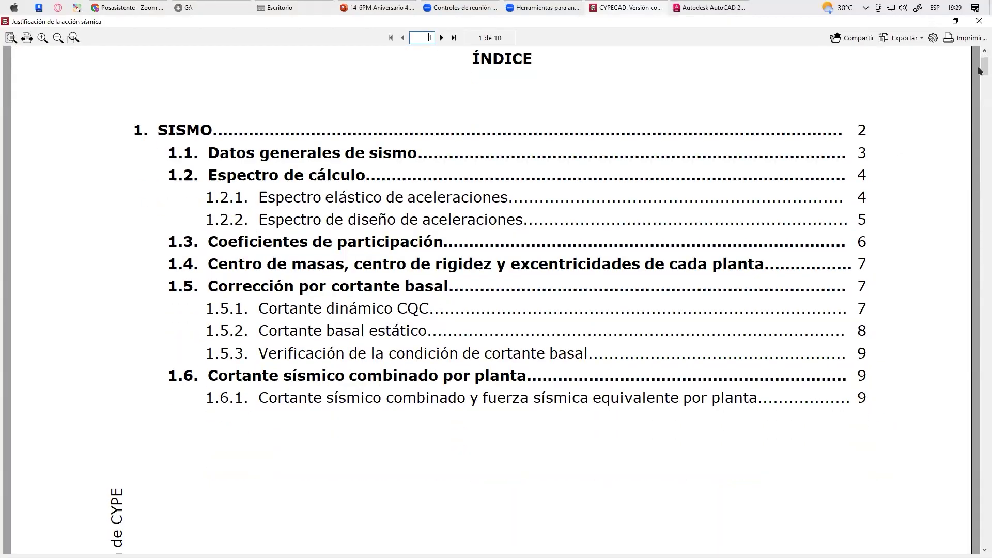
drag(980, 71, 981, 227)
scroll(554, 223, down, 15)
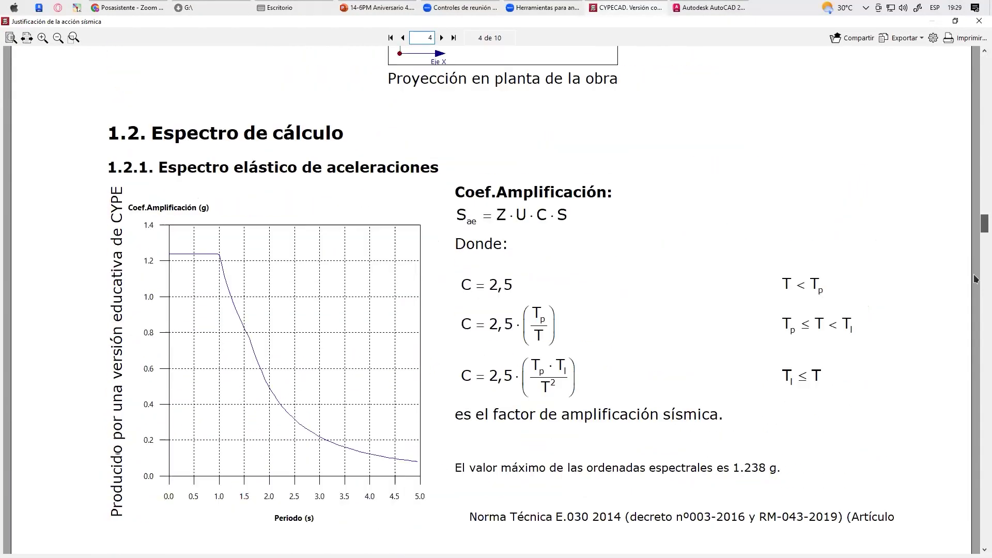
scroll(431, 205, down, 3)
scroll(431, 206, up, 3)
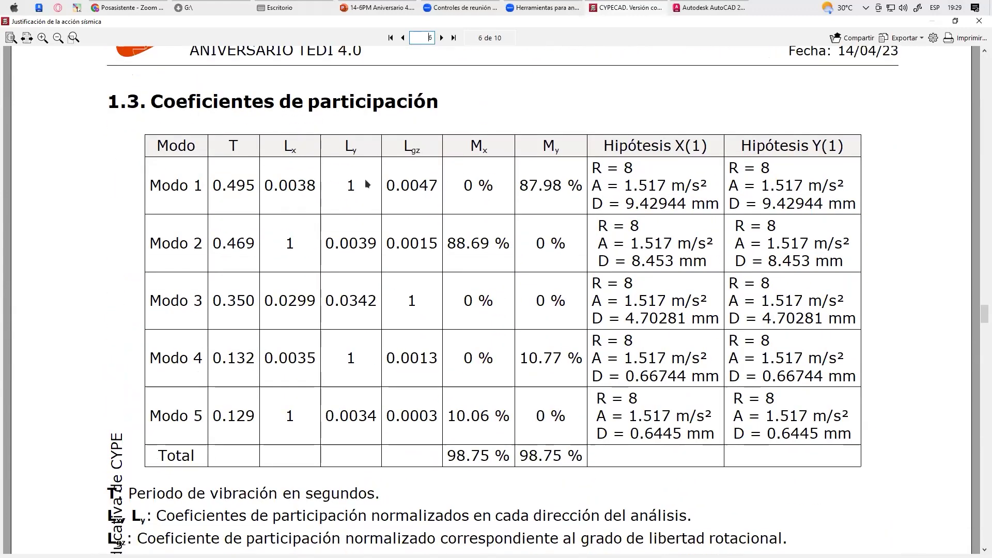
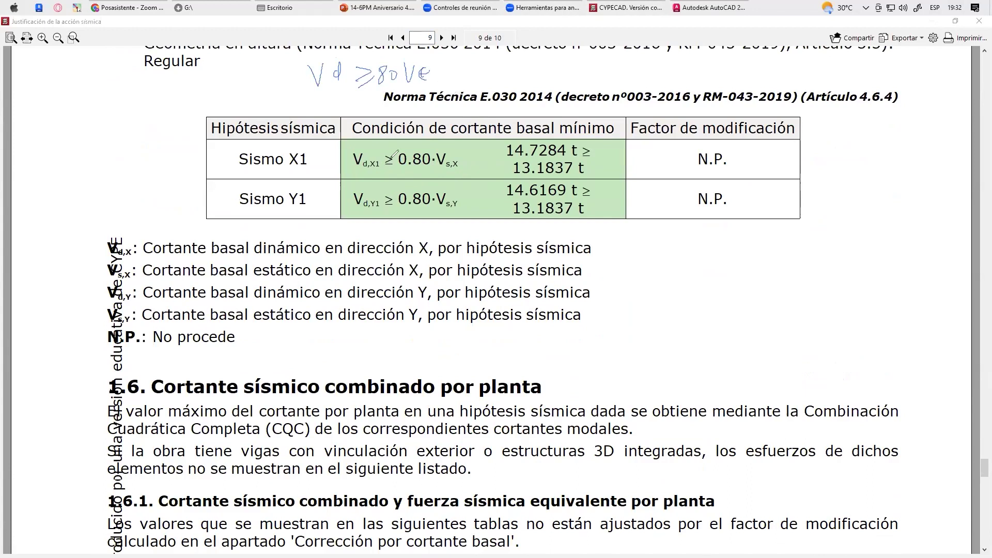
mouse_move(430, 144)
mouse_down()
mouse_move(434, 174)
mouse_move(440, 144)
mouse_move(505, 133)
mouse_move(580, 149)
mouse_up()
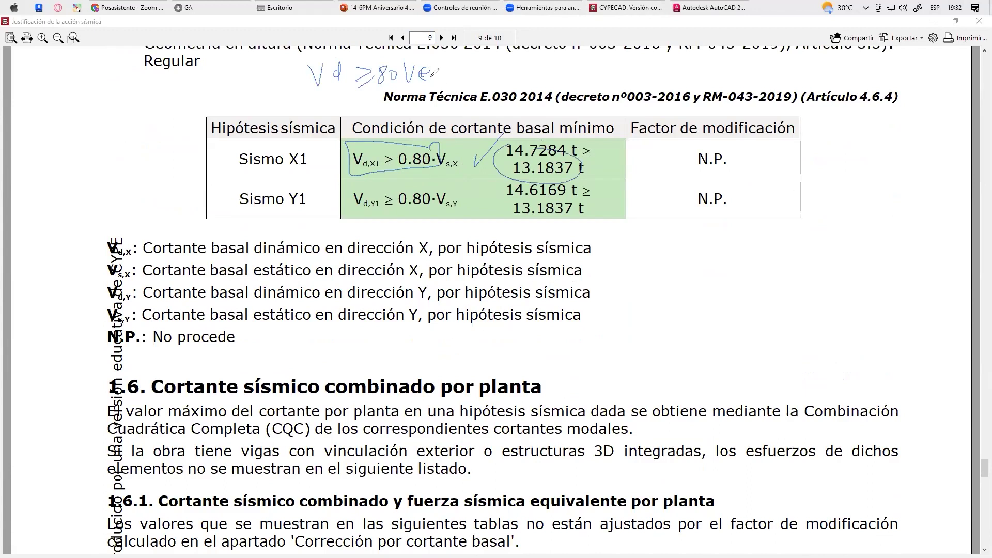
mouse_move(436, 66)
mouse_down()
mouse_move(497, 74)
mouse_move(661, 62)
mouse_move(658, 82)
mouse_up()
mouse_move(683, 64)
mouse_down()
mouse_move(704, 62)
mouse_move(704, 73)
mouse_up()
mouse_move(721, 62)
mouse_down()
mouse_move(719, 77)
mouse_move(736, 73)
mouse_up()
mouse_move(740, 67)
mouse_down()
mouse_move(785, 69)
mouse_move(787, 78)
mouse_up()
mouse_move(774, 44)
mouse_down()
mouse_move(519, 92)
mouse_move(809, 47)
mouse_up()
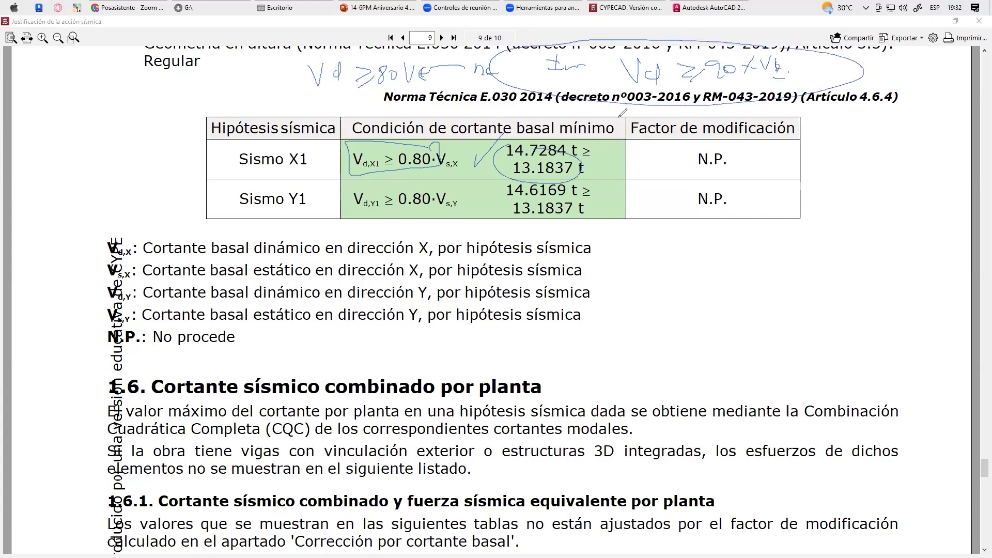
mouse_move(504, 137)
mouse_down()
mouse_move(338, 170)
mouse_move(548, 223)
mouse_move(571, 145)
mouse_up()
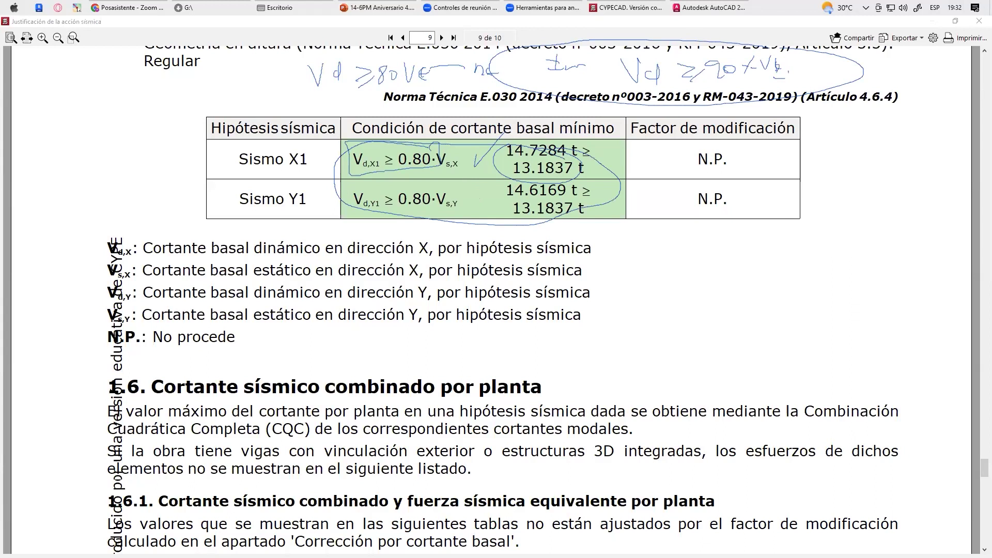
Clear the annotations, examine section 1.6, Cortante sísmico combinado por planta, with its tables and charts, and close the seismic report
key(Escape)
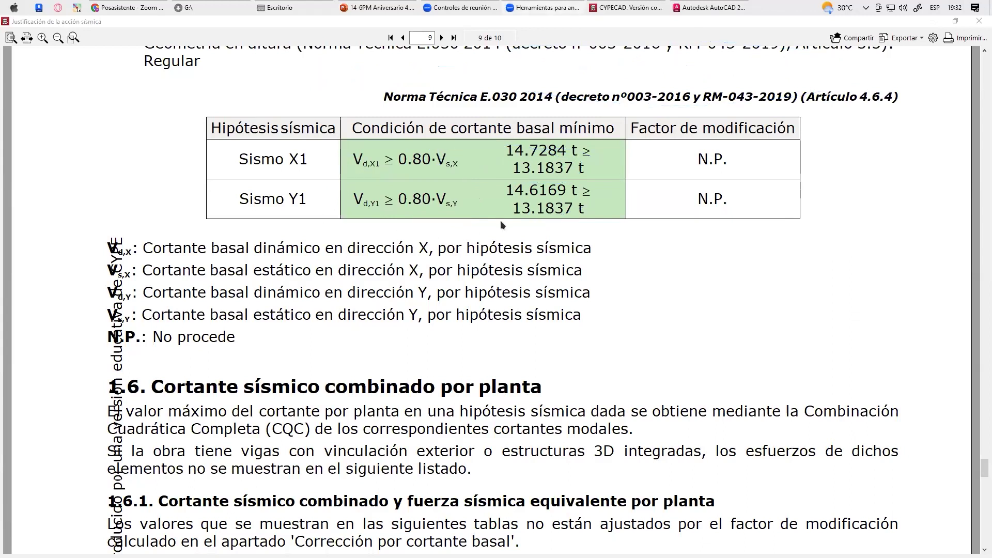
scroll(501, 225, down, 10)
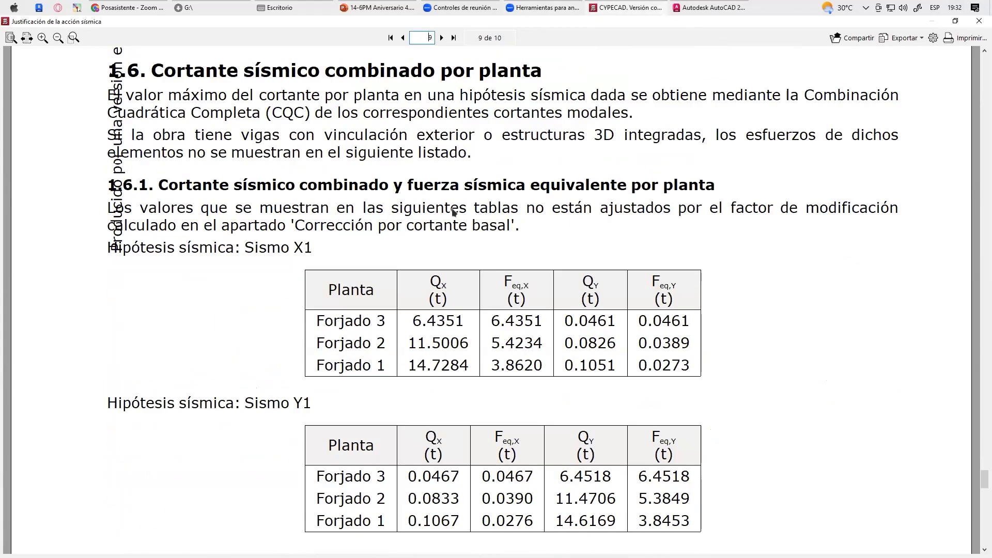
scroll(172, 130, up, 2)
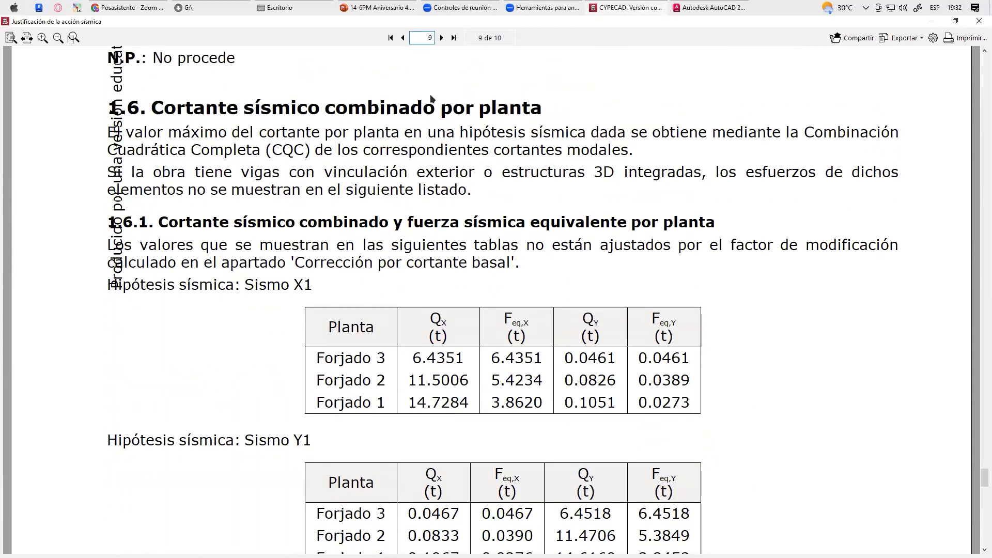
scroll(432, 98, down, 6)
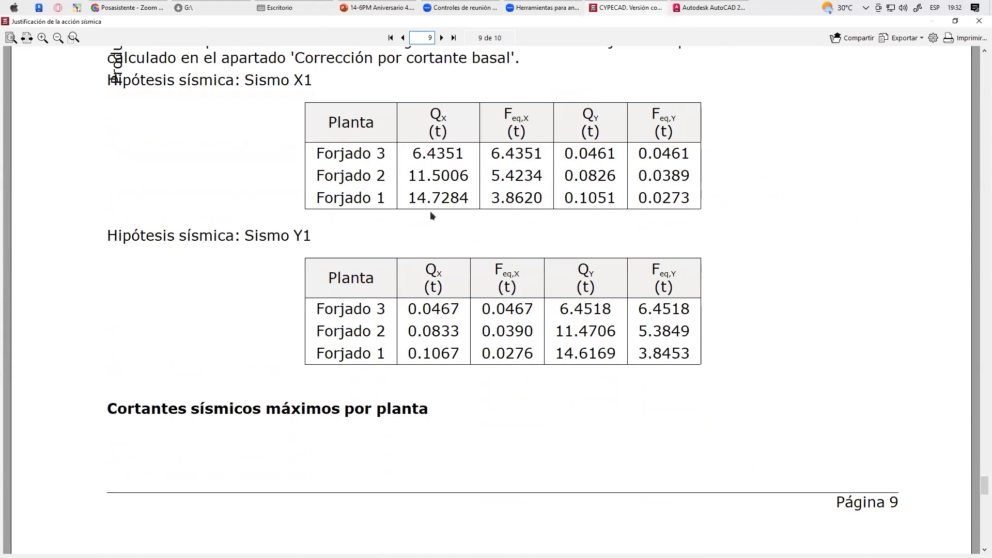
scroll(432, 216, down, 13)
scroll(433, 167, down, 20)
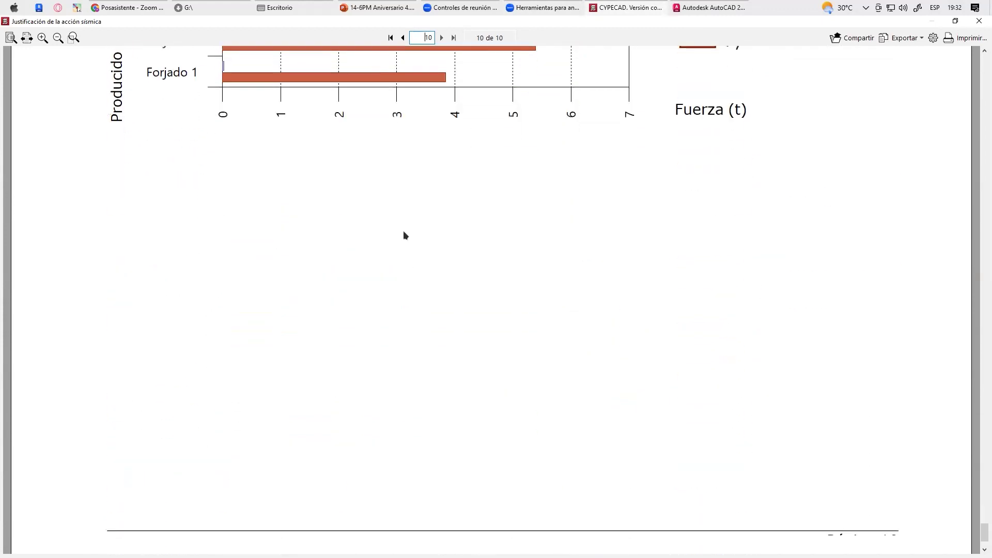
scroll(437, 197, down, 2)
scroll(455, 236, up, 6)
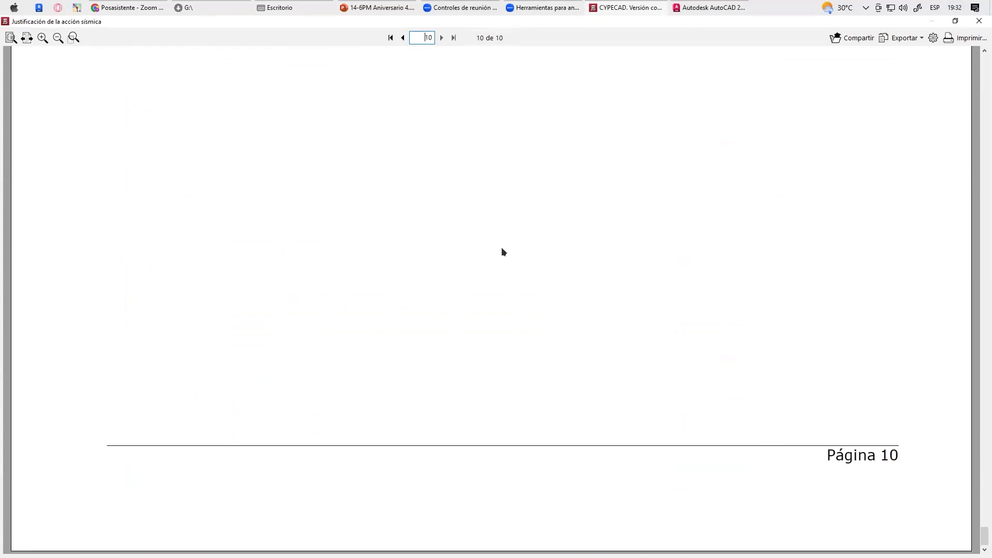
scroll(517, 220, up, 9)
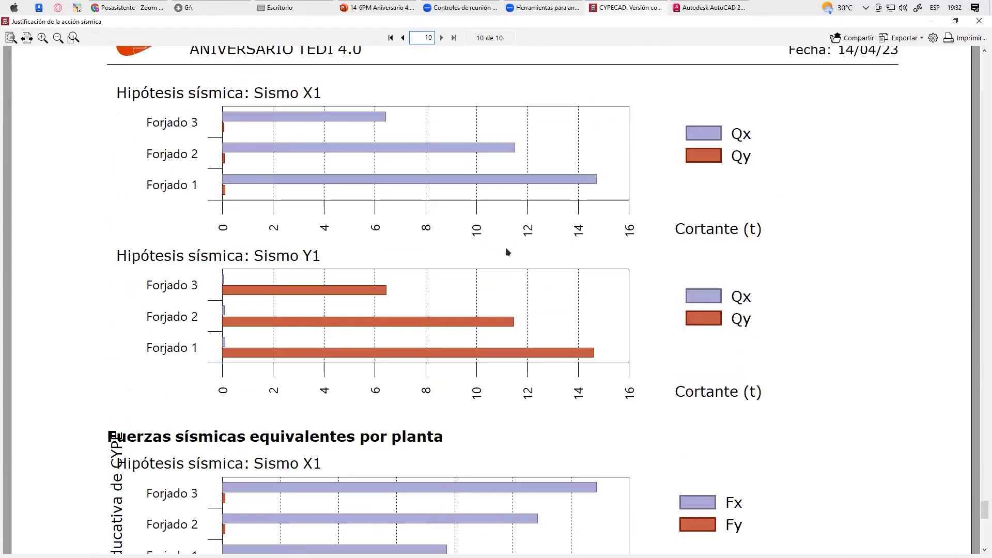
click(979, 20)
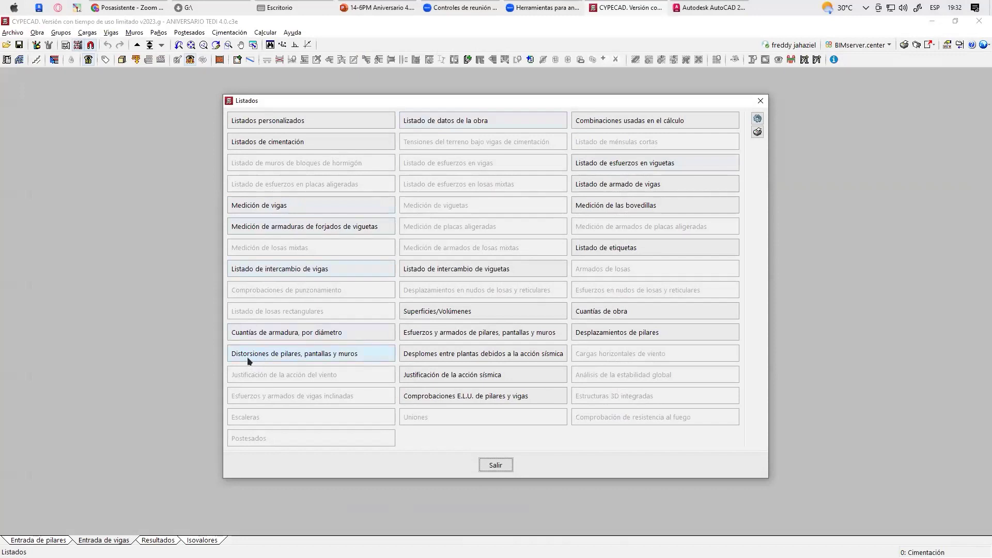
Open the Distorsiones de pilares, pantallas y muros listing and go to its Valores máximos tables
click(320, 355)
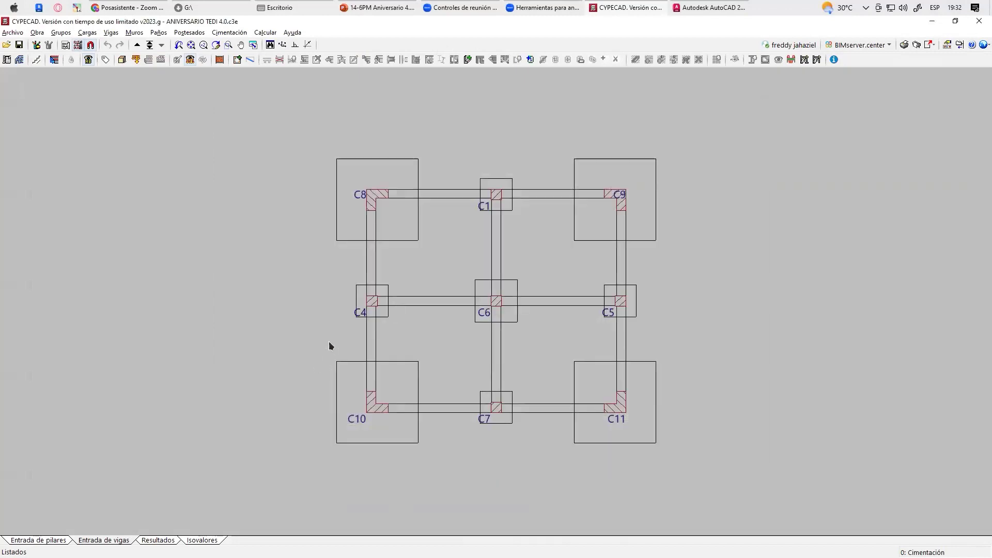
scroll(539, 258, down, 10)
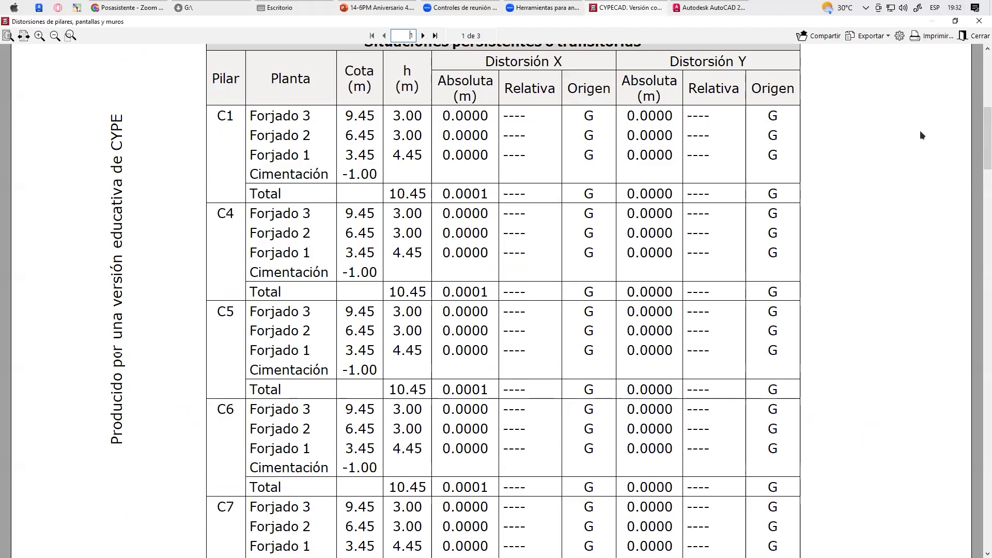
drag(984, 155, 980, 477)
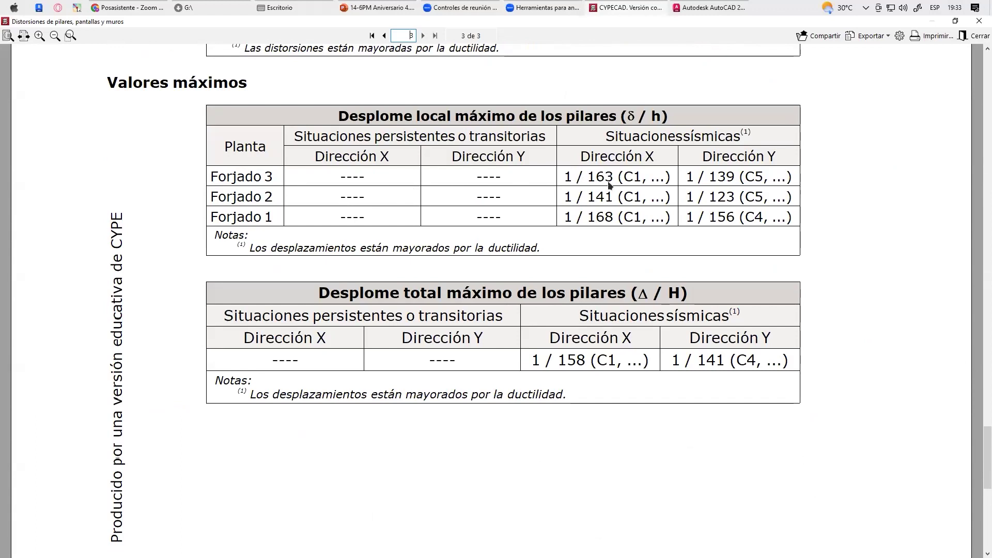
Open the Windows Calculadora and divide 1 by 163, the Forjado 3 maximum local drift ratio in direction X
click(13, 7)
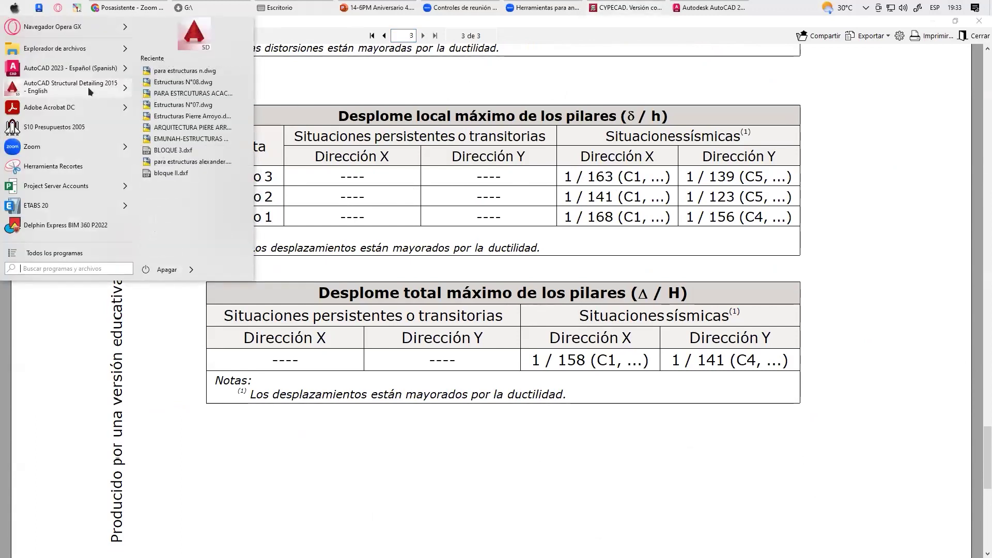
text(CALCULA)
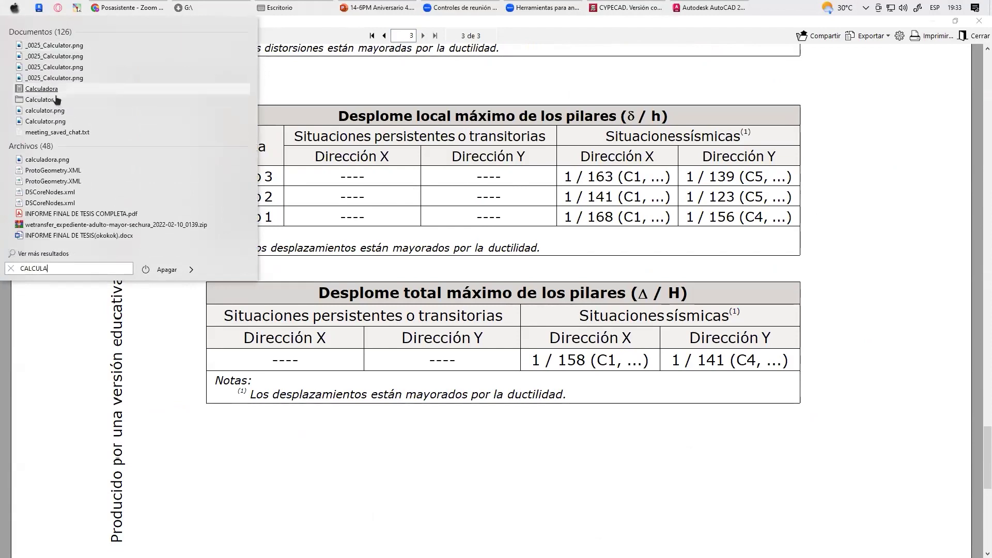
click(42, 89)
text(1)
text(/163)
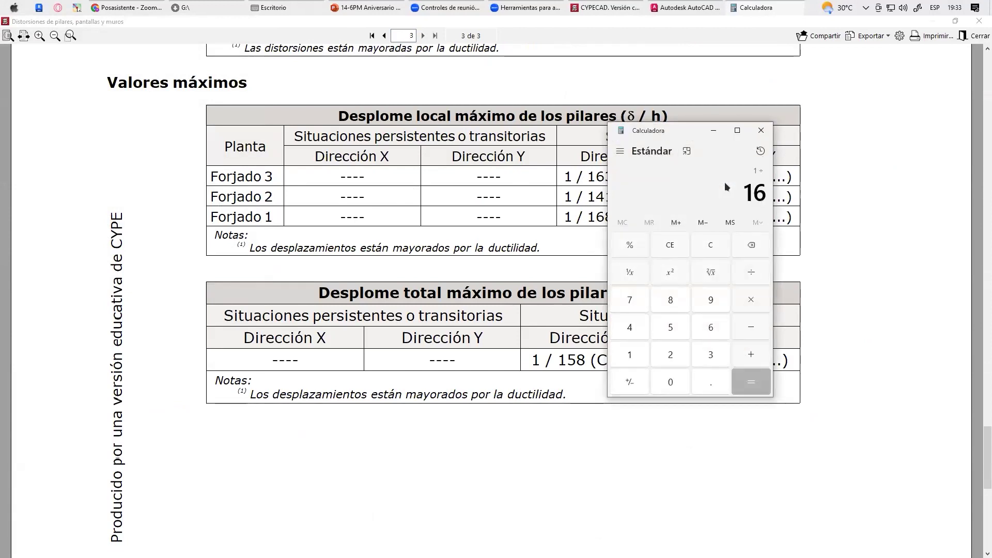
key(Return)
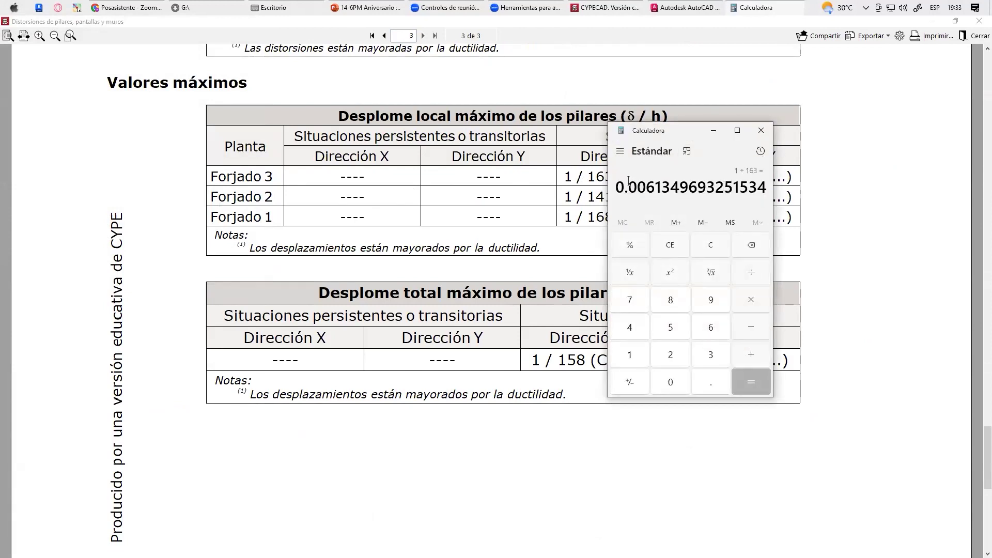
Highlight the quotient's leading digits beside the drift table, annotate it with the 0.007 limit for comparison, and close Calculadora
drag(616, 187, 655, 187)
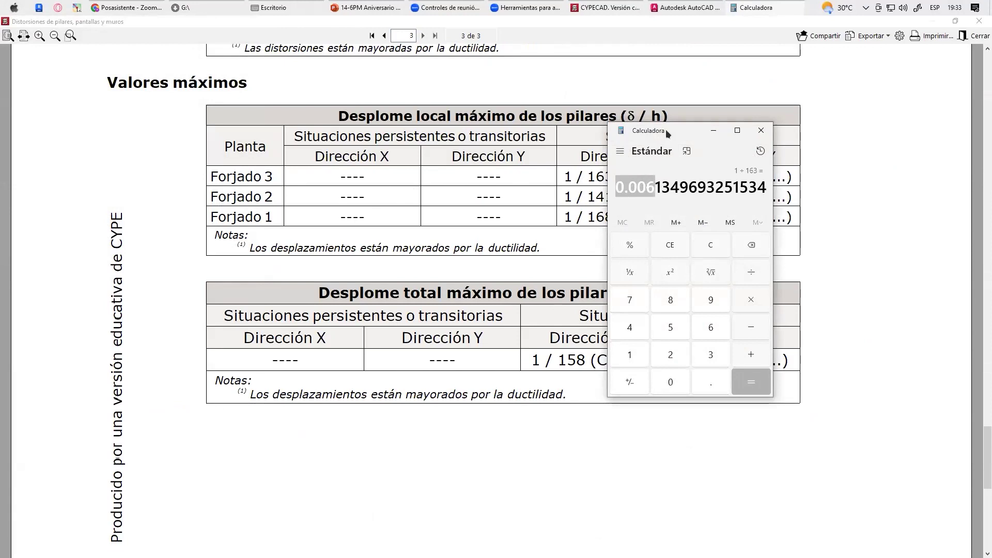
drag(666, 130, 801, 127)
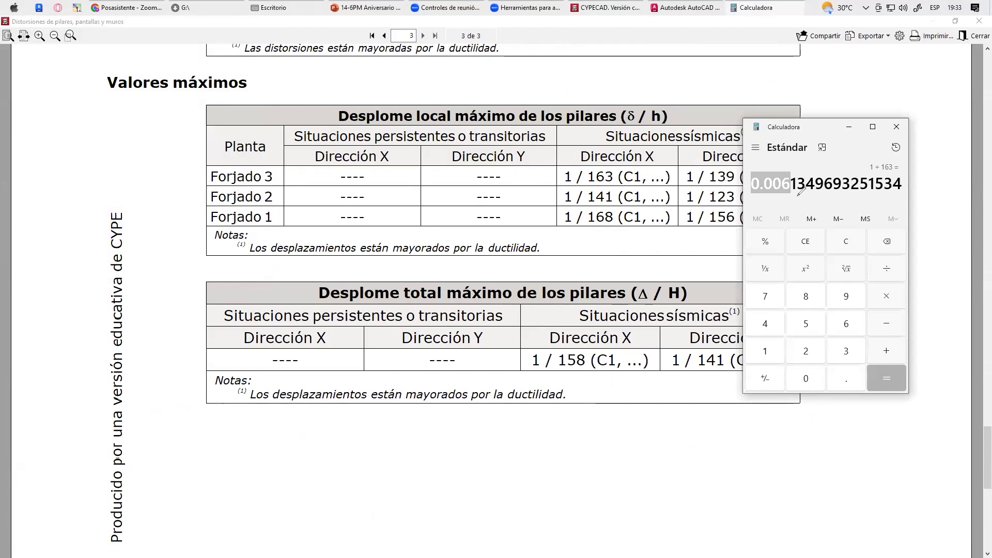
mouse_move(796, 174)
mouse_down()
mouse_move(848, 75)
mouse_move(927, 69)
mouse_move(902, 103)
mouse_move(848, 139)
mouse_up()
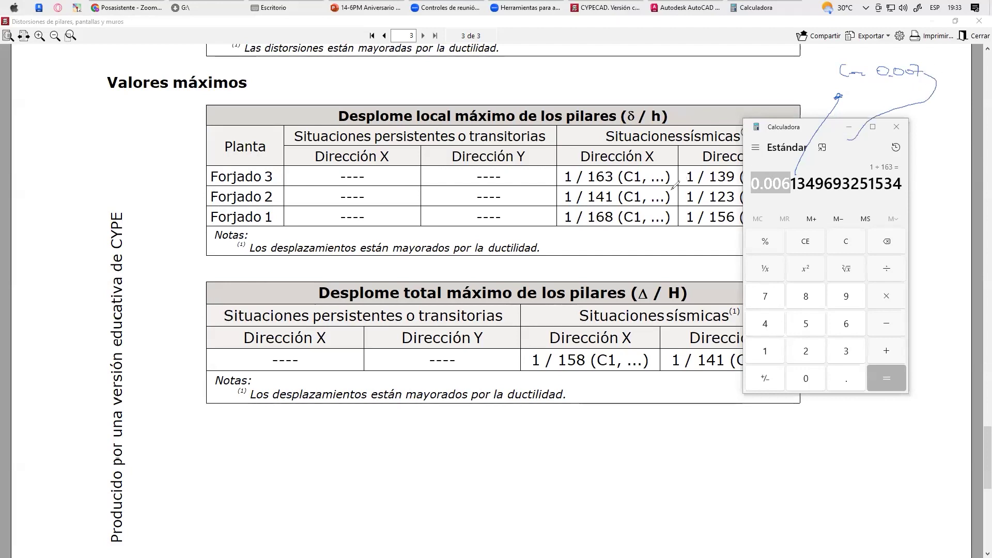
mouse_move(612, 164)
mouse_down()
mouse_move(558, 172)
mouse_move(614, 184)
mouse_move(638, 172)
mouse_move(616, 161)
mouse_up()
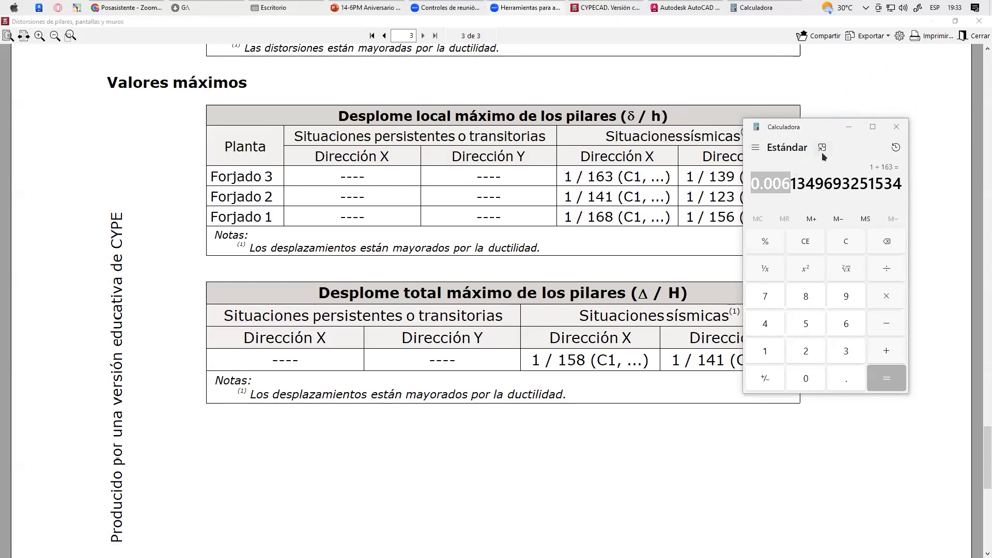
click(896, 127)
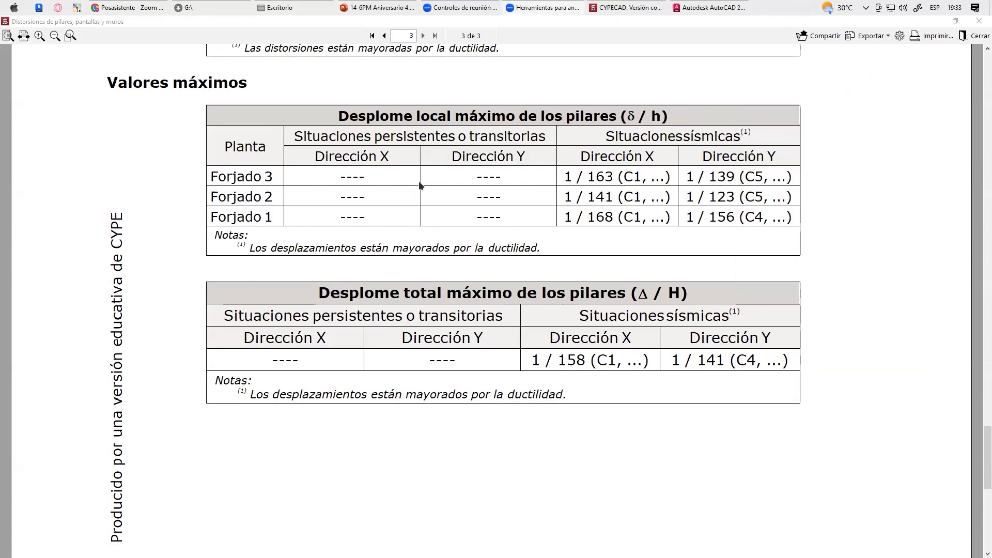
Review the seismic distortions of the columns and the report's introductory notes, and close the report and the listings
scroll(515, 254, down, 3)
scroll(515, 255, up, 15)
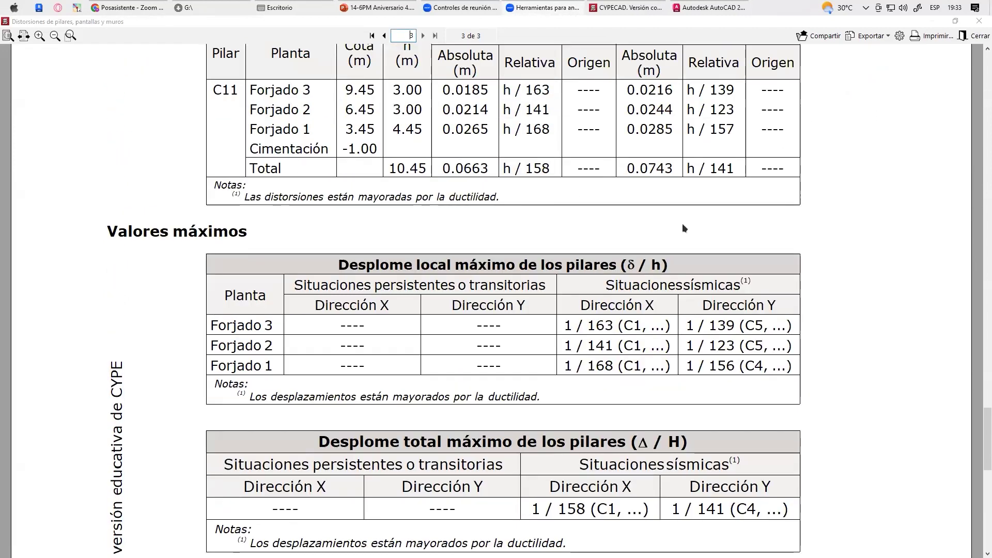
scroll(233, 122, up, 5)
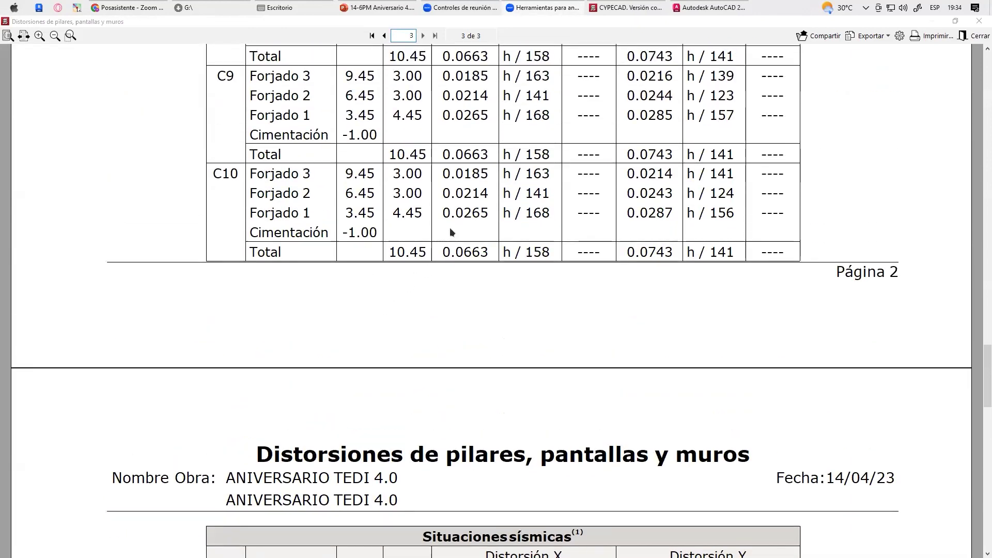
scroll(479, 258, down, 2)
scroll(479, 258, down, 20)
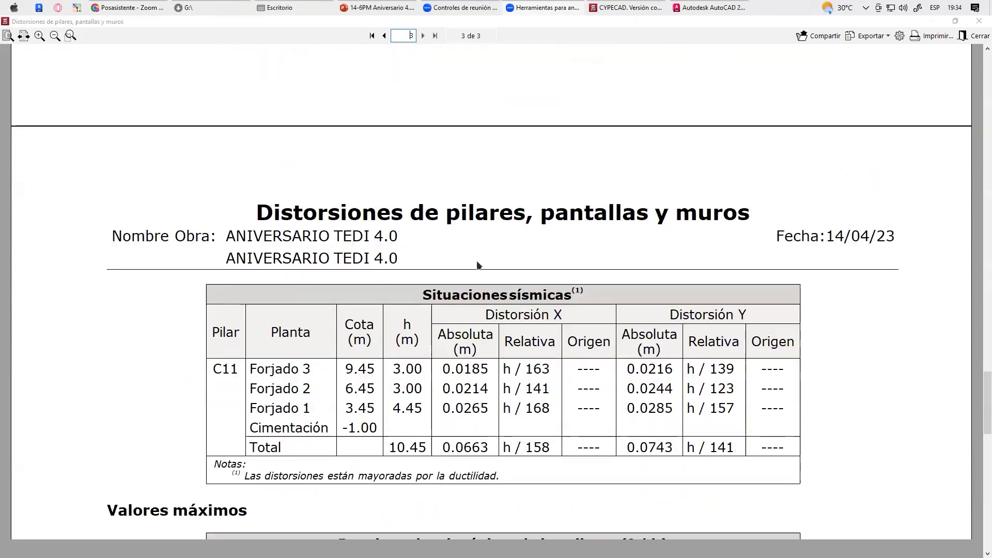
scroll(522, 326, down, 7)
scroll(580, 292, up, 14)
scroll(655, 210, up, 20)
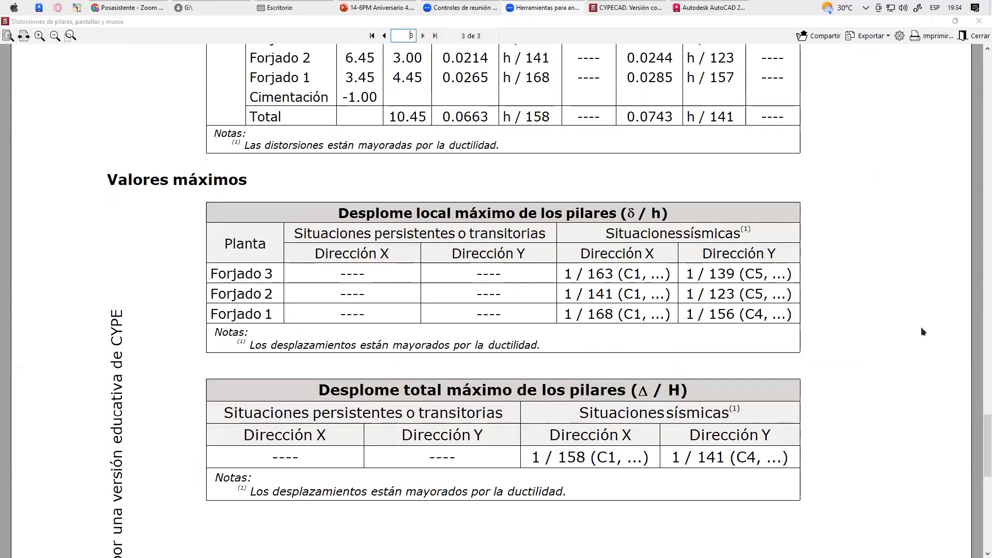
scroll(980, 241, up, 20)
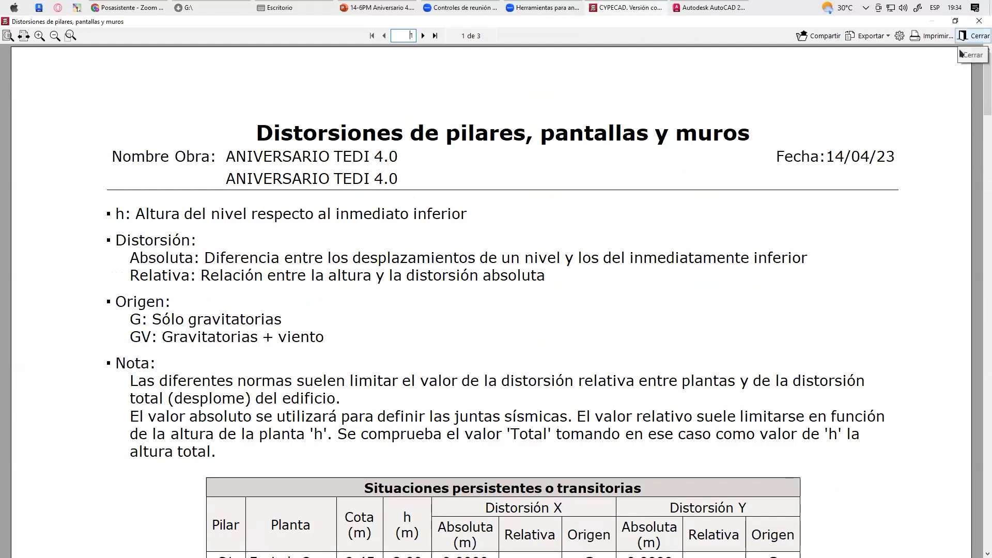
scroll(979, 37, down, 1)
click(980, 37)
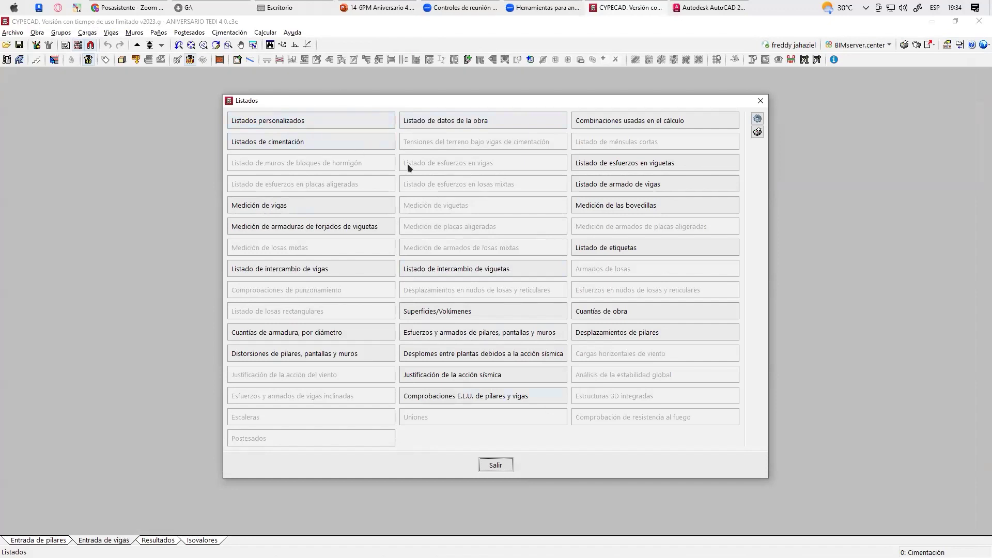
click(503, 464)
Switch to the PowerPoint presentation, review the slides up to 1.7 Optimizacion de la estructura, and return to CYPECAD
click(401, 7)
scroll(376, 211, up, 3)
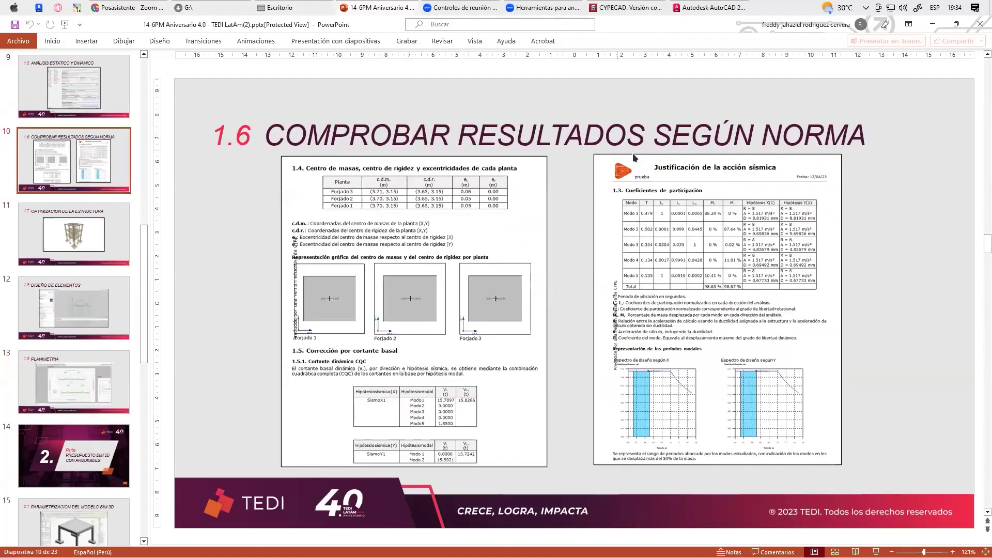
scroll(364, 149, up, 1)
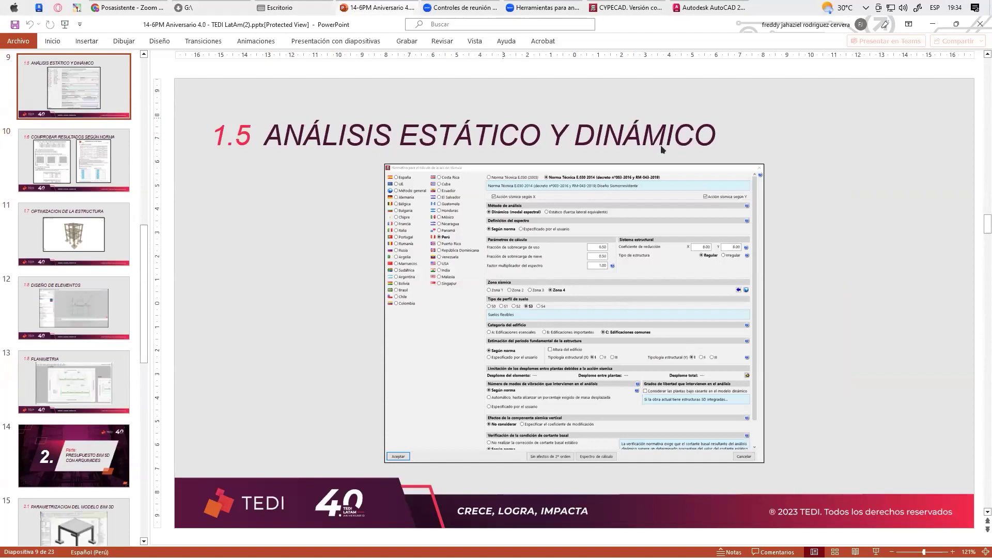
scroll(592, 174, up, 1)
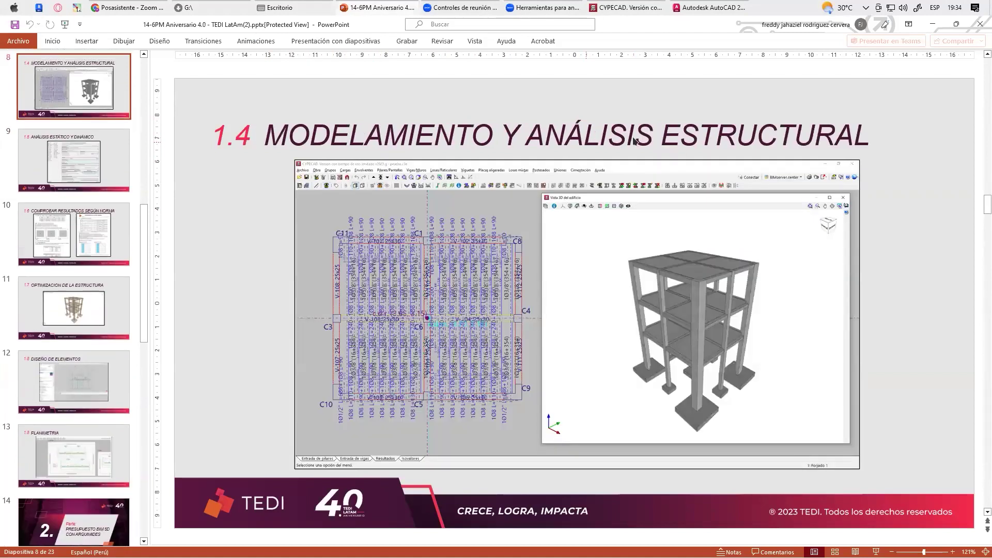
scroll(804, 143, up, 1)
scroll(516, 161, down, 3)
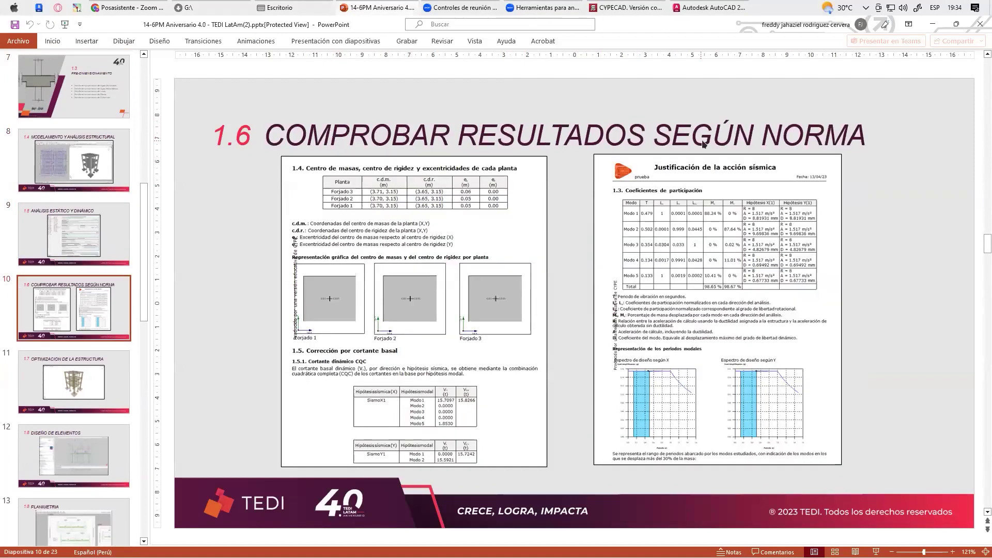
scroll(414, 164, down, 1)
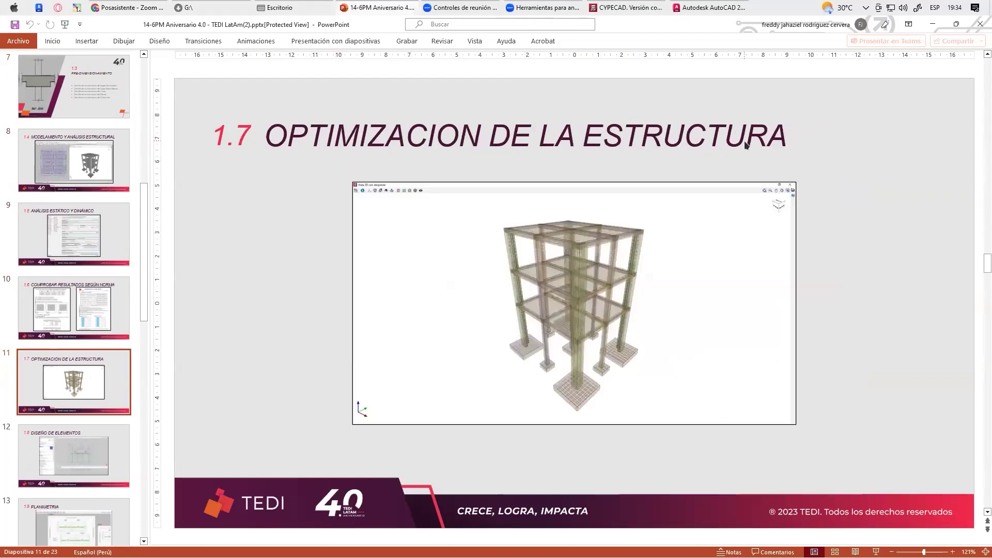
key(alt+Tab)
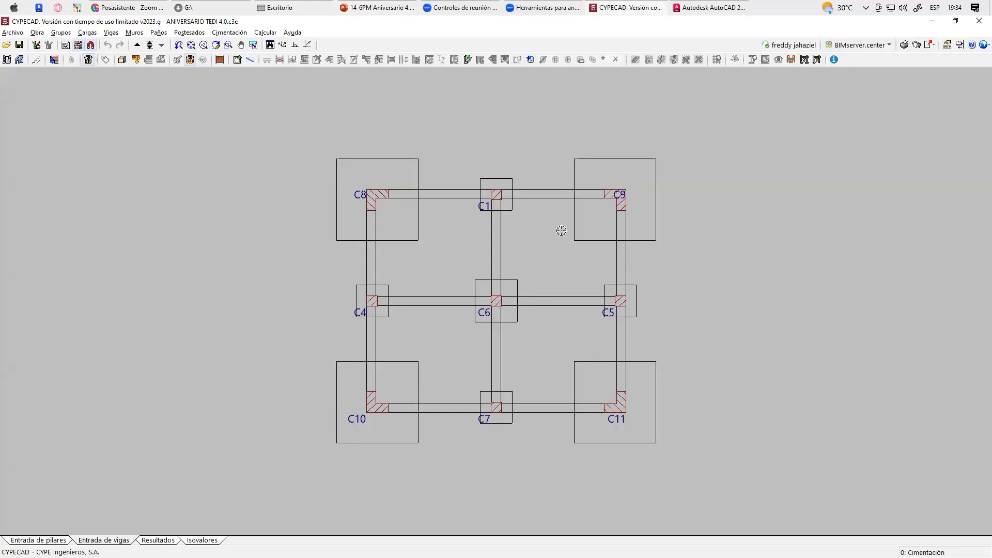
Annotate 0,003 beside the foundation plan, underline it, and mark the beam between columns C8 and C1
mouse_move(674, 137)
mouse_down()
mouse_move(694, 145)
mouse_move(749, 135)
mouse_move(749, 149)
mouse_up()
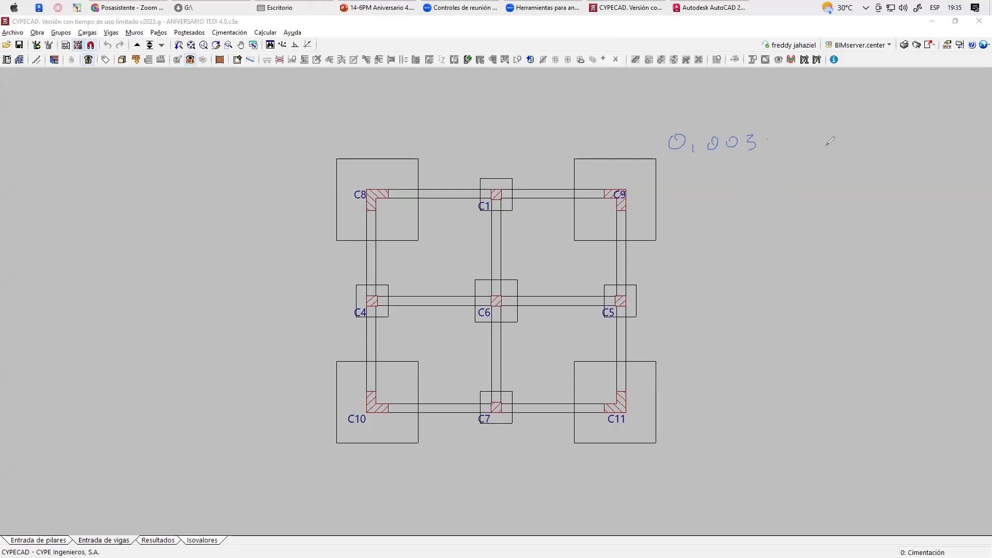
drag(666, 164, 769, 163)
mouse_move(387, 181)
mouse_down()
mouse_move(449, 211)
mouse_move(472, 175)
mouse_up()
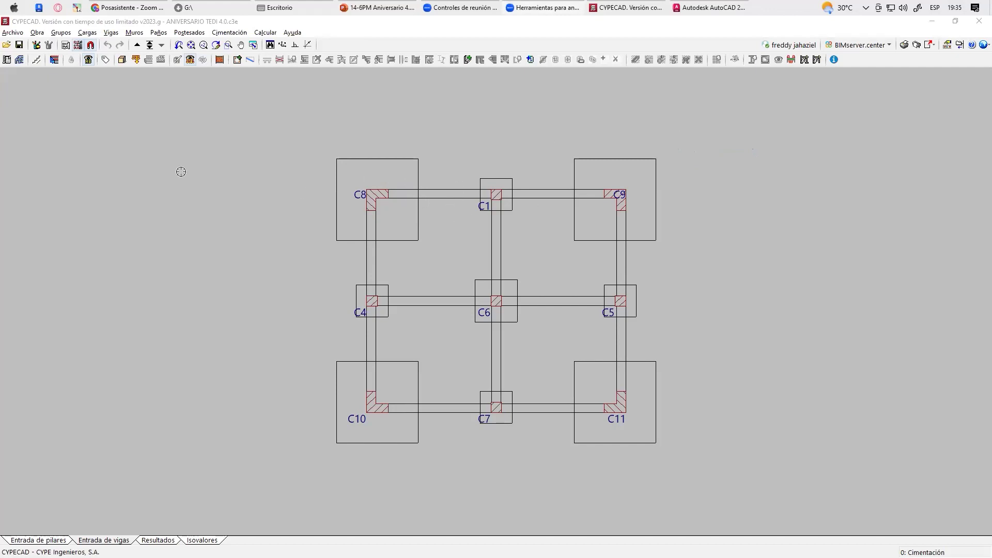
Sketch a beam beside the foundation plan, write a label under it, and draw its wavy bending curve
drag(669, 127, 922, 132)
drag(675, 114, 683, 142)
drag(924, 119, 925, 141)
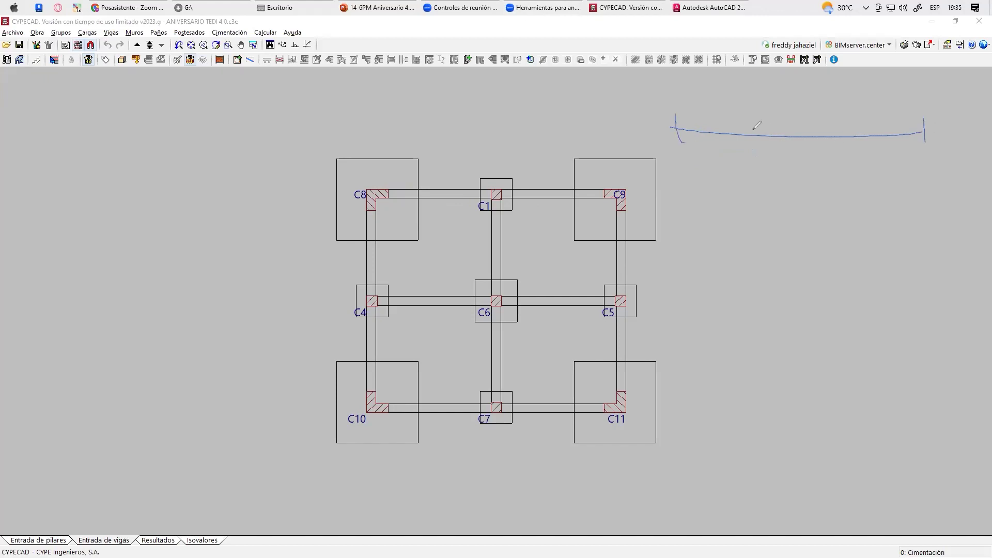
drag(768, 153, 841, 159)
drag(672, 115, 914, 122)
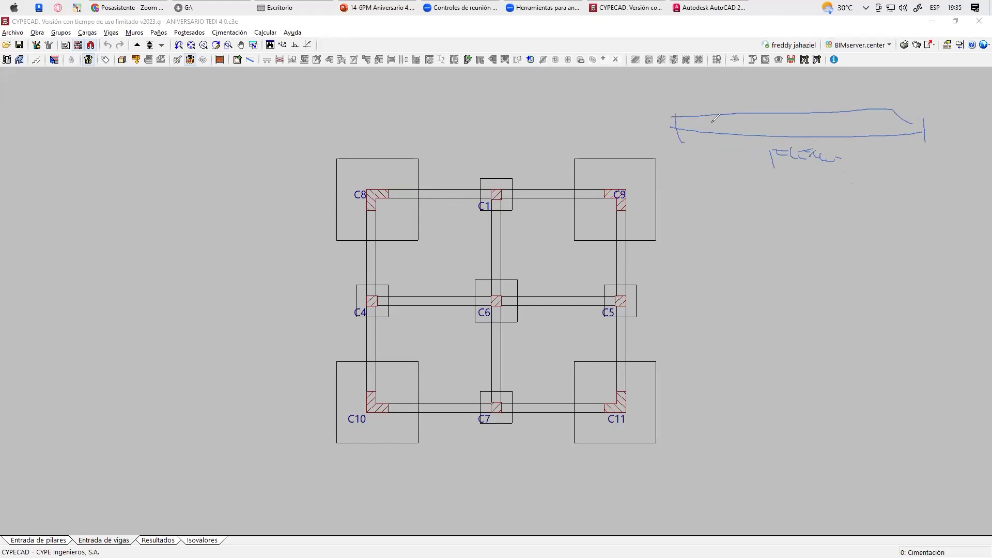
drag(726, 114, 727, 133)
mouse_move(670, 99)
mouse_down()
mouse_move(676, 143)
mouse_move(665, 122)
mouse_move(779, 151)
mouse_move(885, 126)
mouse_up()
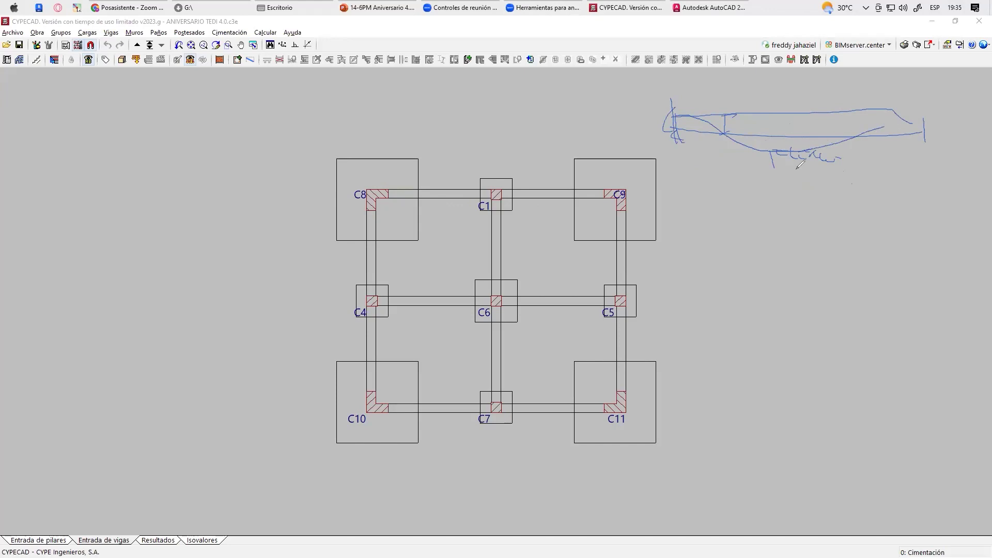
mouse_move(763, 137)
mouse_down()
mouse_move(763, 154)
mouse_move(770, 136)
mouse_up()
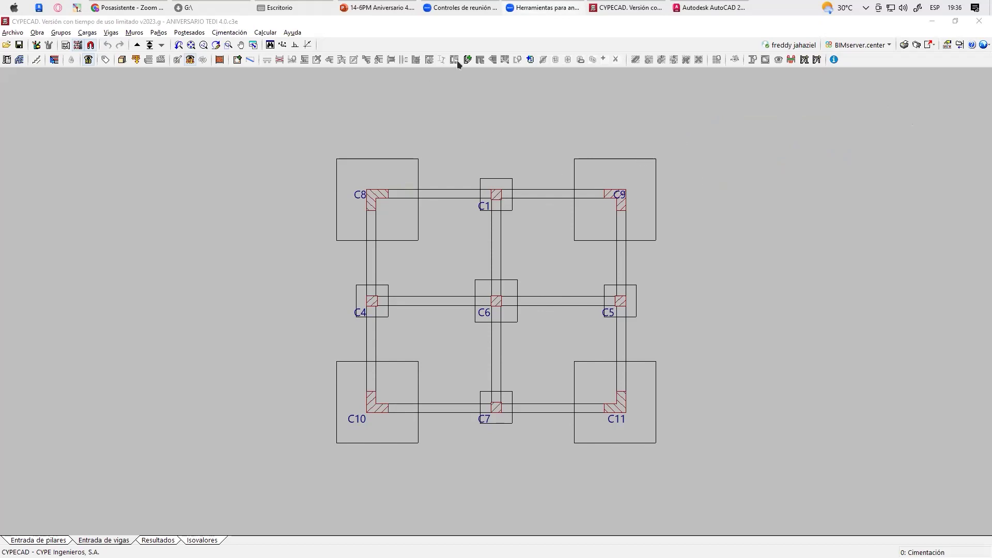
Check slide 1.7 Optimizacion de la estructura in PowerPoint, return to CYPECAD, and annotate an underlined 0,01 beside the foundation plan
click(385, 8)
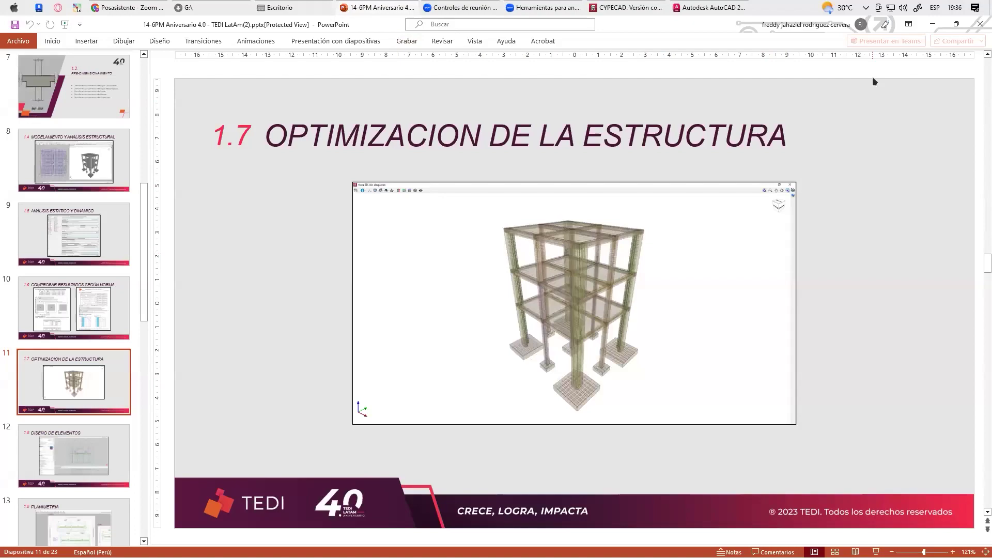
click(929, 26)
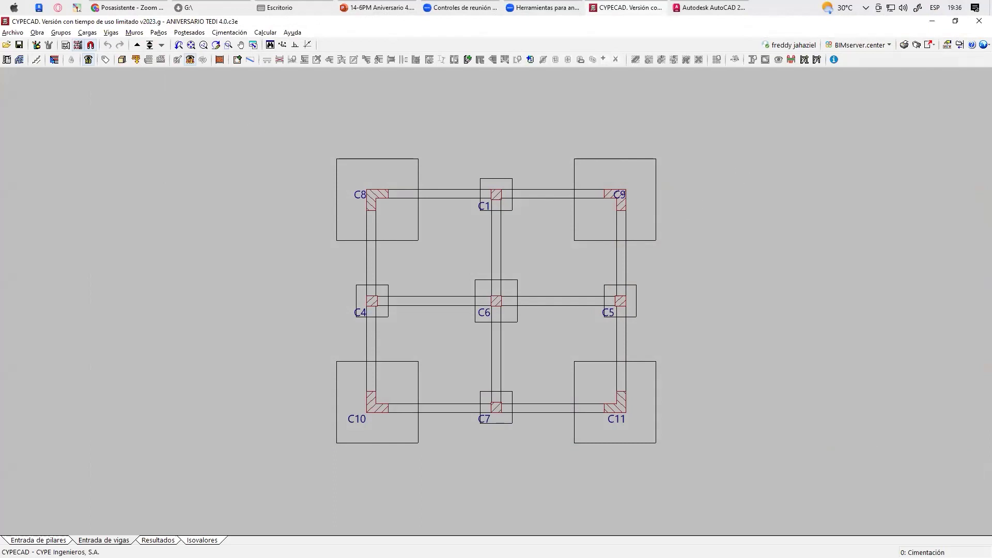
click(722, 147)
mouse_move(699, 138)
mouse_down()
mouse_move(712, 146)
mouse_move(747, 135)
mouse_up()
drag(757, 129, 754, 150)
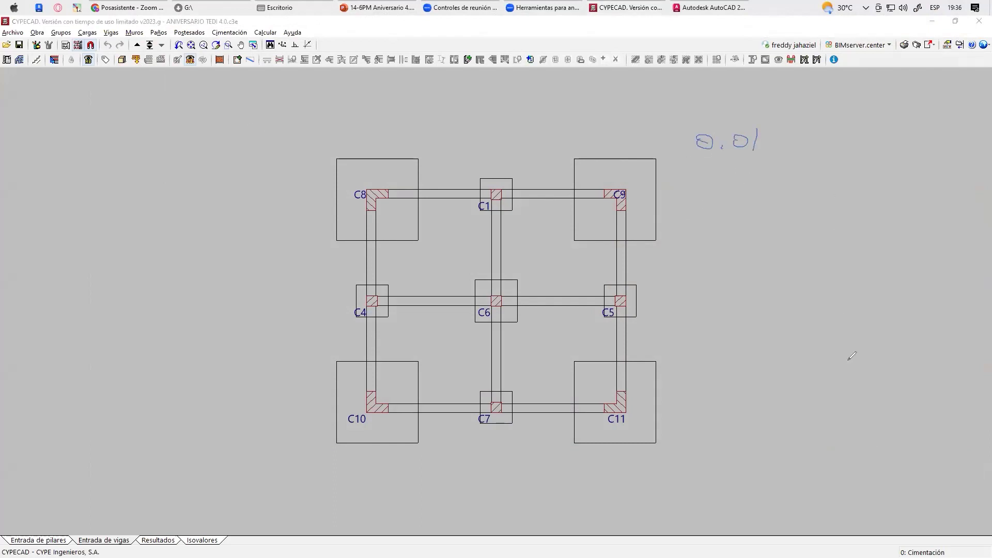
drag(697, 159, 768, 158)
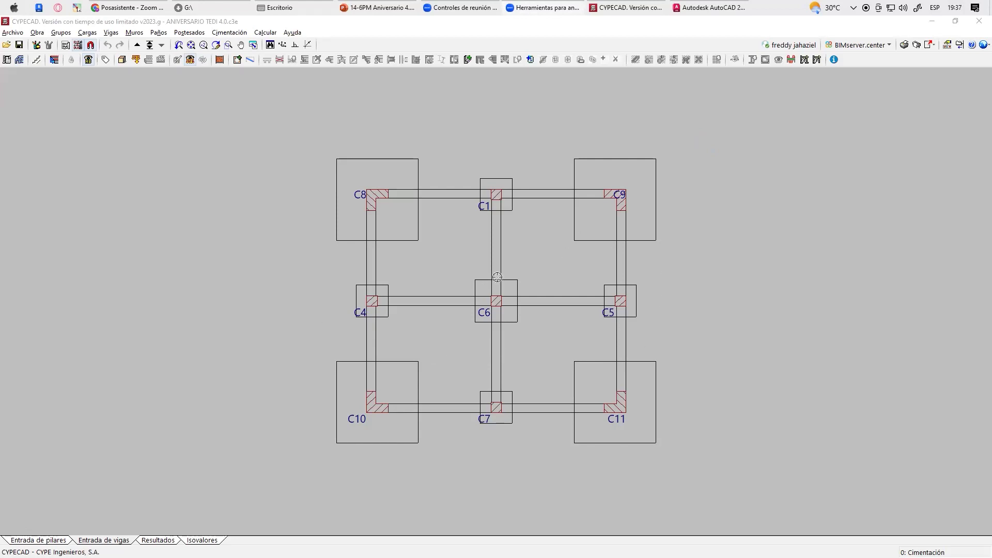
Switch to the PowerPoint presentation, advance to slide 1.8 Diseño de elementos, and return to CYPECAD
middle_drag(496, 281, 346, 138)
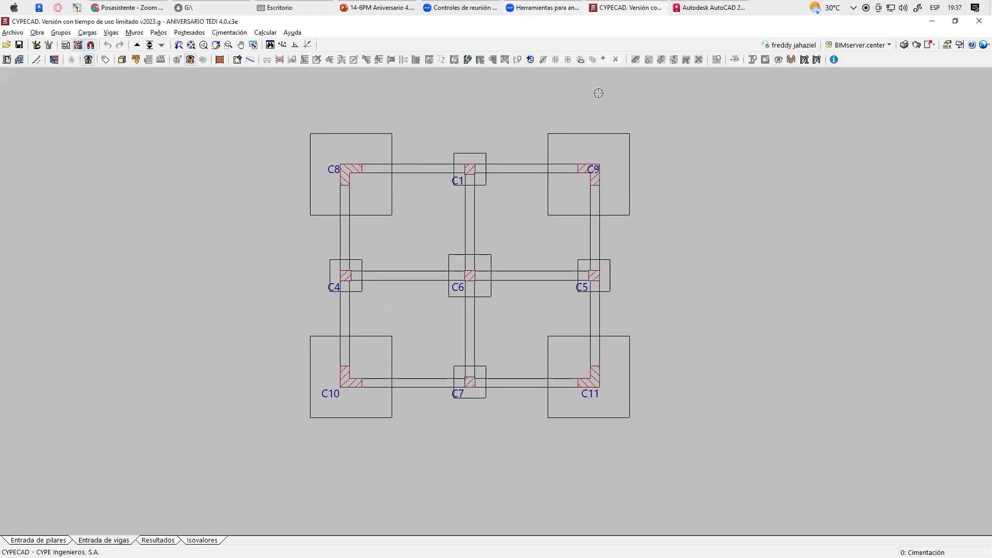
click(378, 8)
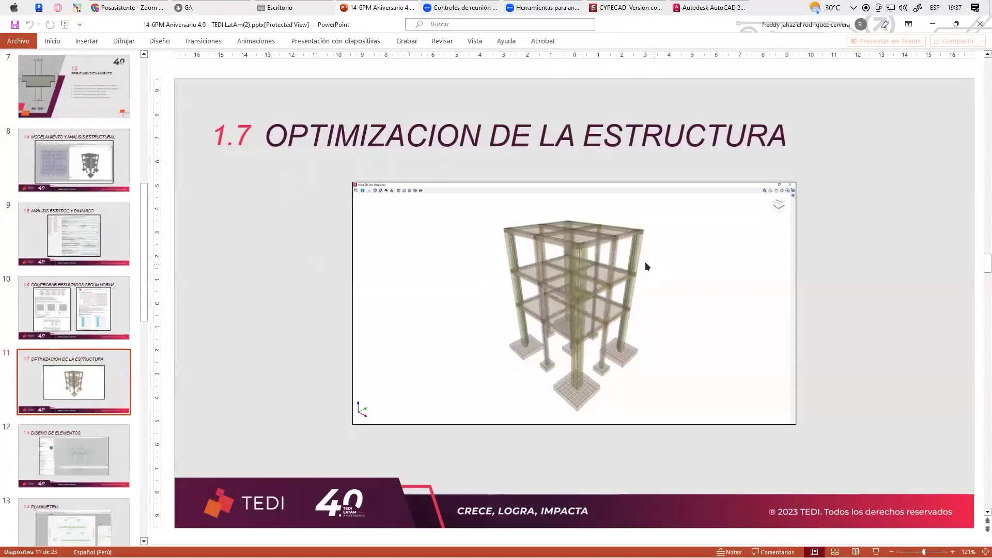
scroll(553, 224, down, 1)
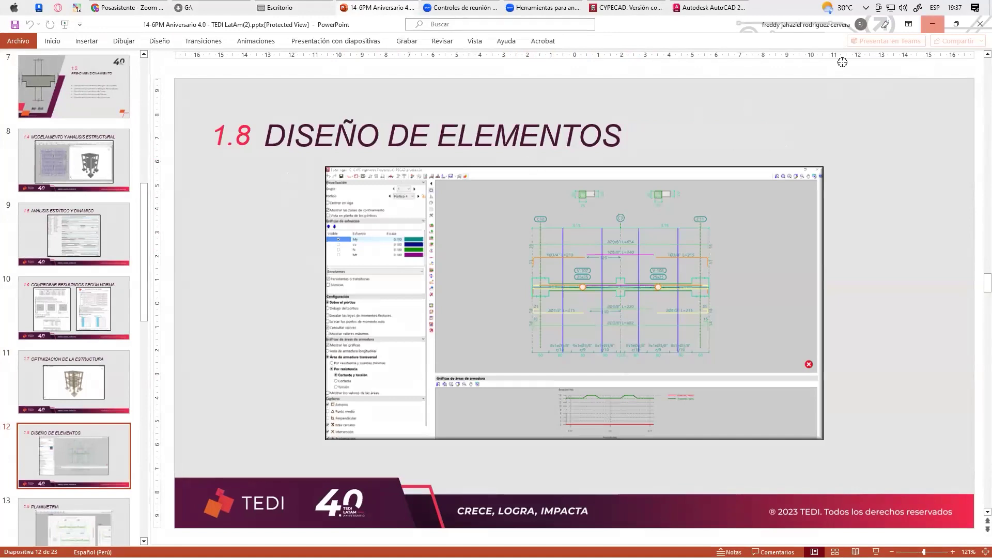
click(932, 24)
Show the results of Forjado 1 and open Pórtico 1, containing beam V-101, in the beam editor
click(137, 45)
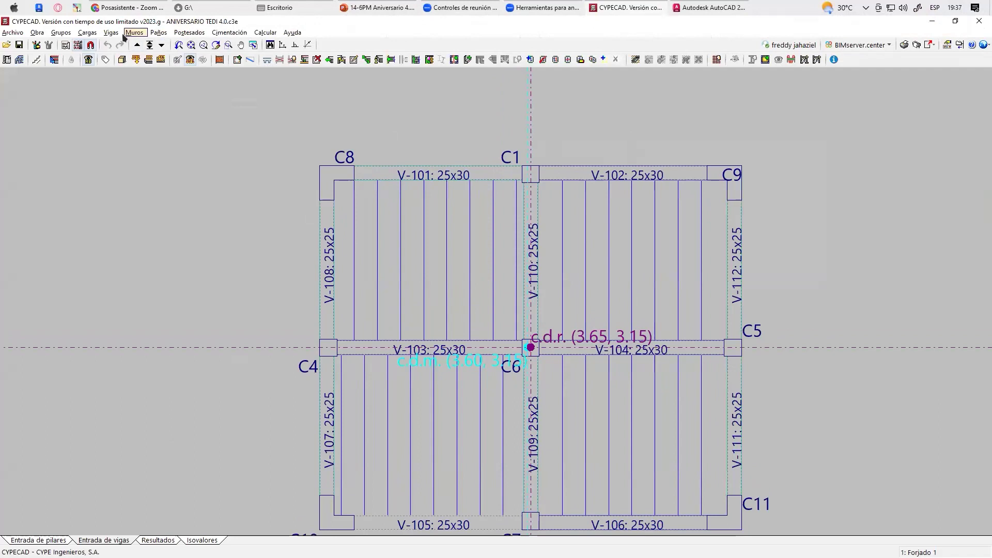
click(168, 540)
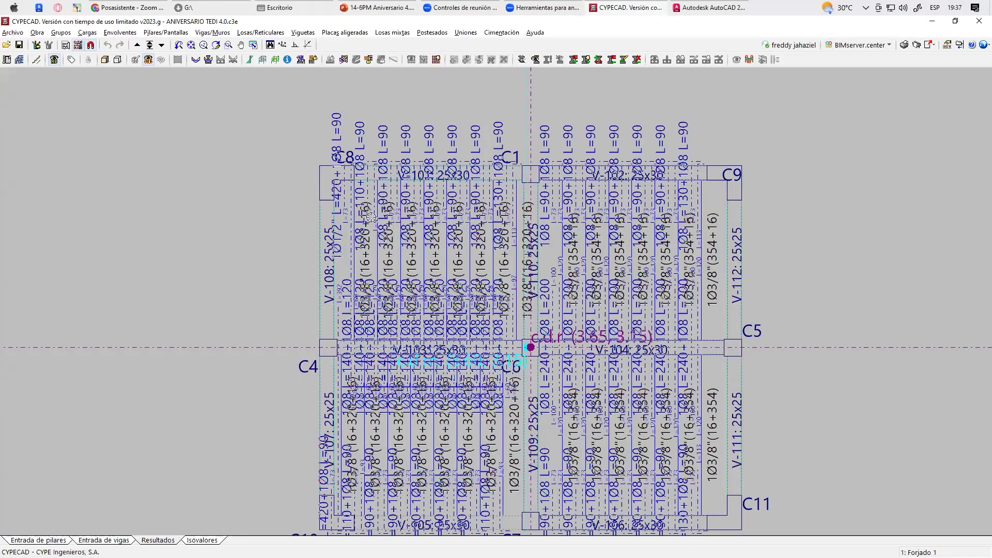
scroll(371, 217, up, 2)
click(210, 33)
click(239, 62)
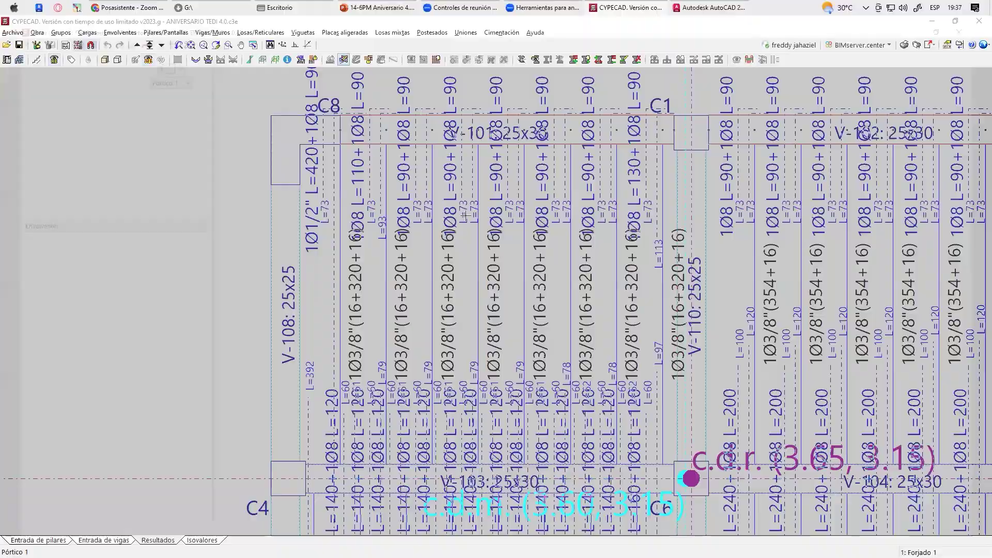
click(421, 122)
Examine the longitudinal reinforcement and My moment curve of beams V-101 and V-102
scroll(462, 234, up, 4)
middle_drag(463, 234, 497, 234)
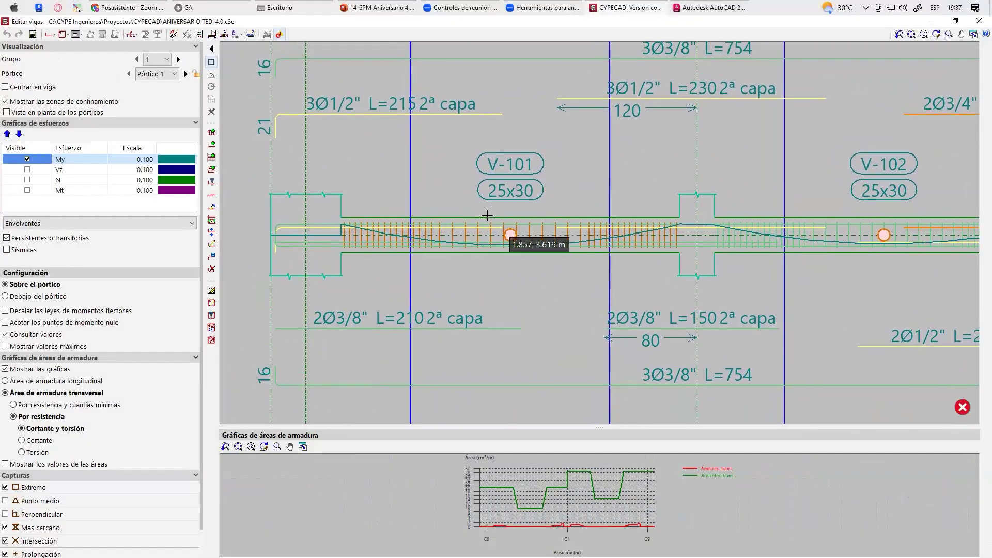
mouse_move(440, 183)
middle_down()
mouse_move(455, 195)
mouse_move(463, 175)
mouse_move(469, 182)
middle_up()
scroll(469, 182, down, 3)
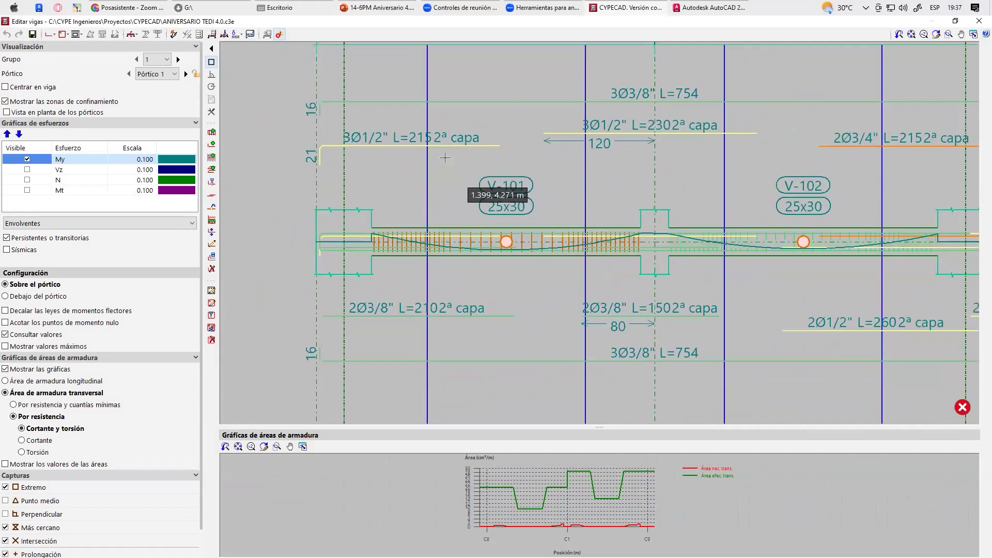
scroll(410, 159, up, 1)
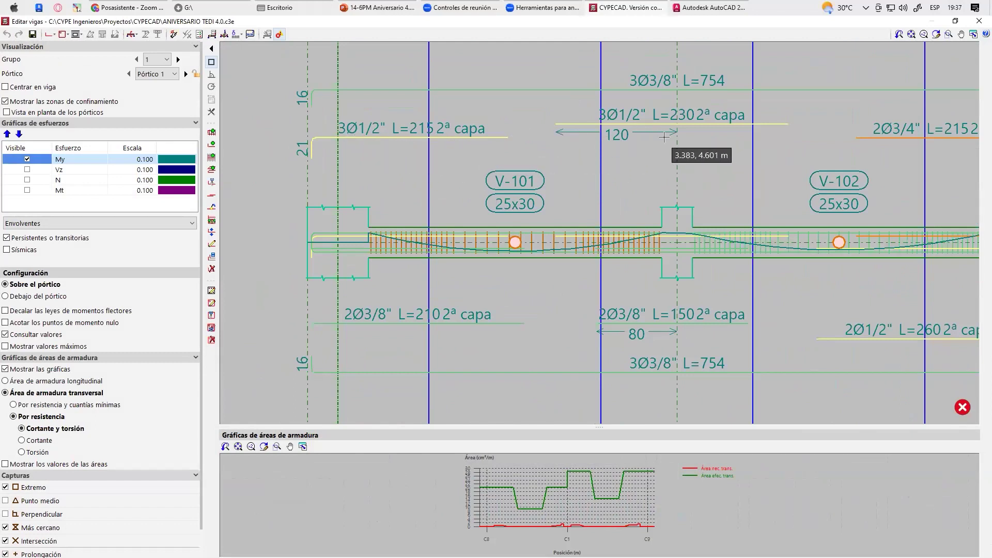
scroll(548, 289, up, 2)
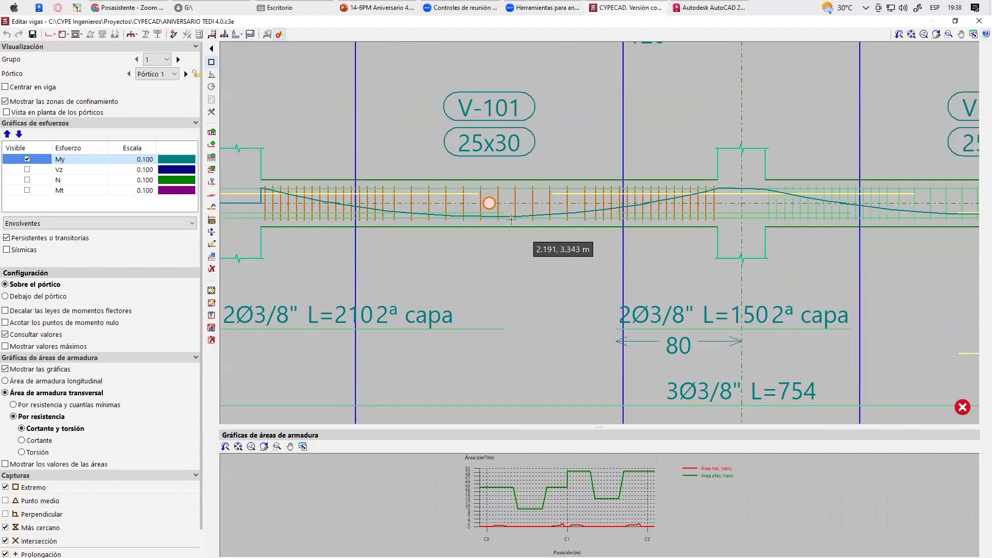
scroll(468, 195, down, 3)
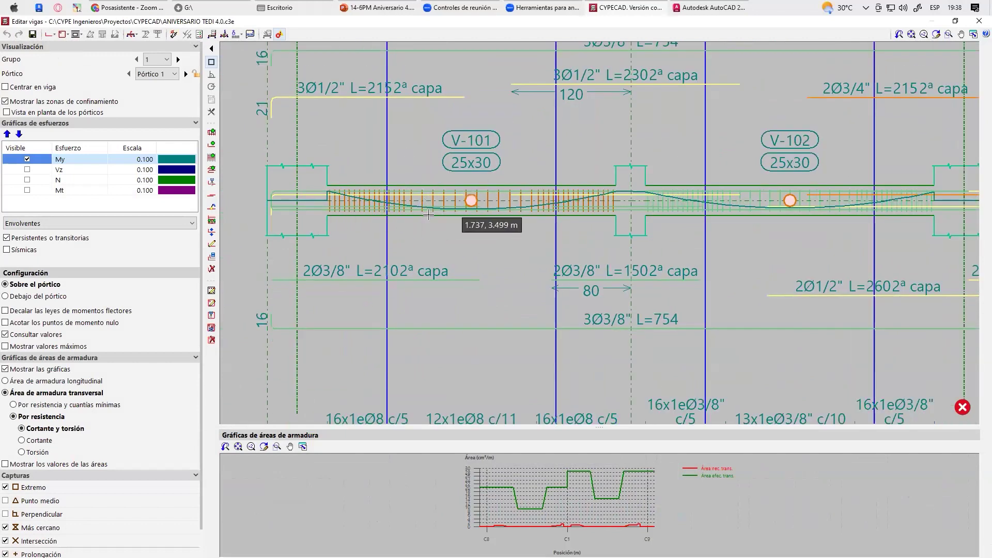
scroll(405, 218, up, 1)
scroll(361, 217, up, 3)
mouse_move(305, 207)
middle_down()
mouse_move(418, 227)
mouse_move(417, 184)
middle_up()
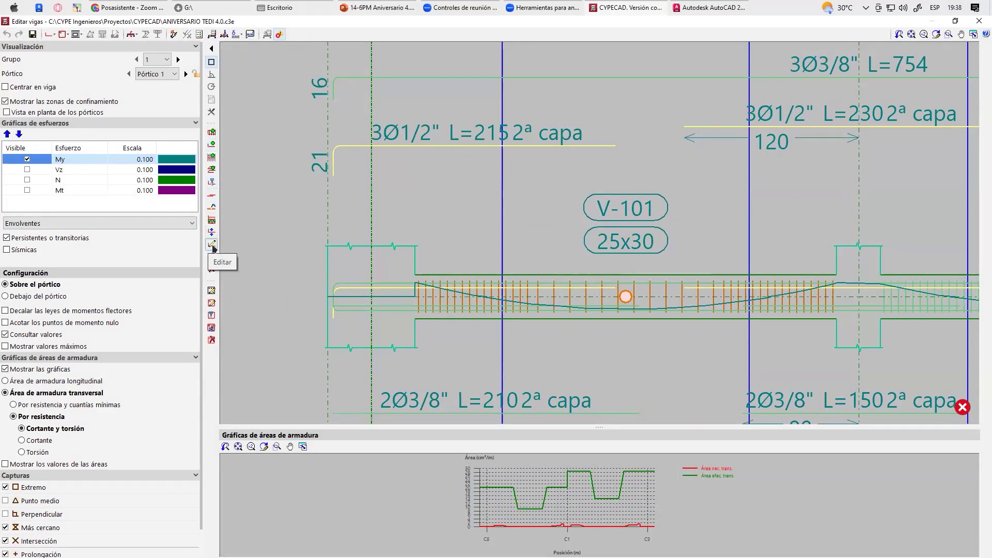
Delete the 3Ø1/2" L=215 second-layer top reinforcement of V-101 near column C8
click(211, 268)
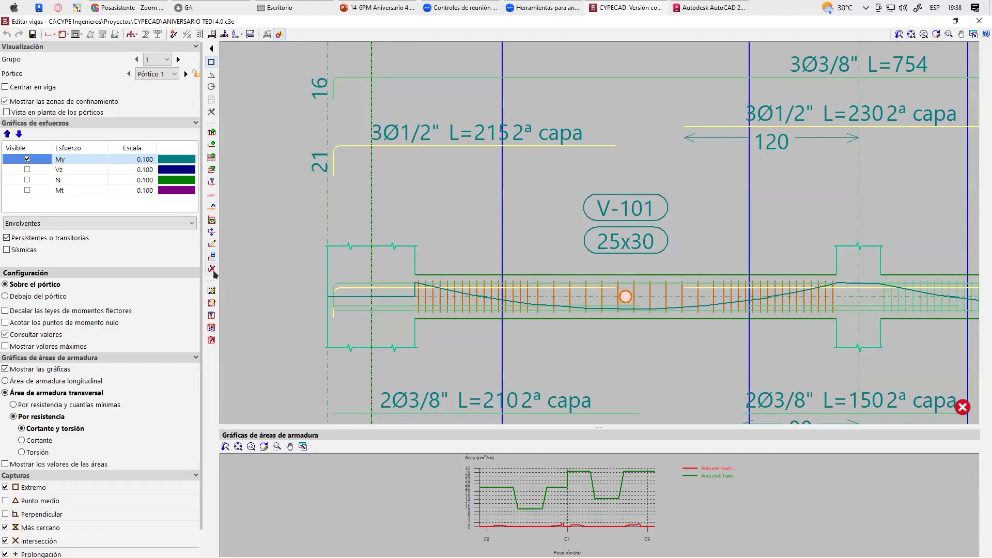
click(360, 152)
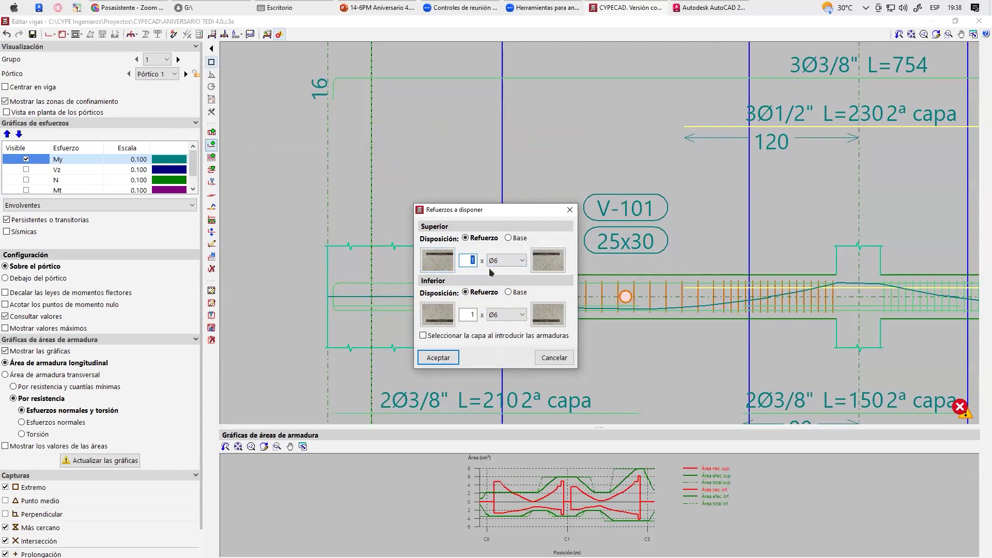
Define new reinforcement with 2 x Ø5/8" as top base bars and 3 x Ø5/8" as bottom reinforcement bars
click(507, 239)
text(2)
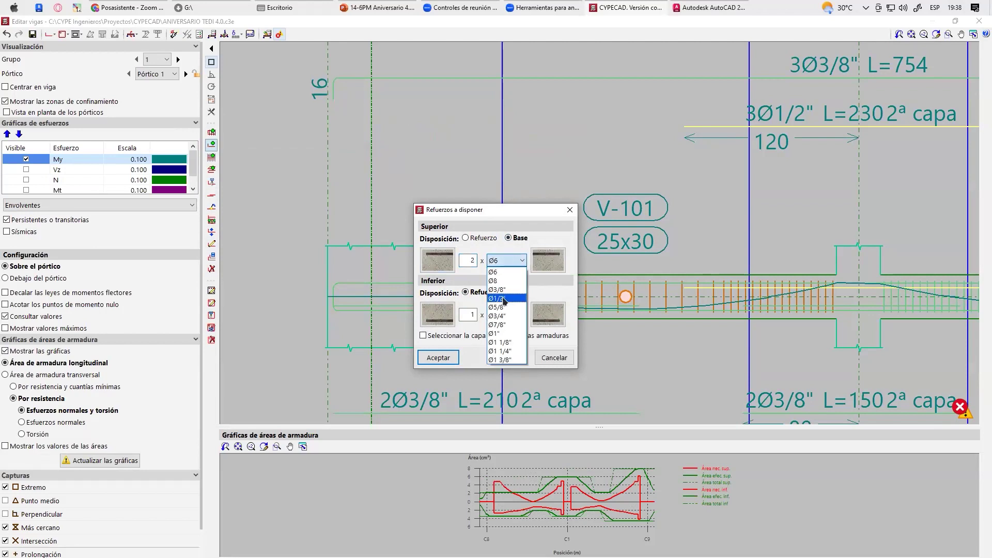
click(504, 298)
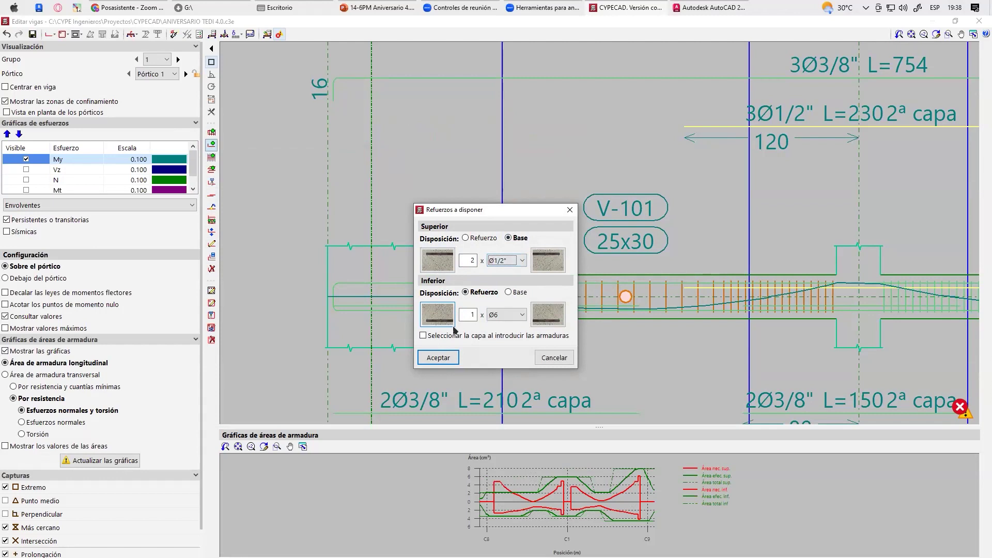
click(502, 316)
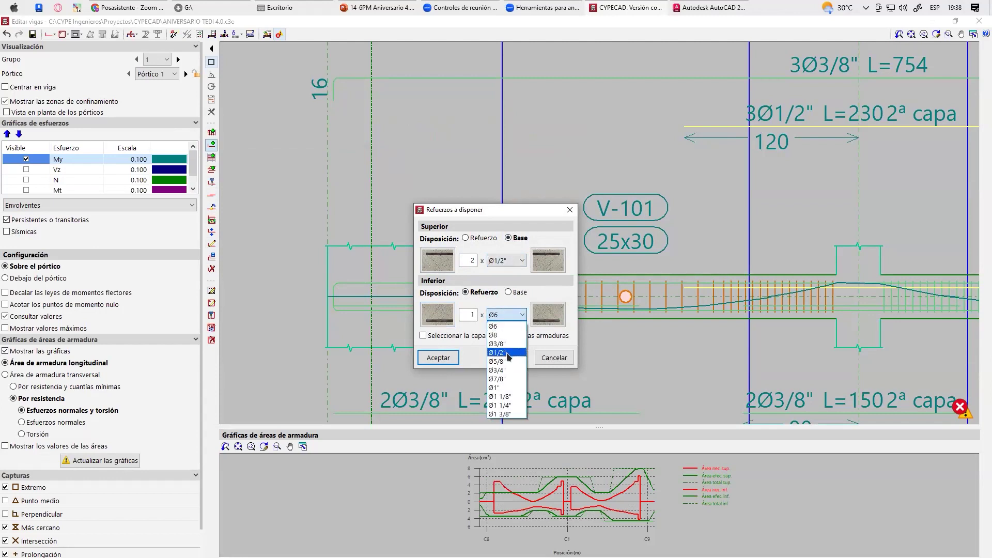
click(477, 269)
click(502, 262)
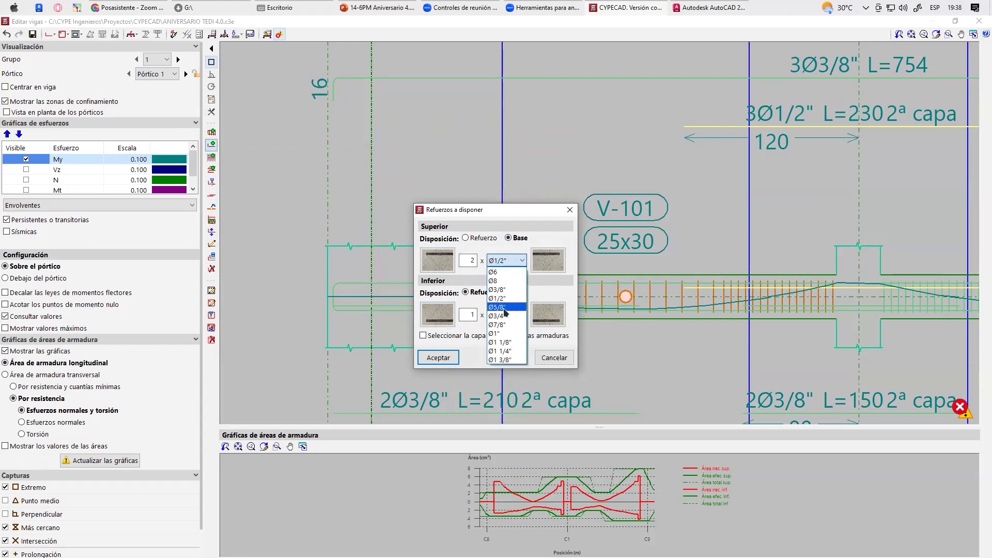
click(506, 314)
double_click(468, 315)
text(3)
click(506, 316)
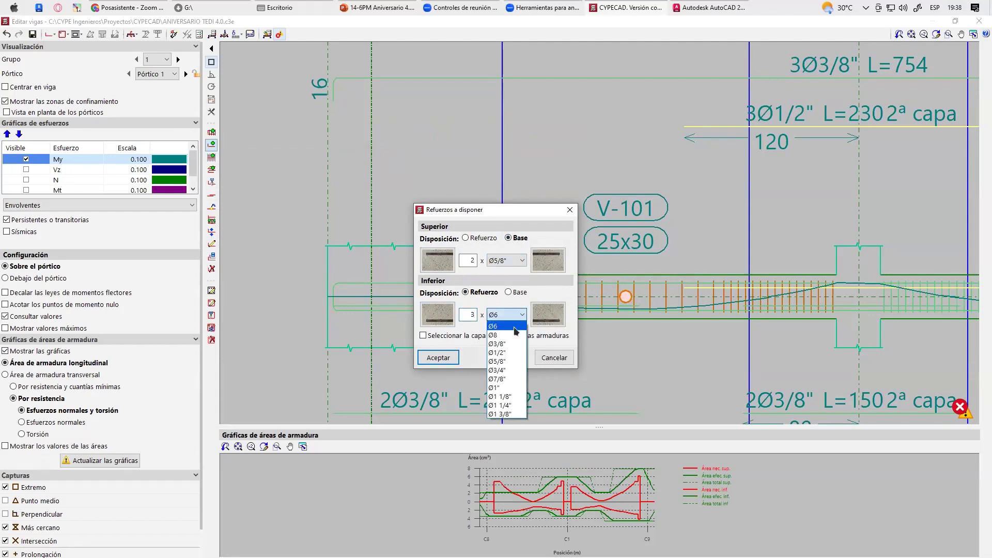
click(504, 361)
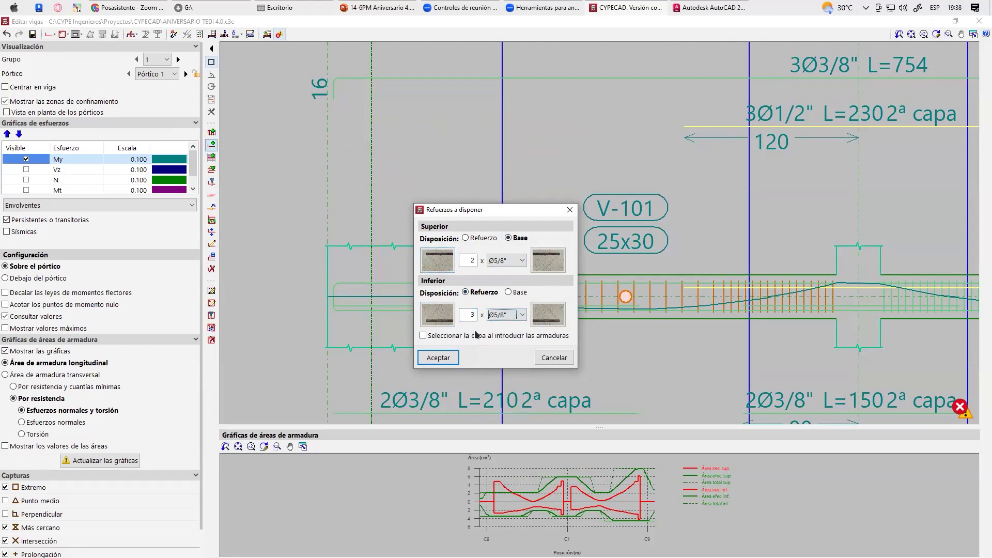
click(438, 357)
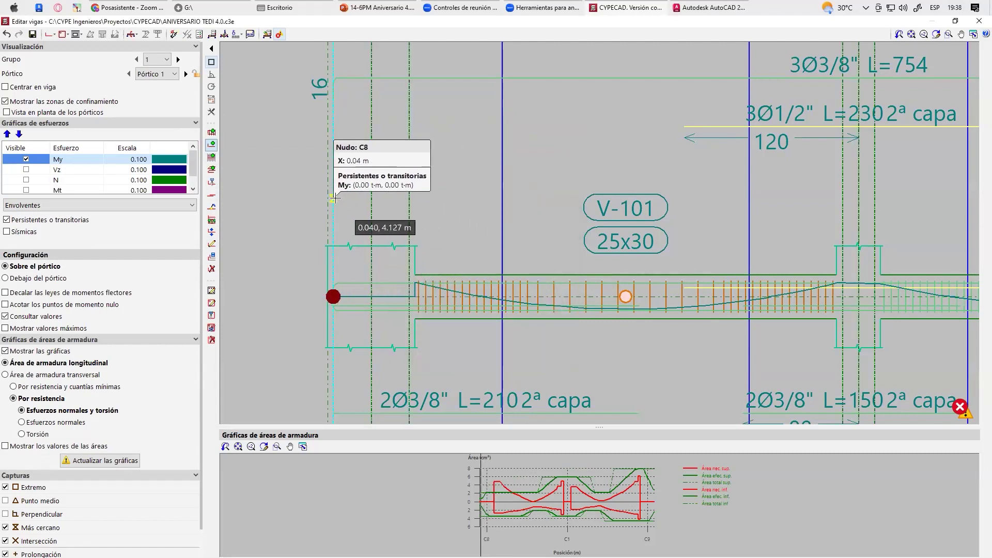
Place the 2Ø5/8" top base bars along V-101 and V-102 from column C8 to C9, and inspect them
scroll(402, 206, down, 2)
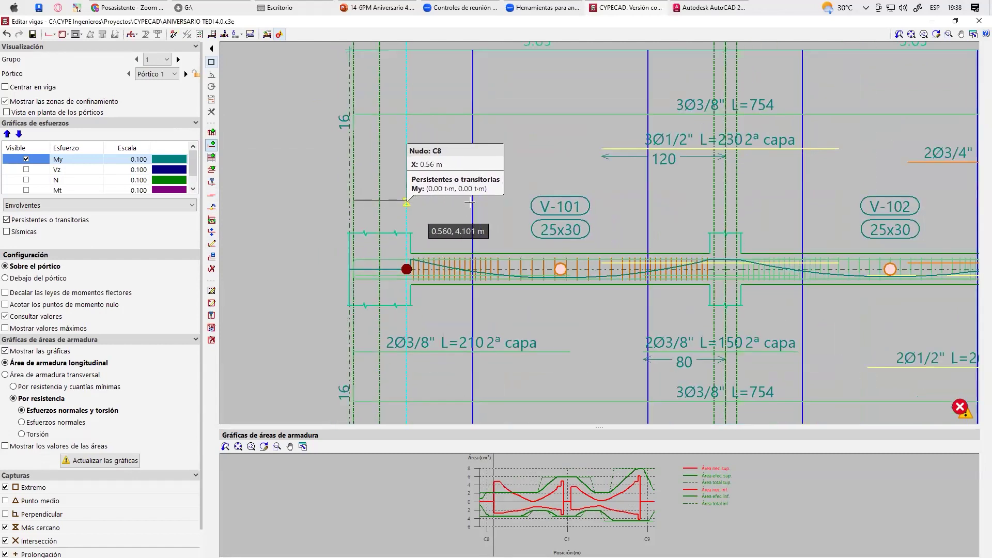
scroll(486, 194, up, 2)
scroll(651, 207, down, 2)
scroll(721, 208, up, 2)
scroll(731, 206, down, 1)
scroll(731, 206, down, 4)
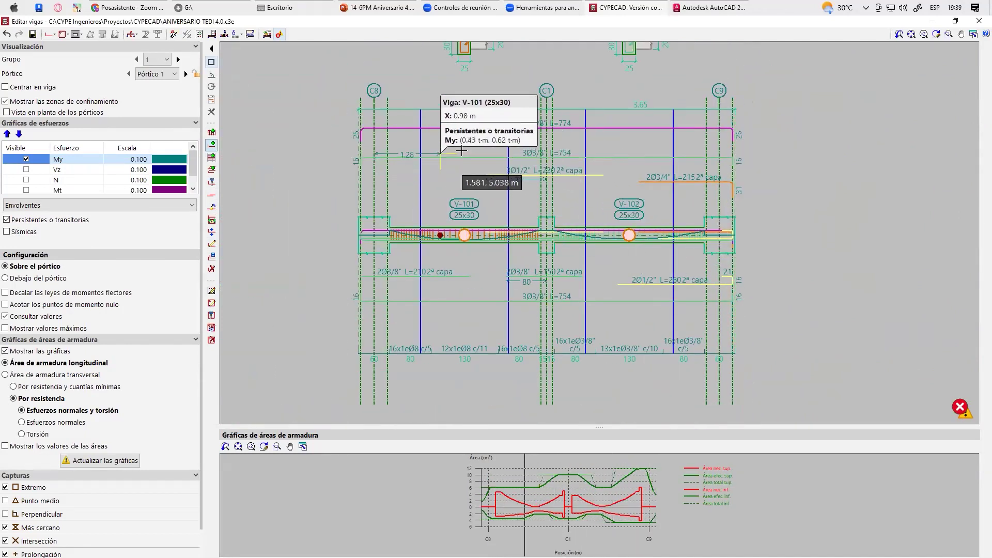
scroll(522, 135, up, 4)
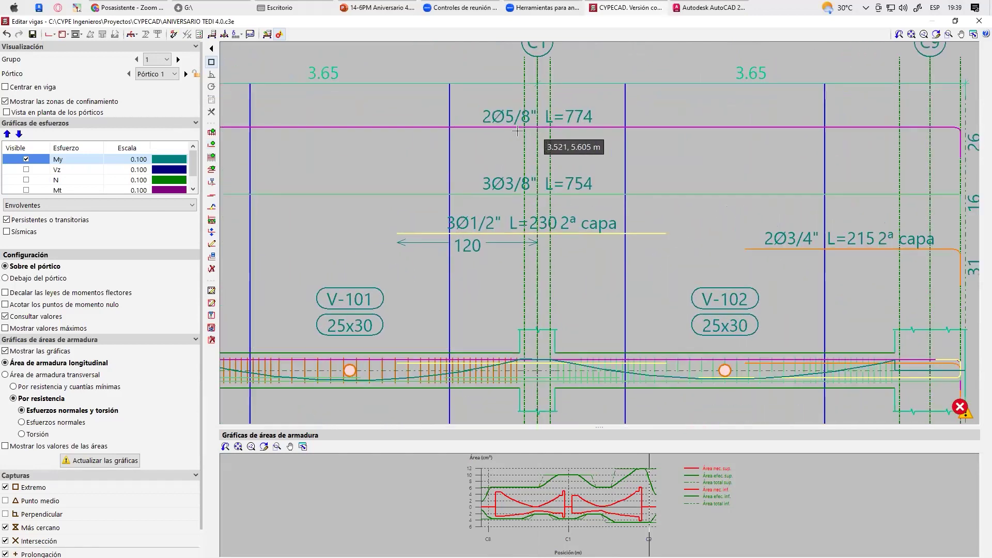
scroll(517, 131, up, 2)
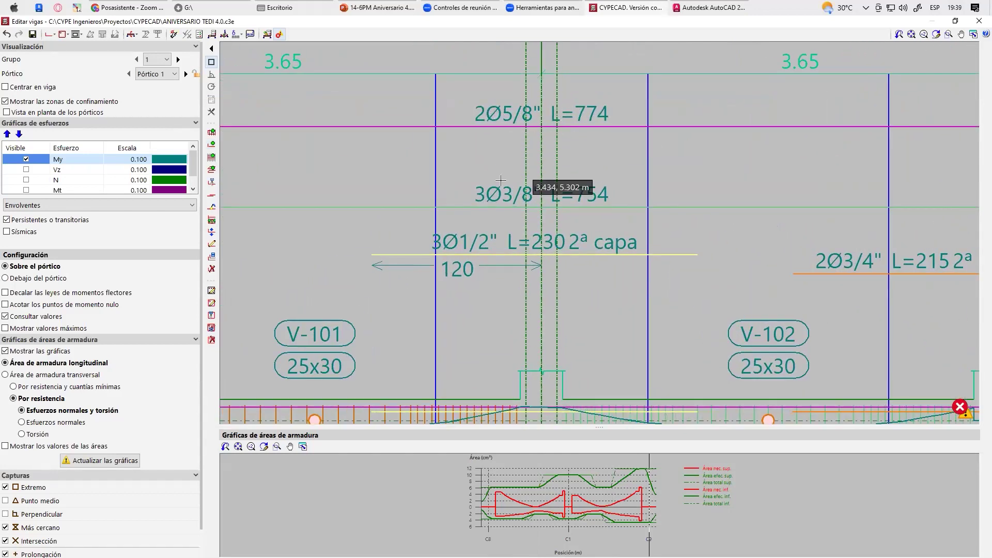
scroll(494, 186, down, 3)
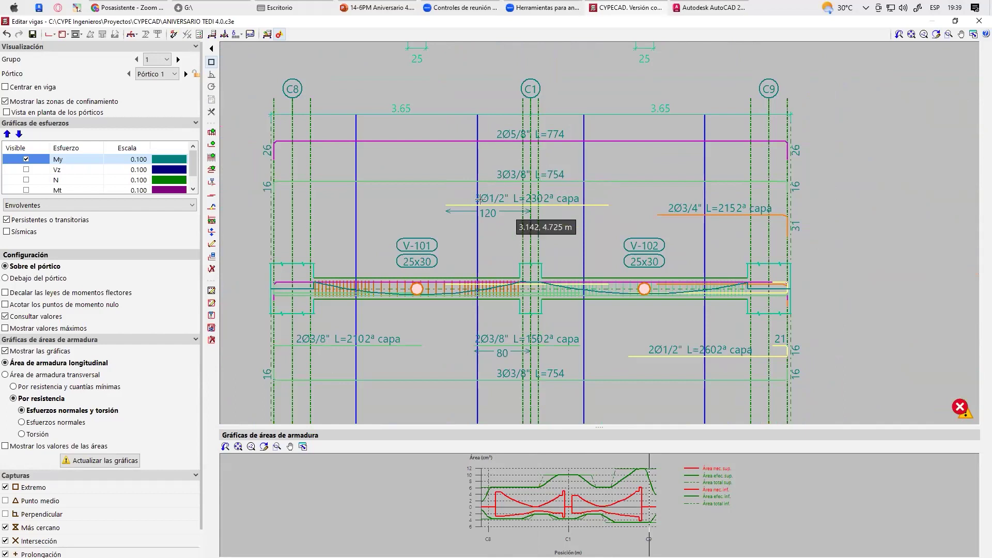
scroll(517, 207, down, 1)
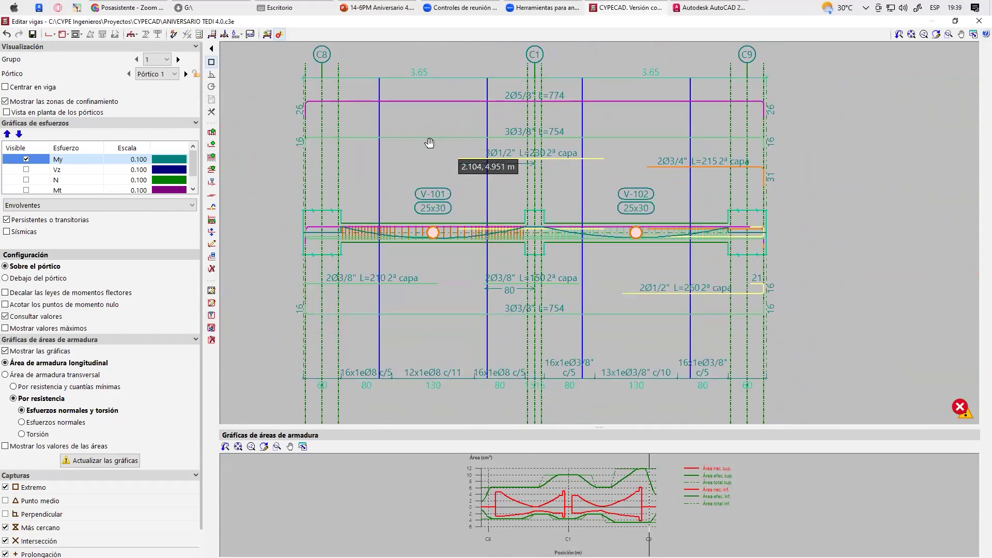
Recheck the edited reinforcement of beams V-101 and V-102 and update the reinforcement area graphs
scroll(430, 143, down, 1)
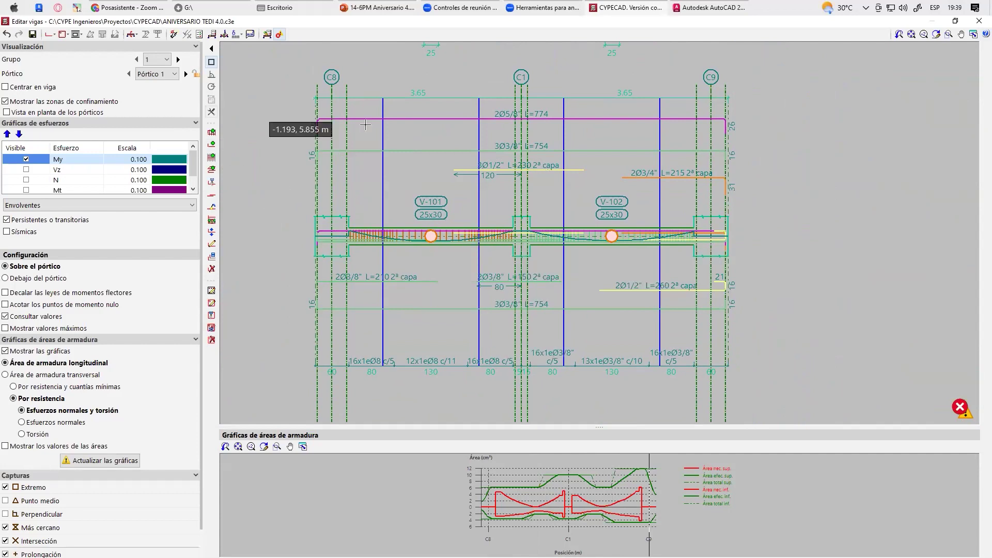
scroll(430, 236, up, 3)
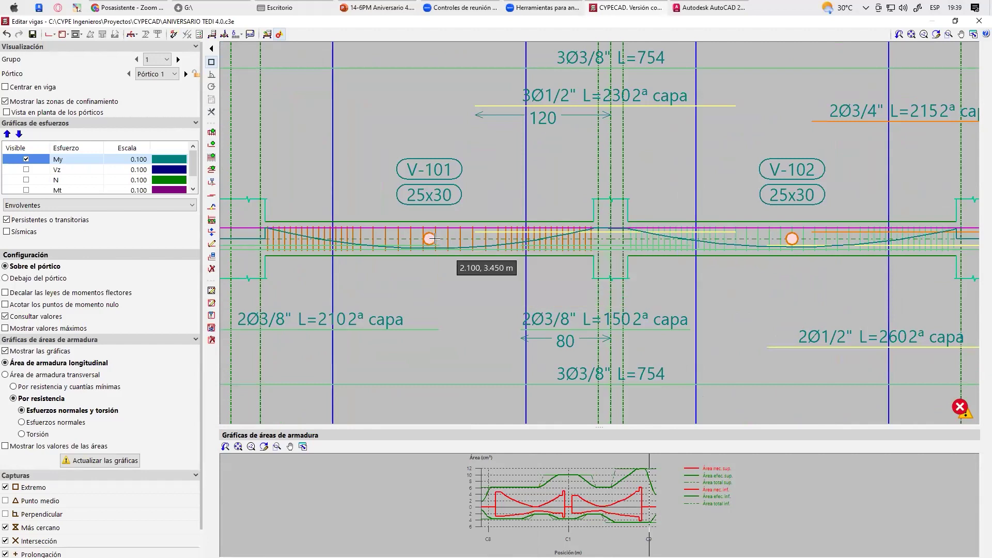
click(431, 237)
click(292, 63)
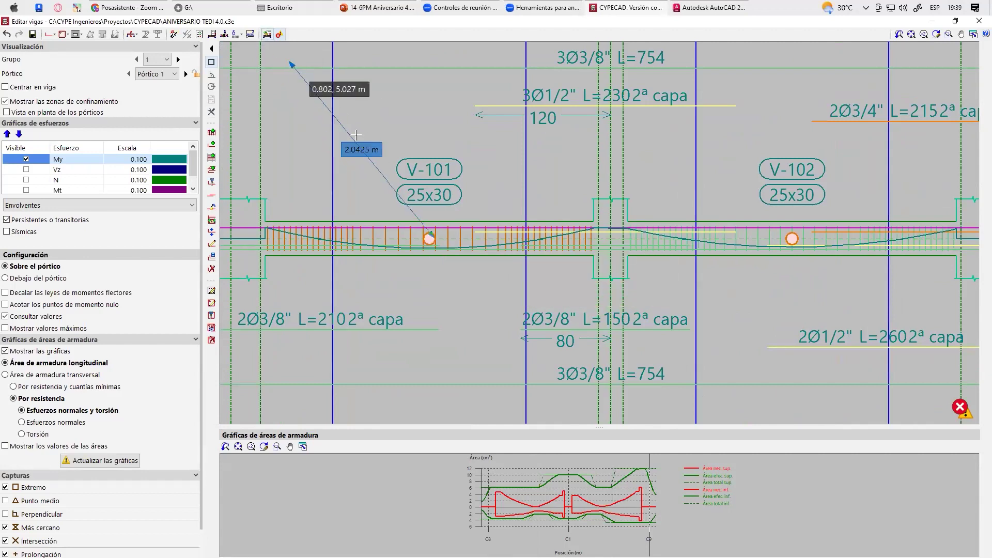
click(267, 34)
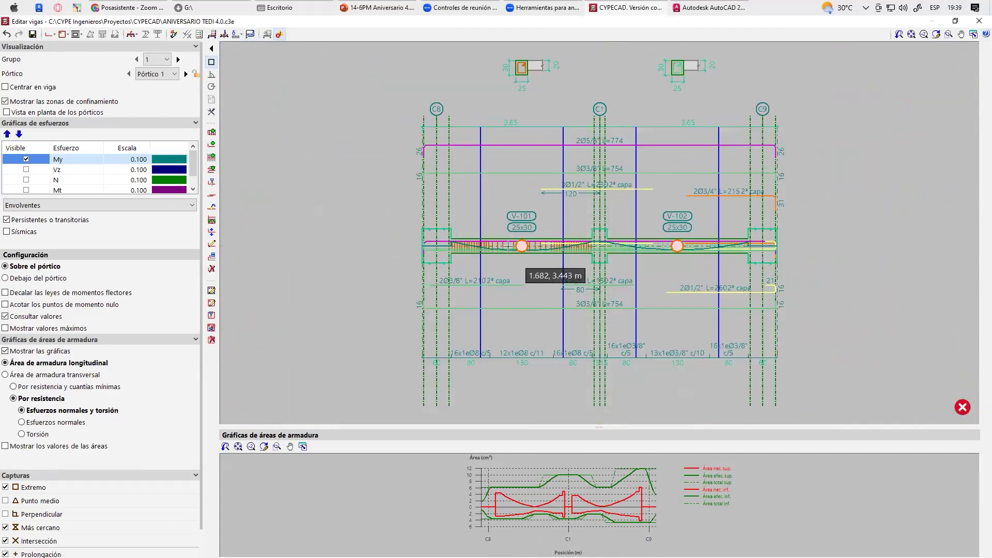
mouse_move(522, 246)
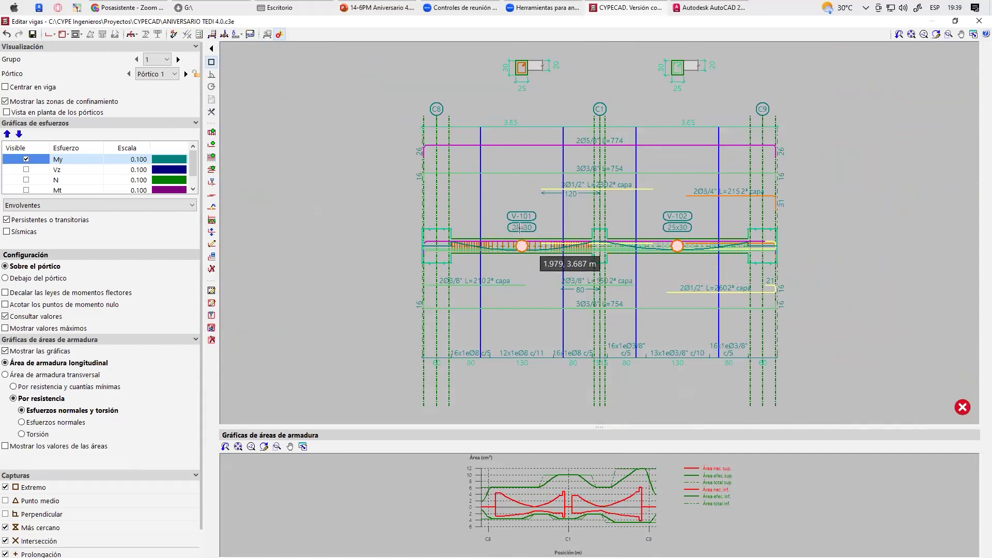
click(212, 49)
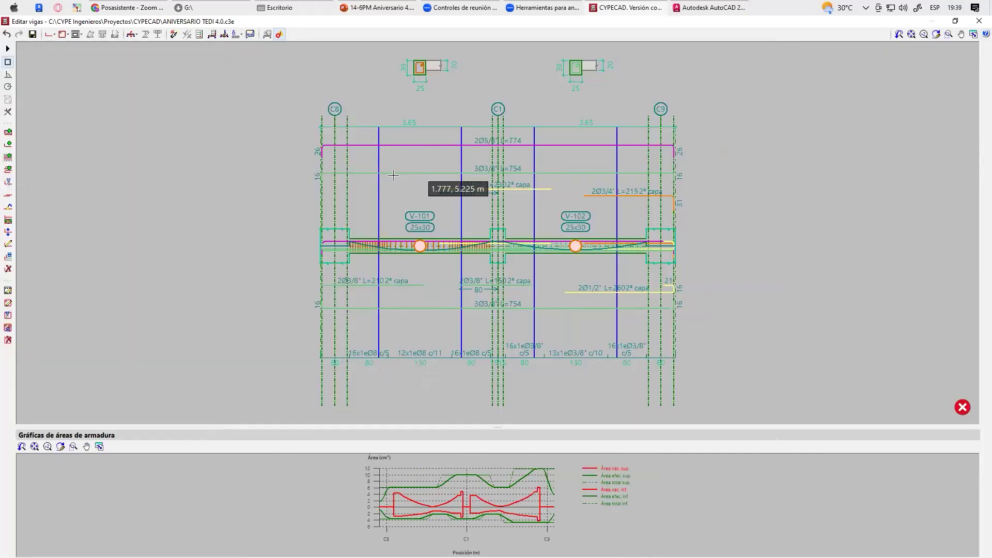
click(8, 49)
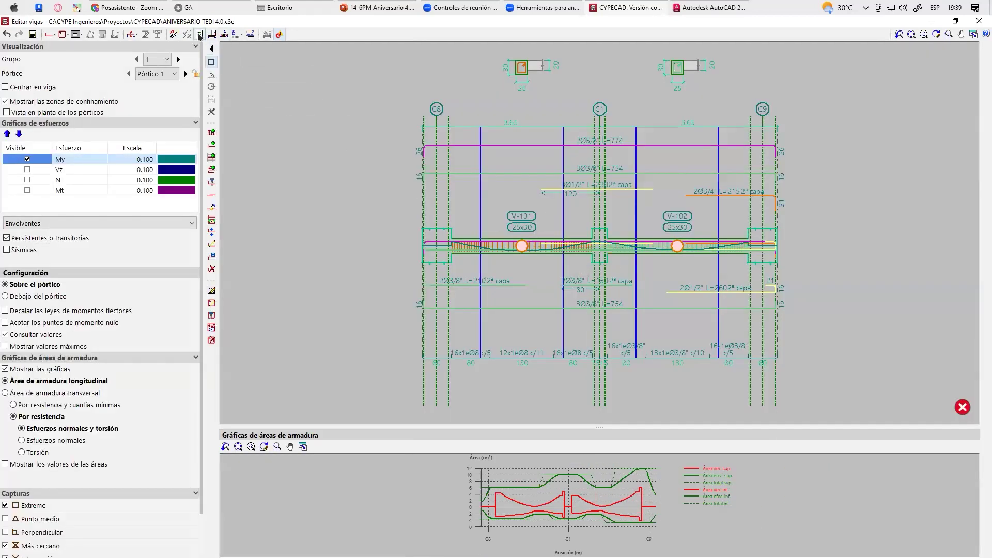
Open the E.L.U. and E.L.S. checks of beam V-101 and examine its normal-stress checks for non-seismic and seismic combinations
click(200, 35)
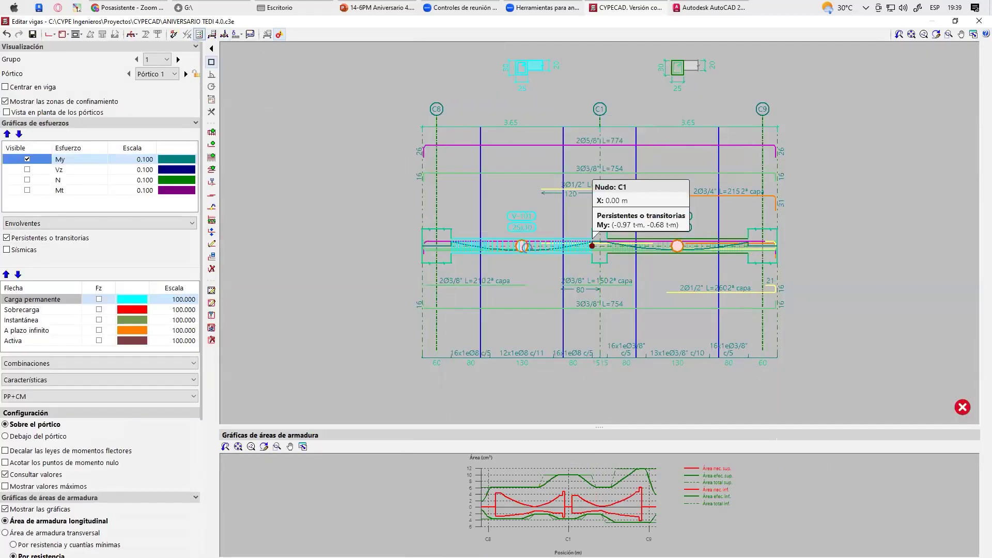
click(523, 246)
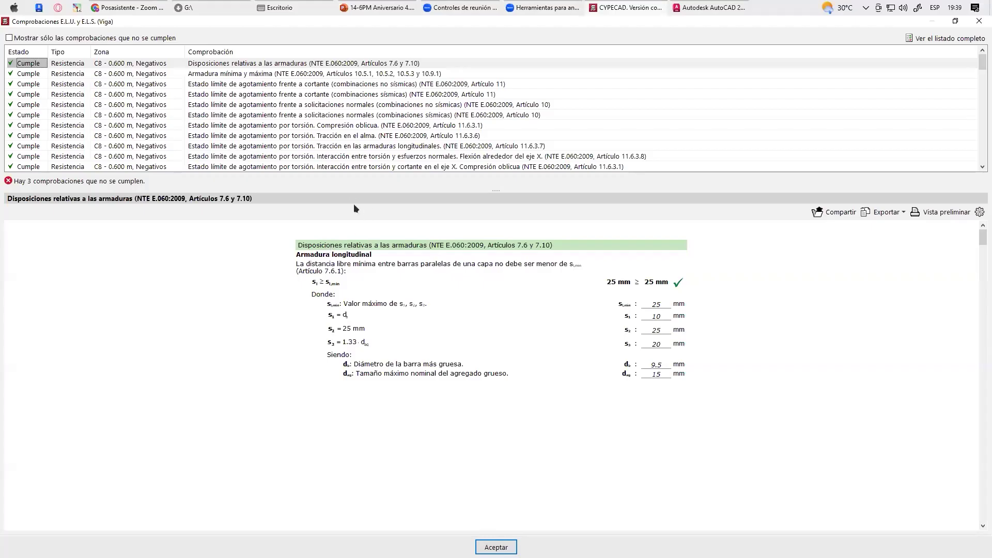
click(255, 73)
click(248, 106)
scroll(351, 255, down, 3)
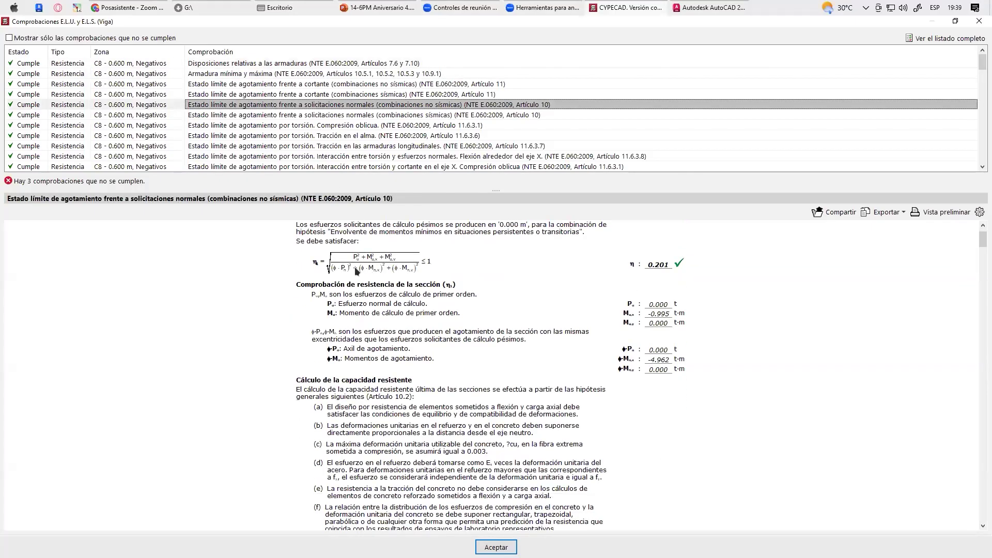
click(253, 115)
scroll(254, 114, down, 3)
scroll(350, 260, down, 5)
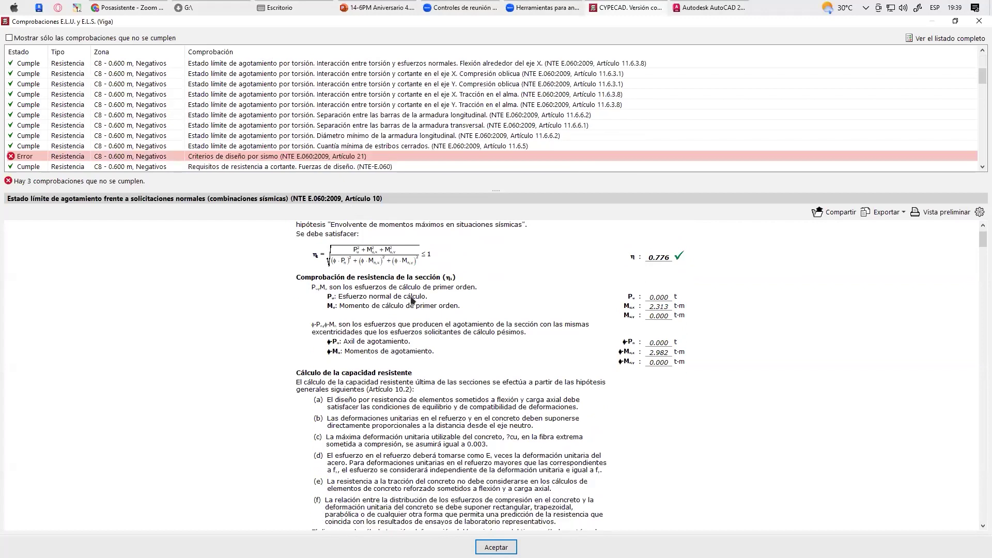
scroll(434, 322, down, 10)
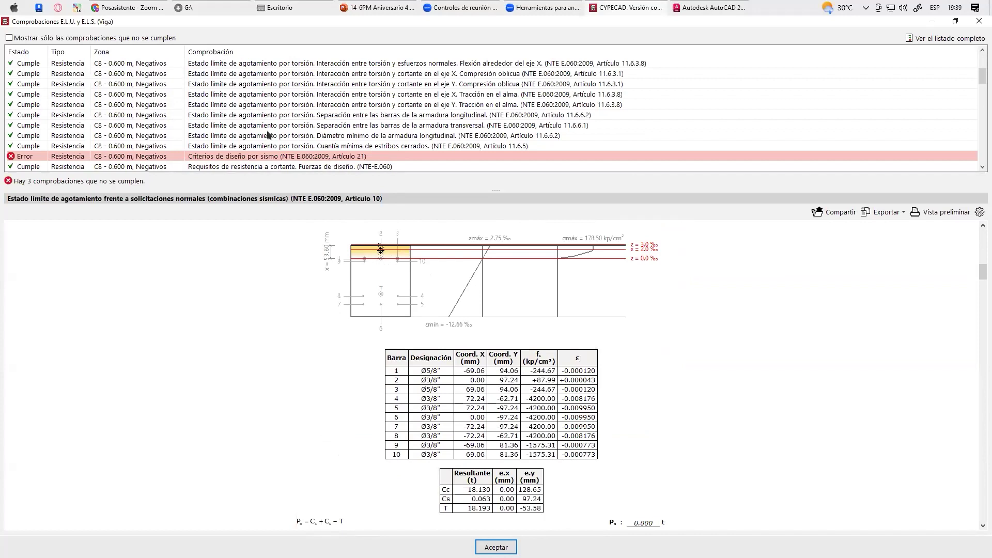
Read the seismic design criteria check (NTE E.060:2009, Artículo 21) for V-101's 0.400 m - 2.600 m positive zone and close the checks
scroll(268, 135, down, 10)
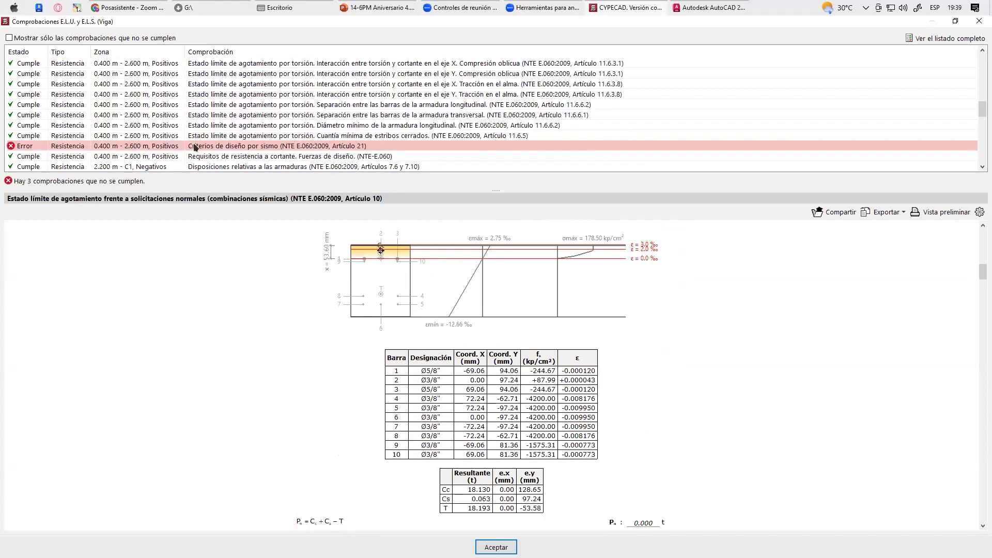
scroll(196, 148, down, 1)
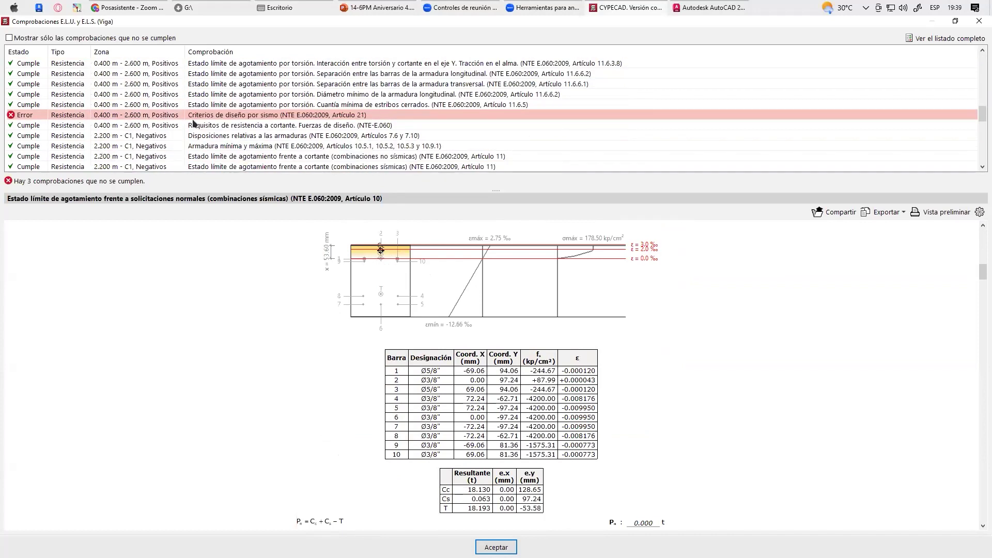
click(70, 118)
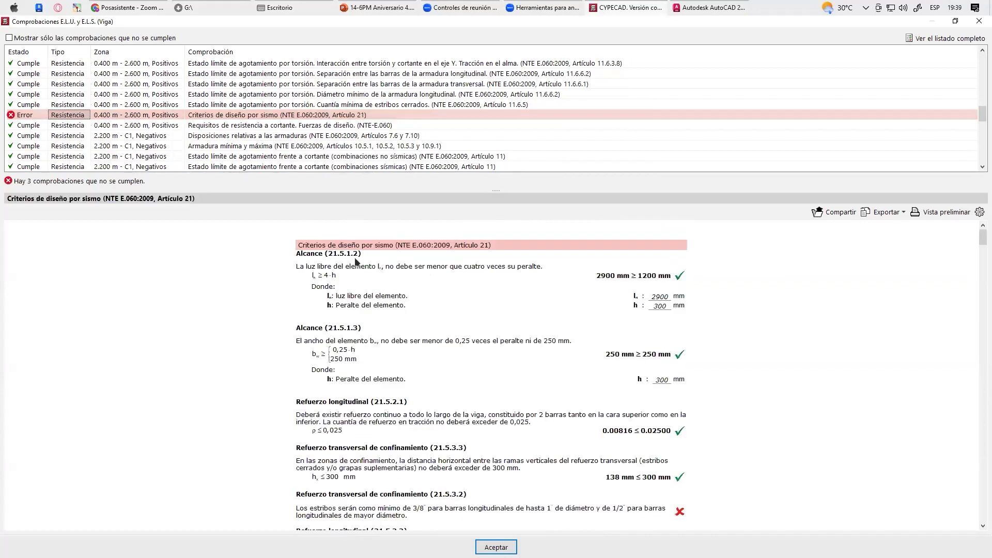
scroll(356, 262, down, 2)
scroll(336, 280, up, 1)
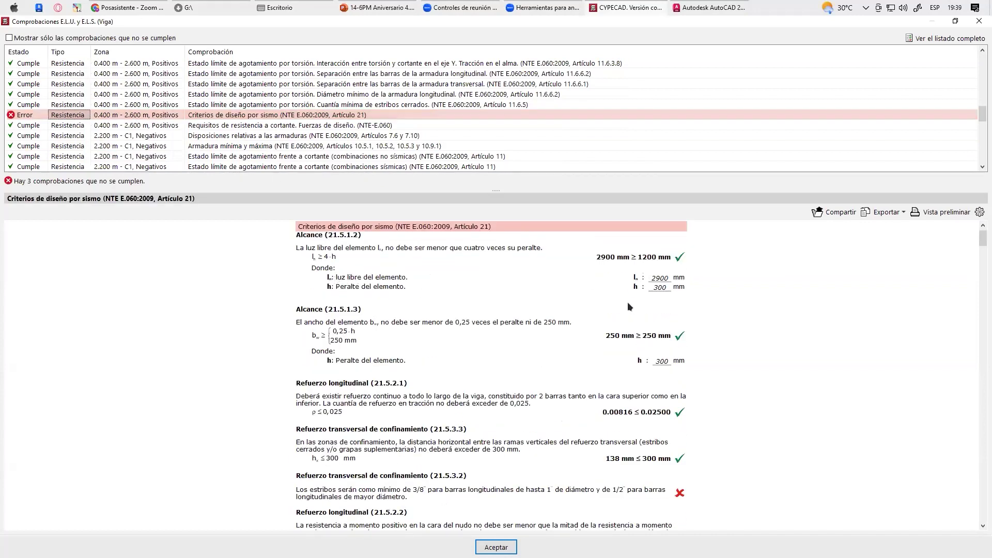
scroll(626, 316, down, 10)
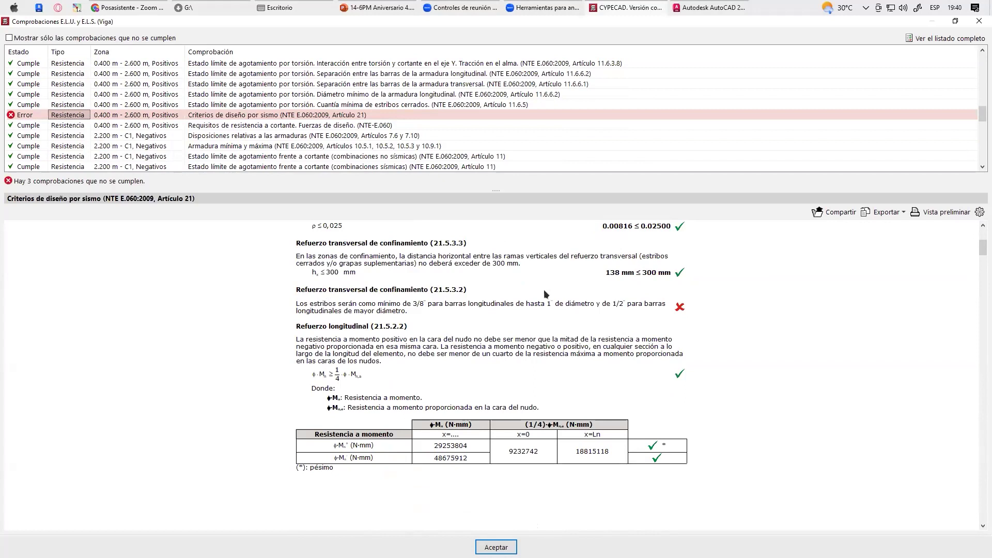
scroll(568, 297, up, 2)
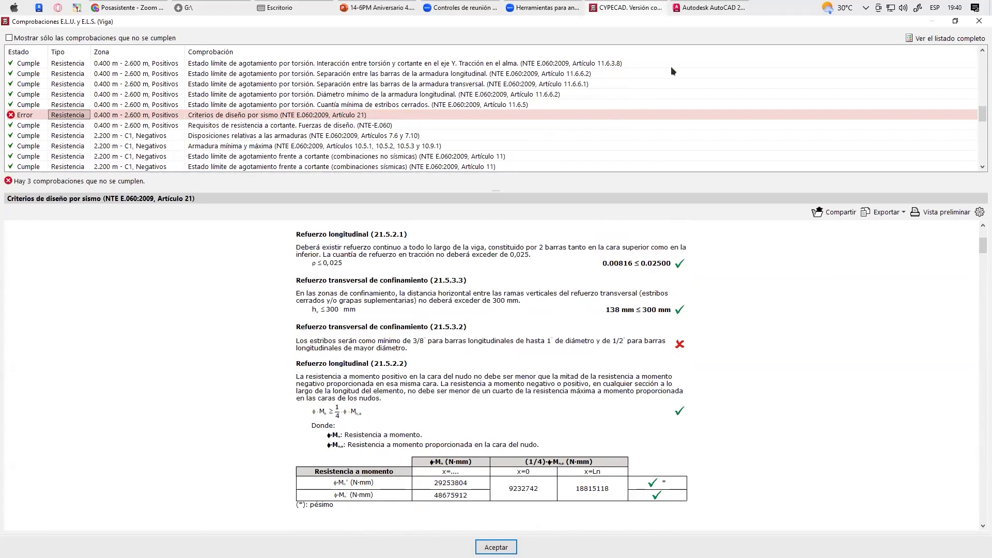
click(979, 23)
Reopen V-101's checks and review bar arrangement, minimum and maximum reinforcement, and shear for non-seismic and seismic combinations
scroll(558, 222, up, 2)
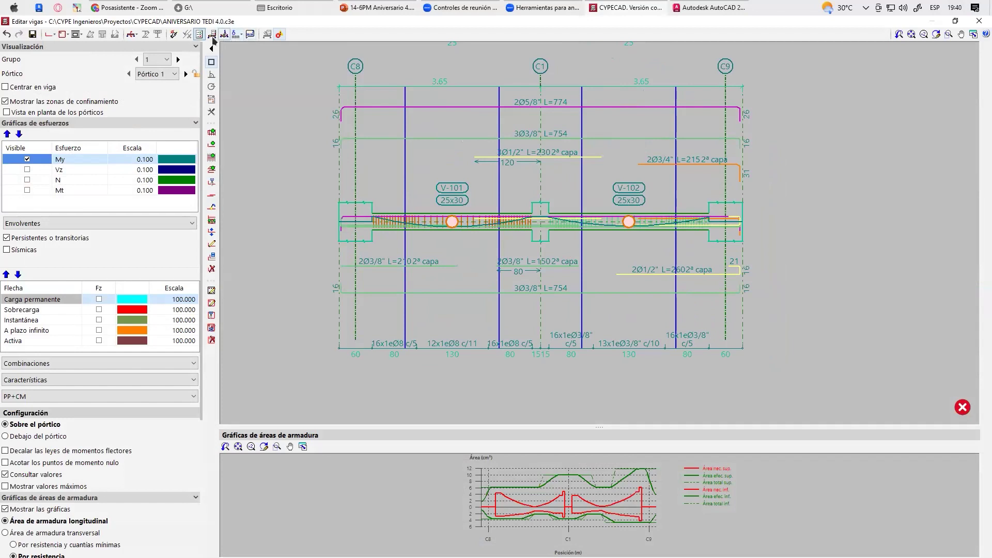
click(490, 225)
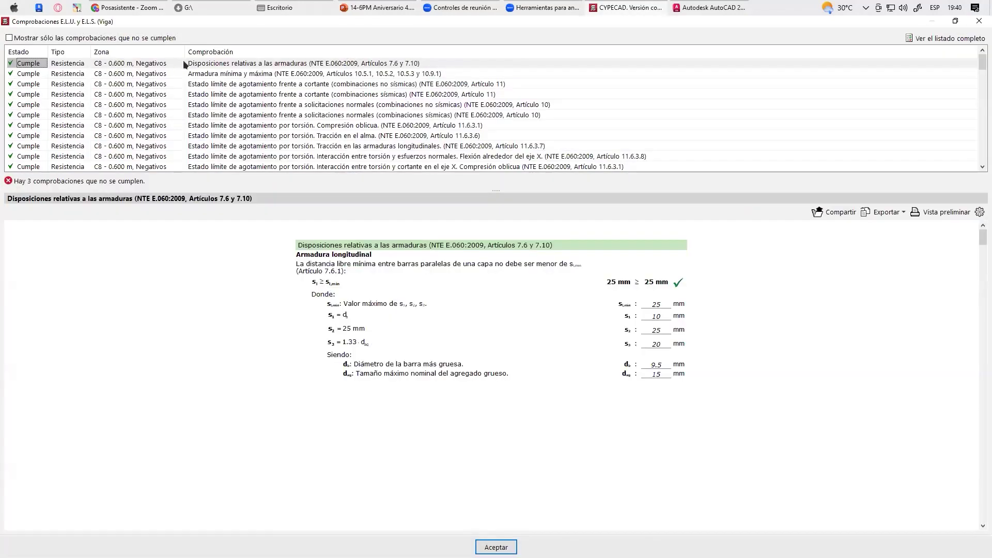
click(283, 65)
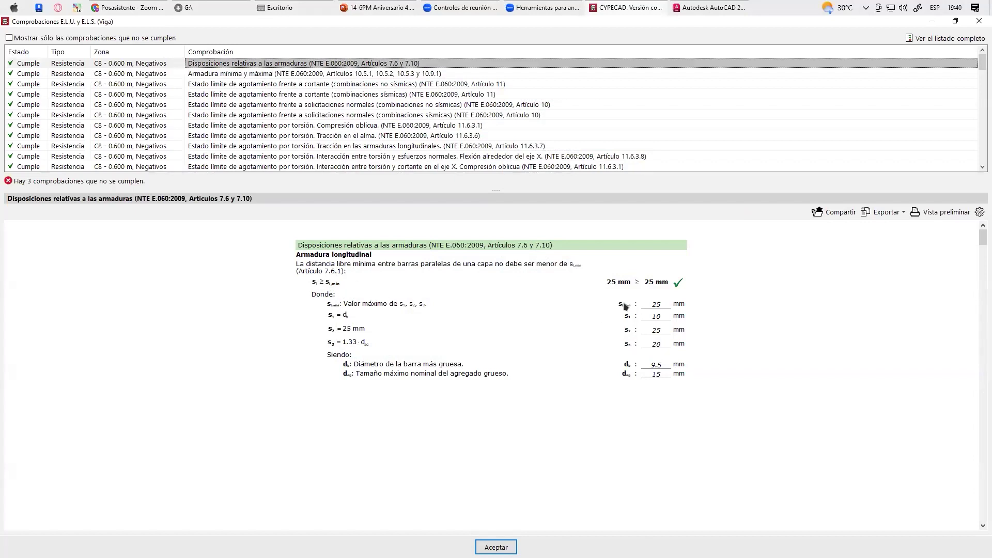
click(208, 75)
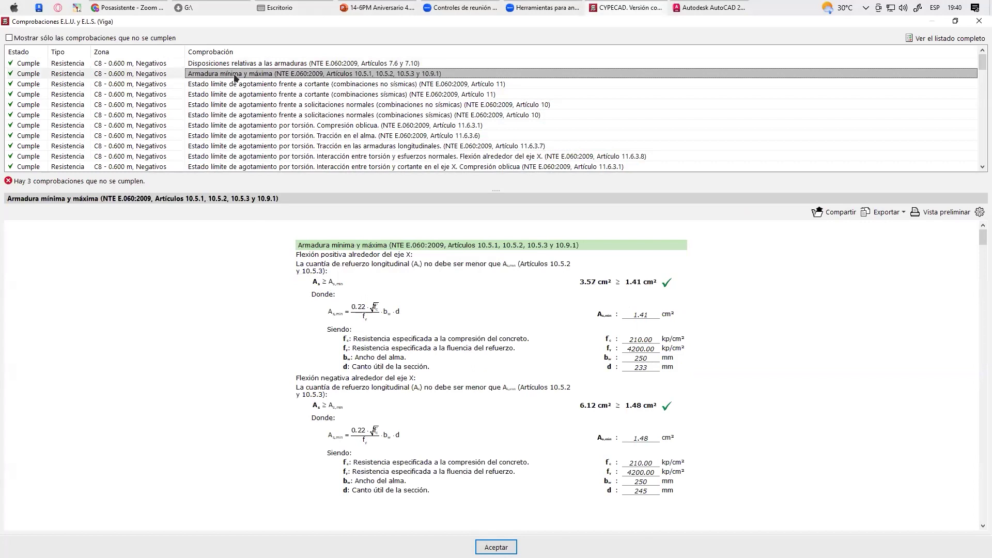
click(268, 84)
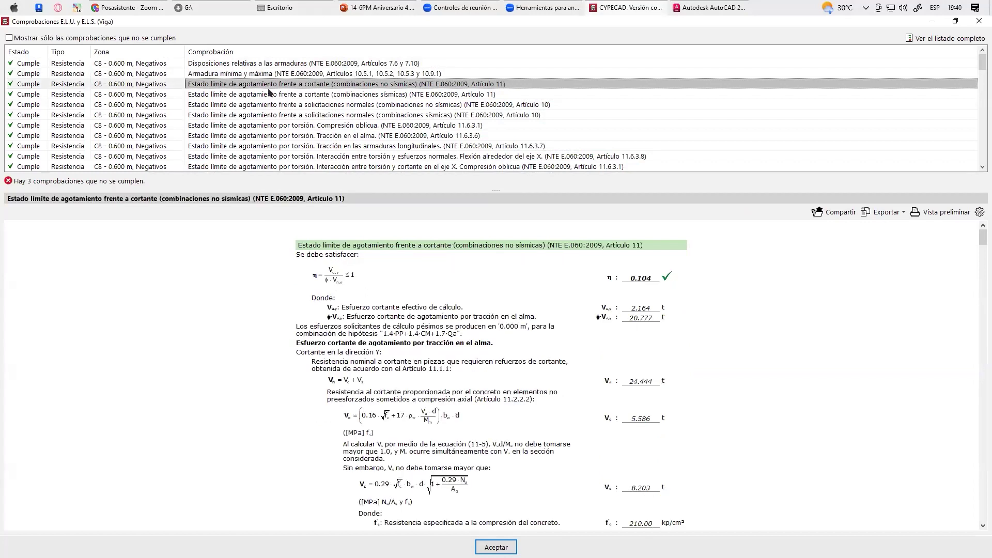
click(299, 93)
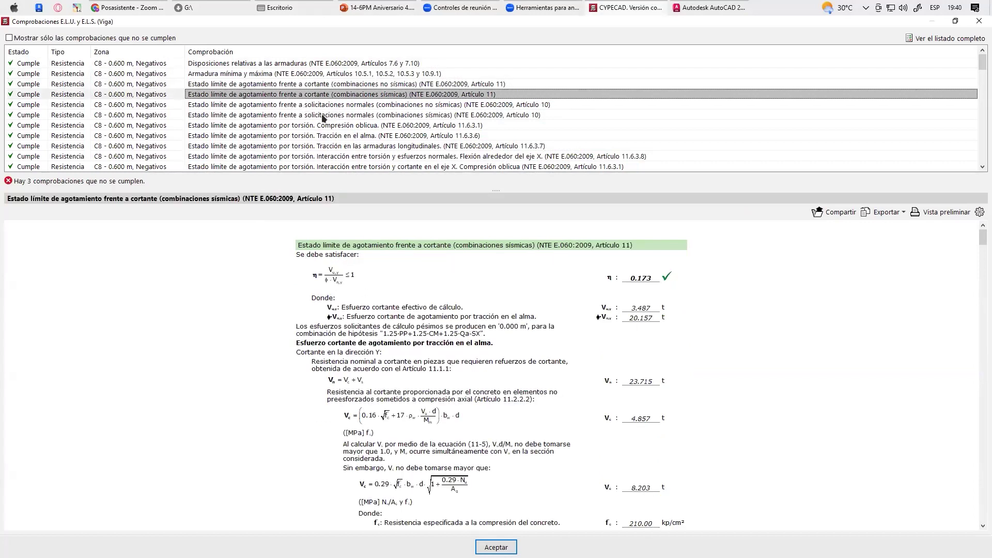
Review V-101's torsion checks, including torsion-shear interaction, and look through the cracking and deflection checks
click(327, 106)
click(333, 127)
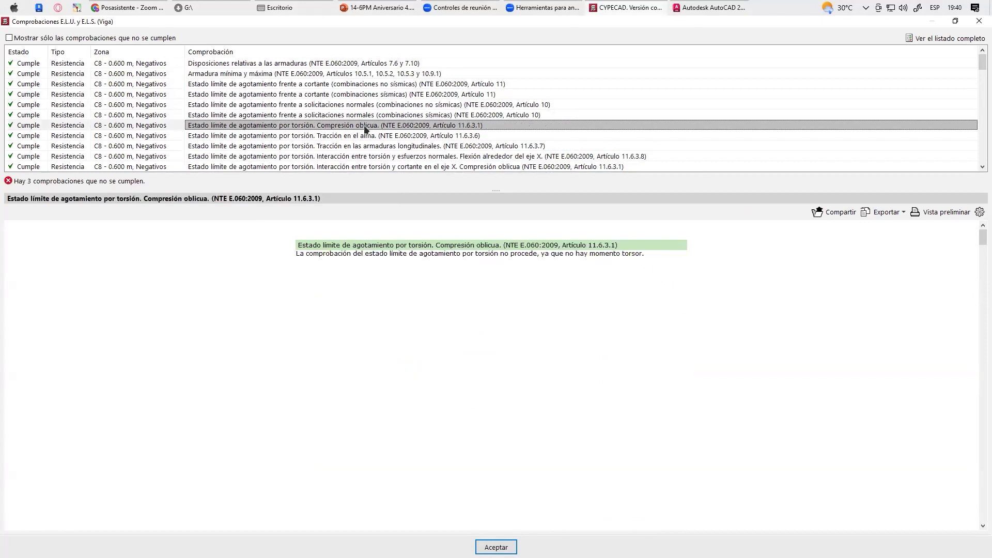
click(354, 136)
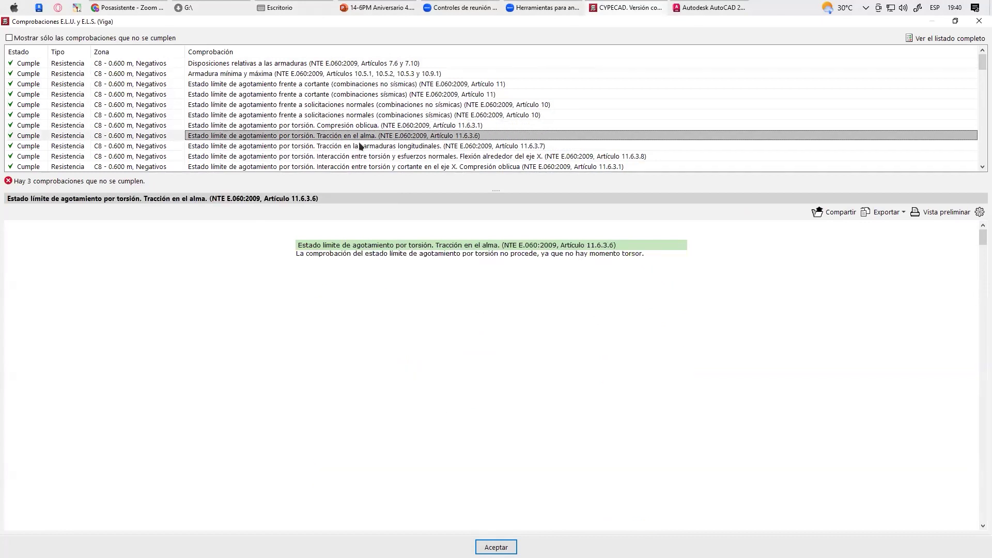
click(360, 146)
scroll(360, 145, down, 2)
click(345, 106)
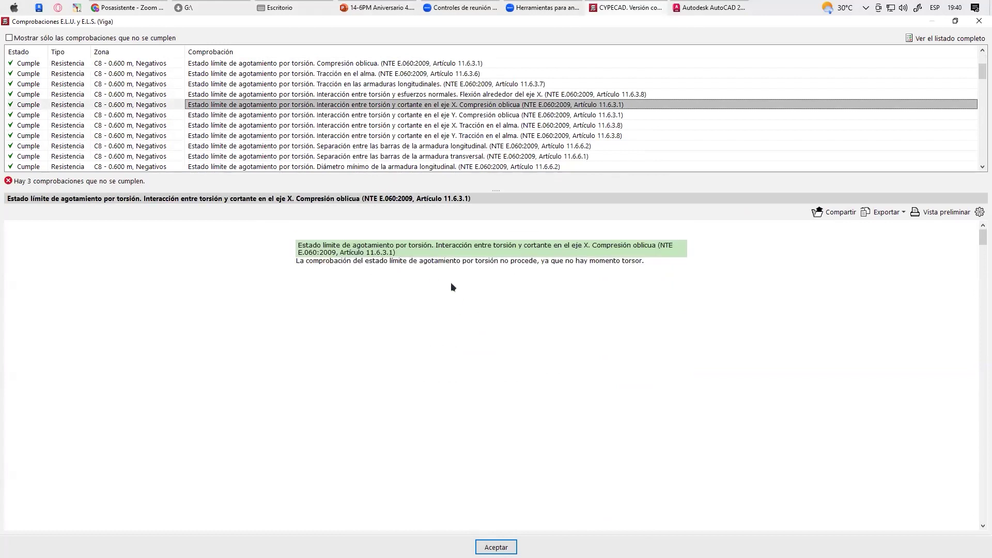
scroll(318, 136, down, 3)
scroll(319, 136, down, 6)
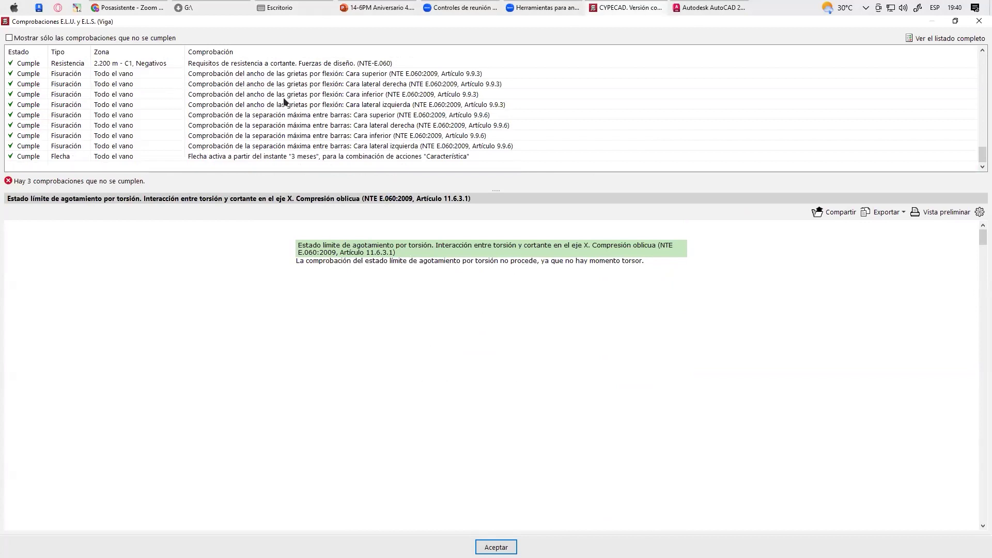
View V-101's non-seismic normal-stress check at the C8 end, close the checks and leave the beam editor
scroll(310, 107, up, 10)
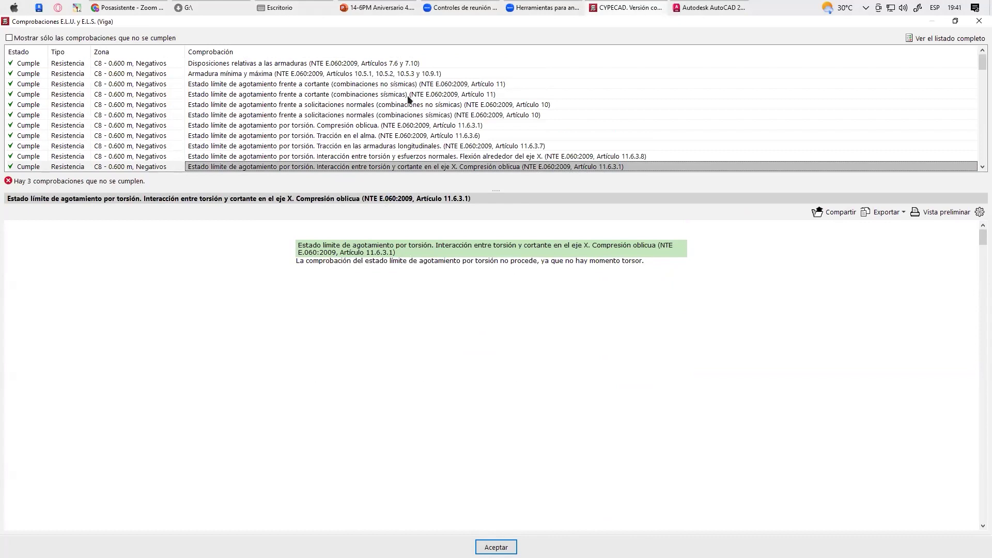
click(378, 107)
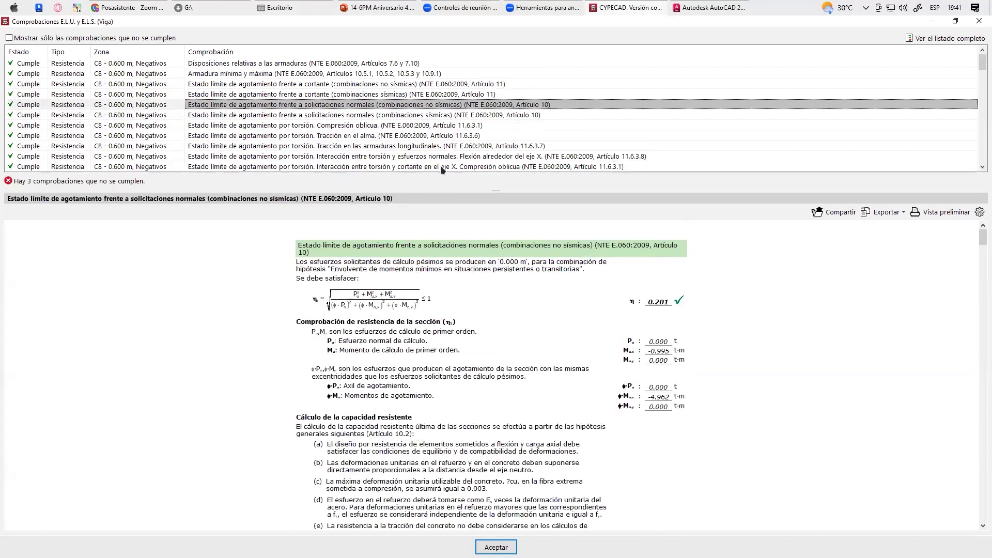
click(977, 21)
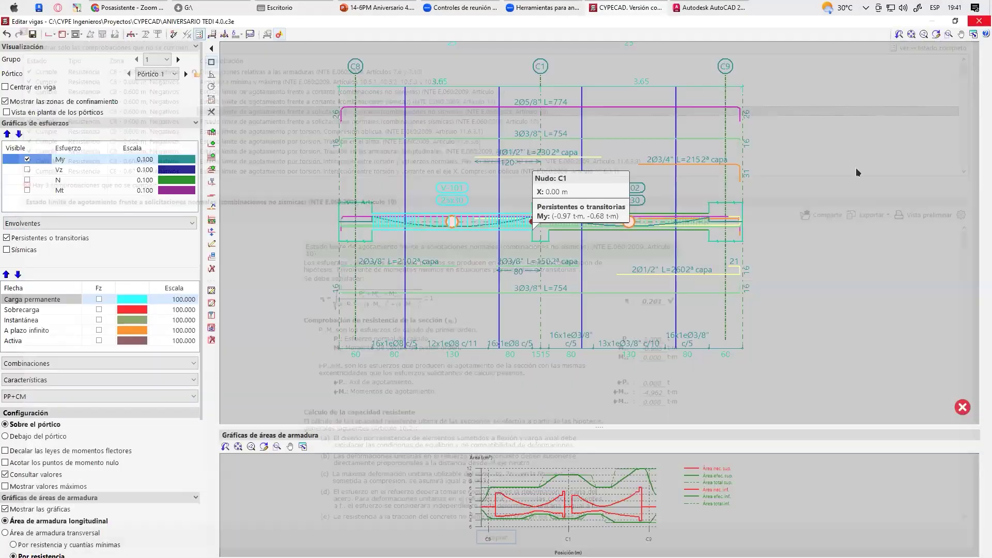
click(975, 21)
click(494, 314)
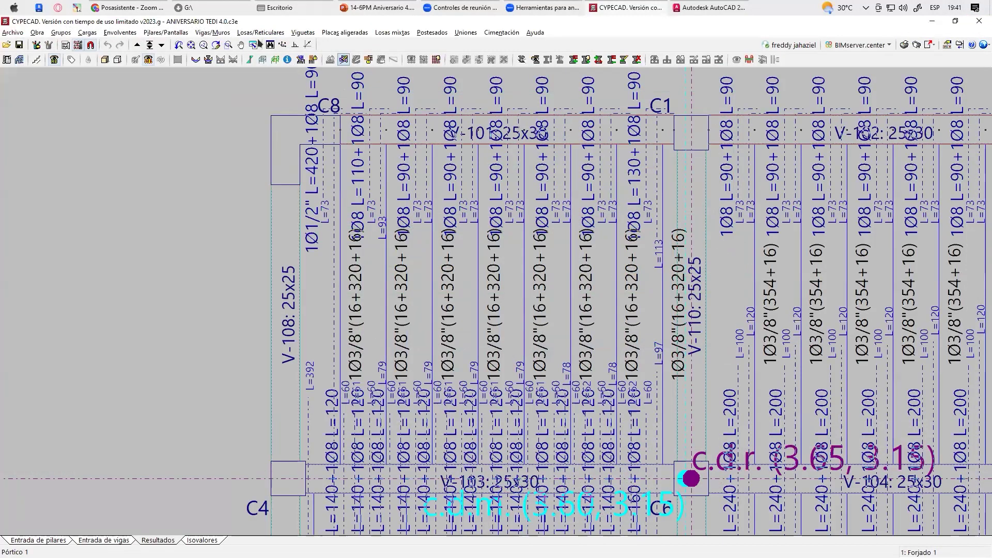
Open column C8 in the column editor and view its force diagrams from Cimentación to Forjado 3
click(166, 32)
click(170, 47)
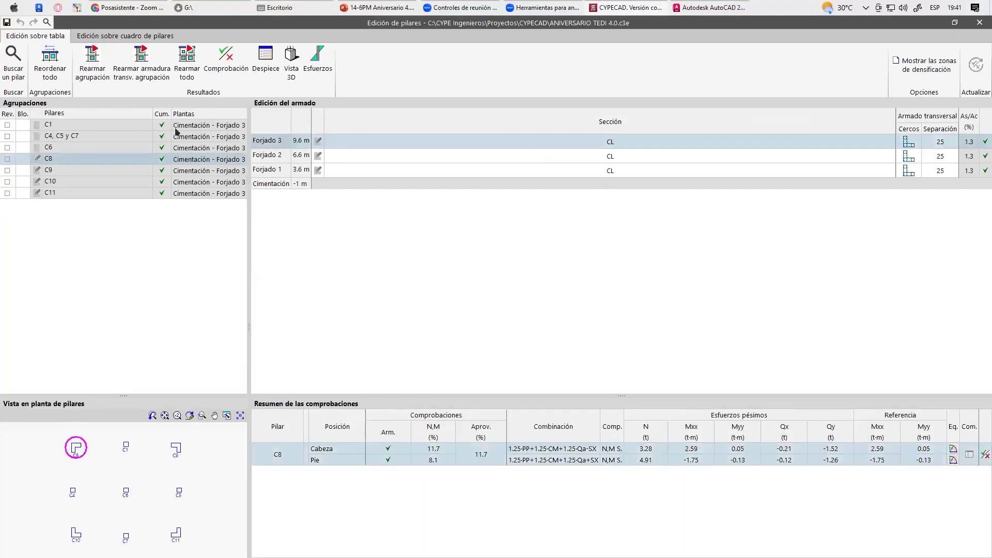
click(317, 61)
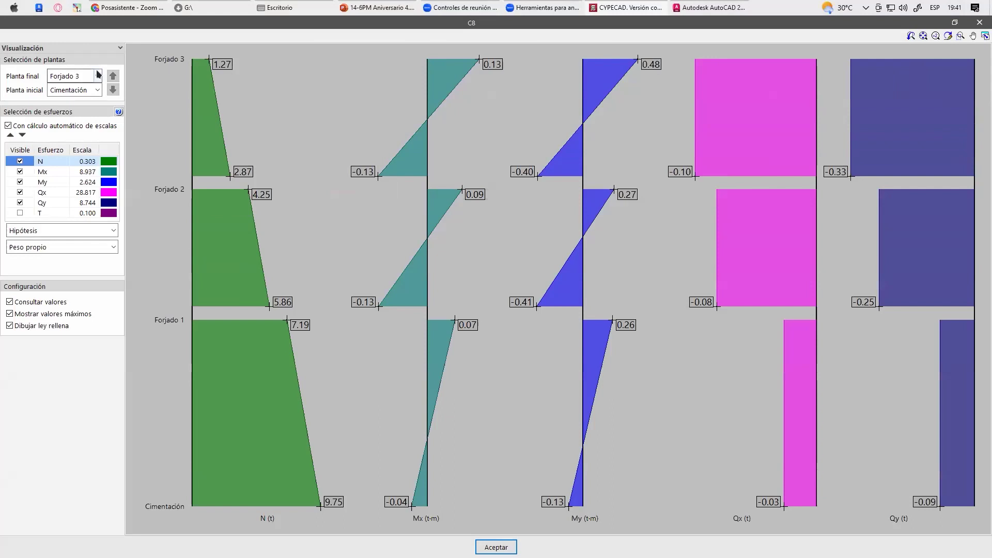
key(Escape)
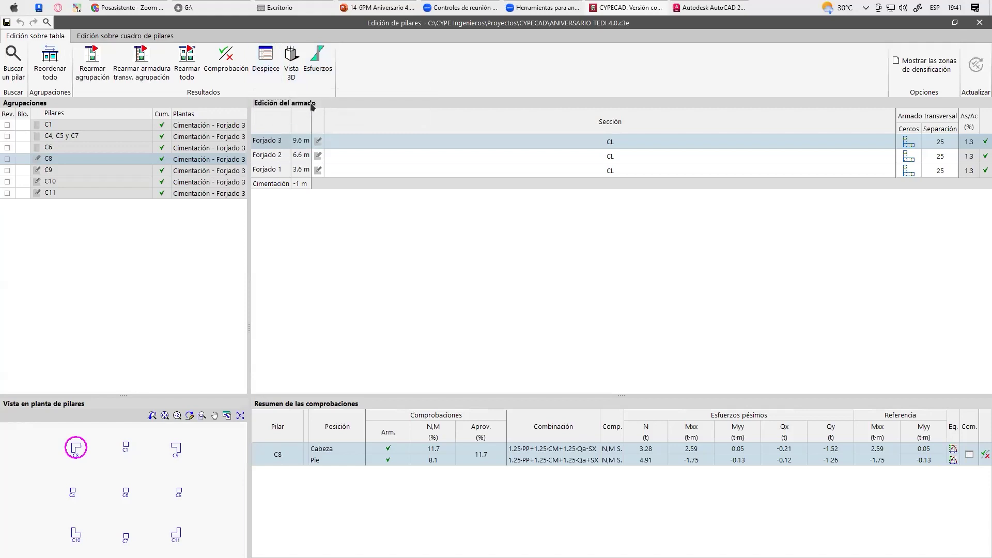
Open the stirrup diameter settings of column C8 at Forjado 3 and accept them
click(908, 143)
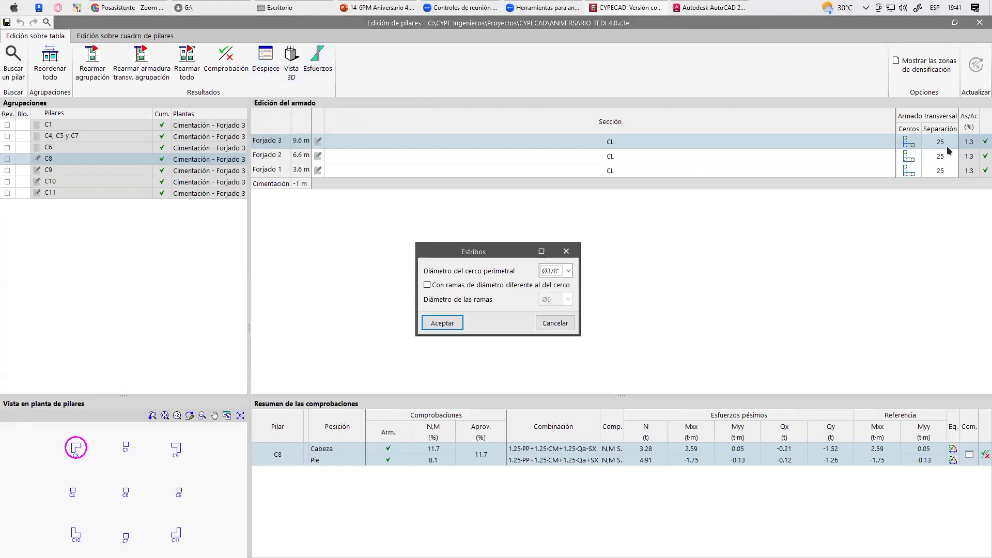
click(438, 322)
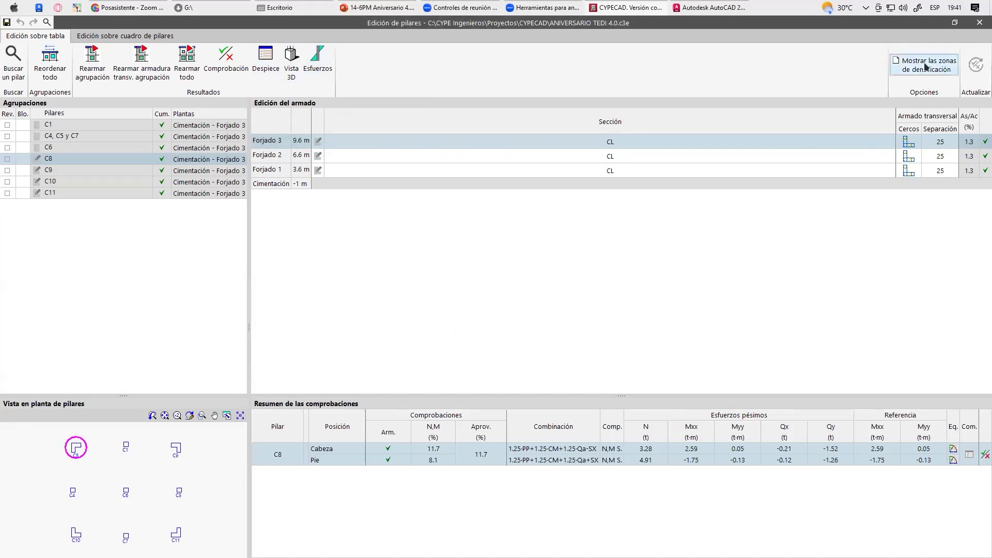
Examine column C1's sections, longitudinal bars and stirrups in the column schedule, and close the column editor
click(128, 38)
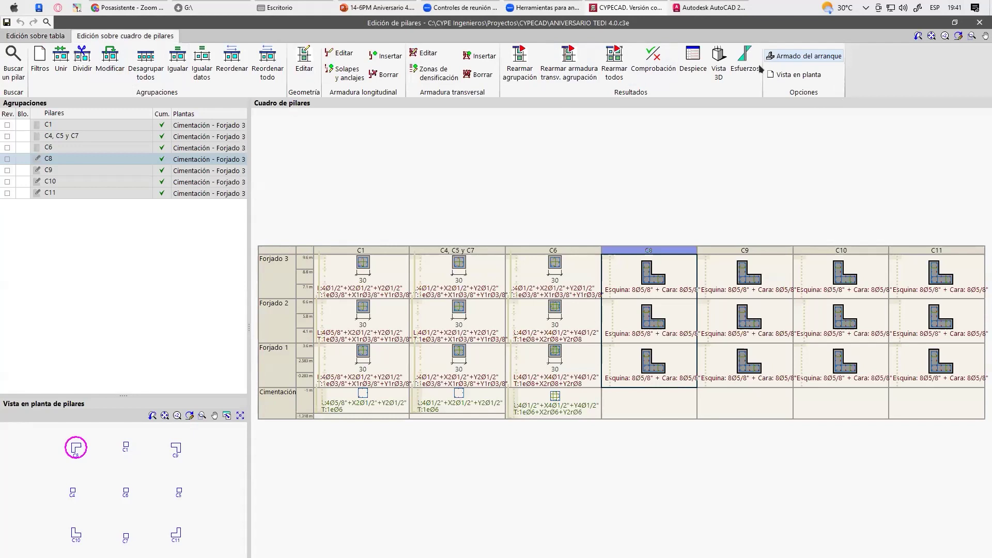
scroll(363, 268, up, 10)
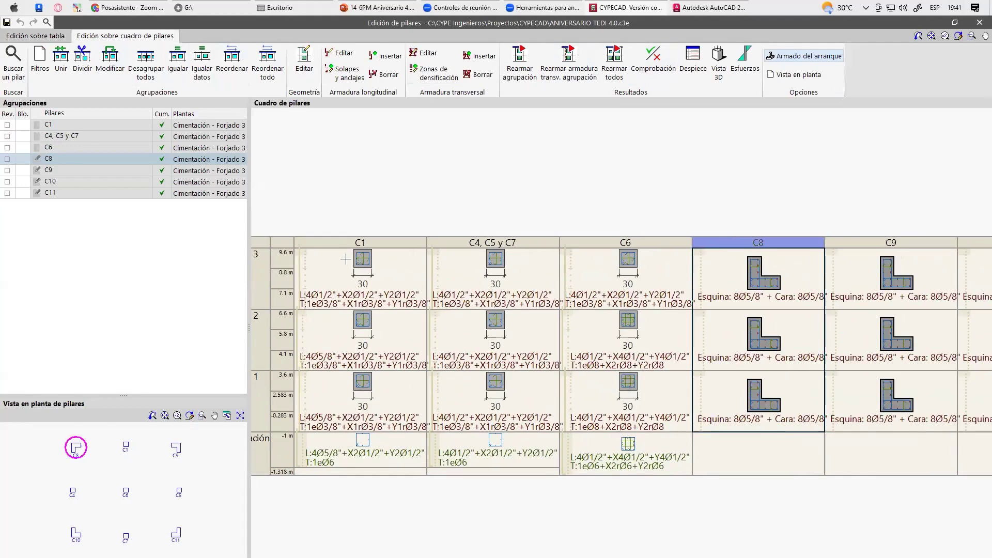
scroll(477, 339, down, 5)
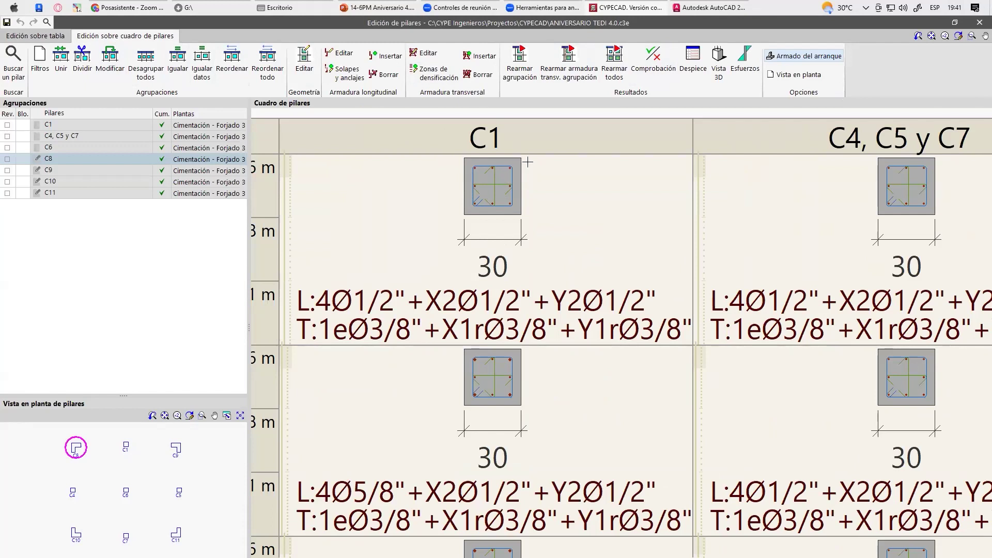
scroll(527, 163, up, 5)
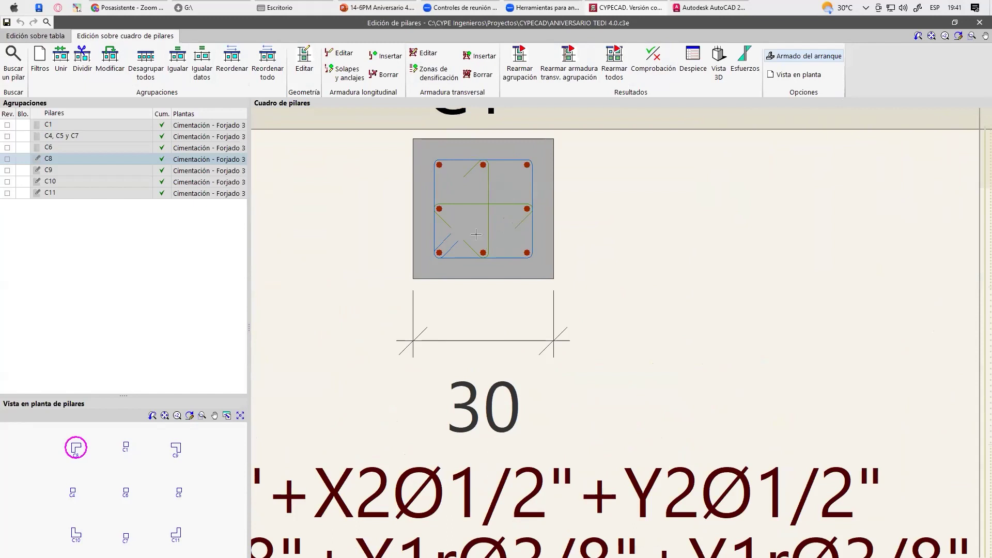
scroll(457, 270, down, 5)
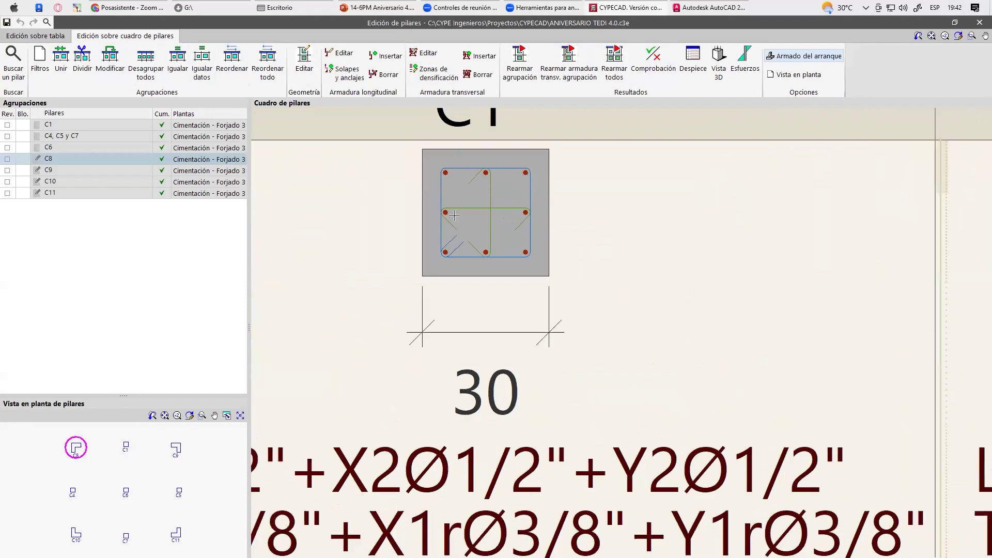
scroll(519, 178, down, 4)
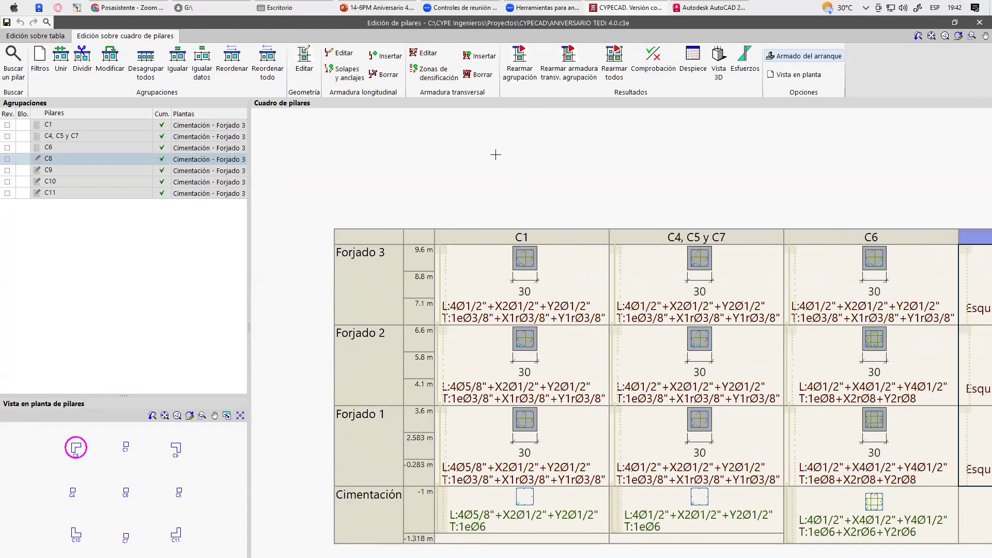
scroll(487, 170, down, 2)
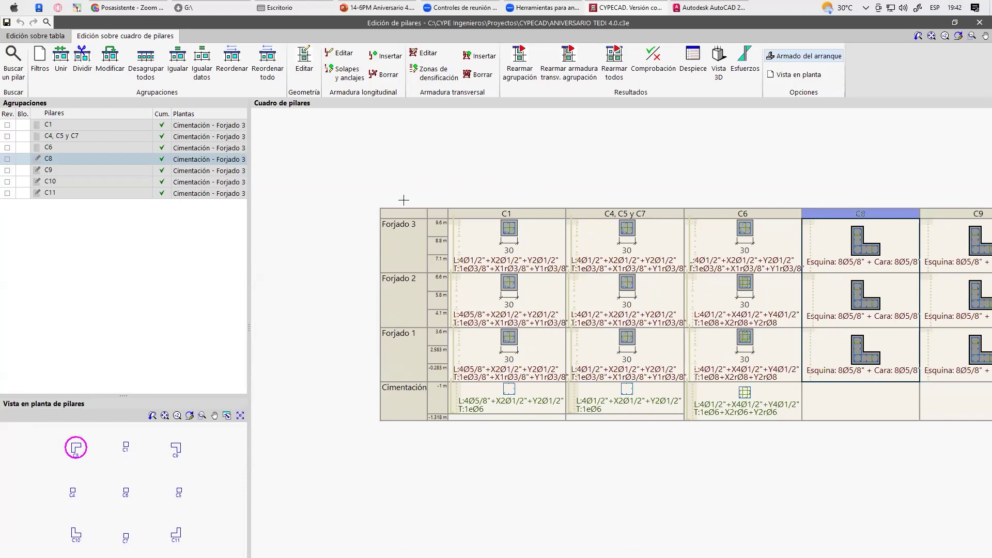
scroll(556, 235, up, 5)
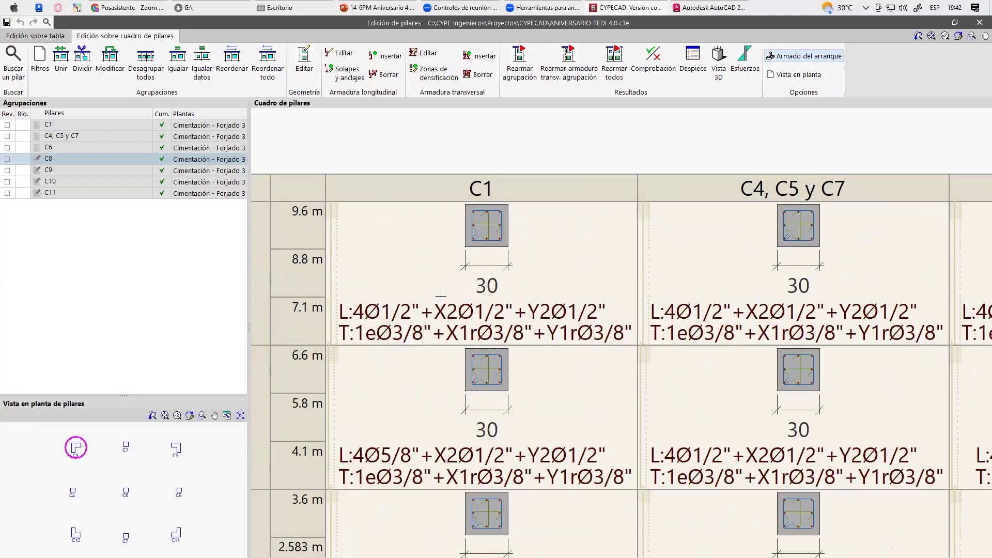
scroll(474, 285, up, 4)
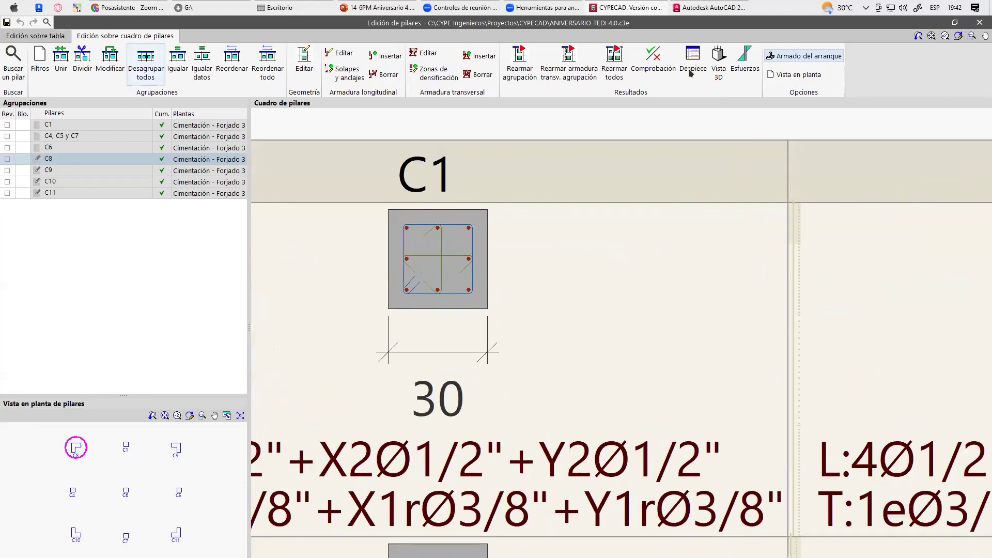
click(35, 36)
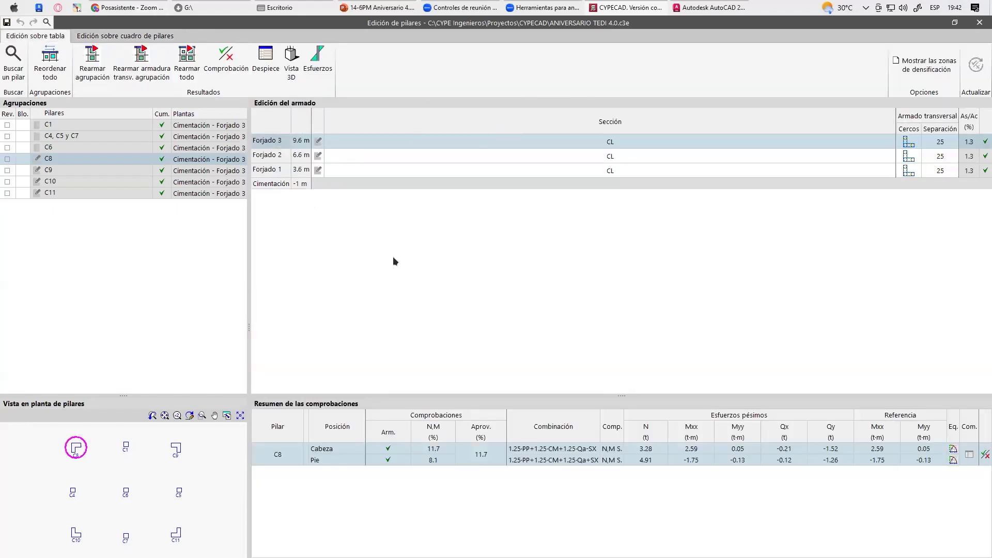
click(979, 22)
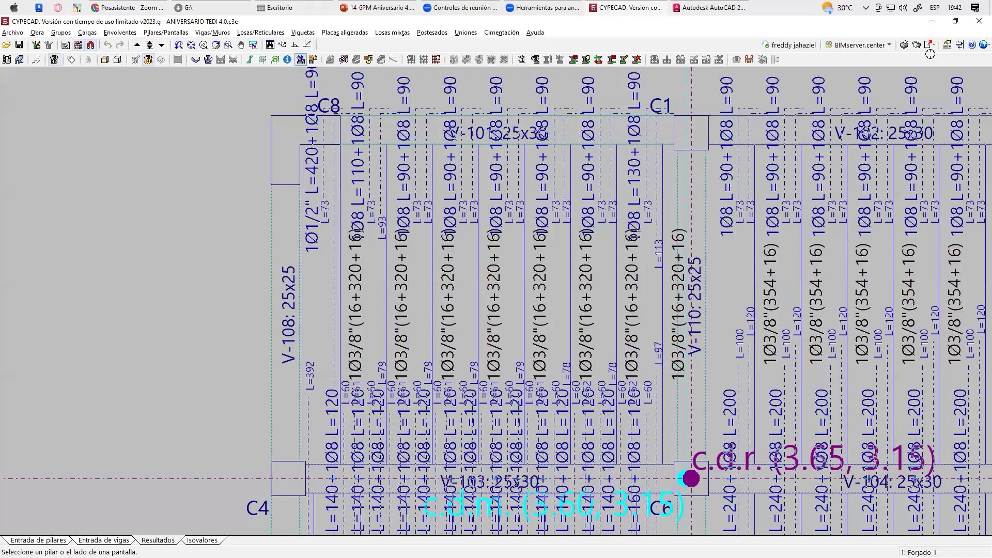
Switch to PowerPoint to show the PLANIMETRIA slide, and return to the Forjado 1 plan in CYPECAD
middle_drag(495, 226, 362, 222)
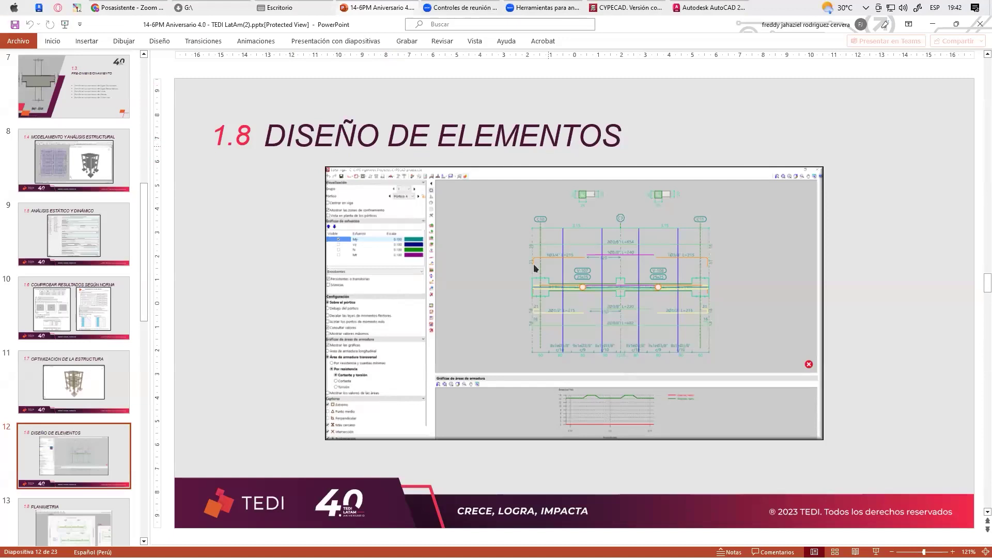
scroll(498, 214, down, 1)
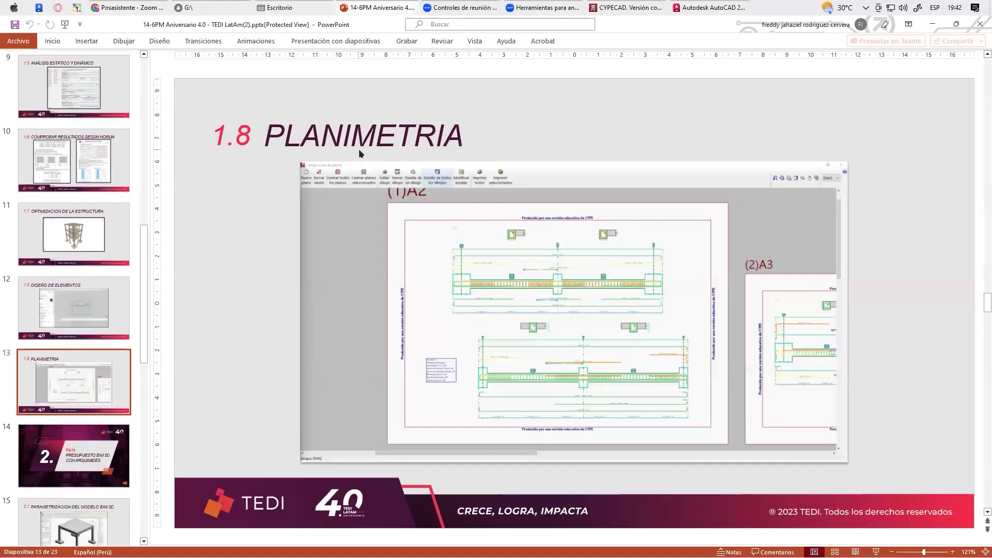
click(640, 7)
scroll(347, 174, down, 4)
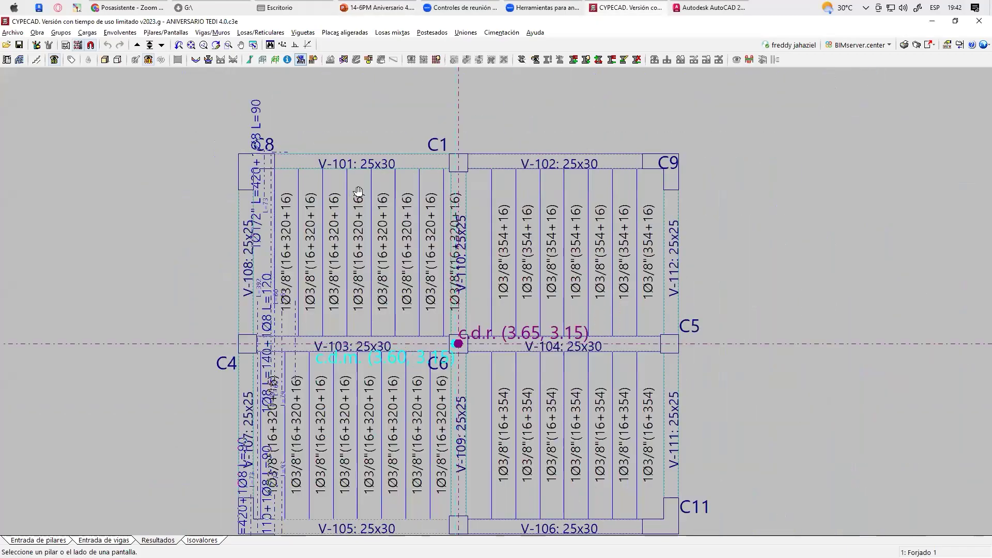
scroll(393, 204, up, 3)
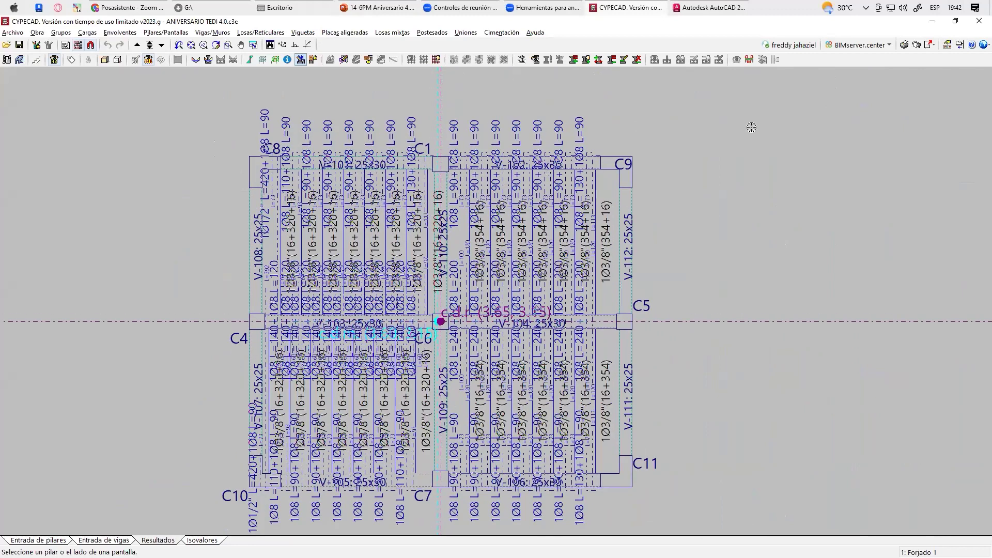
Add a new drawing to the project's drawing selection with the type Despiece de pilares
click(916, 46)
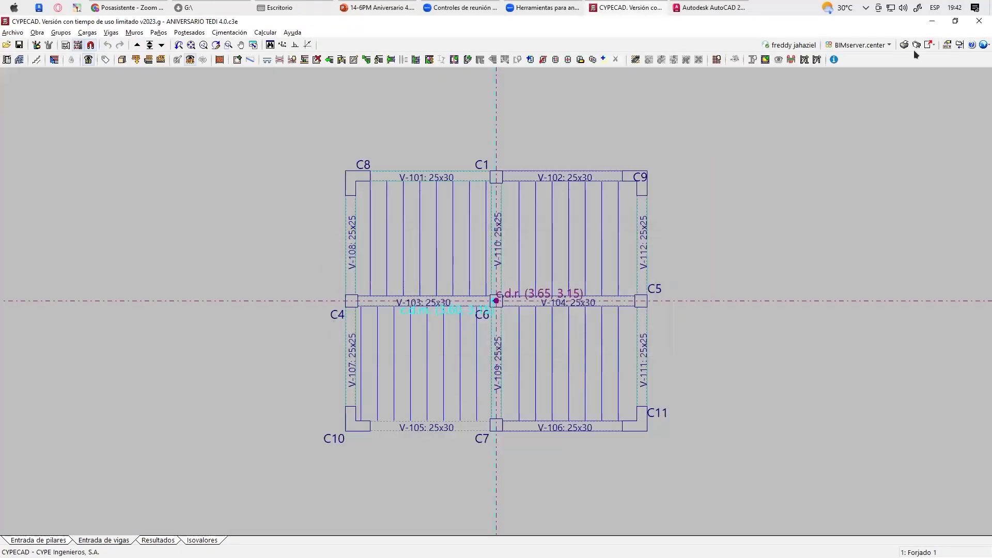
click(304, 132)
click(367, 42)
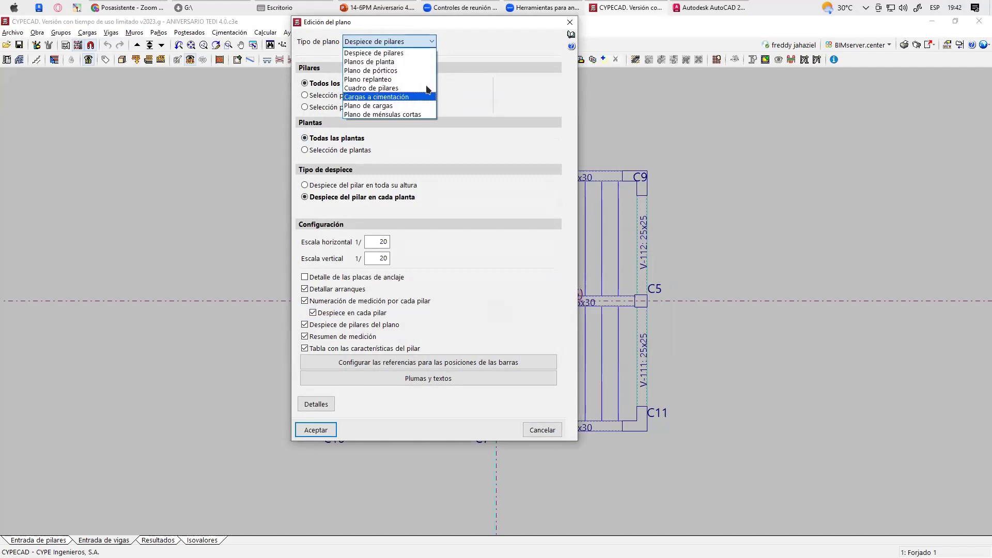
click(377, 54)
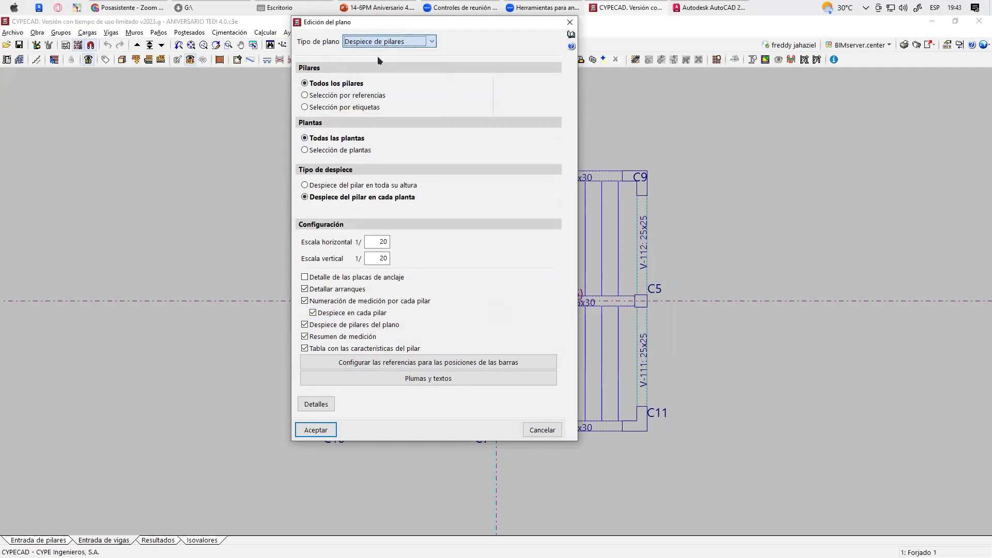
Review the column drawing's scales and its pen and text settings, and accept the drawing
click(377, 241)
key(Tab)
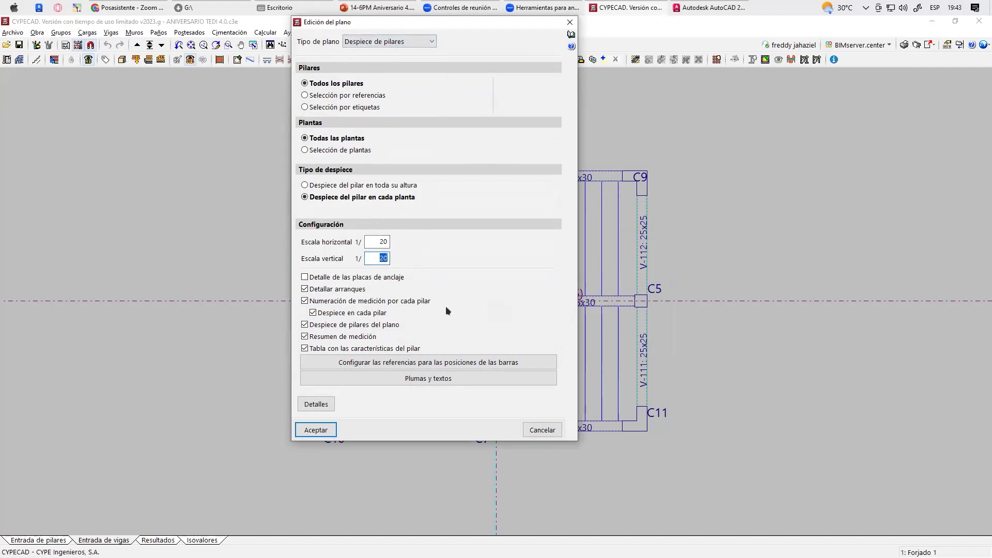
click(429, 379)
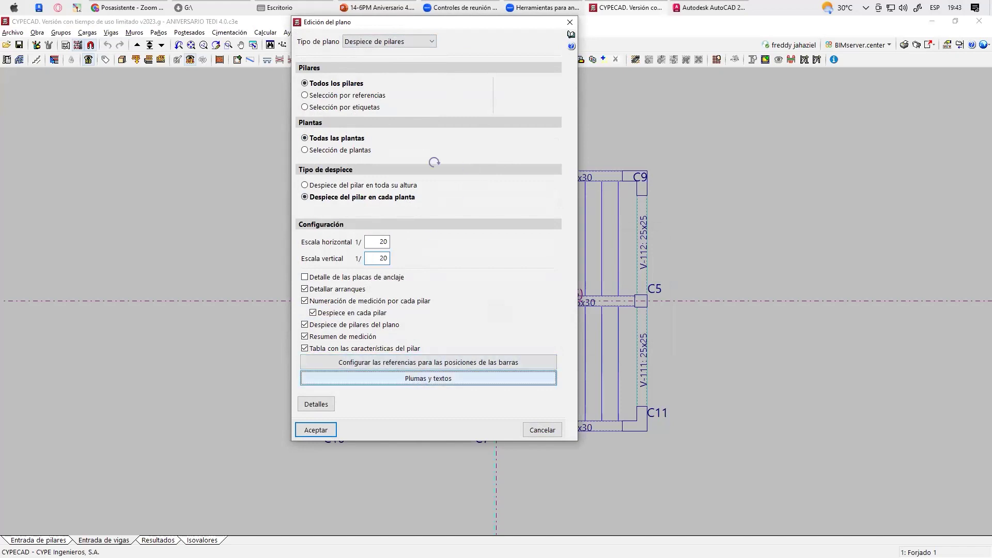
click(610, 83)
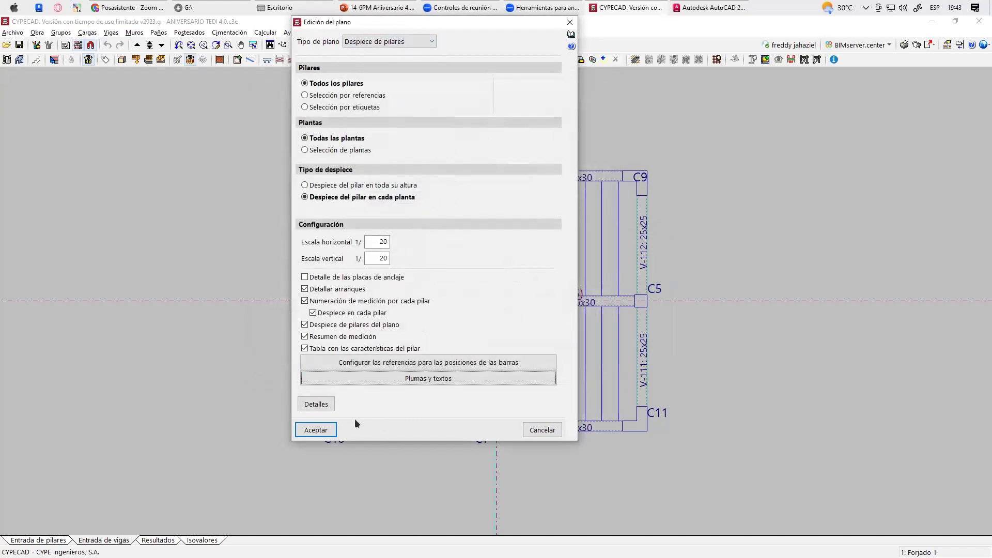
click(321, 429)
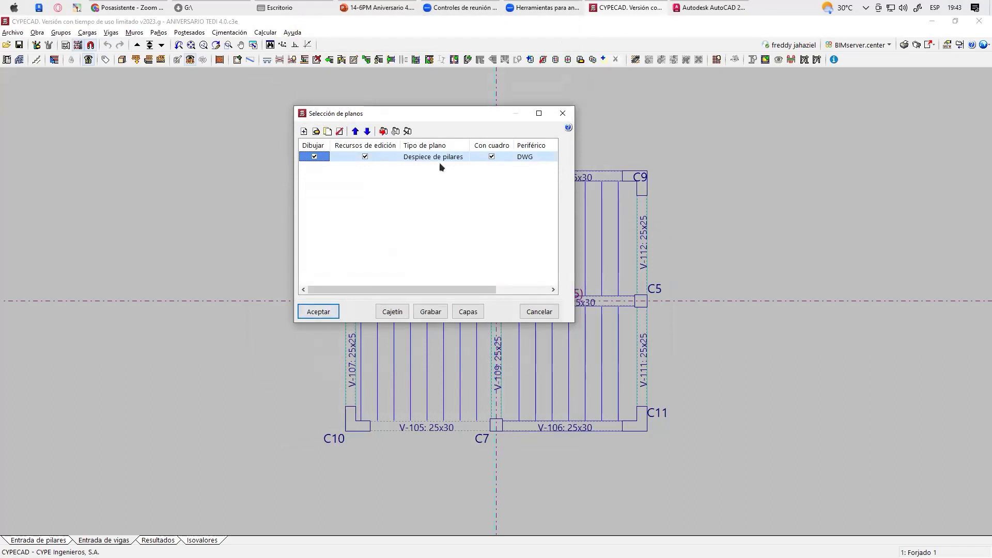
Generate the column detailing sheets for DWG output and show the full detail of all drawings
click(415, 156)
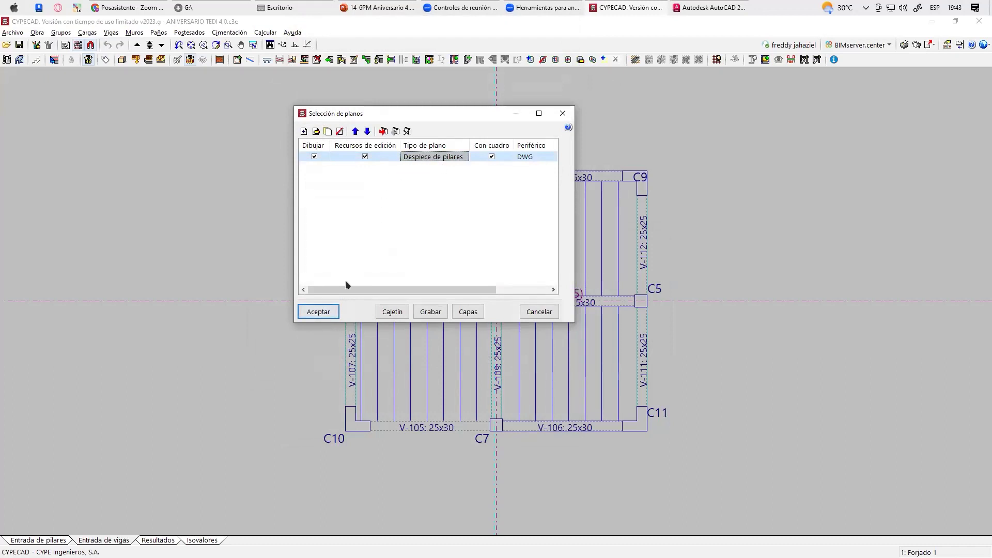
click(328, 312)
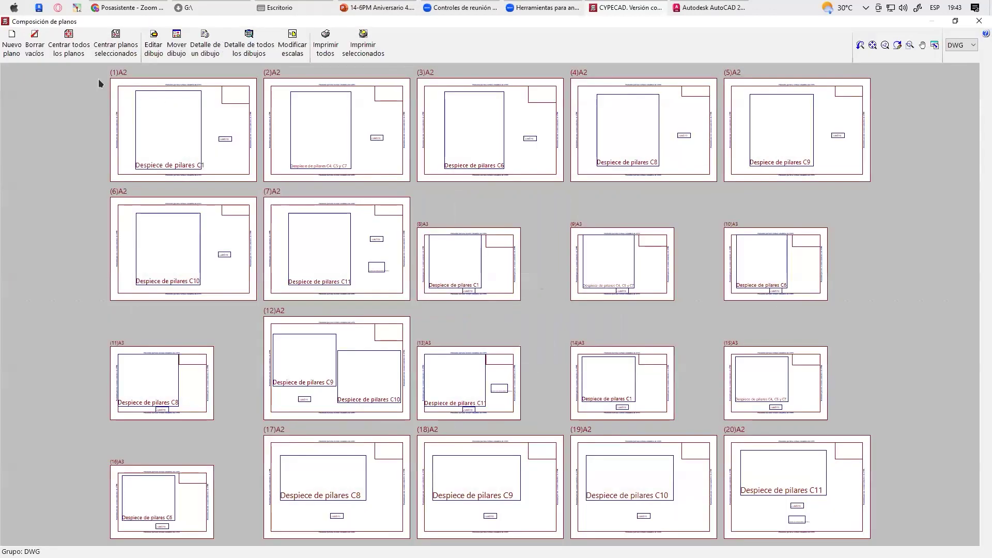
scroll(100, 82, up, 6)
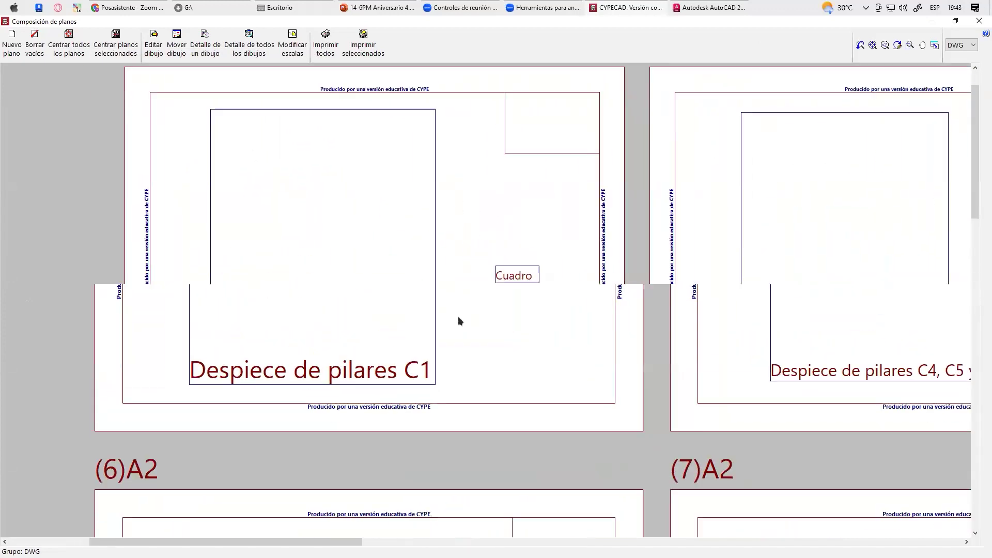
scroll(356, 155, up, 2)
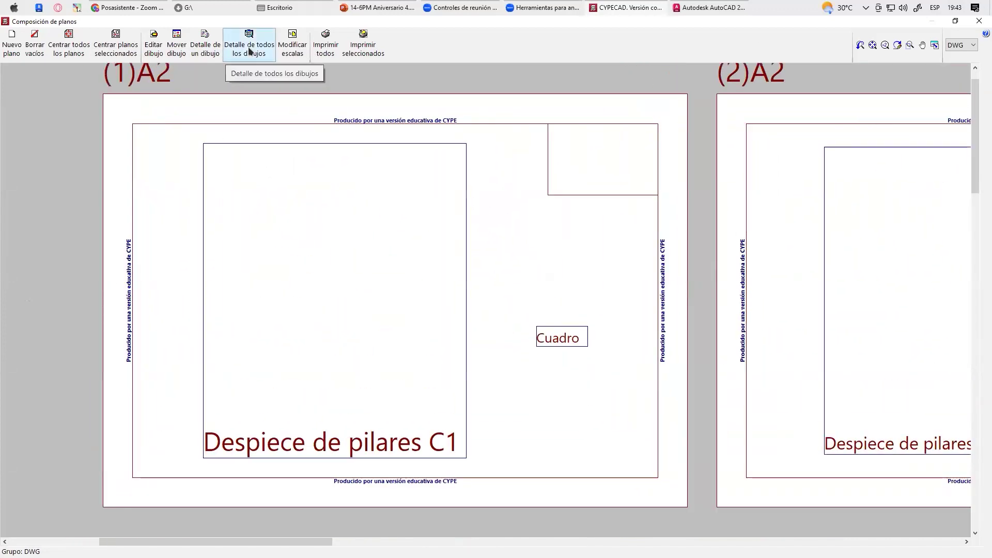
click(248, 46)
Examine column C1's sheet for Forjado 1, including its elevations, section B-B, stirrup shapes and bar table
scroll(367, 379, up, 3)
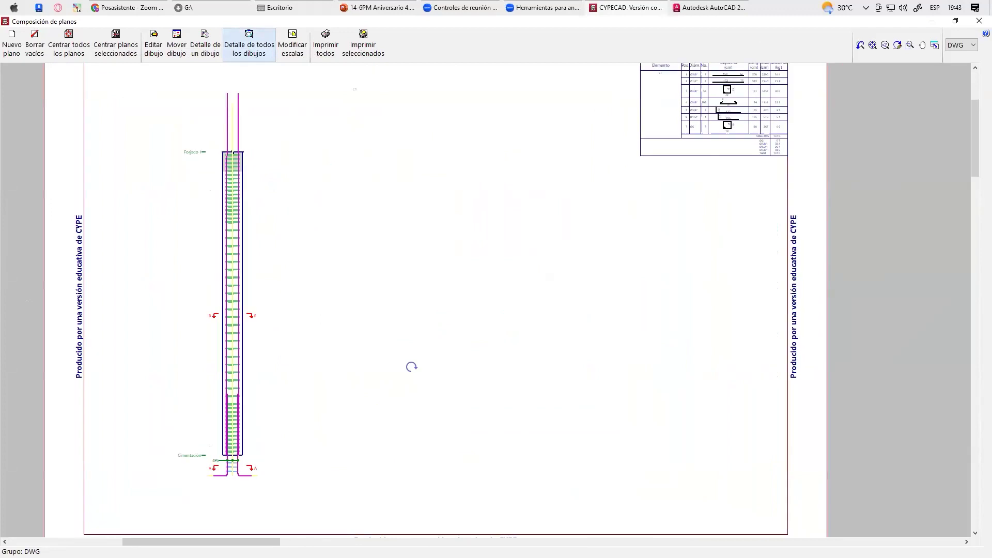
scroll(295, 281, down, 3)
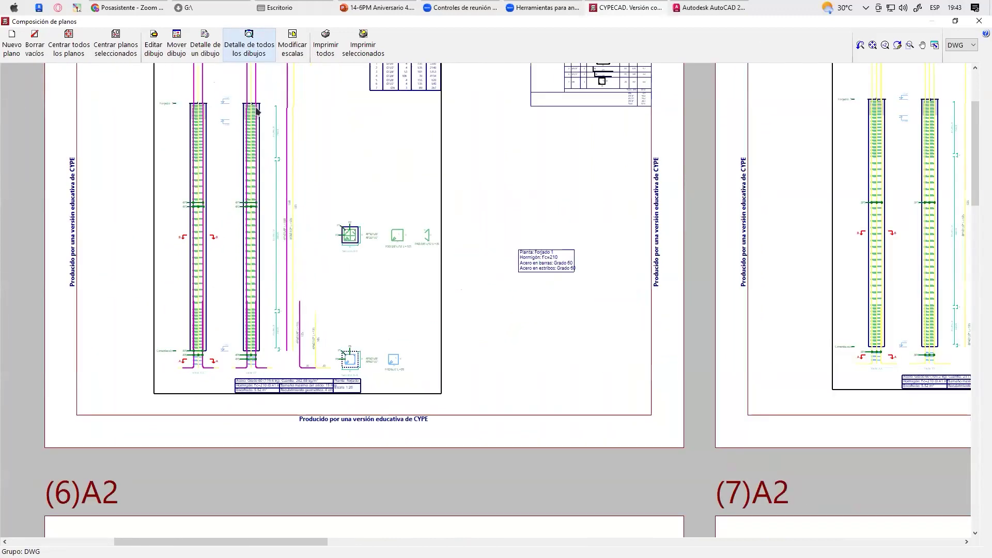
scroll(376, 239, up, 5)
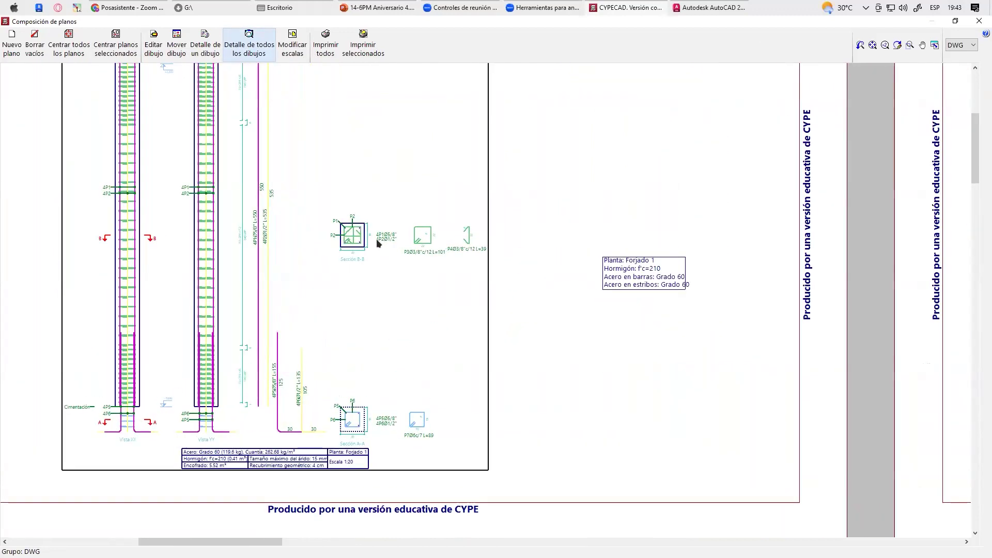
scroll(400, 201, up, 3)
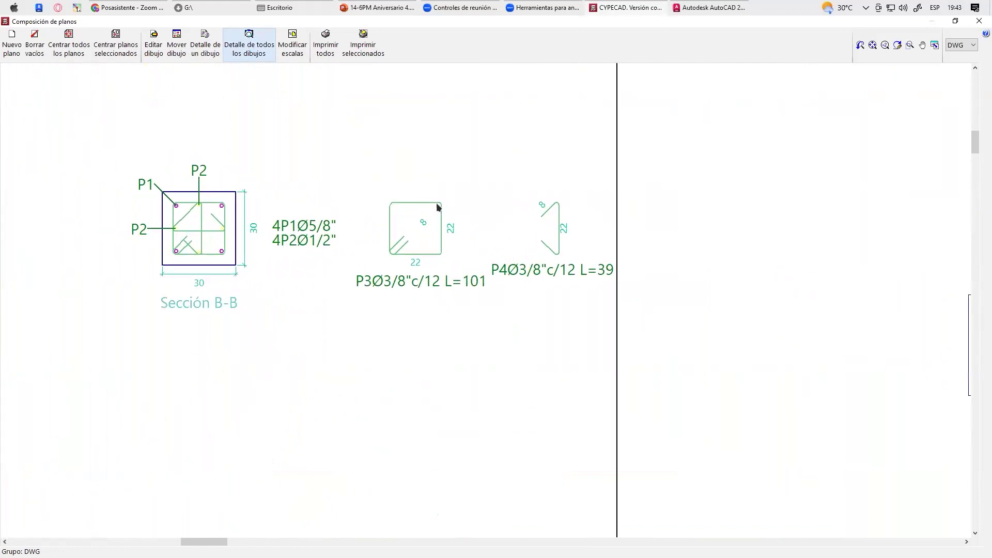
scroll(476, 261, down, 6)
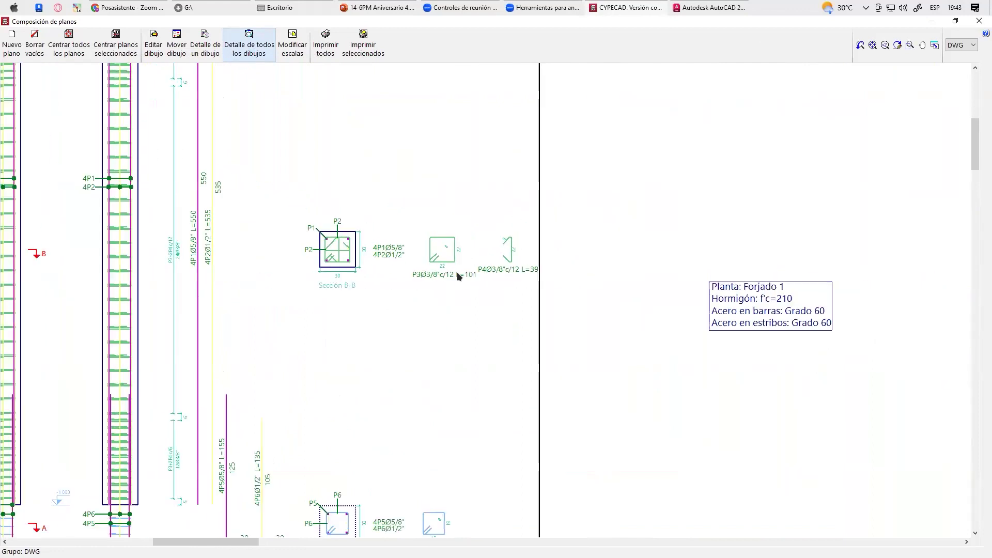
scroll(464, 153, up, 6)
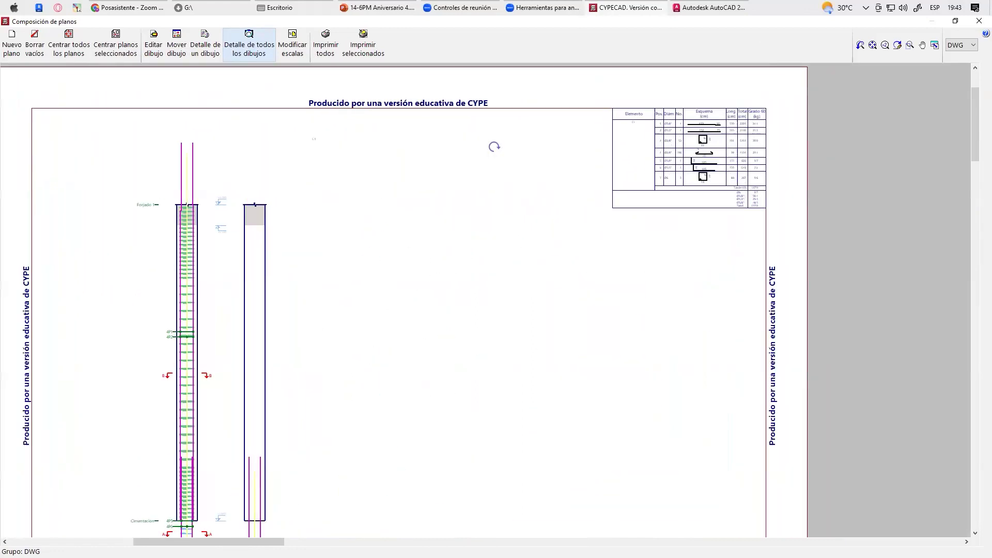
scroll(485, 182, up, 1)
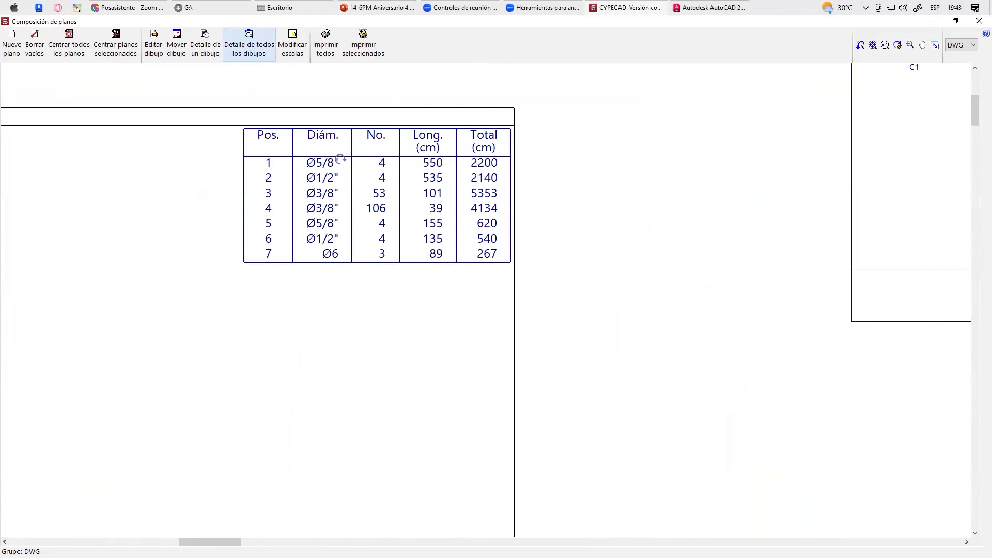
Examine column C1's steel schedule on the first A2 sheet, including bar diameters, shapes, lengths, Grado 60 weights and totals by diameter
scroll(341, 158, down, 6)
scroll(387, 166, down, 2)
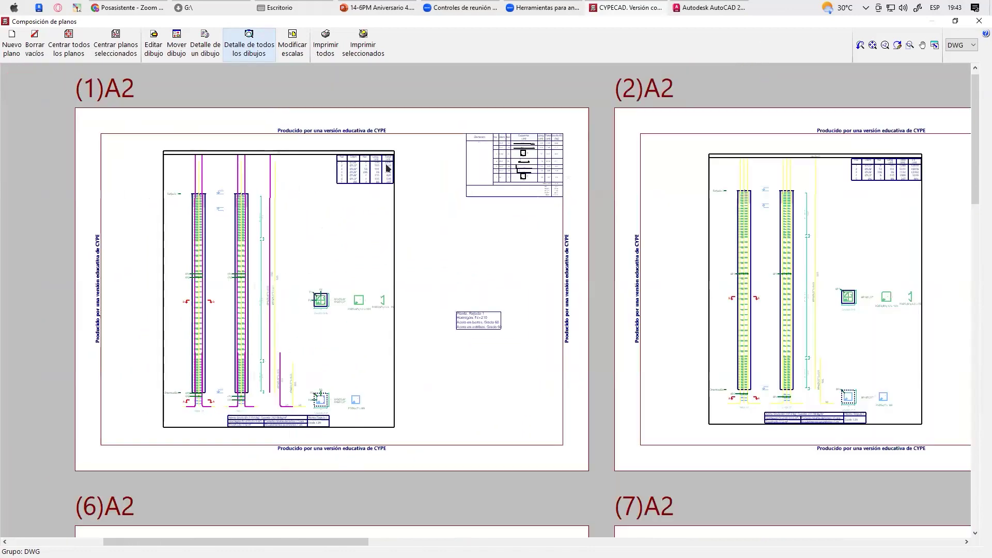
scroll(549, 133, up, 5)
scroll(567, 175, up, 4)
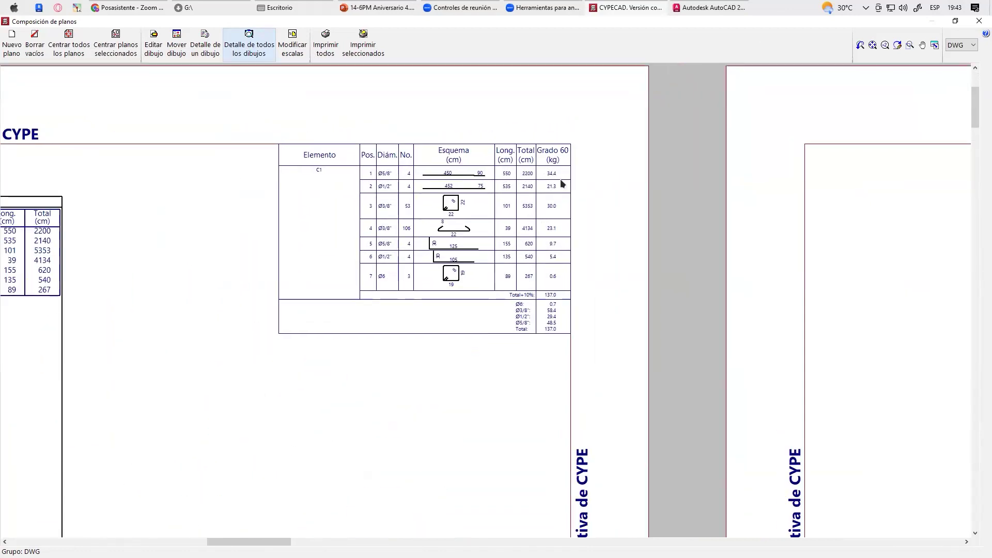
scroll(507, 172, up, 2)
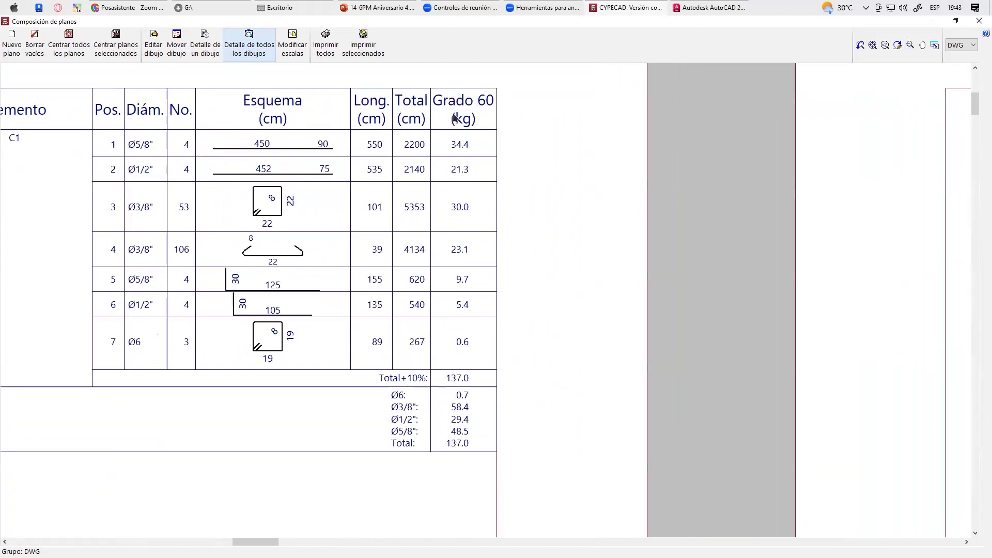
scroll(461, 138, down, 2)
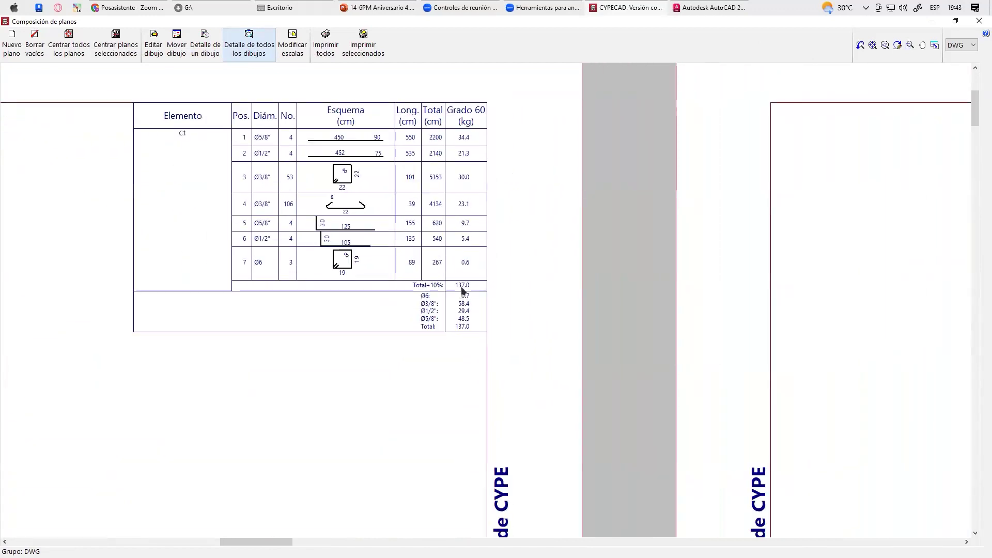
scroll(471, 301, up, 1)
scroll(471, 301, up, 2)
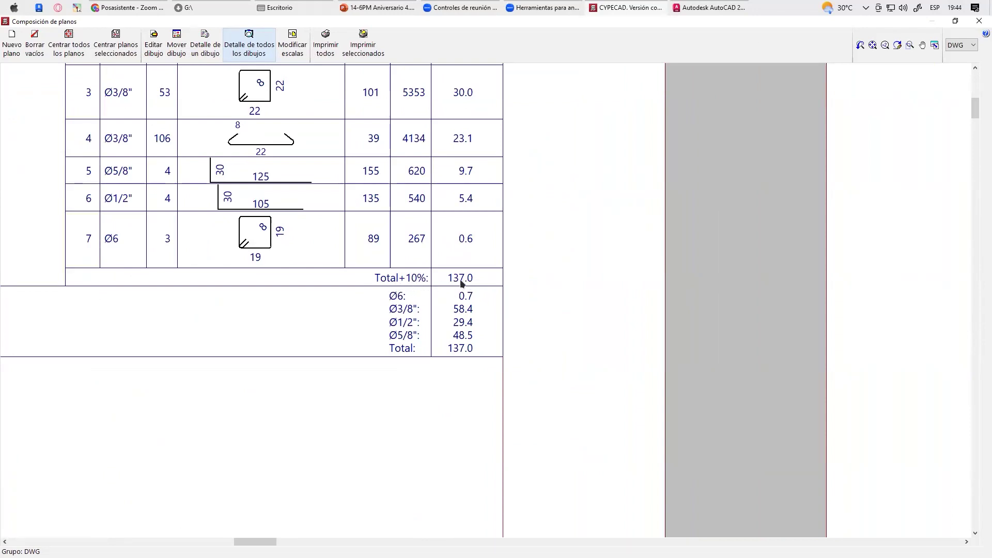
scroll(505, 288, down, 3)
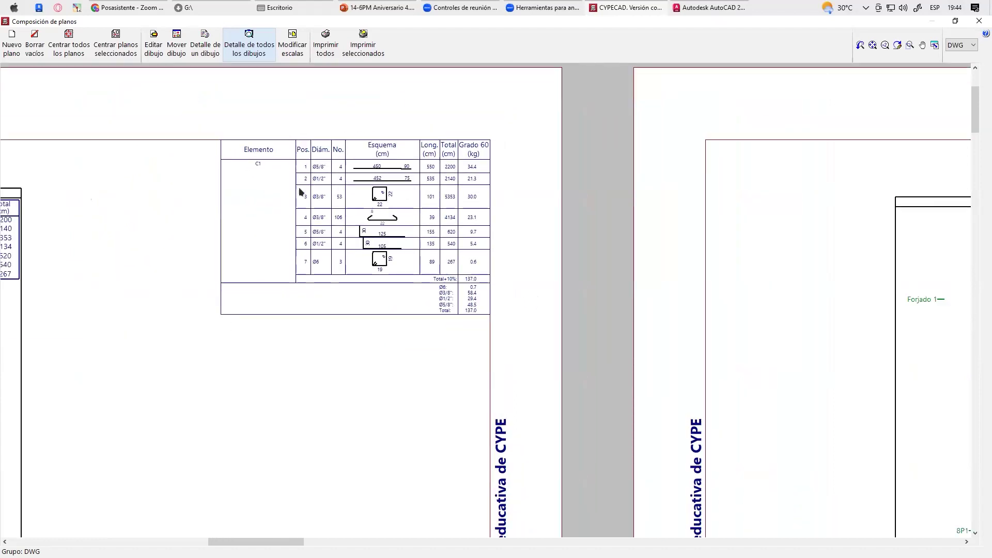
scroll(381, 172, up, 4)
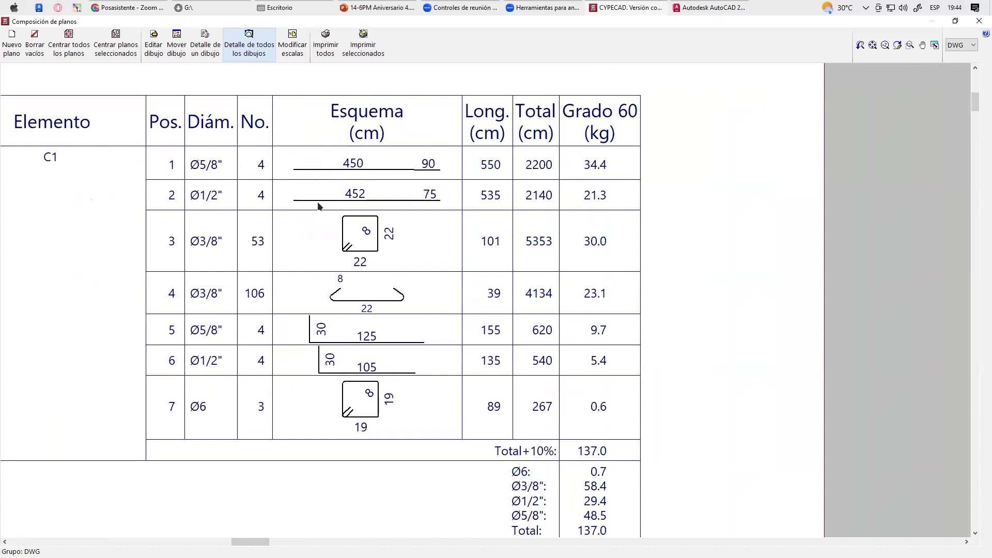
scroll(402, 245, down, 6)
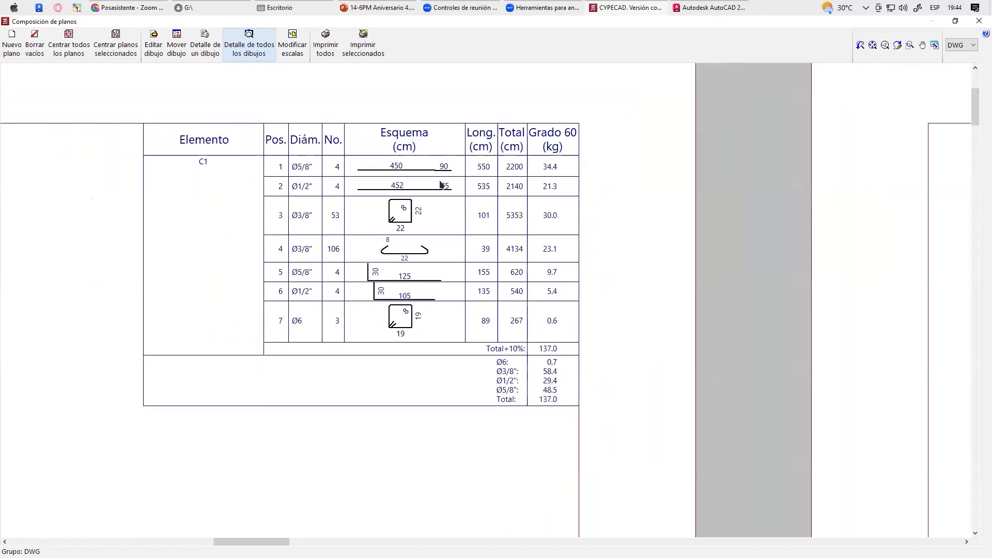
scroll(385, 196, down, 1)
scroll(227, 283, up, 1)
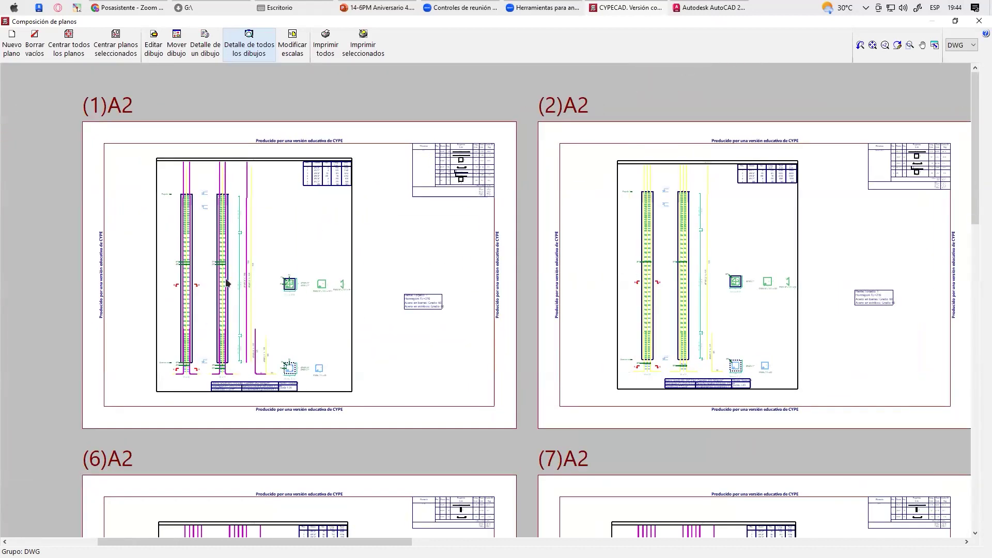